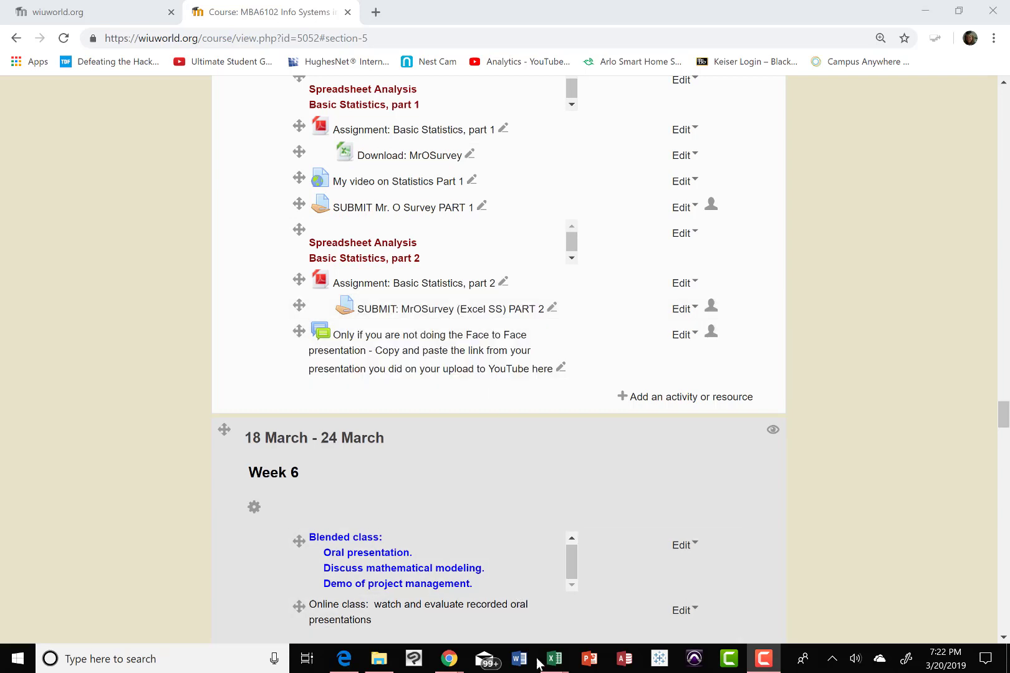
# Switch to the MrOSurvey (1) workbook in Excel.
pyautogui.moveTo(553, 664)
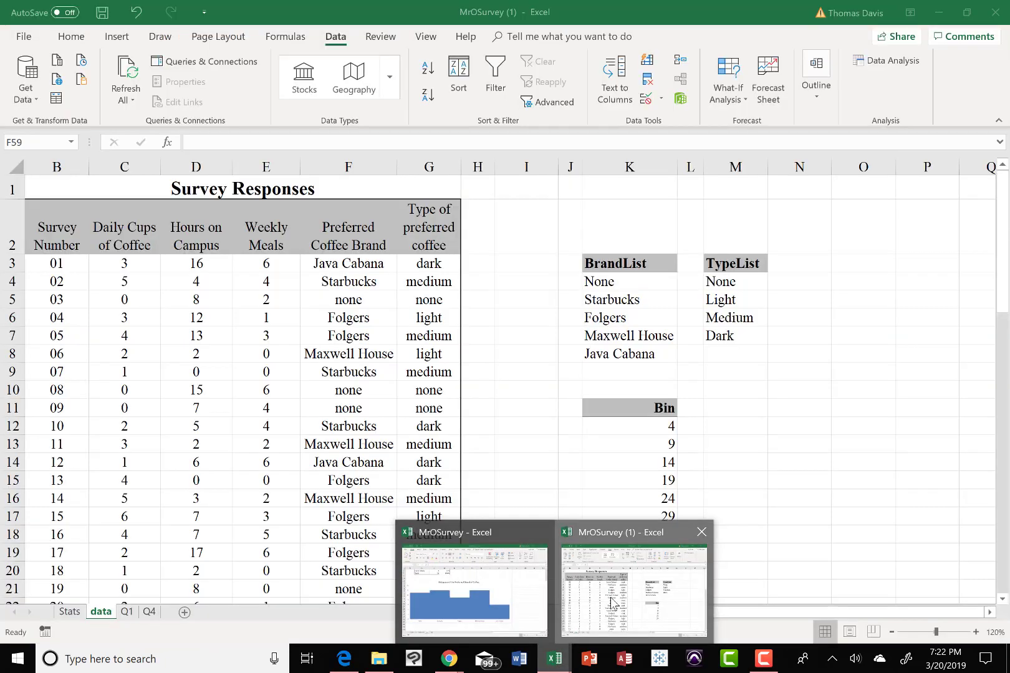
pyautogui.click(610, 597)
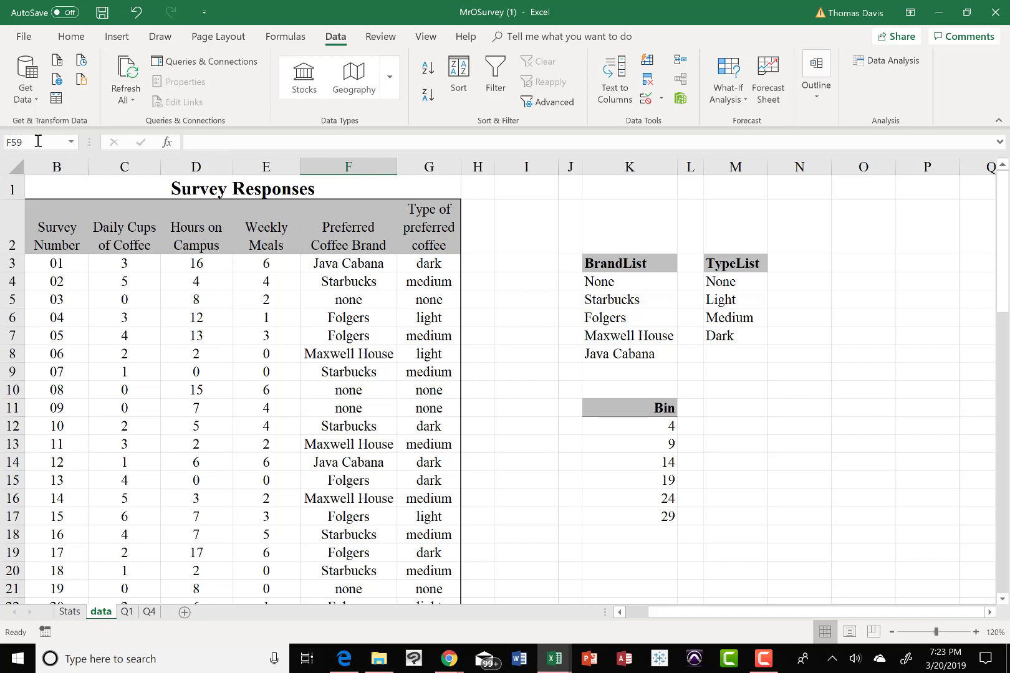
# Examine which survey data columns the named ranges blend, Coffee, cups, Hours and meals cover.
pyautogui.click(71, 144)
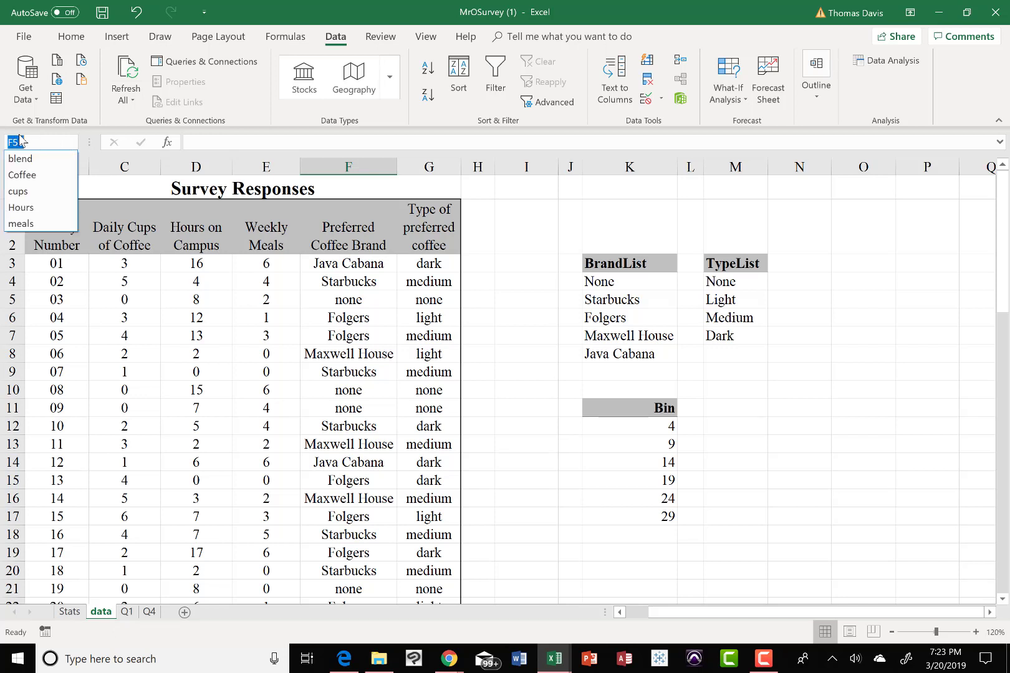
pyautogui.click(73, 147)
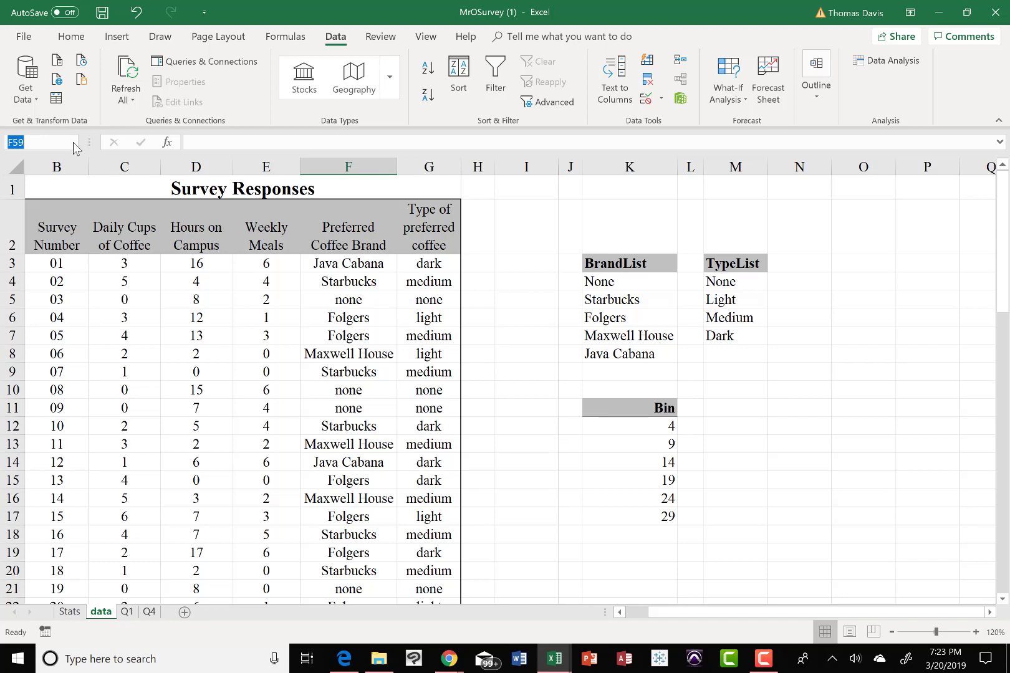
pyautogui.click(74, 148)
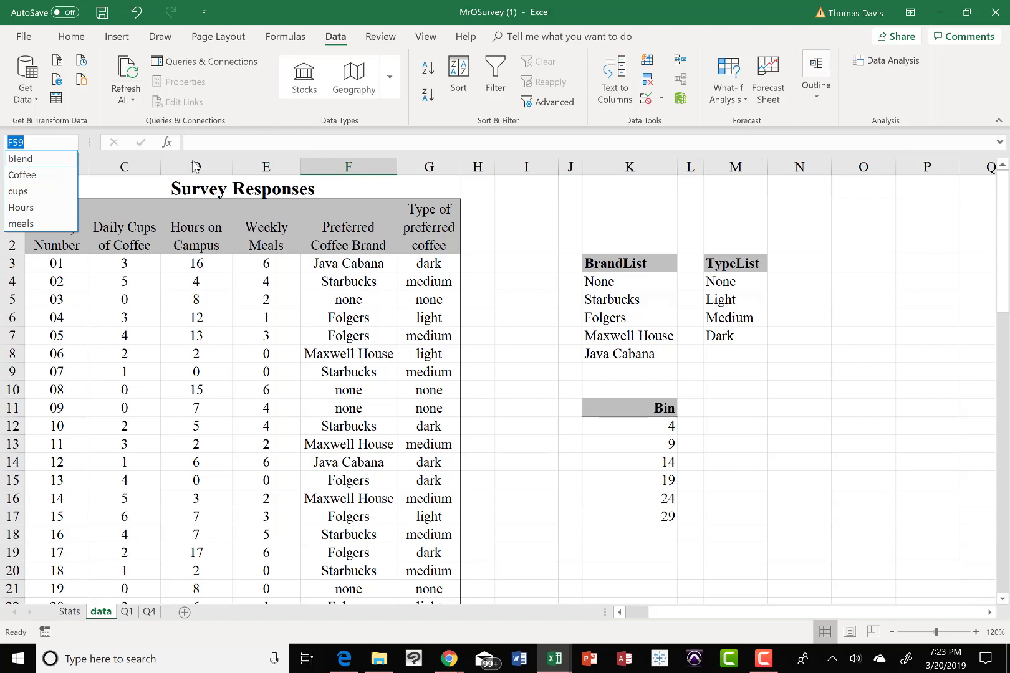
pyautogui.click(53, 160)
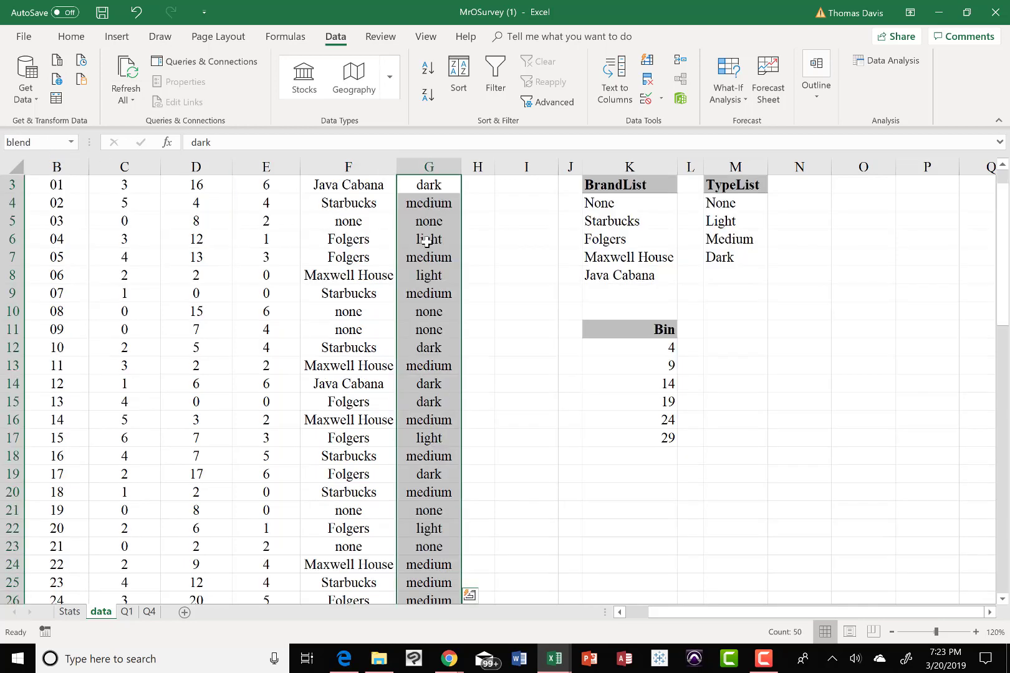
pyautogui.click(72, 142)
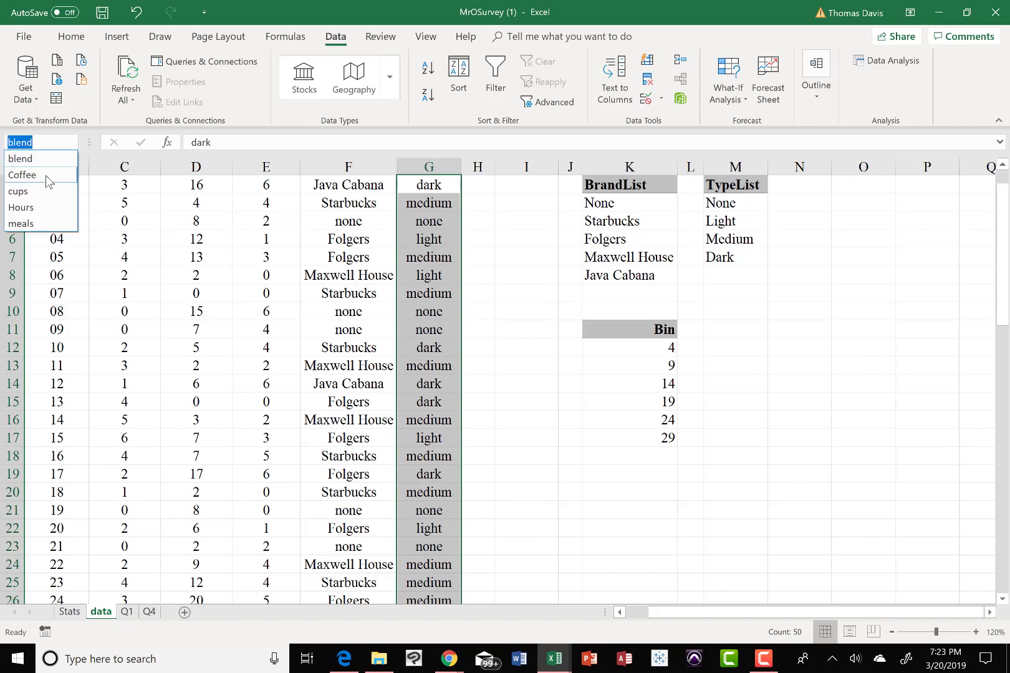
pyautogui.click(45, 175)
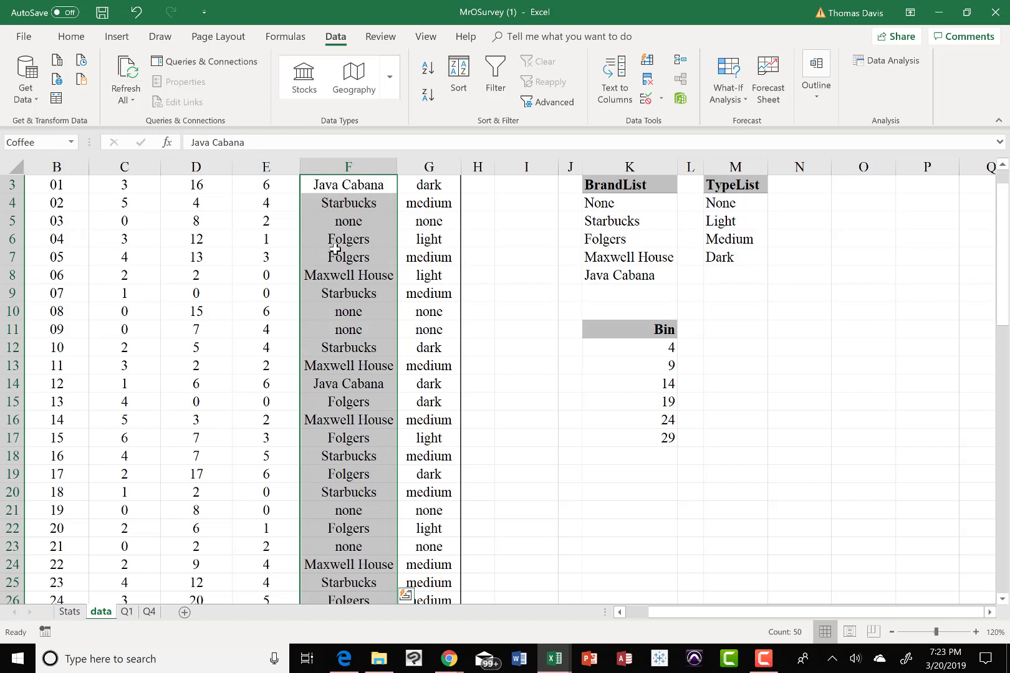
pyautogui.click(72, 142)
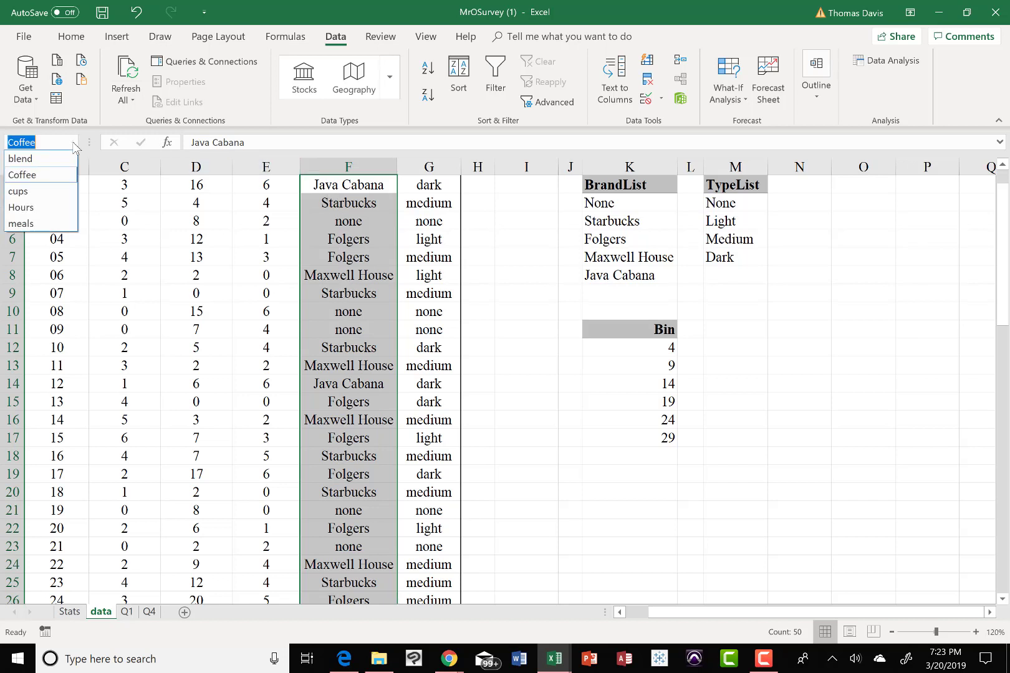
pyautogui.click(38, 191)
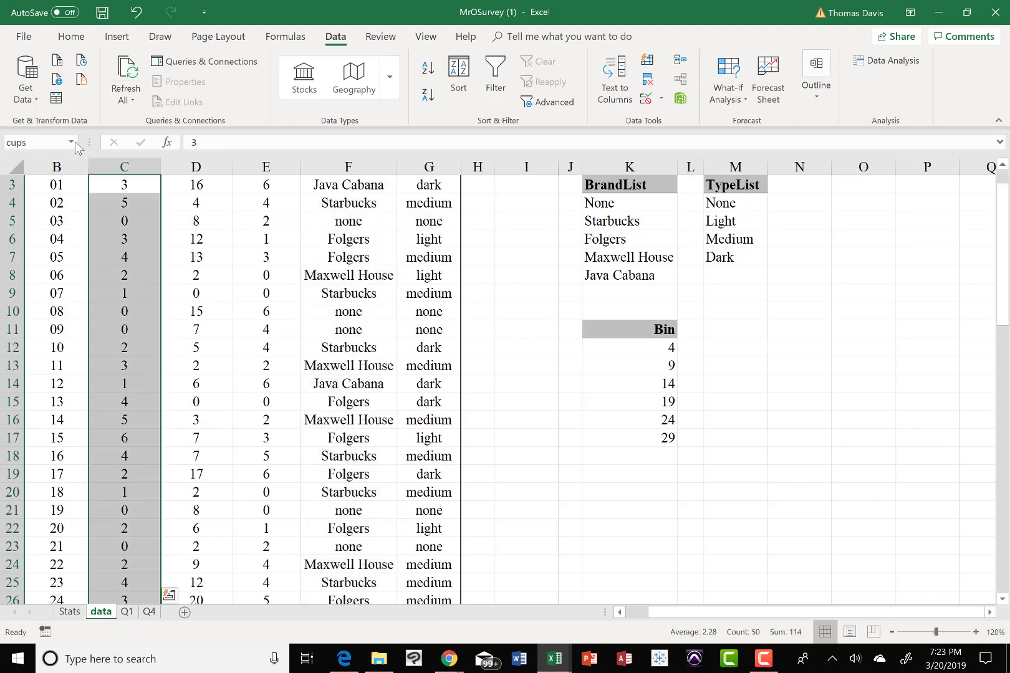
pyautogui.click(72, 142)
pyautogui.click(48, 208)
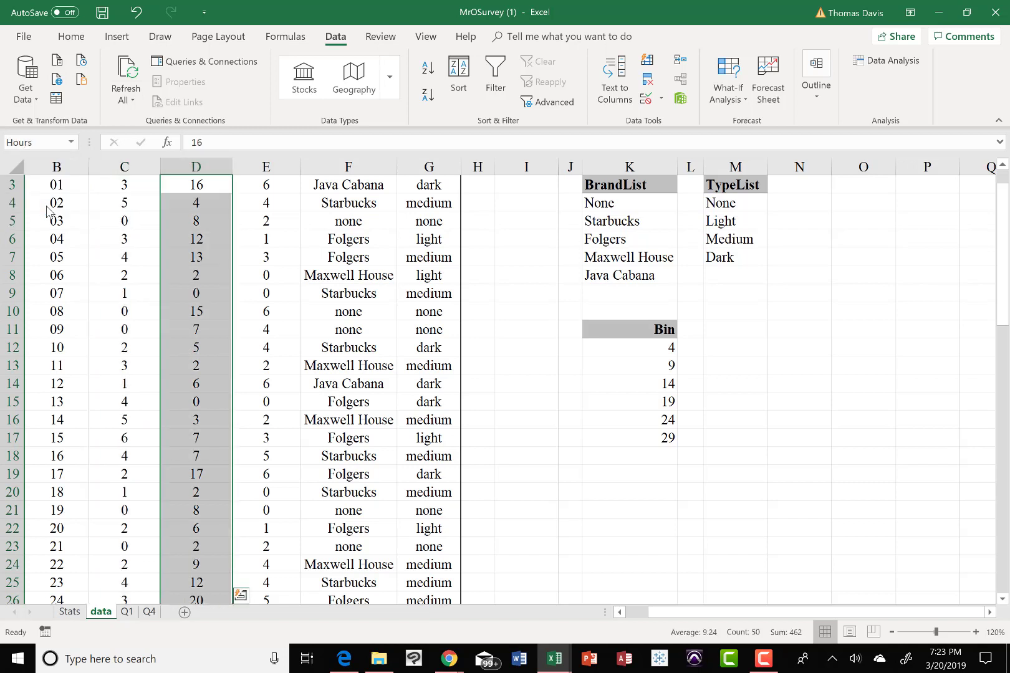
pyautogui.click(71, 144)
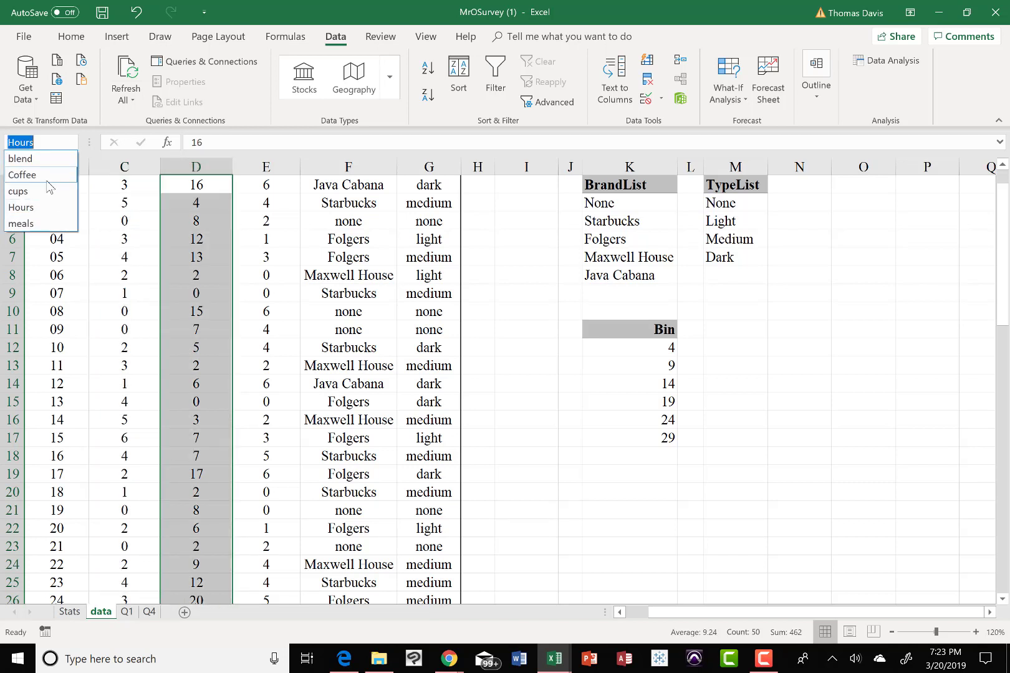
pyautogui.click(39, 223)
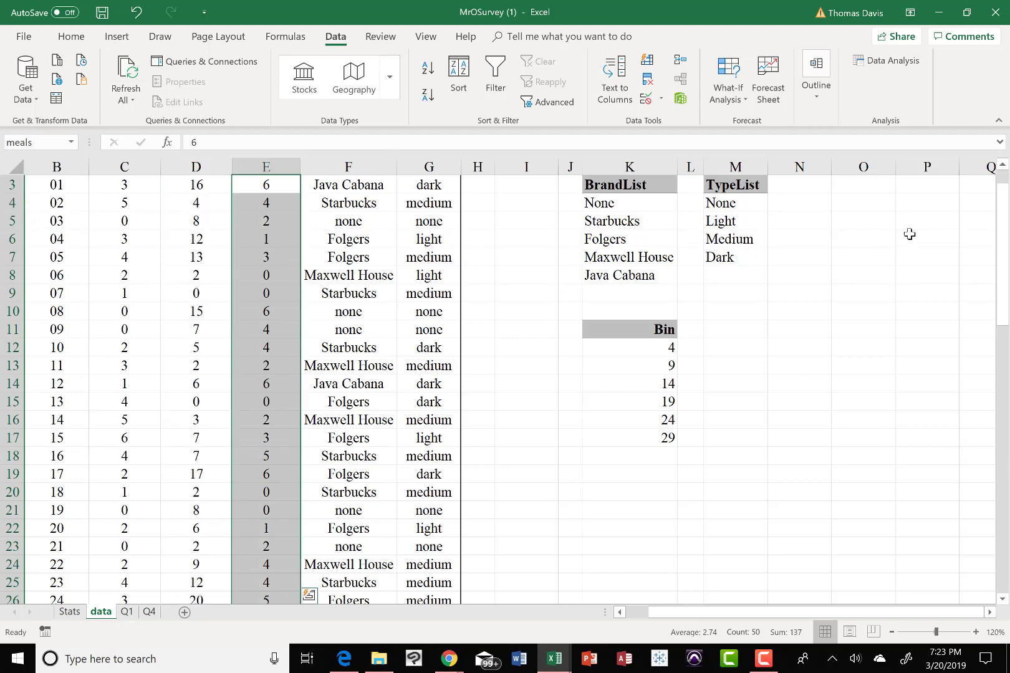
pyautogui.moveTo(1001, 210); pyautogui.dragTo(1003, 171)
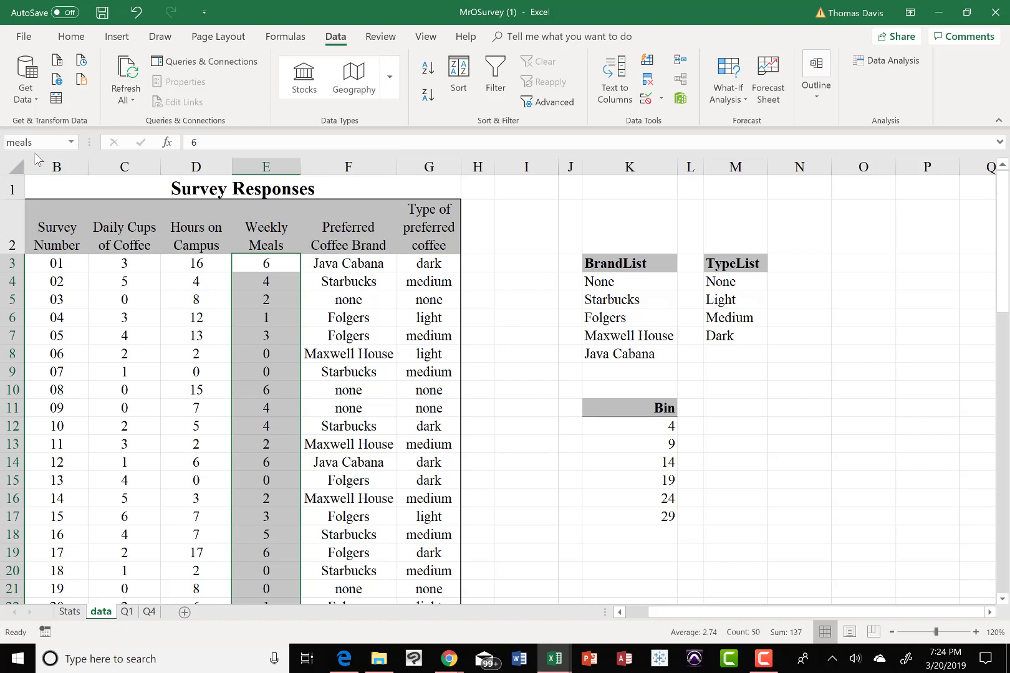
pyautogui.click(71, 143)
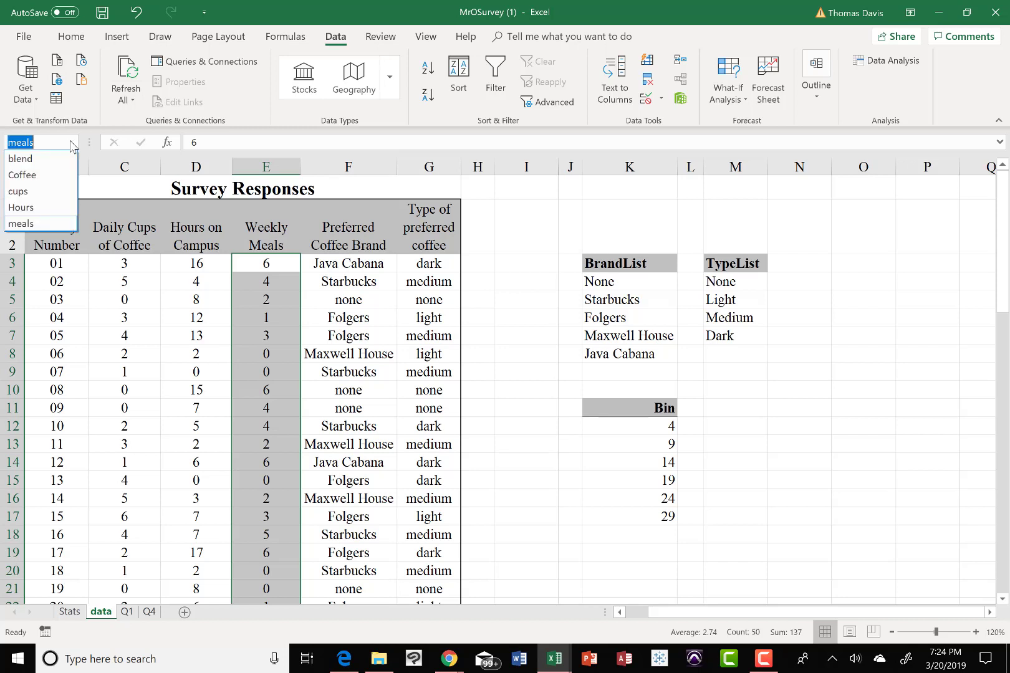
pyautogui.click(71, 143)
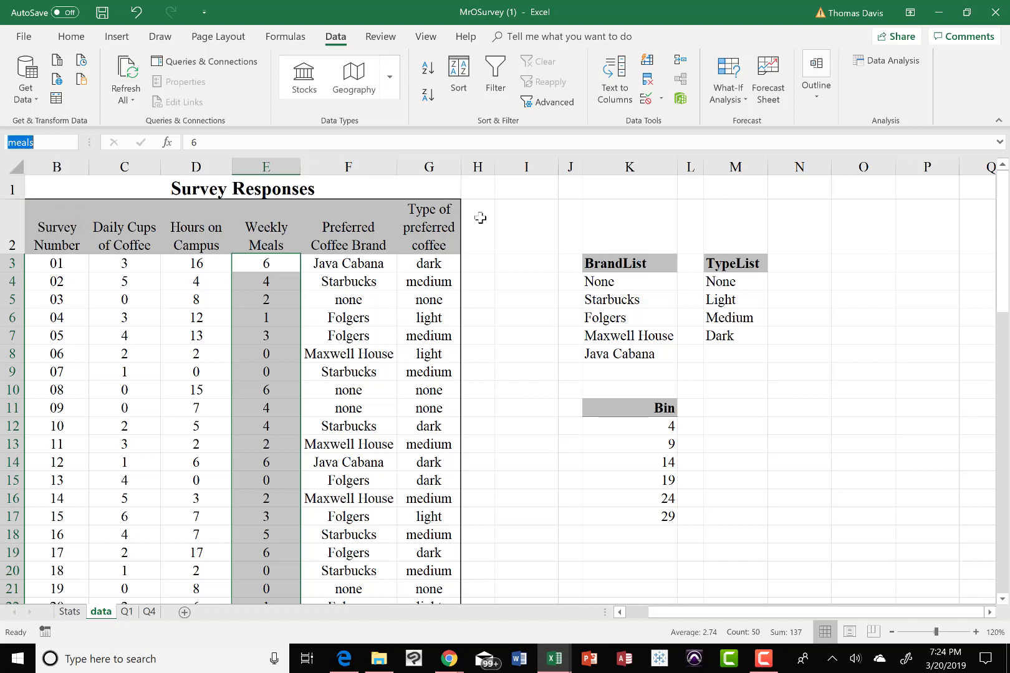
pyautogui.click(512, 284)
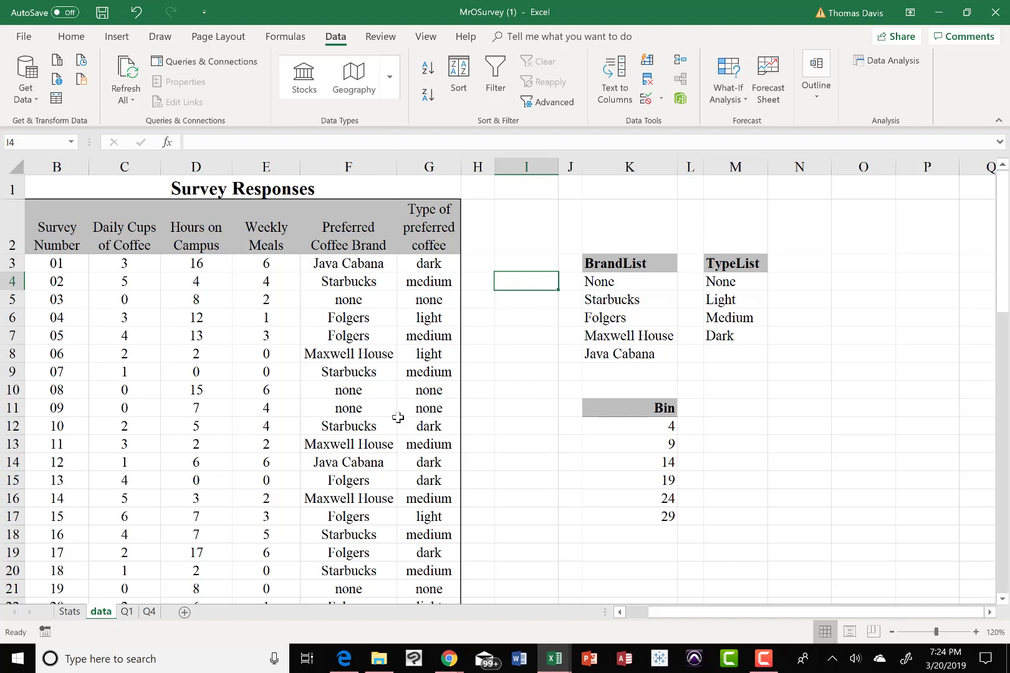
# On the Q1 sheet, enter =countif(cups,b3) in C3 as the frequency for 0 cups and fill it down through C10.
pyautogui.click(127, 617)
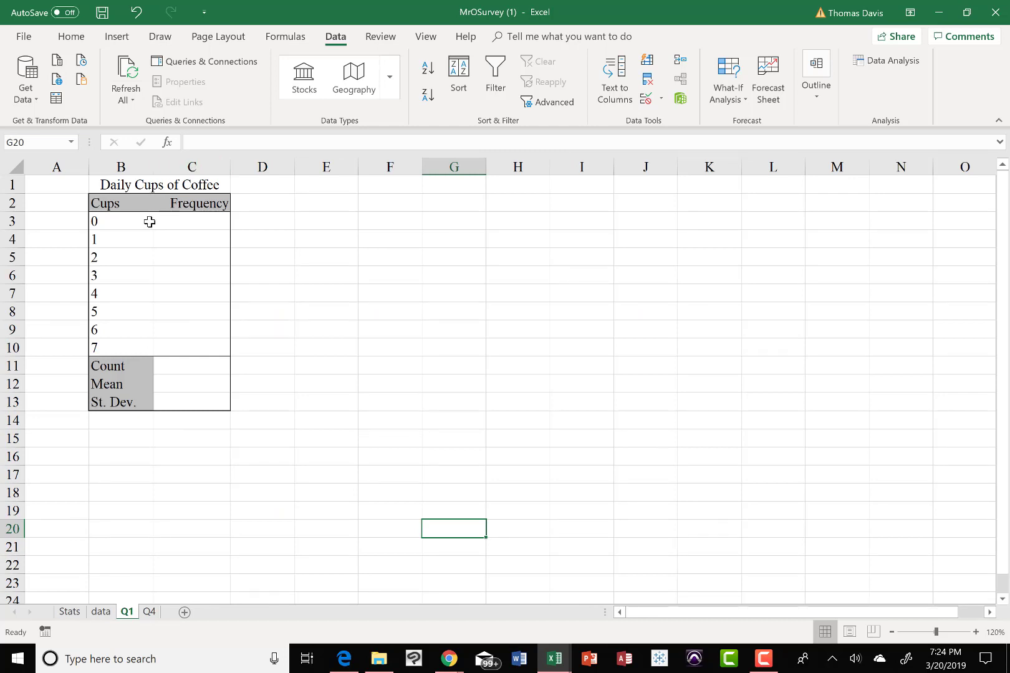
pyautogui.click(197, 219)
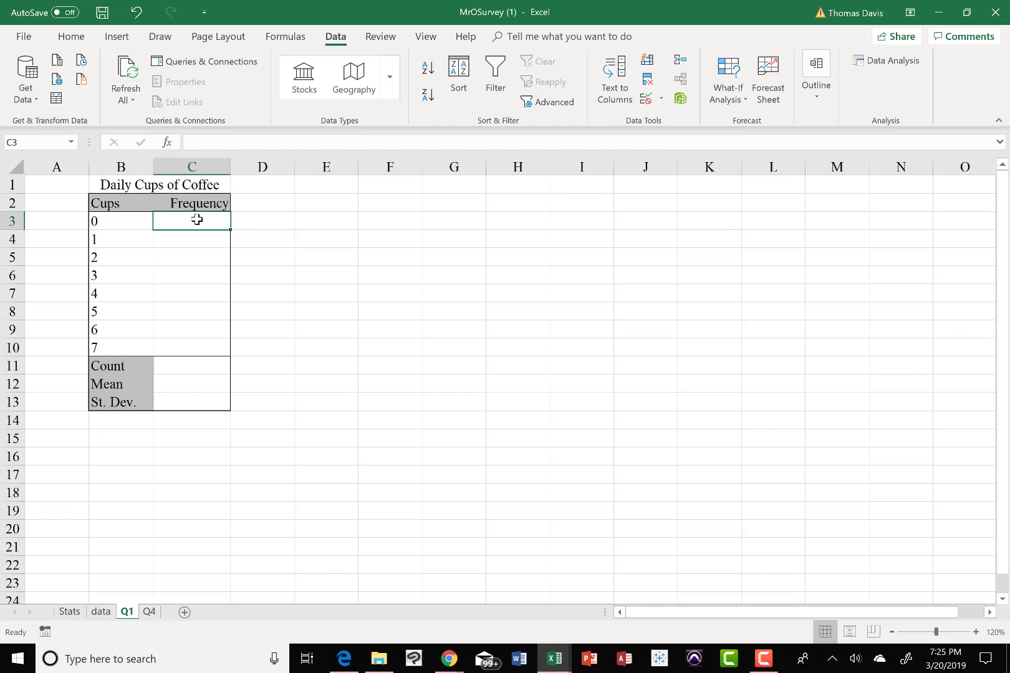
pyautogui.write('=')
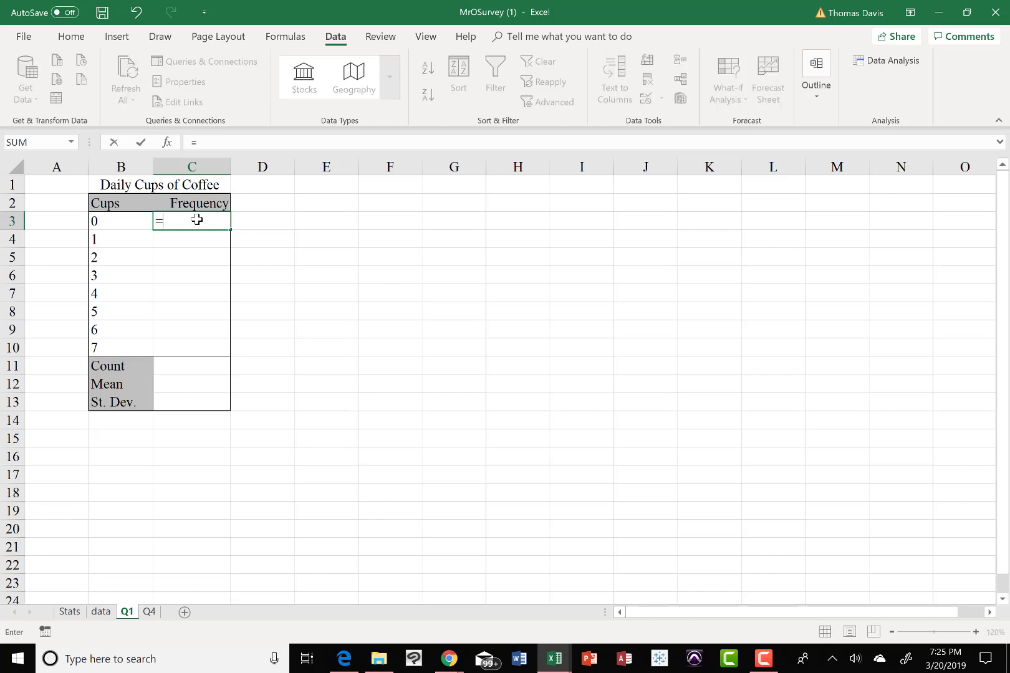
pyautogui.write('ount')
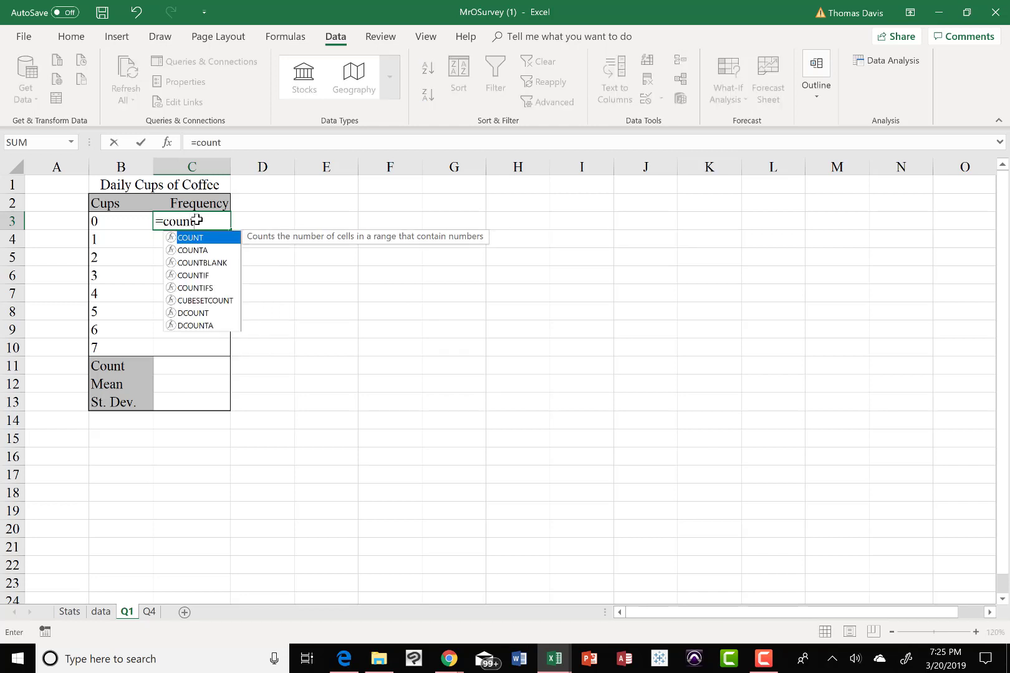
pyautogui.write('if(')
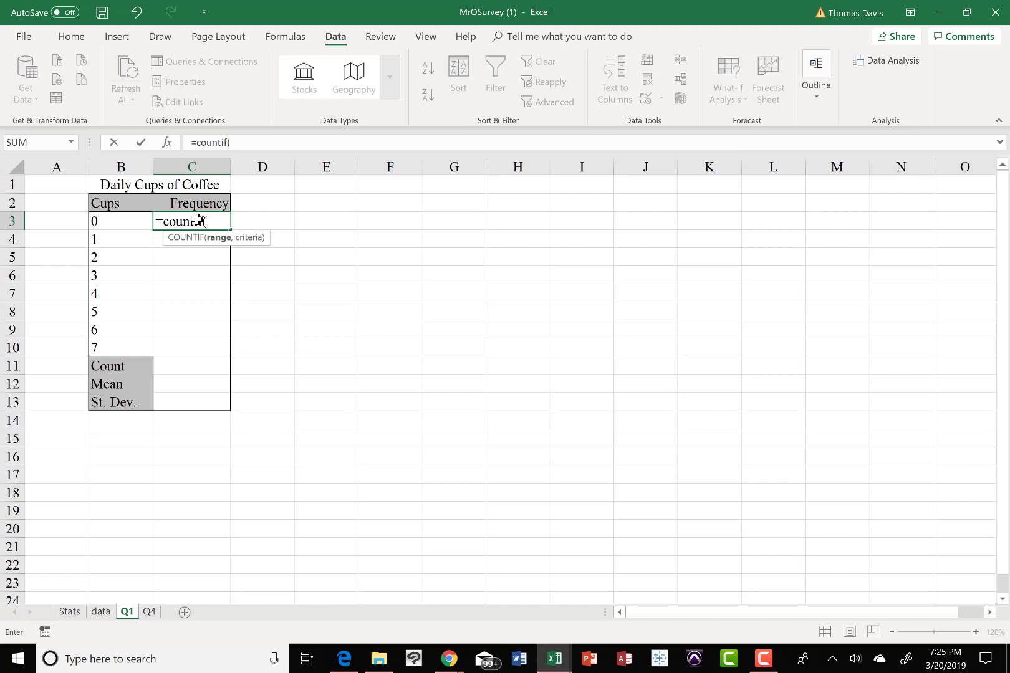
pyautogui.write('cups,')
pyautogui.write('b3')
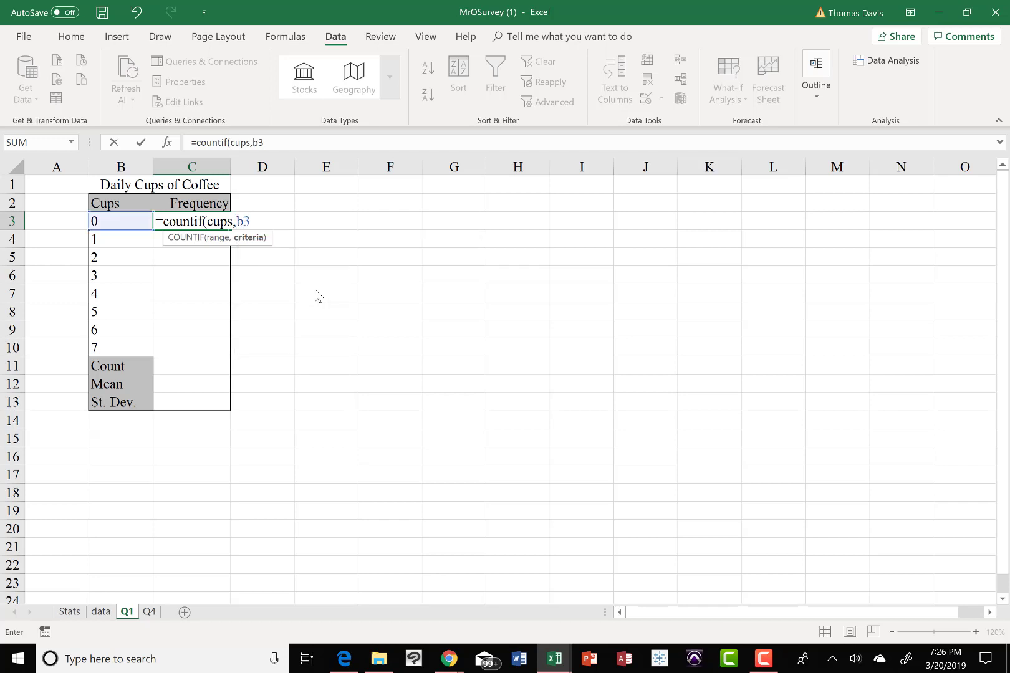
pyautogui.write(')')
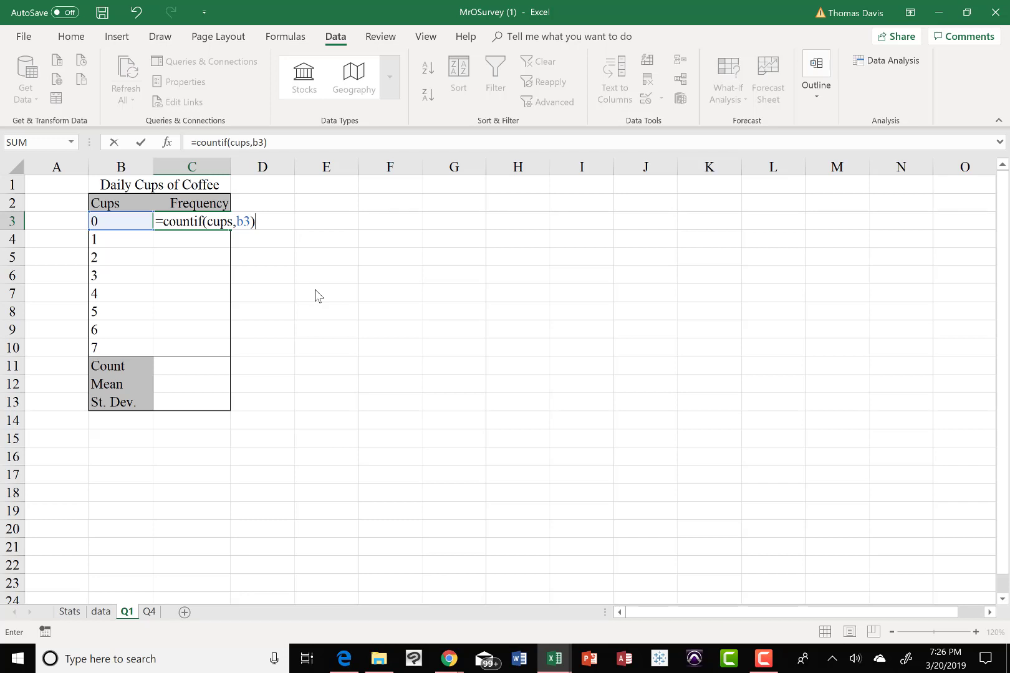
pyautogui.press('Return')
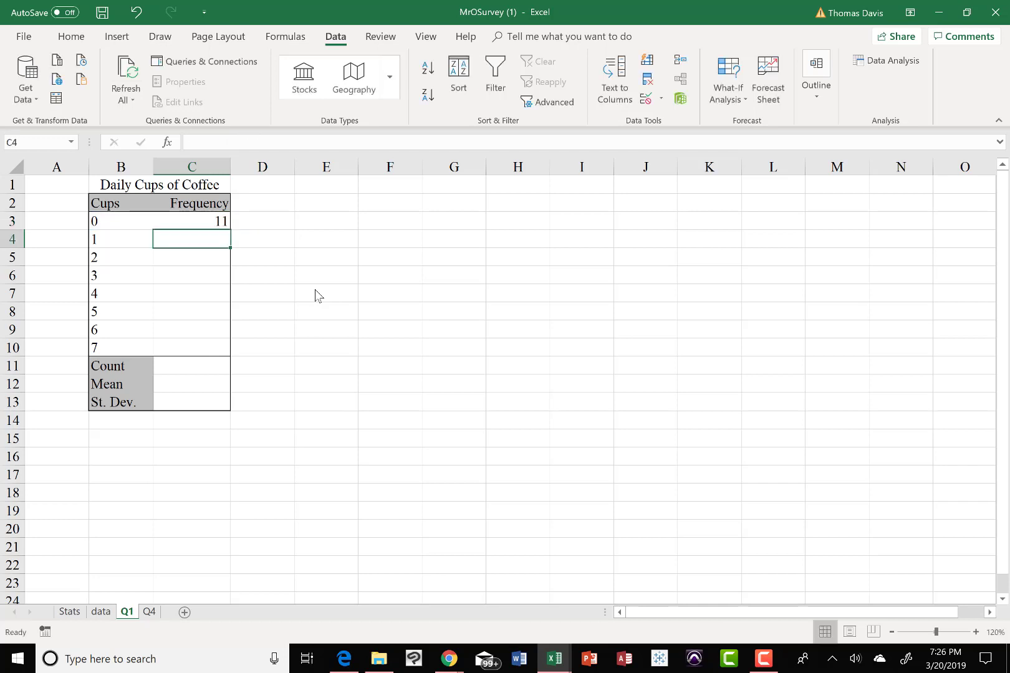
pyautogui.click(204, 221)
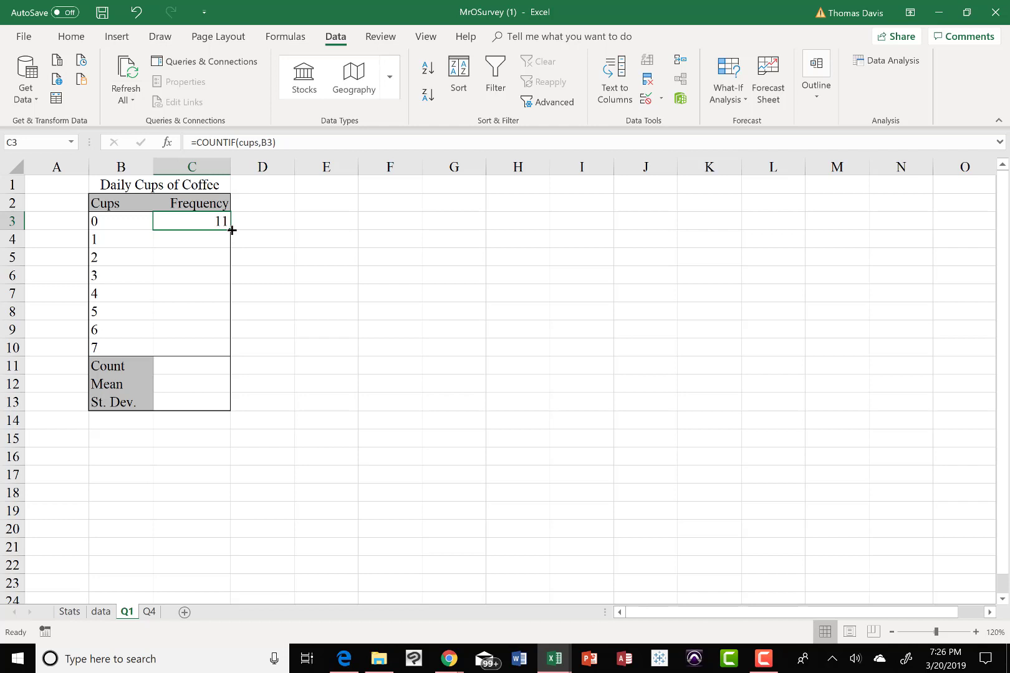
pyautogui.moveTo(231, 230); pyautogui.dragTo(224, 351)
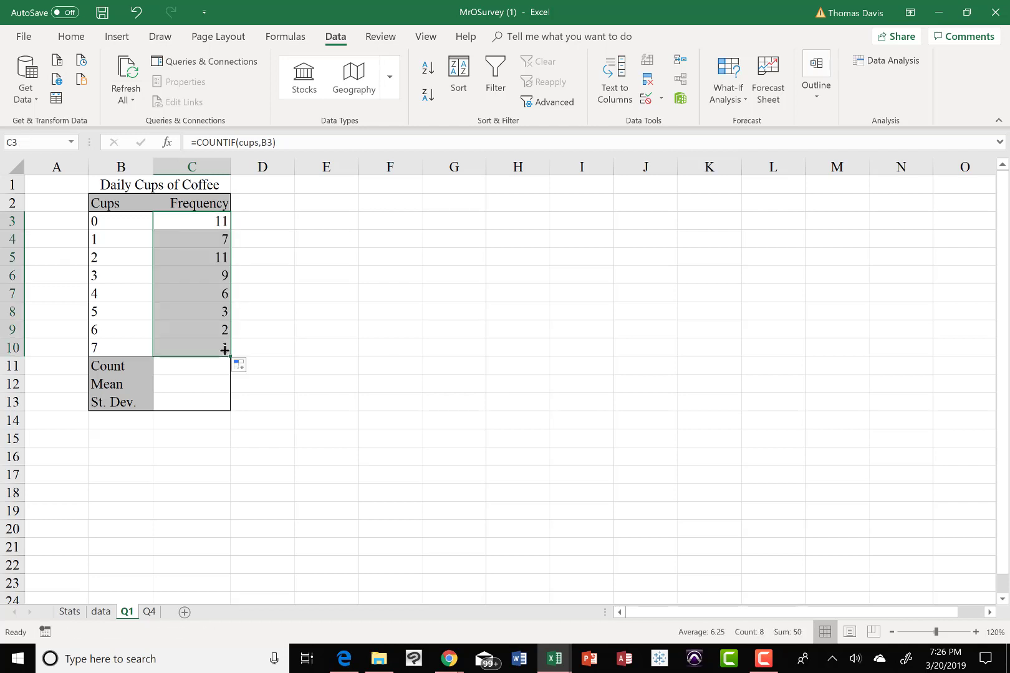
# Check the copied COUNTIF formulas in C4, C5 and C6 for the cups value each one references.
pyautogui.click(187, 239)
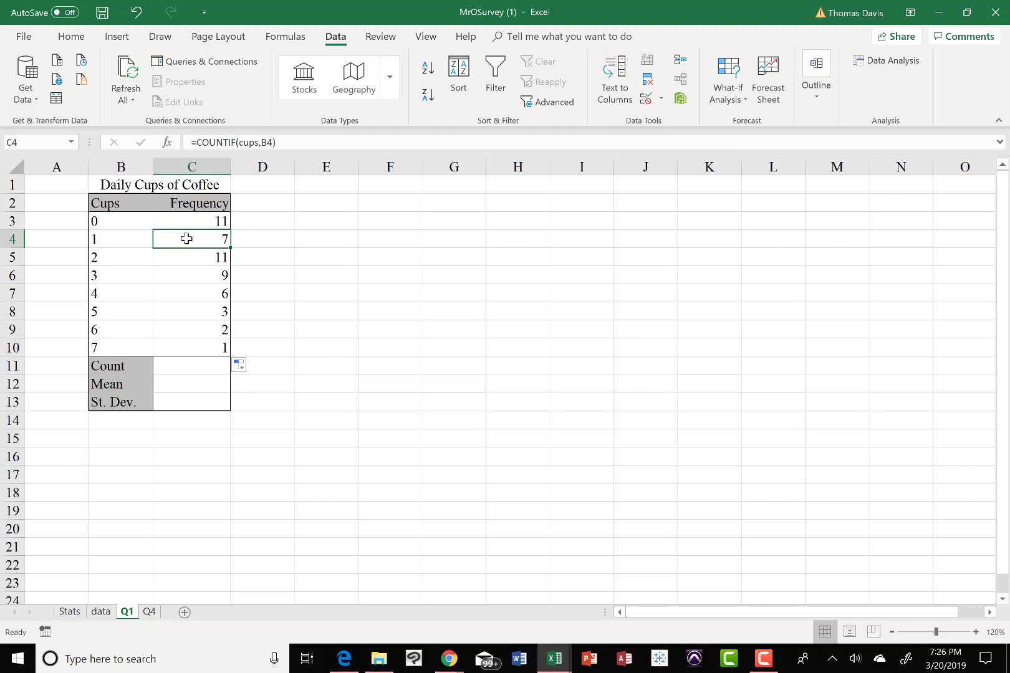
pyautogui.doubleClick(187, 239)
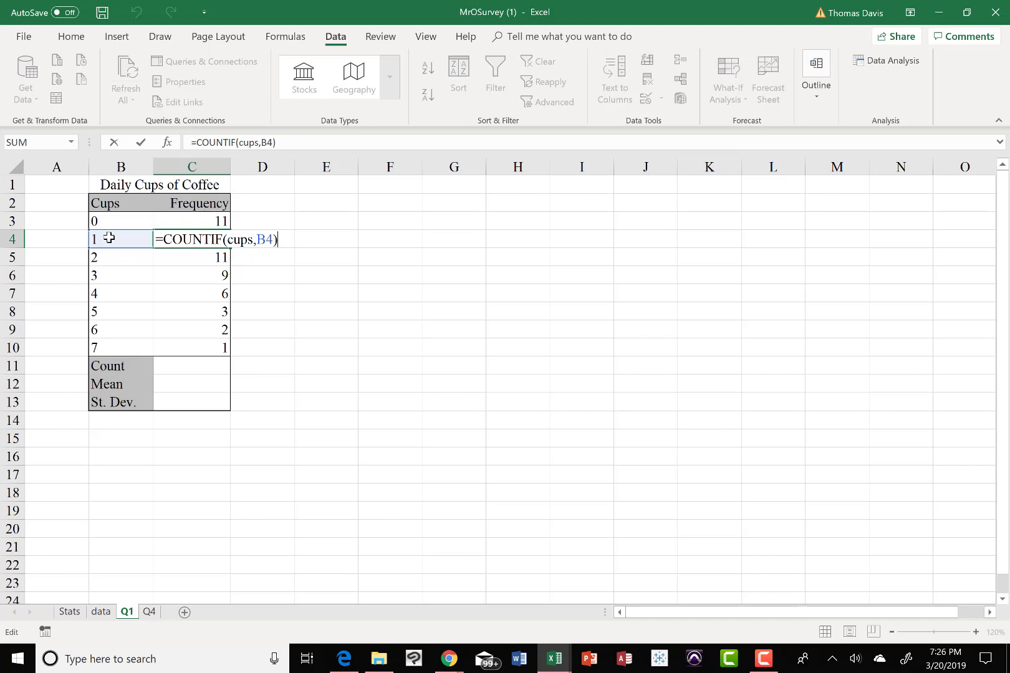
pyautogui.press('Return')
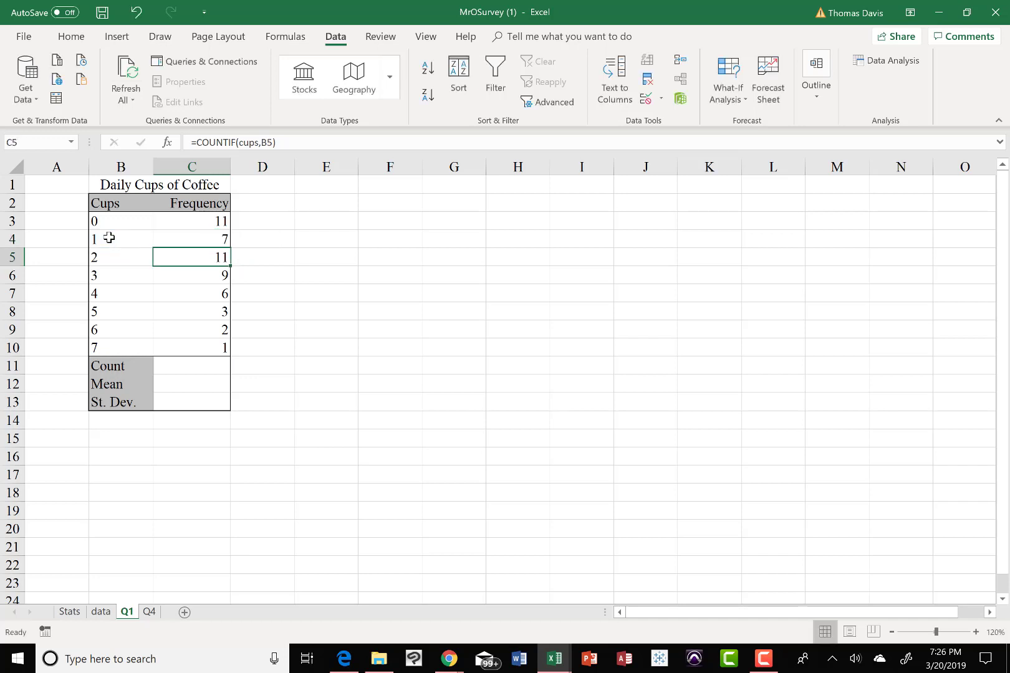
pyautogui.click(176, 238)
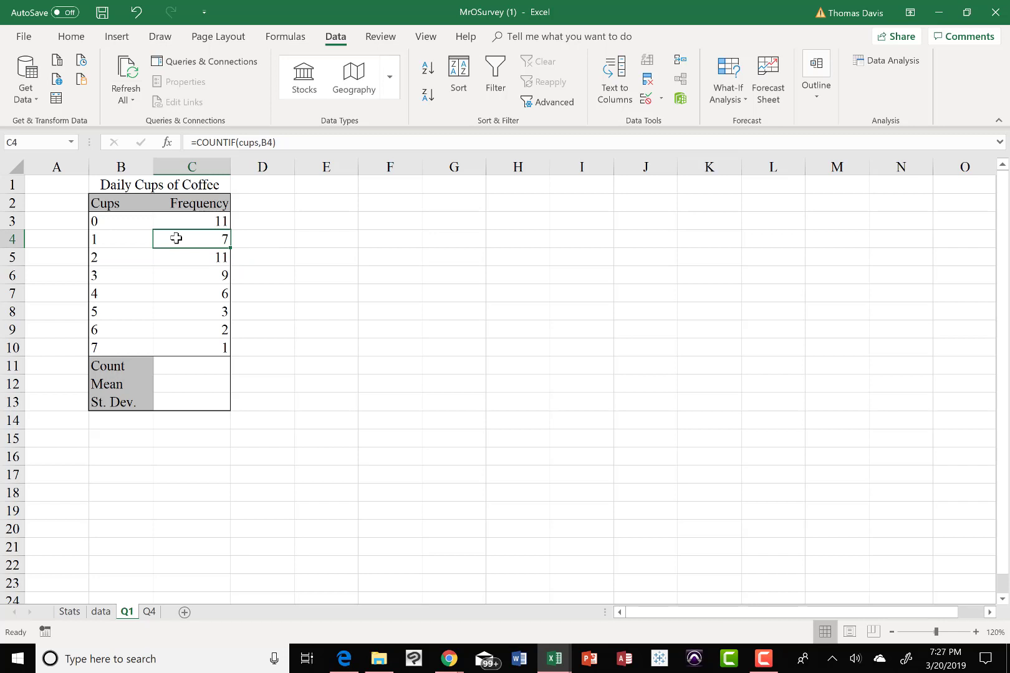
pyautogui.click(176, 258)
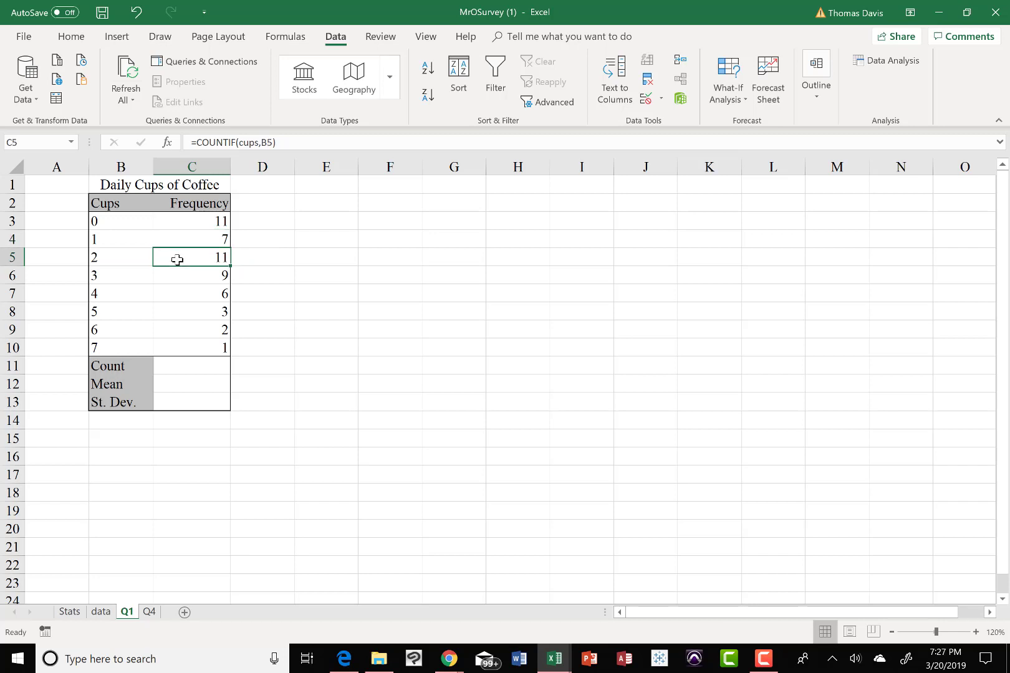
pyautogui.click(182, 282)
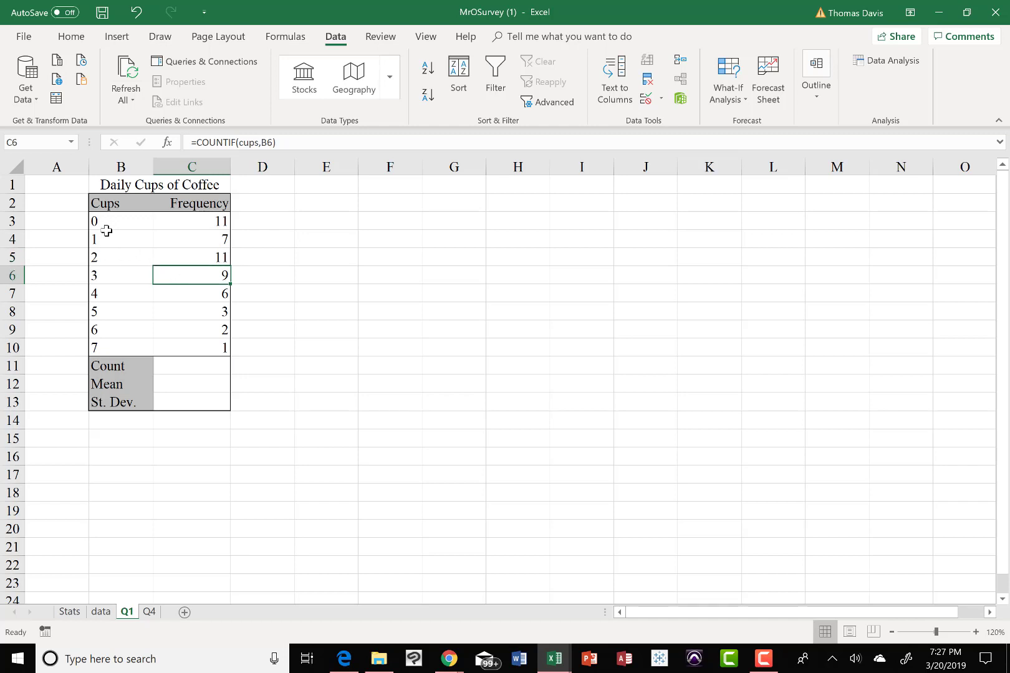
pyautogui.doubleClick(166, 285)
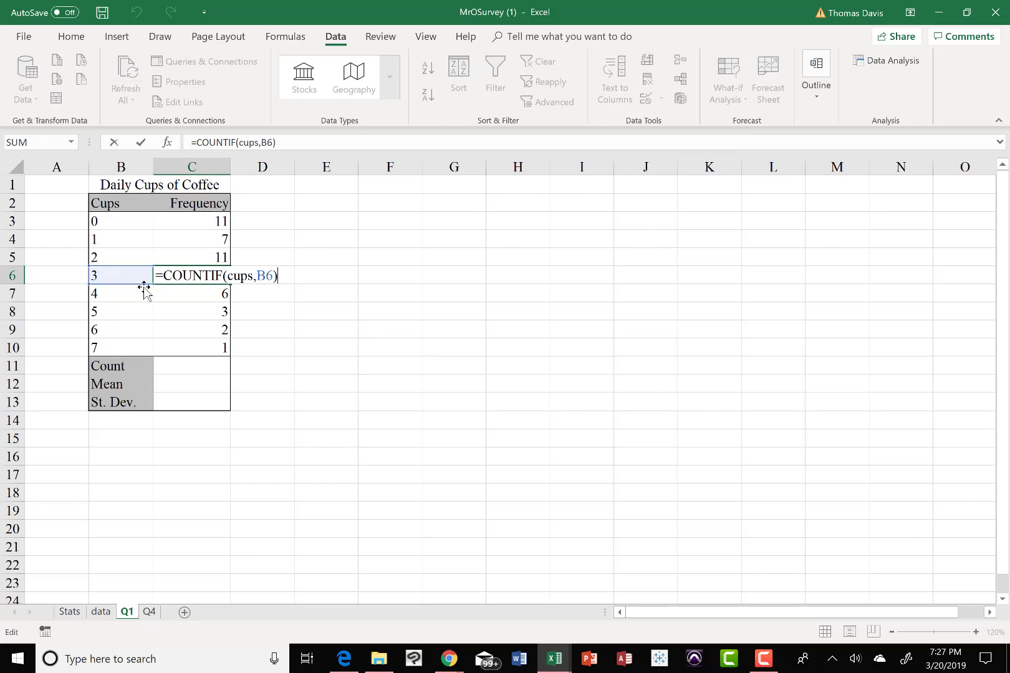
pyautogui.press('Return')
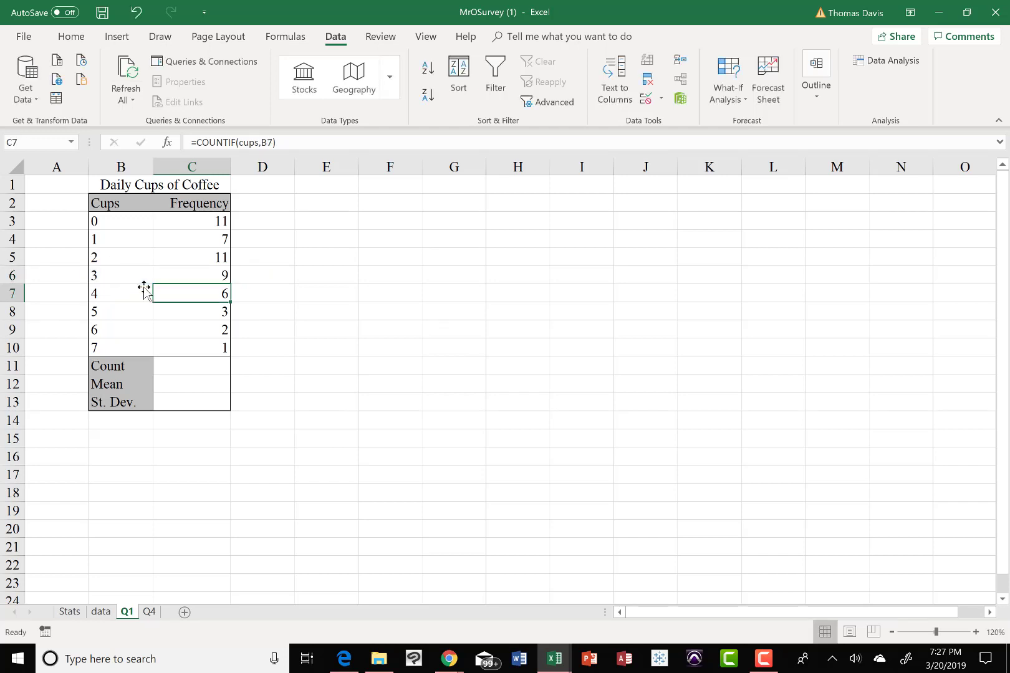
# Enter =count(cups) in C11 as the Count of the Daily Cups of Coffee table and review the formula.
pyautogui.click(187, 368)
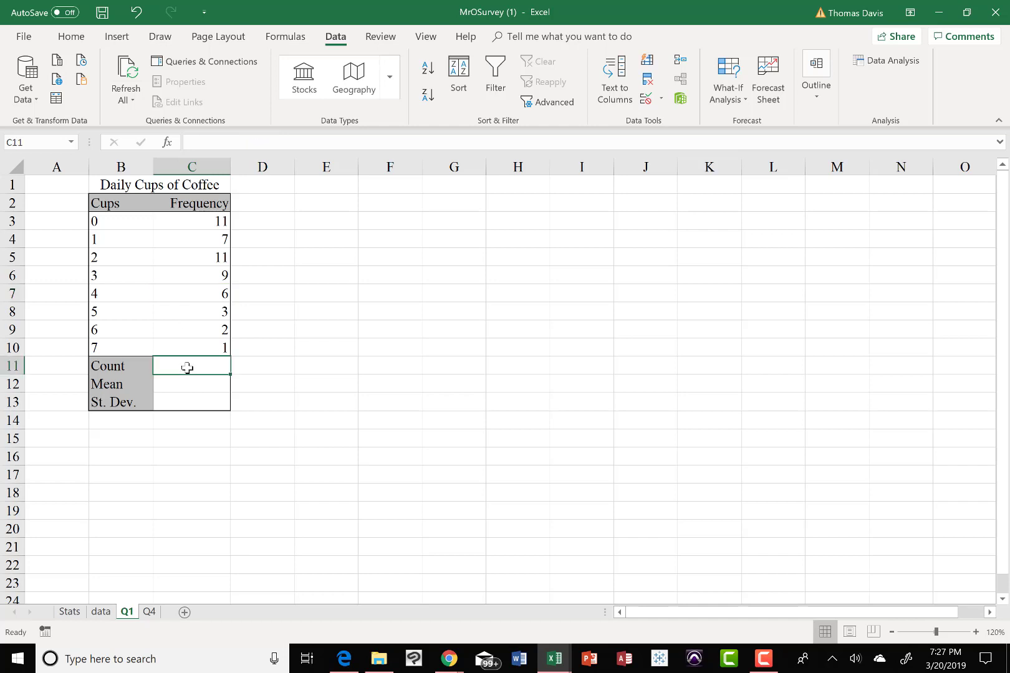
pyautogui.write('=')
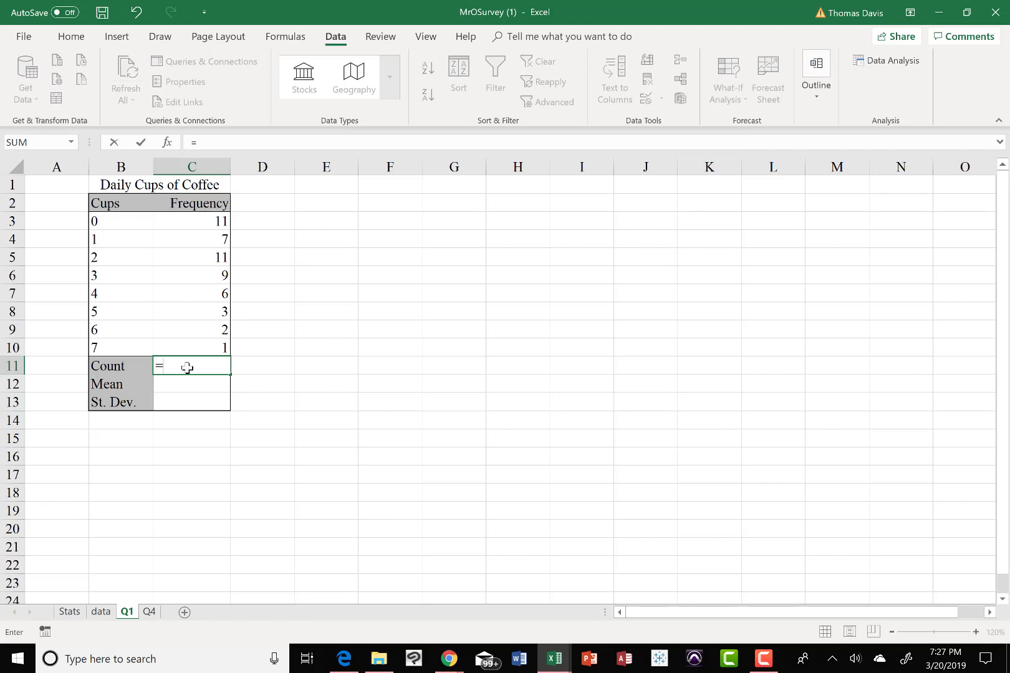
pyautogui.write('count')
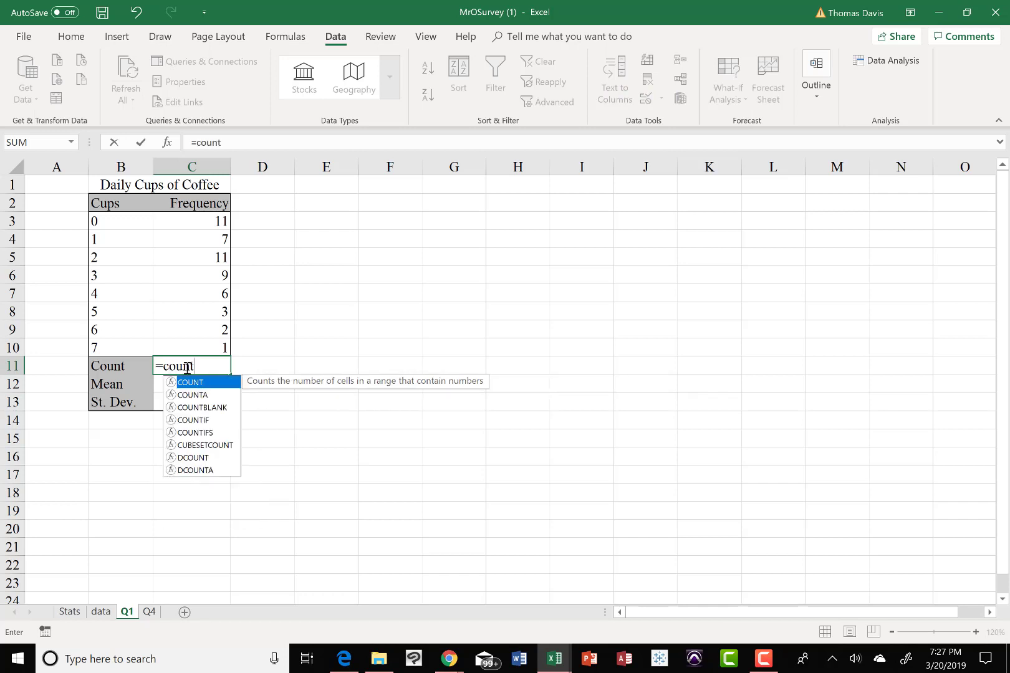
pyautogui.write('(')
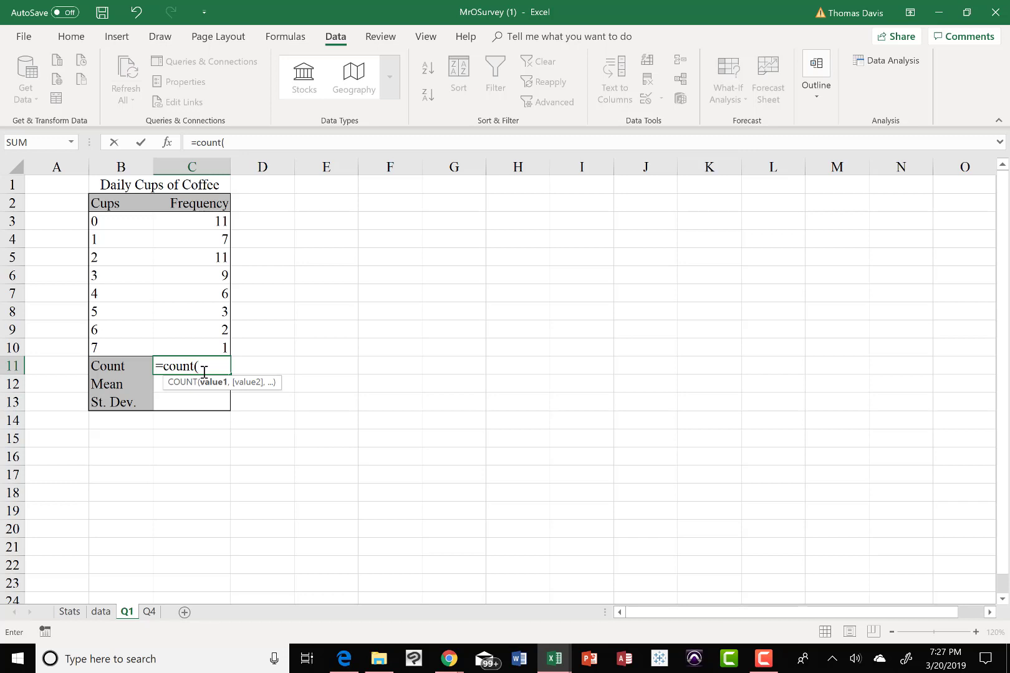
pyautogui.write('cups)')
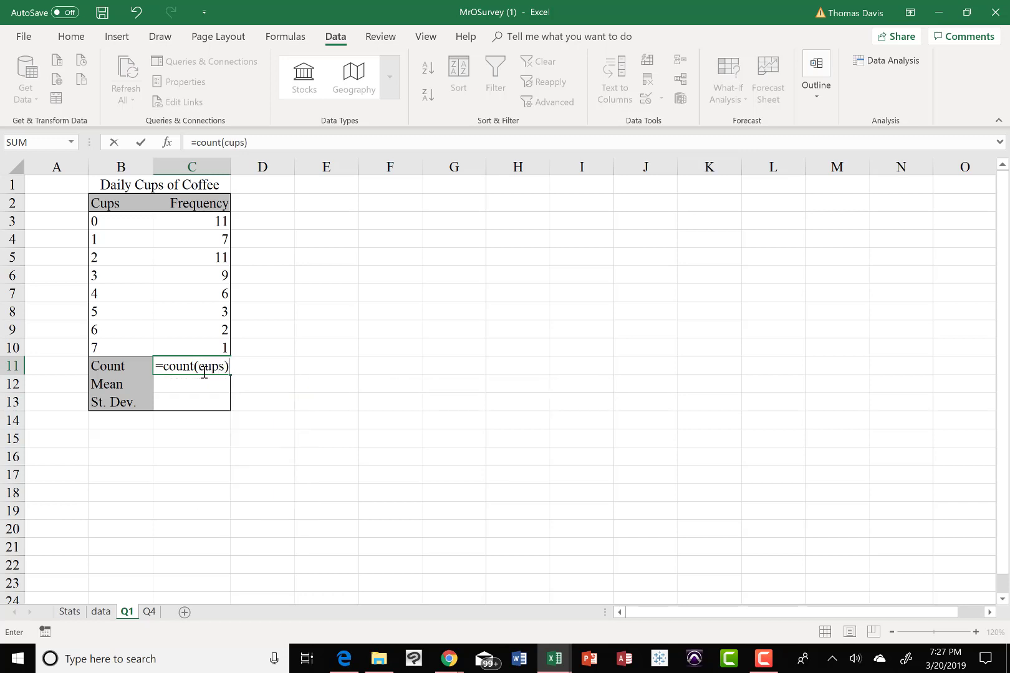
pyautogui.press('Return')
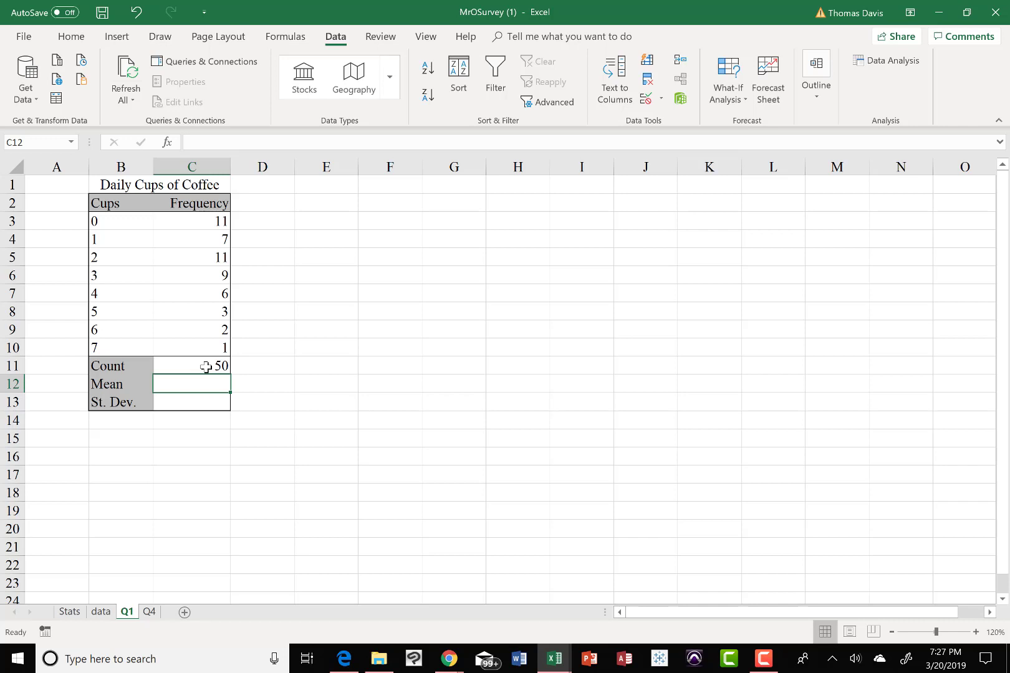
pyautogui.press('F2')
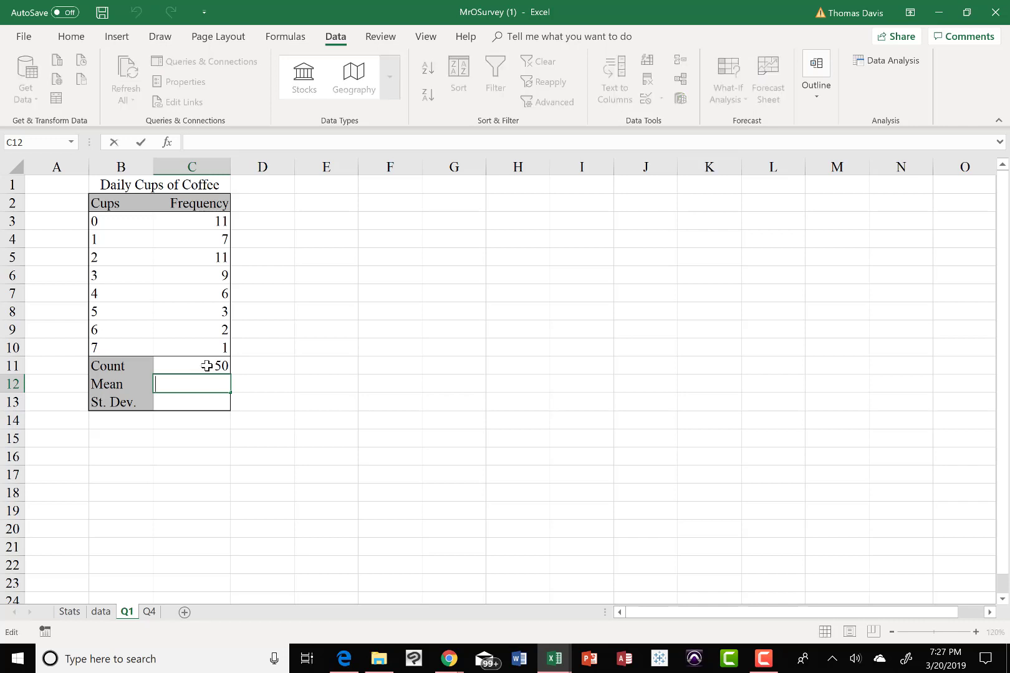
pyautogui.click(206, 366)
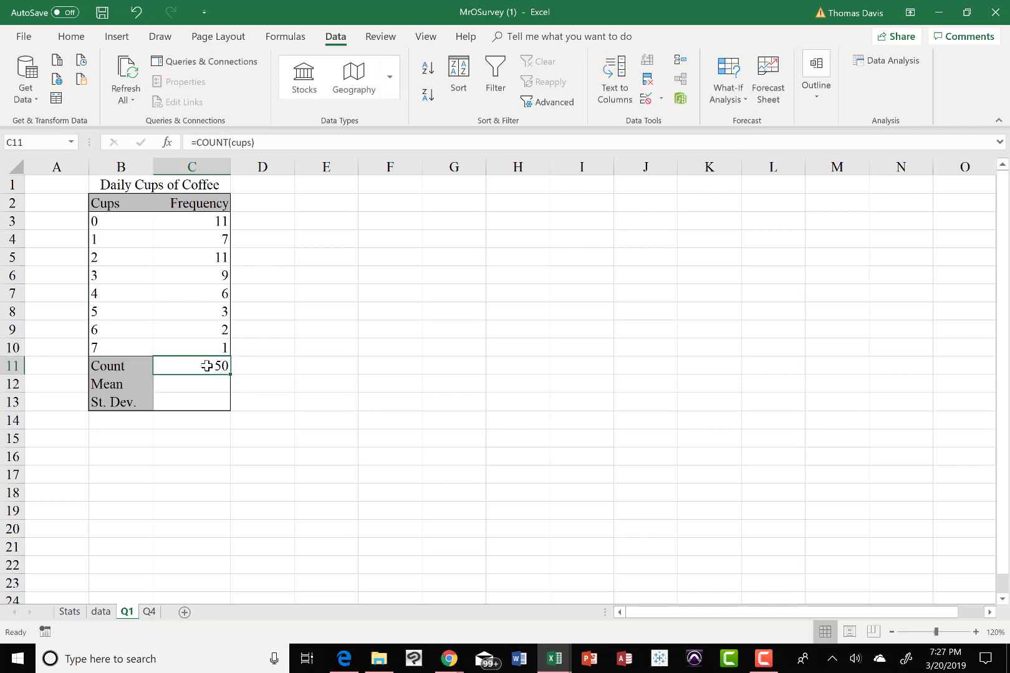
pyautogui.press('F2')
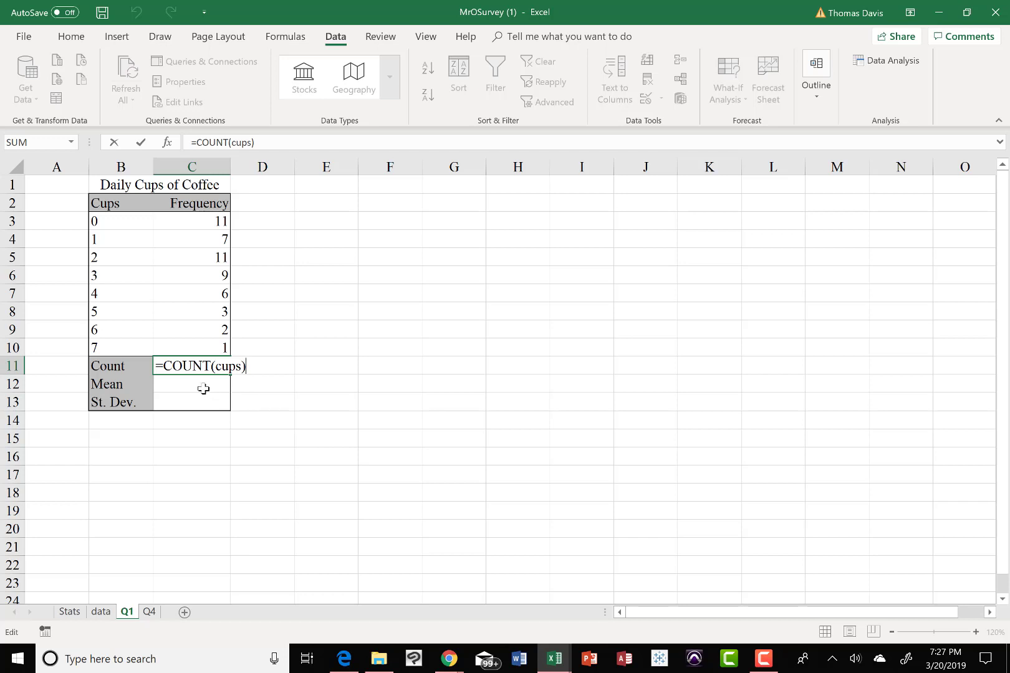
pyautogui.press('Return')
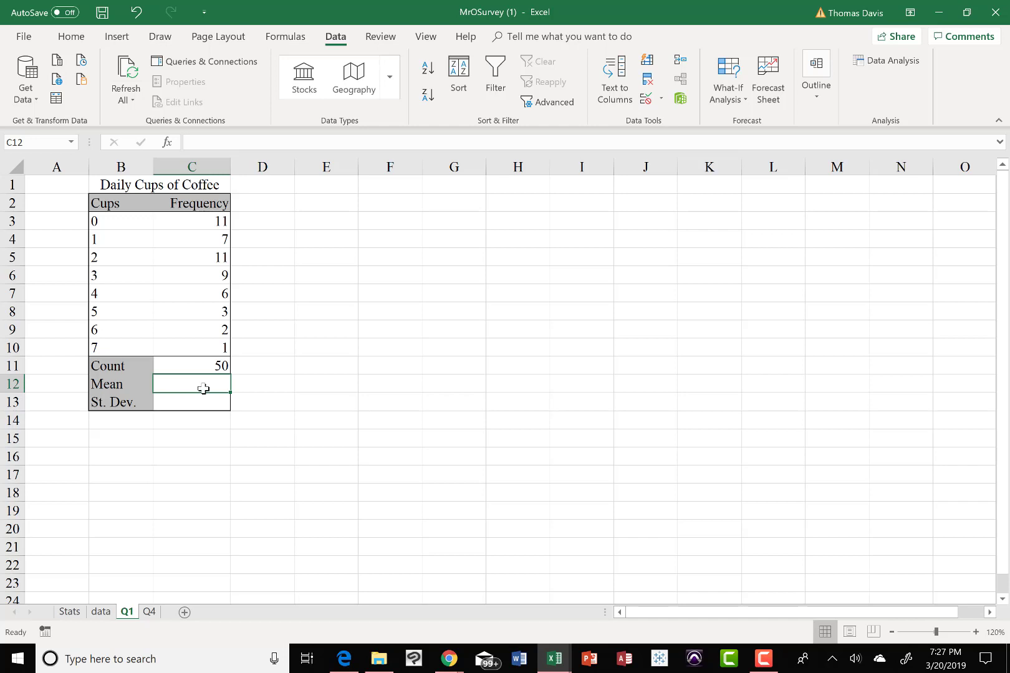
# Enter =average(cups) in C12 as the Mean of the daily cups of coffee.
pyautogui.write('=')
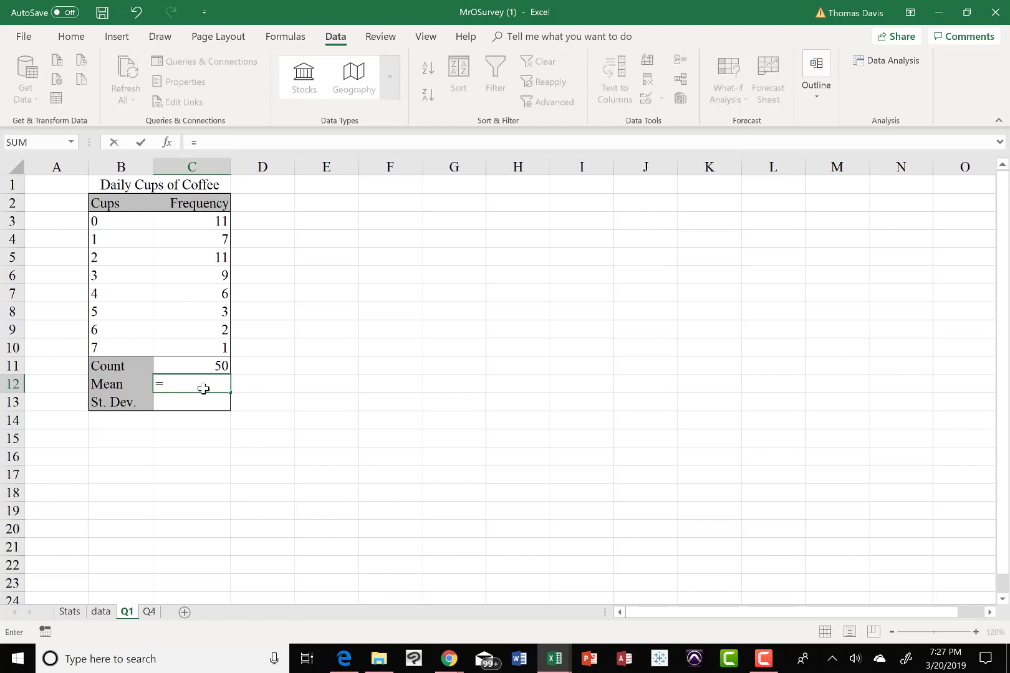
pyautogui.write('average')
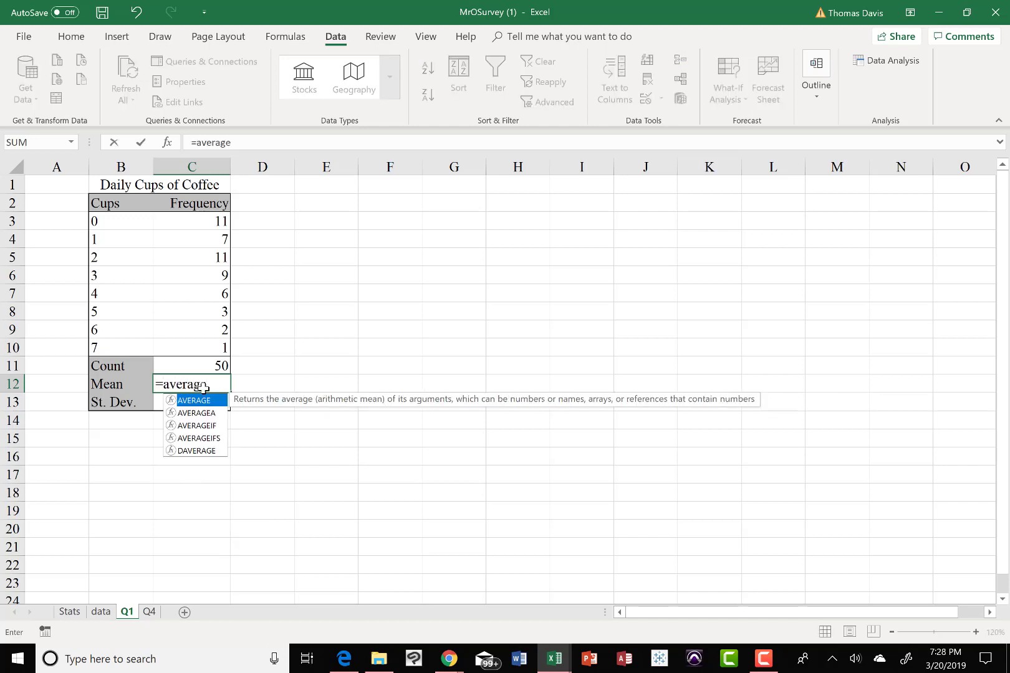
pyautogui.write('(cups')
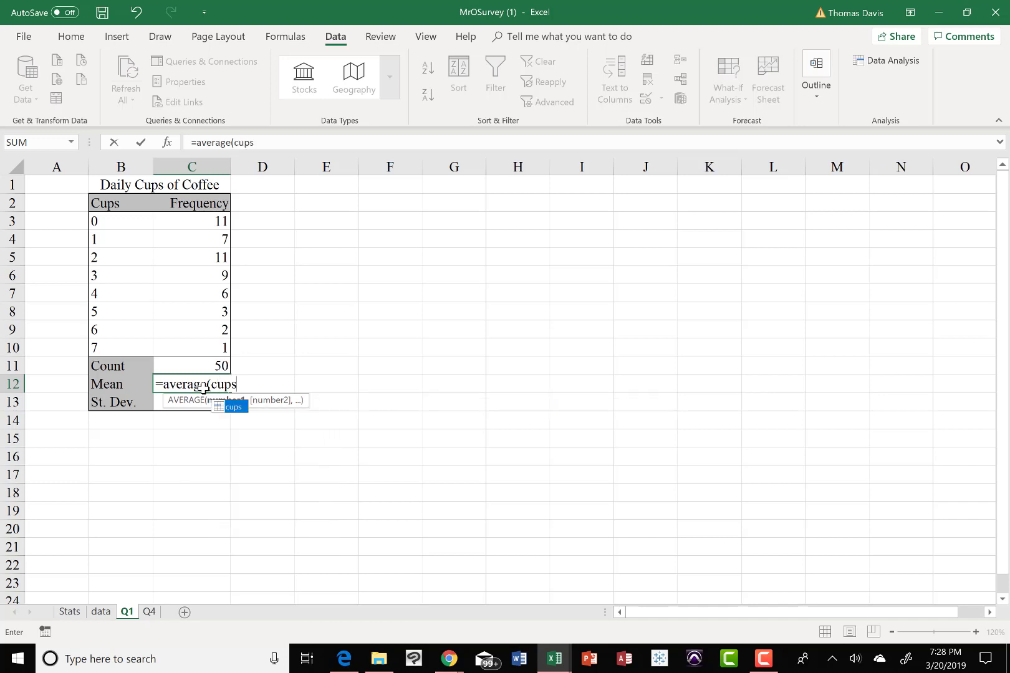
pyautogui.press('Return')
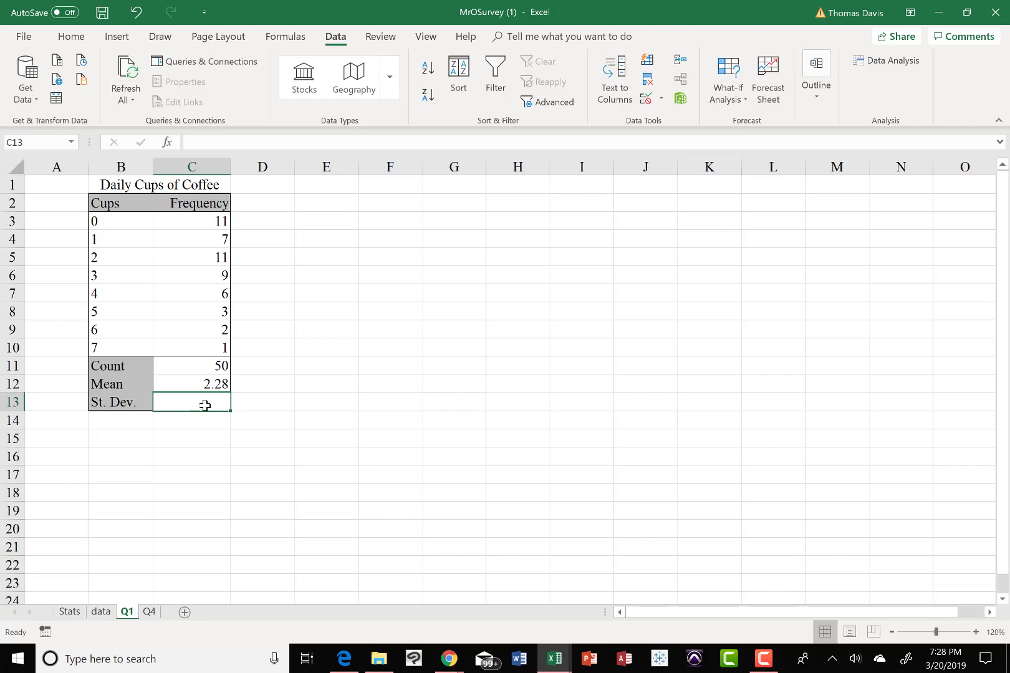
# Enter =stdev(cups) in C13 as the standard deviation of the daily cups of coffee.
pyautogui.write('=')
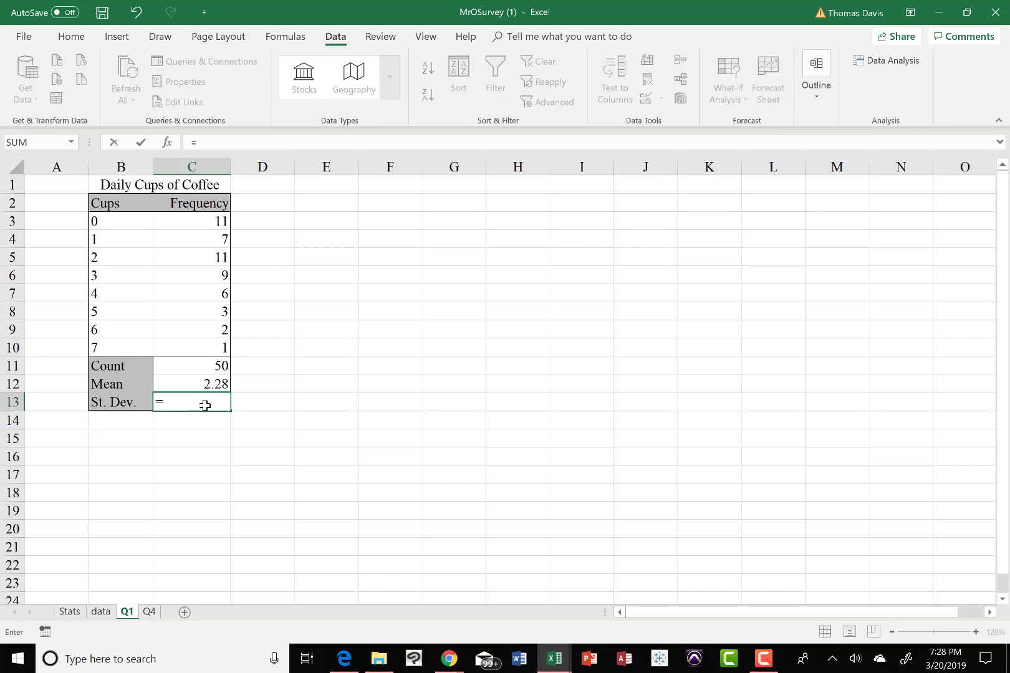
pyautogui.write('stdev')
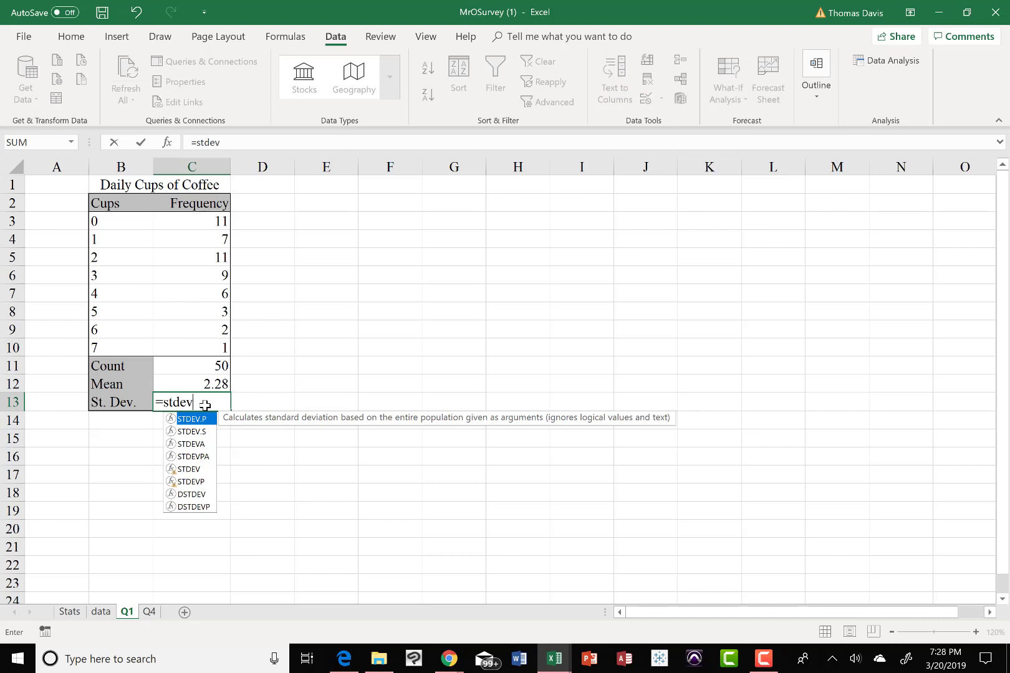
pyautogui.write('(')
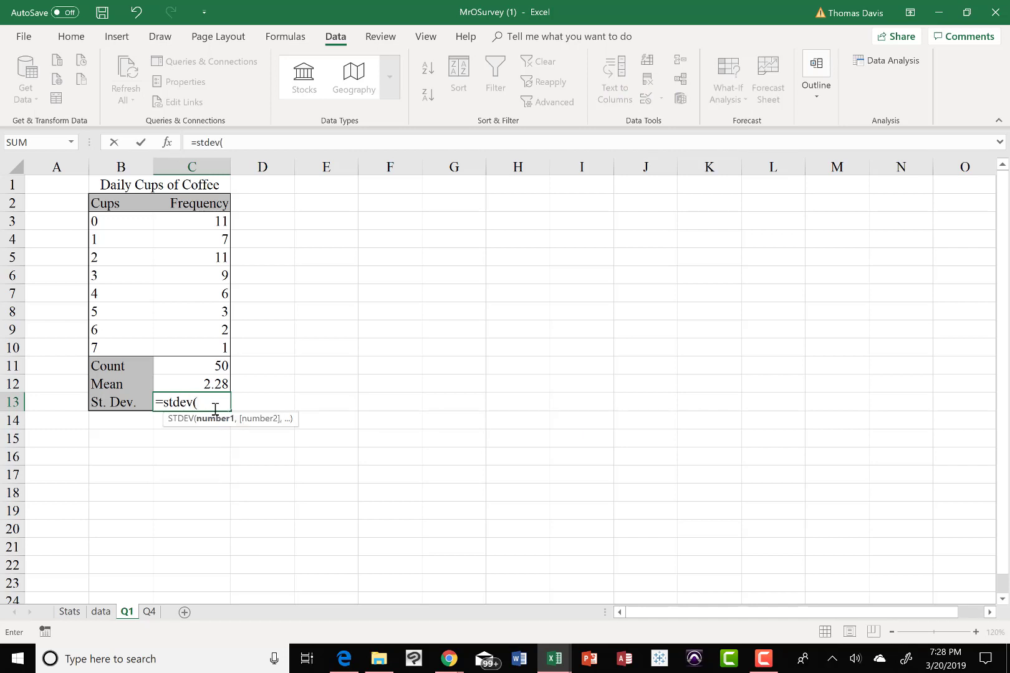
pyautogui.write('cups)')
pyautogui.press('Return')
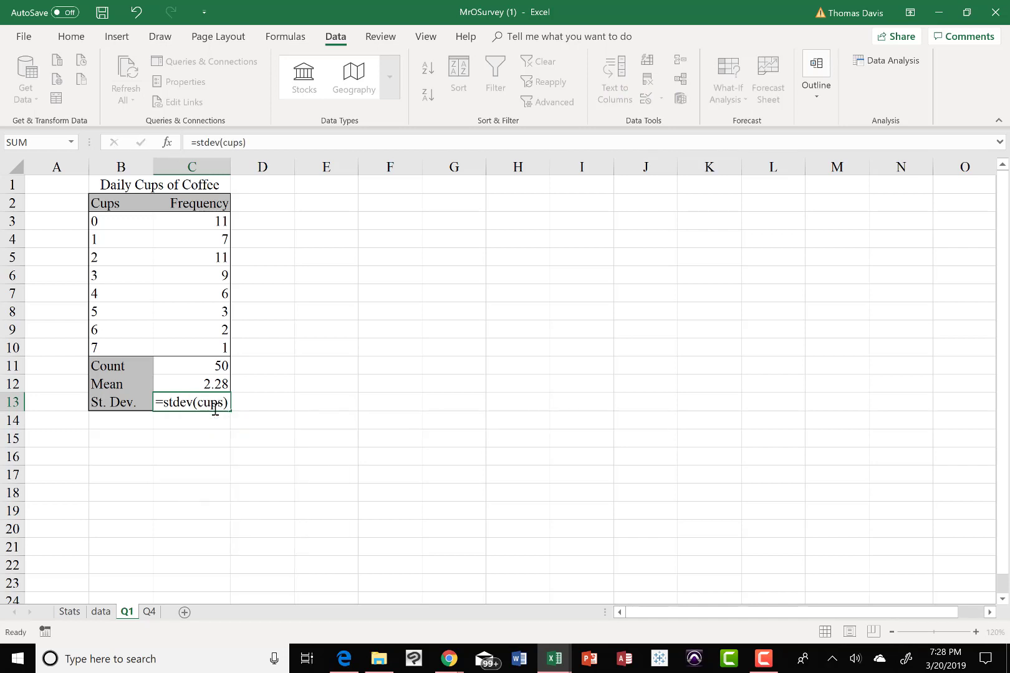
pyautogui.click(263, 442)
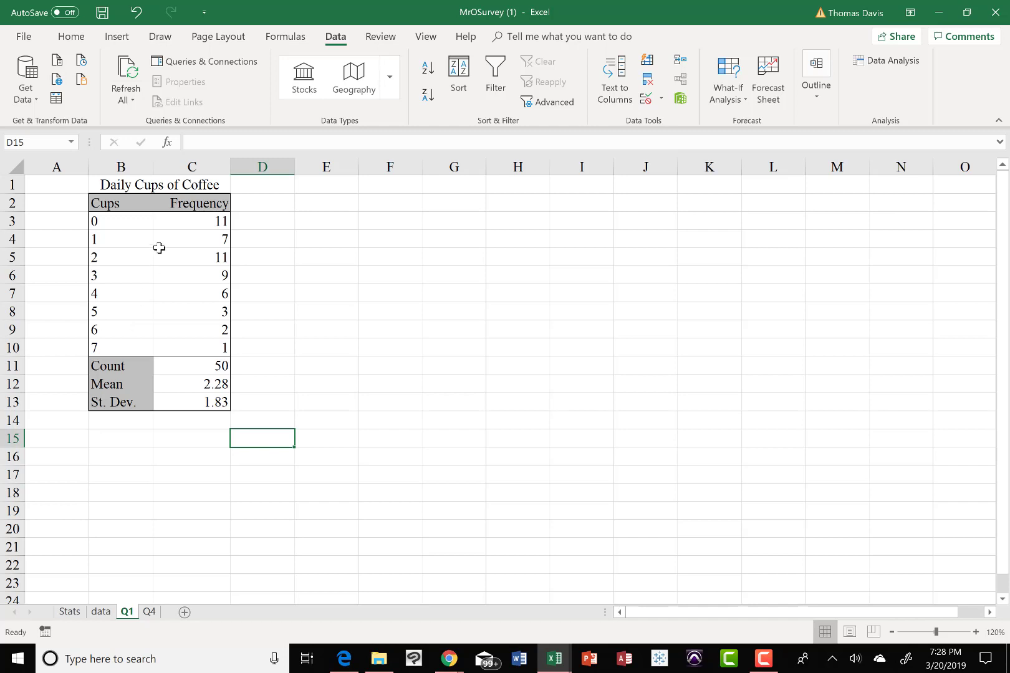
# Insert a 2-D clustered column chart from the Frequency header and values in C2:C10.
pyautogui.click(189, 202)
pyautogui.moveTo(188, 202); pyautogui.dragTo(197, 346)
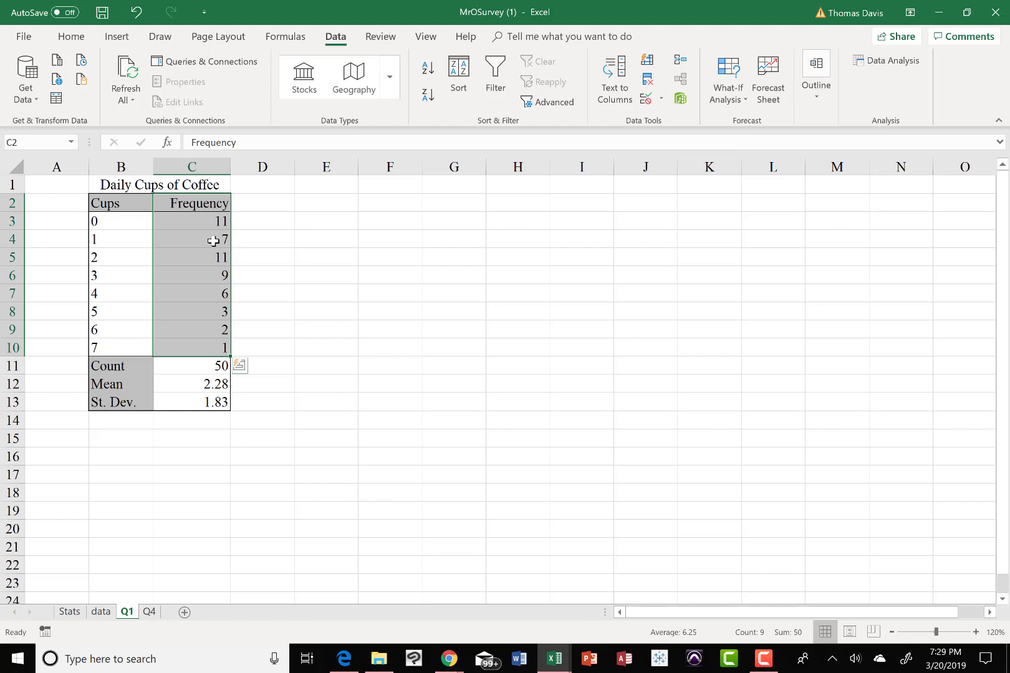
pyautogui.click(117, 37)
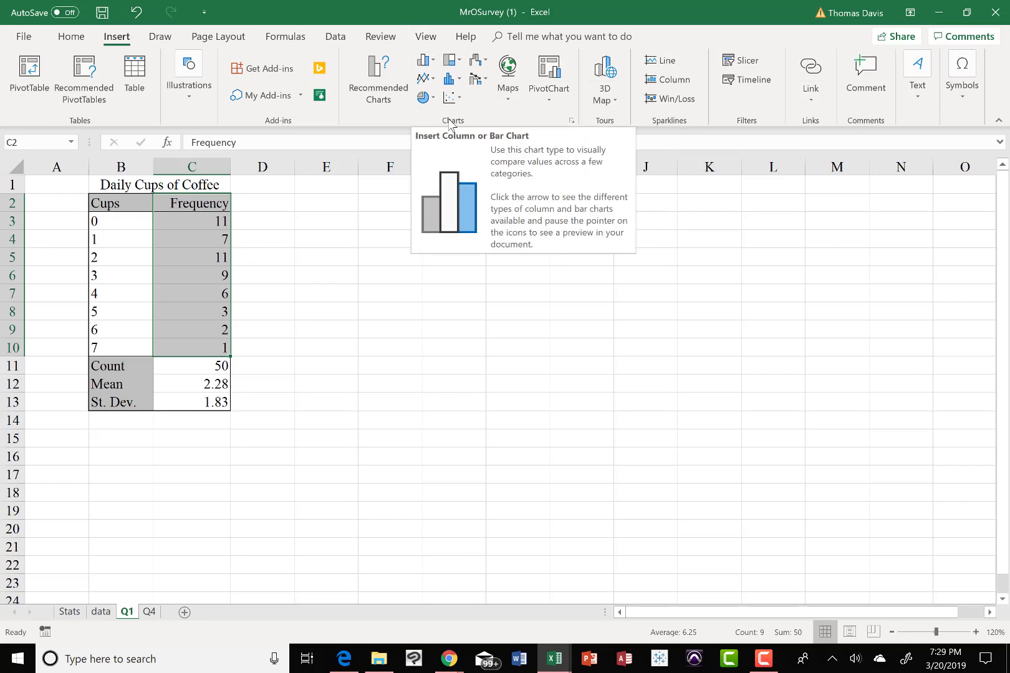
pyautogui.click(431, 61)
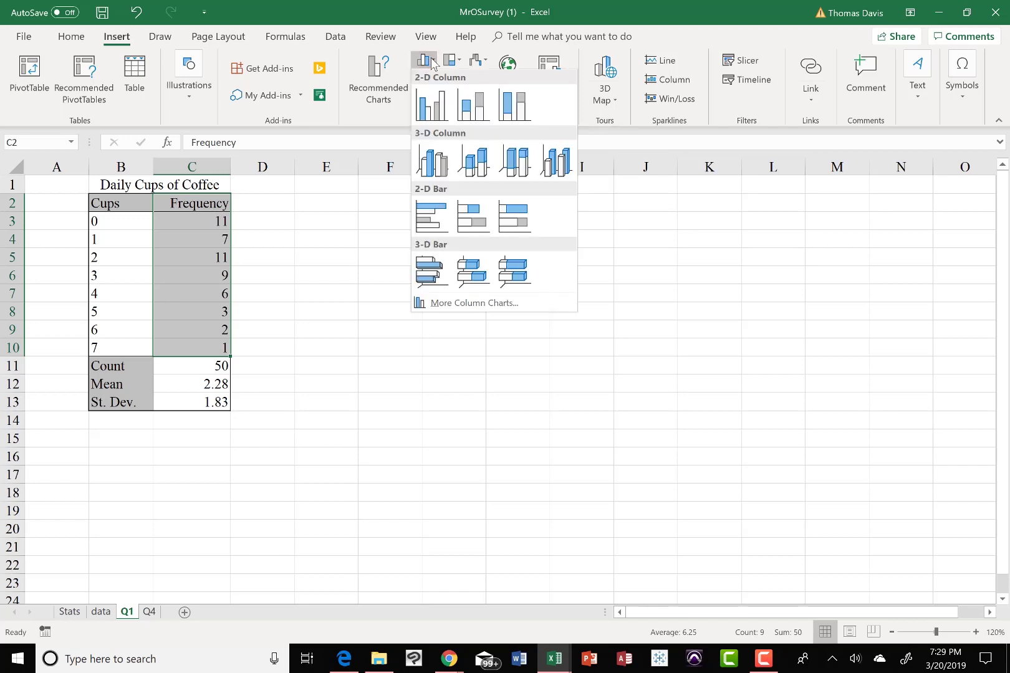
pyautogui.click(432, 105)
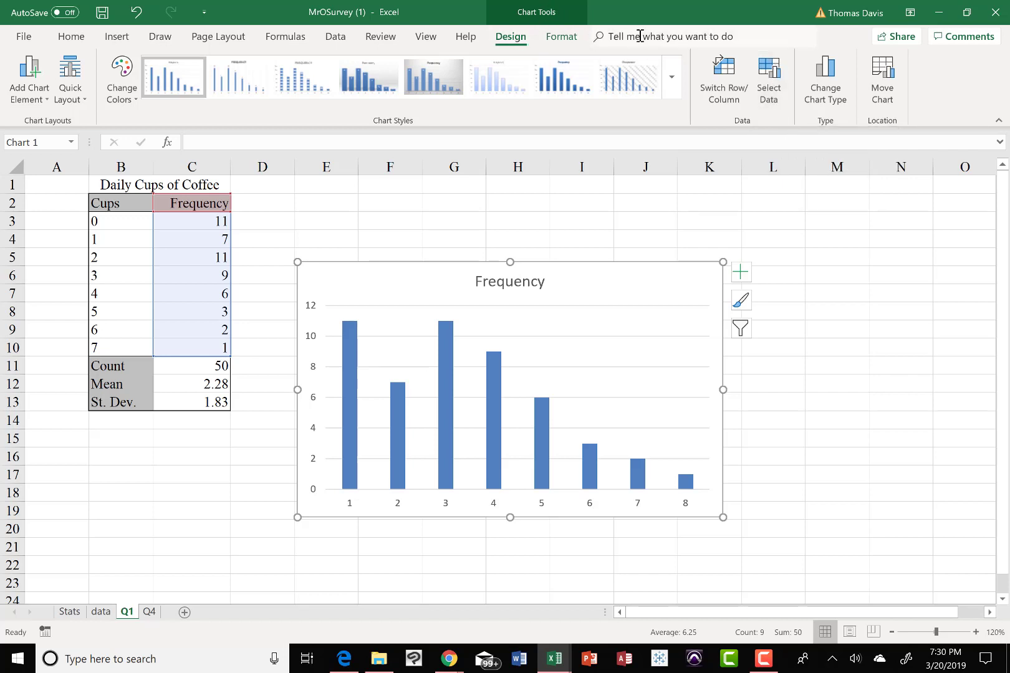
# Set the chart's horizontal axis labels to the cups values in ='Q1'!$B$3:$B$10.
pyautogui.click(776, 90)
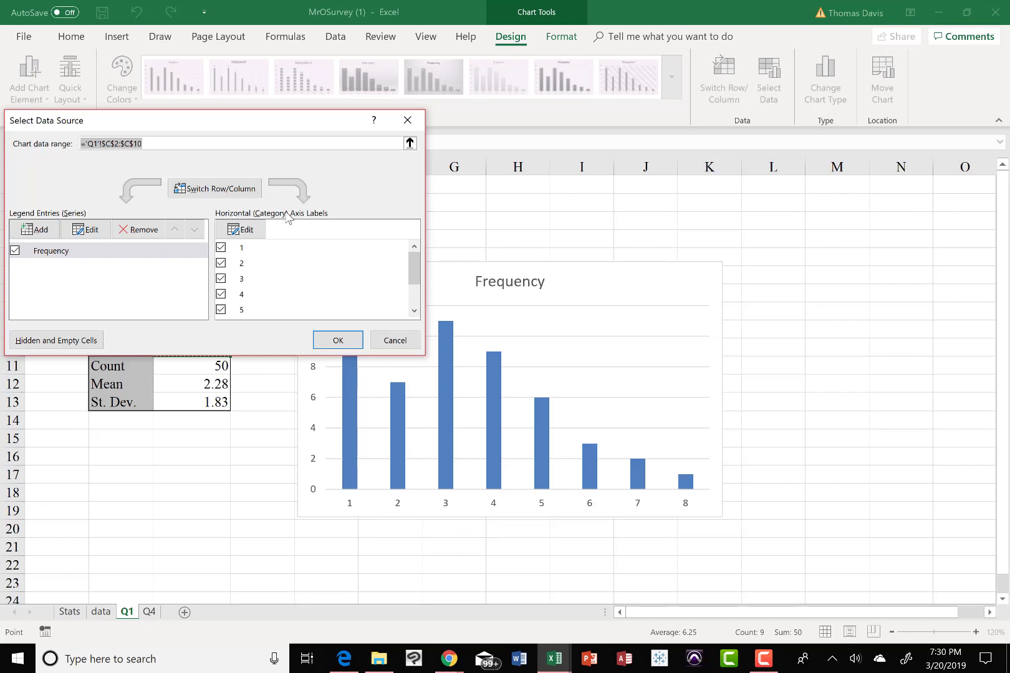
pyautogui.click(244, 231)
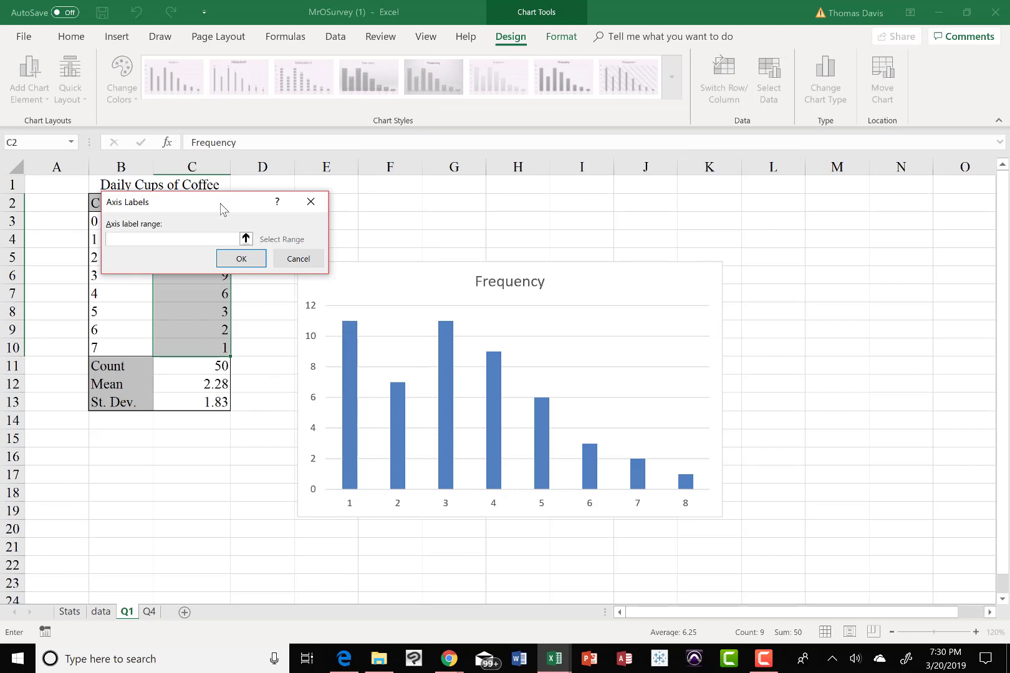
pyautogui.moveTo(223, 206); pyautogui.dragTo(344, 207)
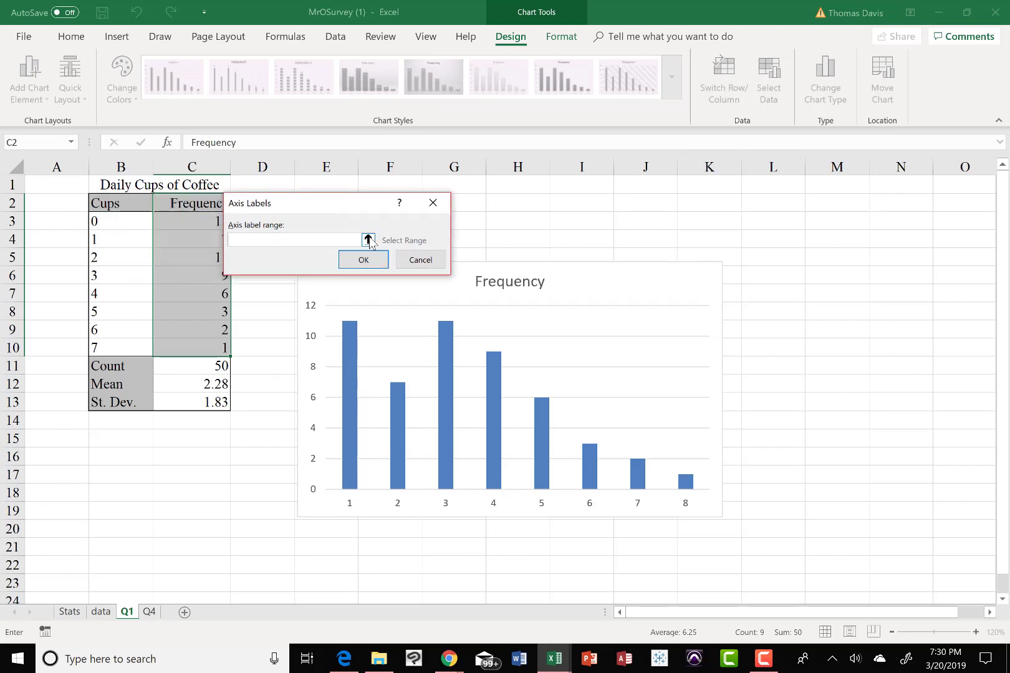
pyautogui.click(368, 238)
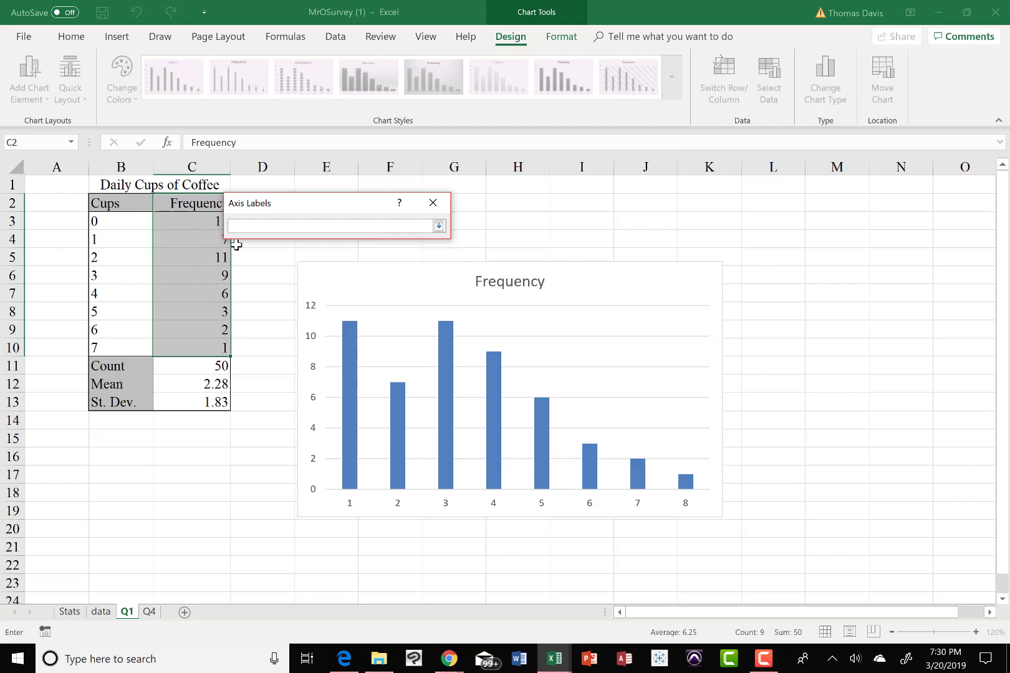
pyautogui.click(122, 223)
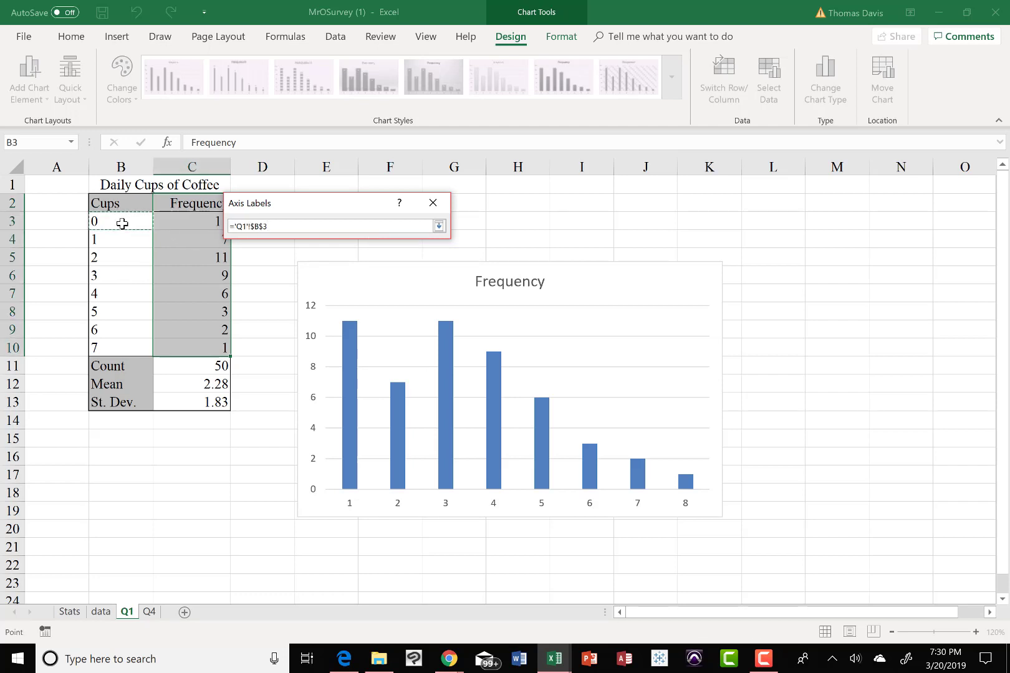
pyautogui.moveTo(122, 224); pyautogui.dragTo(112, 346)
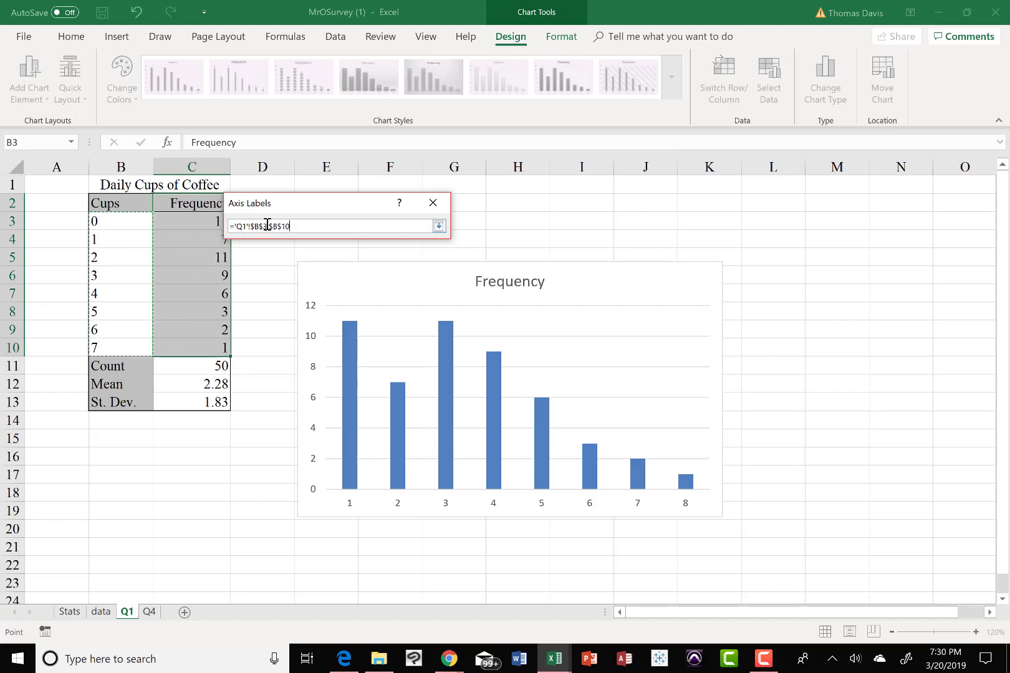
pyautogui.click(439, 227)
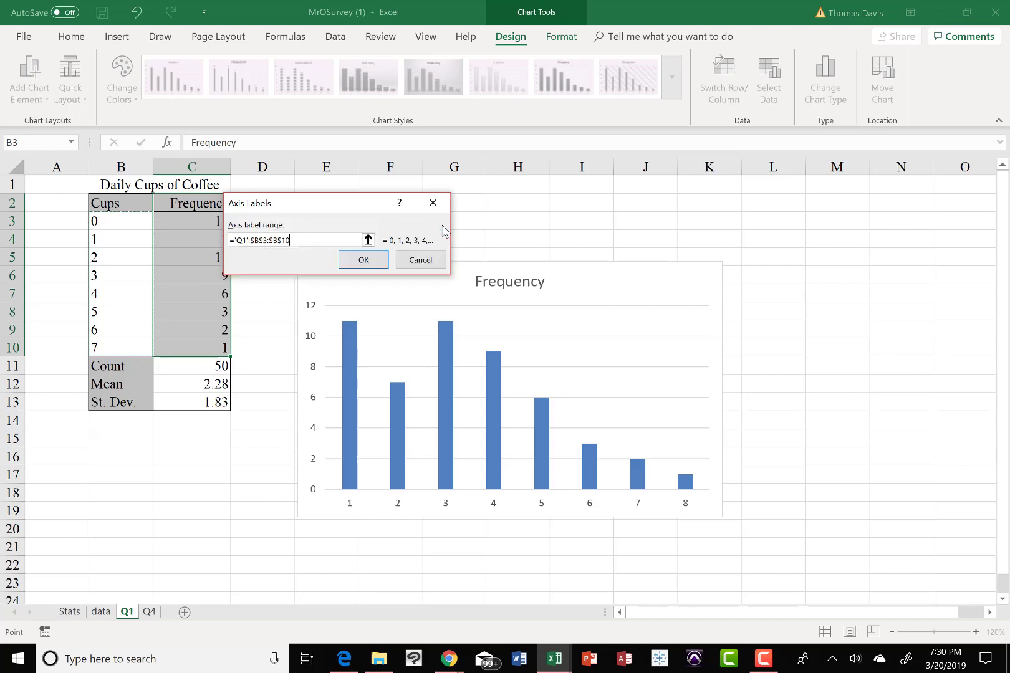
pyautogui.click(358, 263)
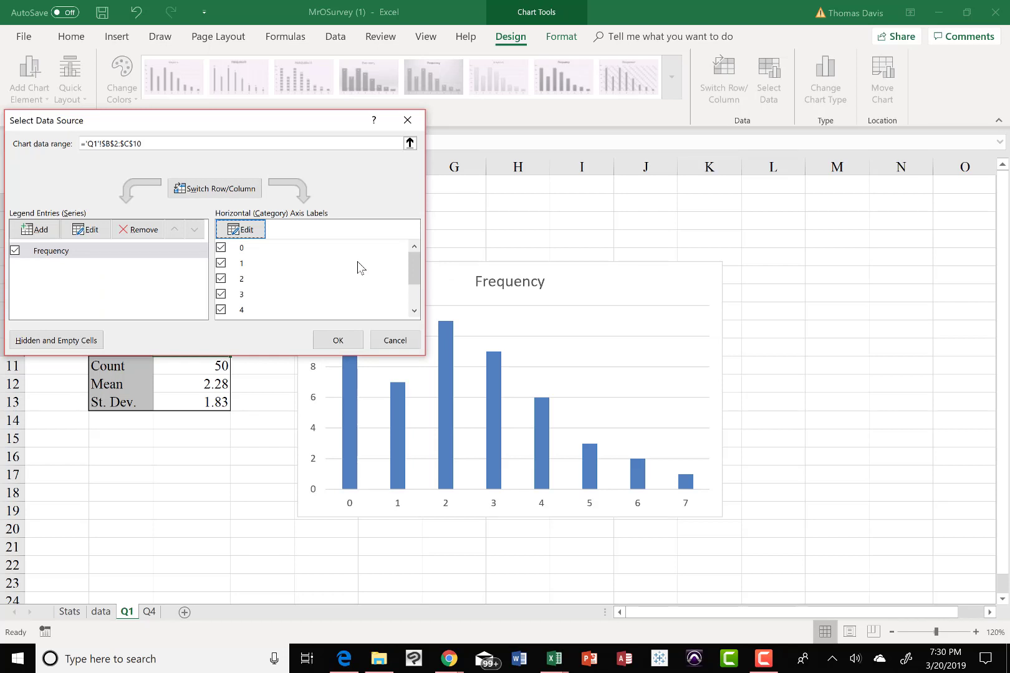
pyautogui.click(337, 340)
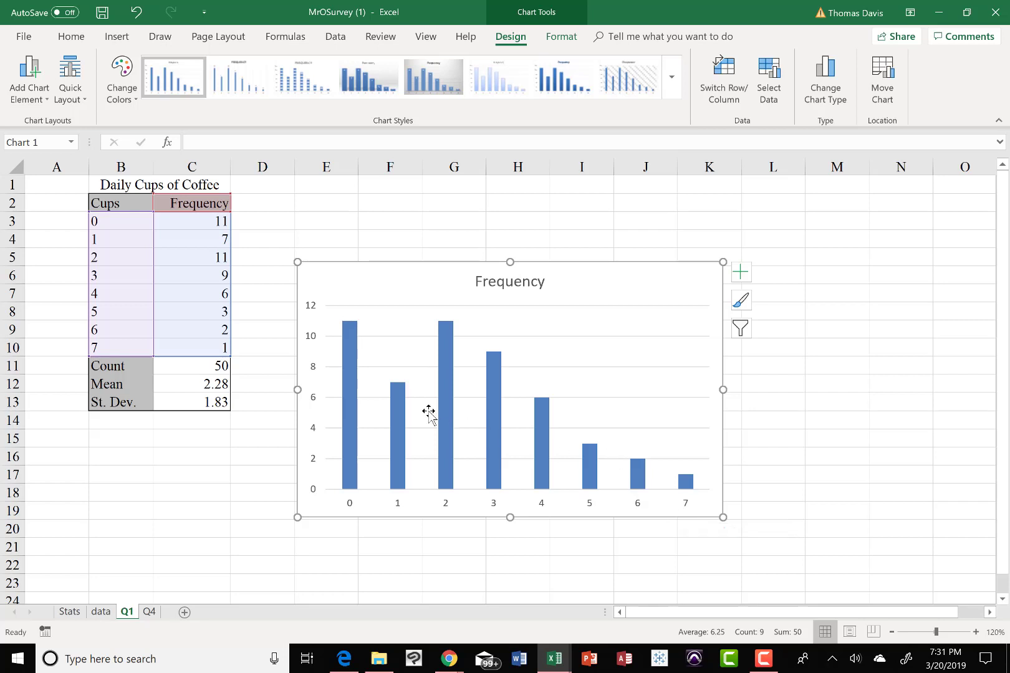
# Set the gap width of the chart's columns to 0%.
pyautogui.click(442, 370)
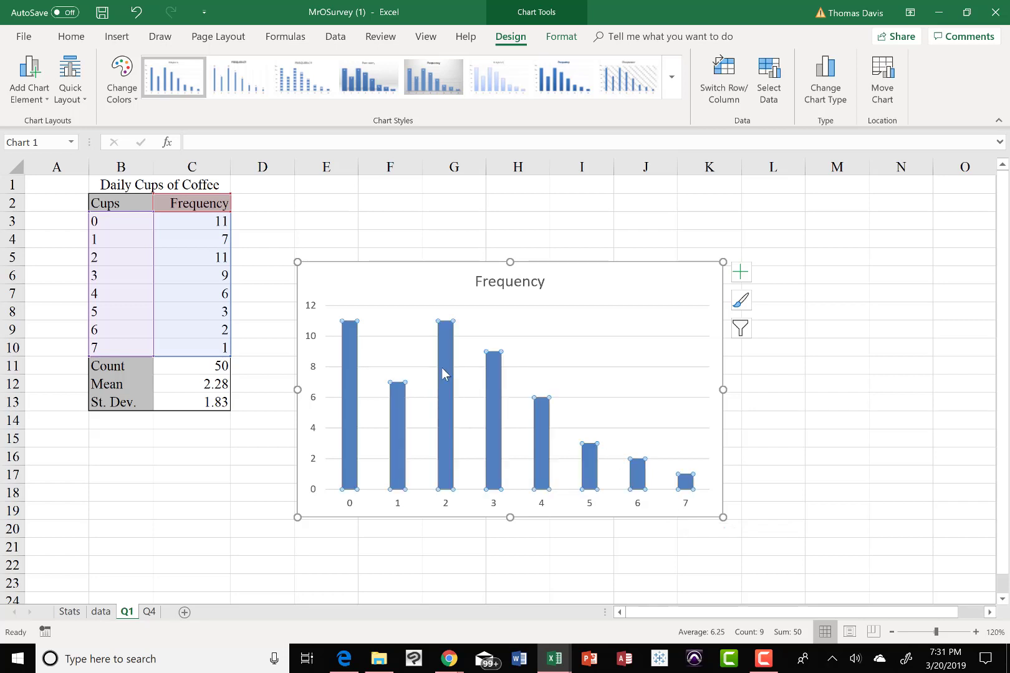
pyautogui.click(442, 369)
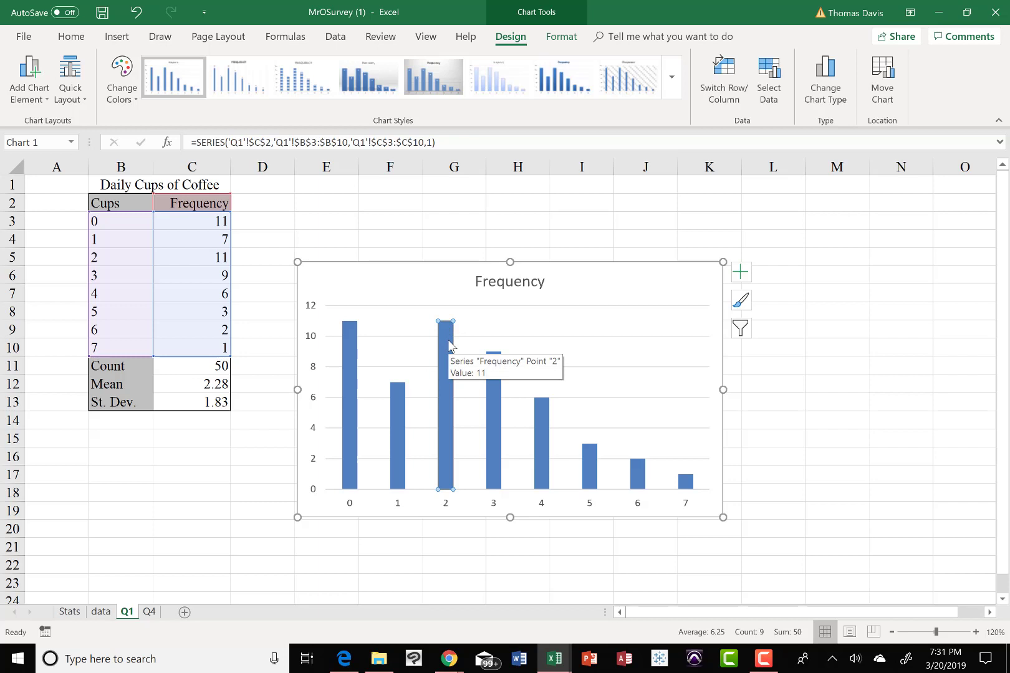
pyautogui.rightClick(449, 344)
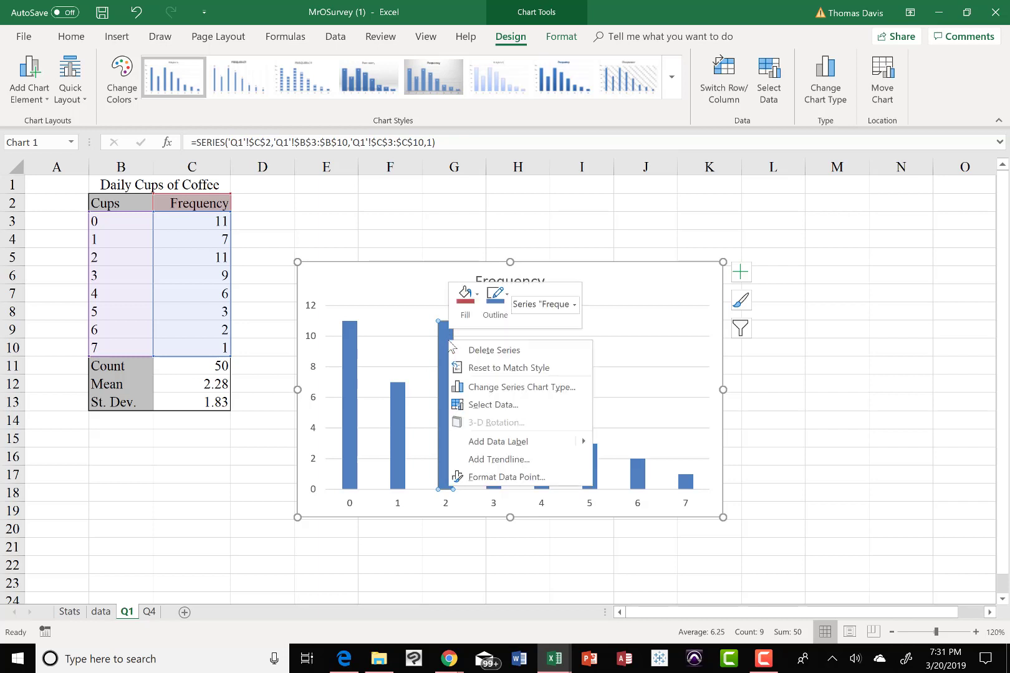
pyautogui.click(486, 478)
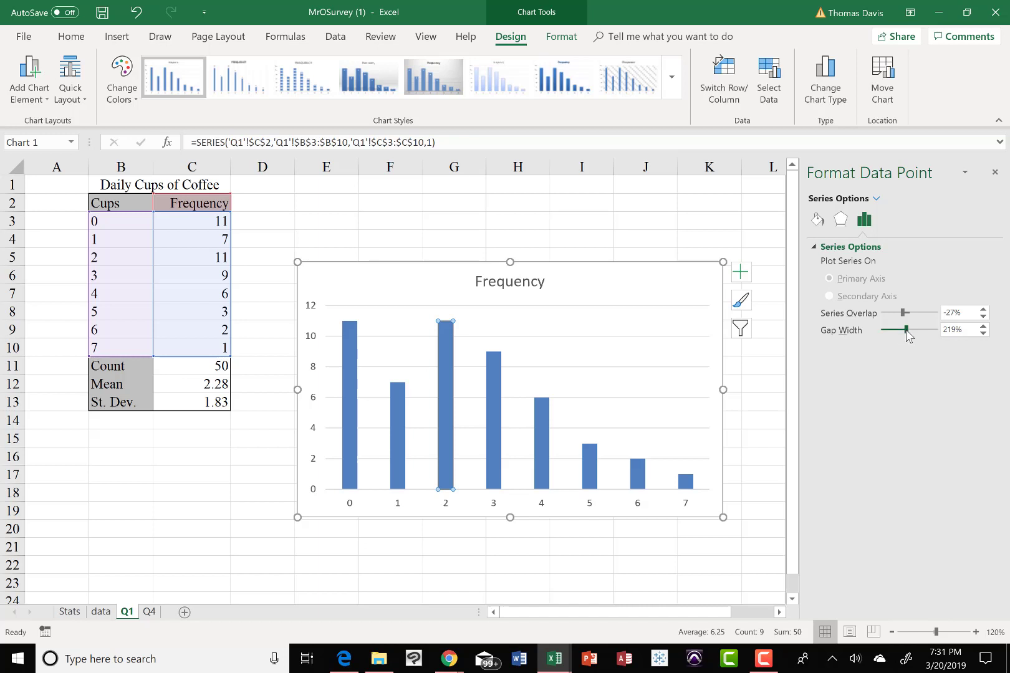
pyautogui.moveTo(905, 330); pyautogui.dragTo(880, 335)
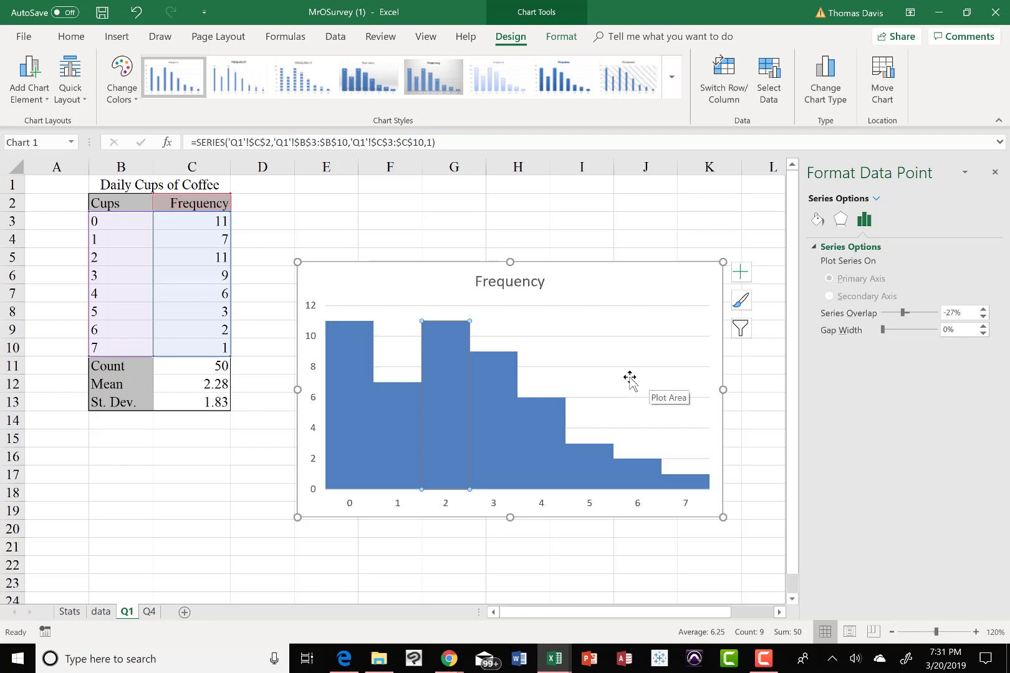
# Remove the chart's major gridlines and shift the plot area slightly within the chart.
pyautogui.click(592, 337)
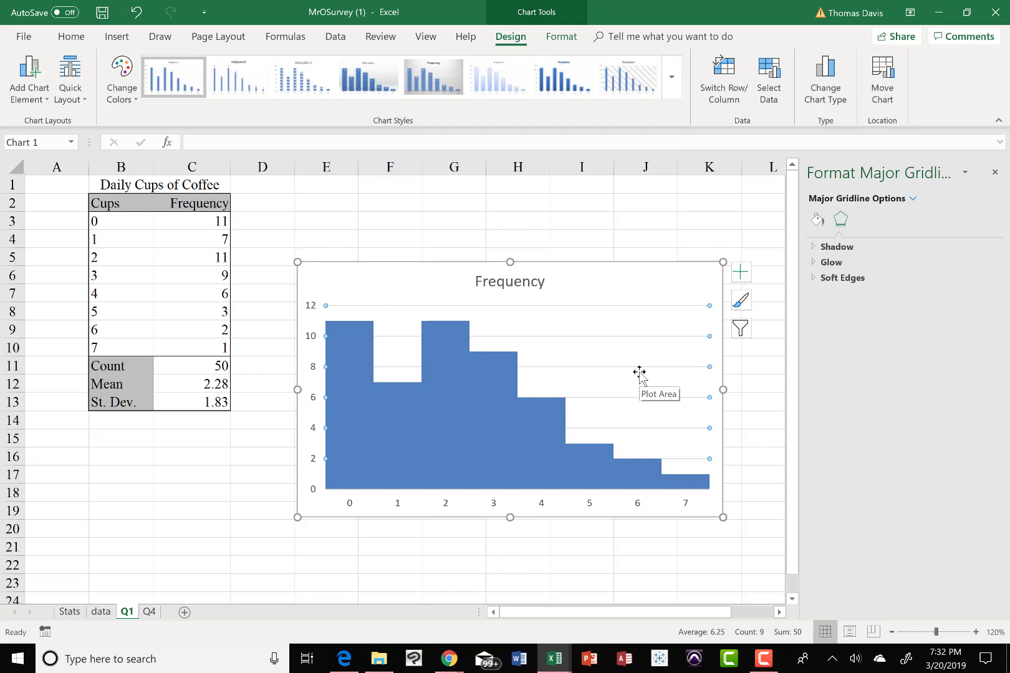
pyautogui.press('Escape')
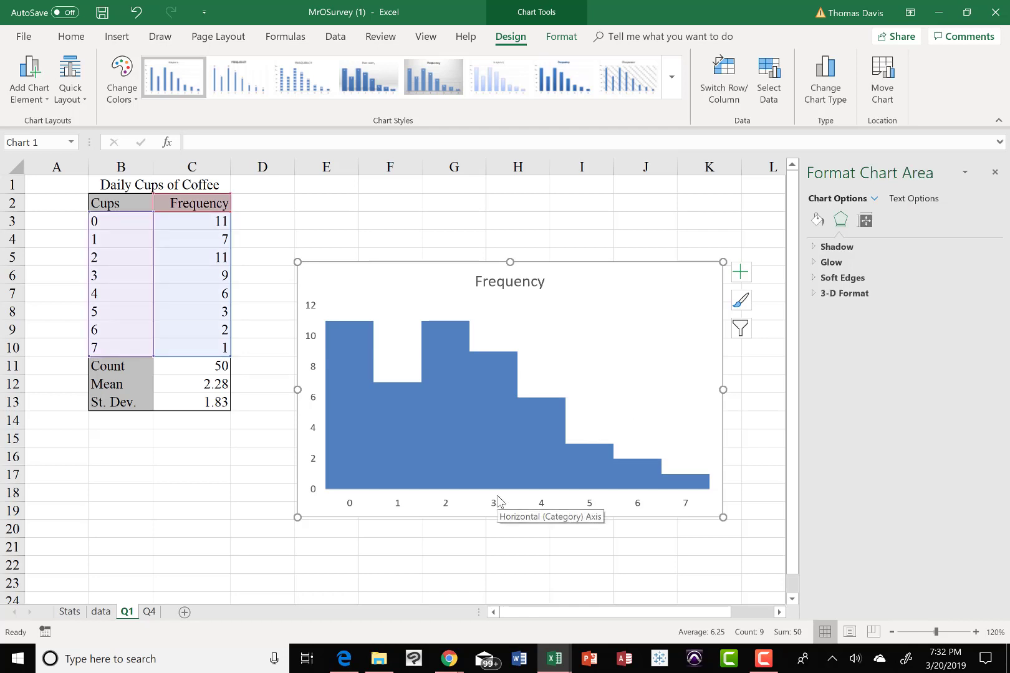
pyautogui.click(615, 318)
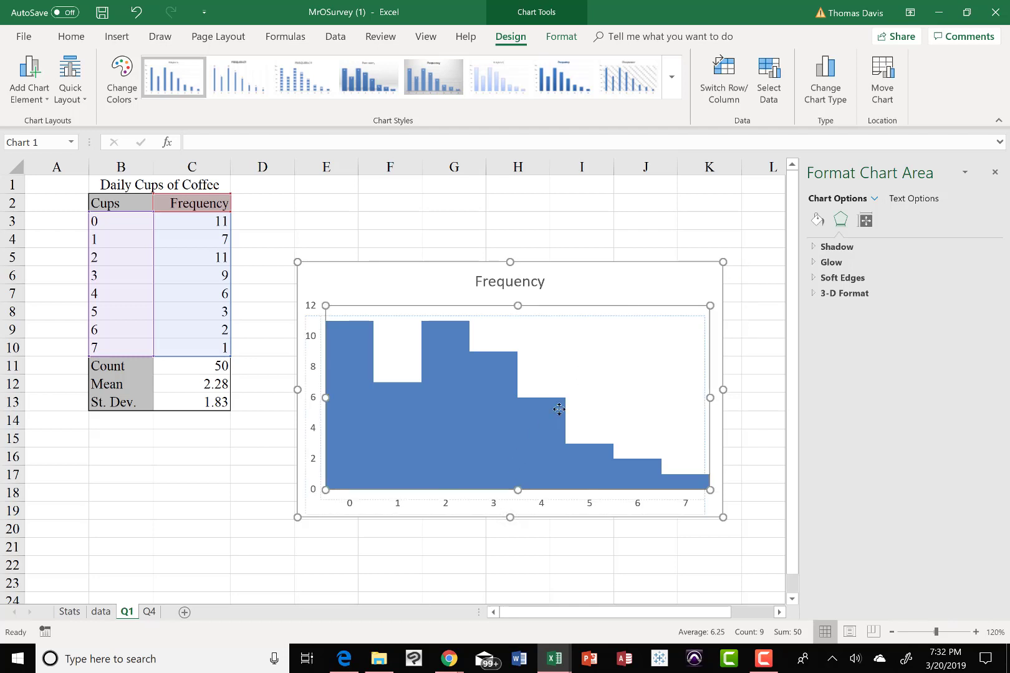
pyautogui.moveTo(492, 481); pyautogui.dragTo(587, 338)
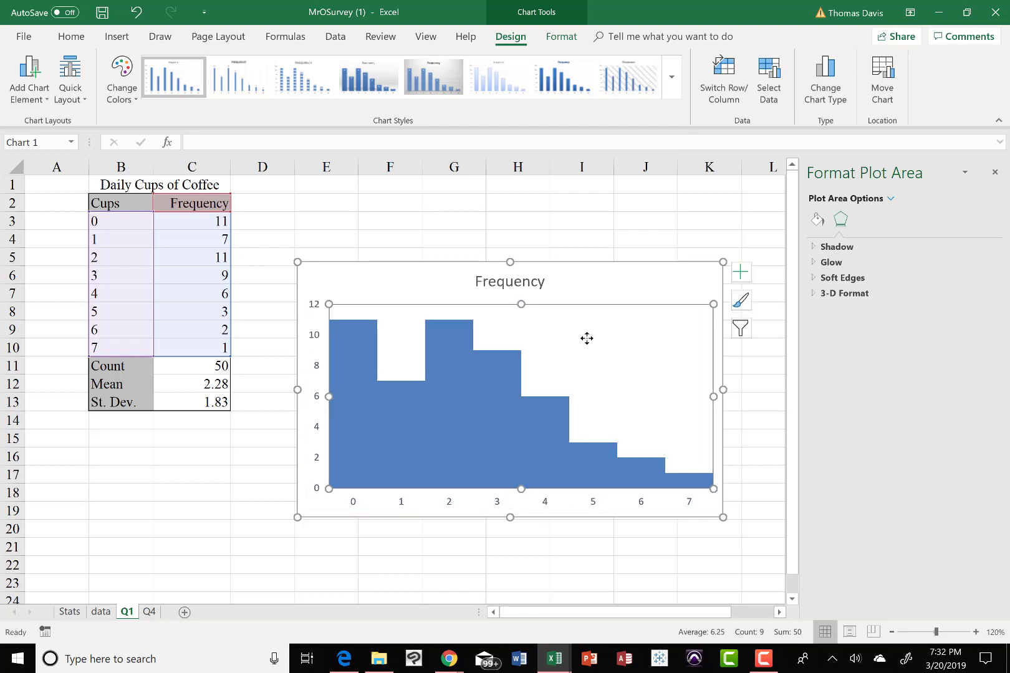
# Move the chart below the table to start at about A16 and enlarge it to reach about K33.
pyautogui.moveTo(624, 270); pyautogui.dragTo(358, 452)
pyautogui.scroll(-2, 490, 381)
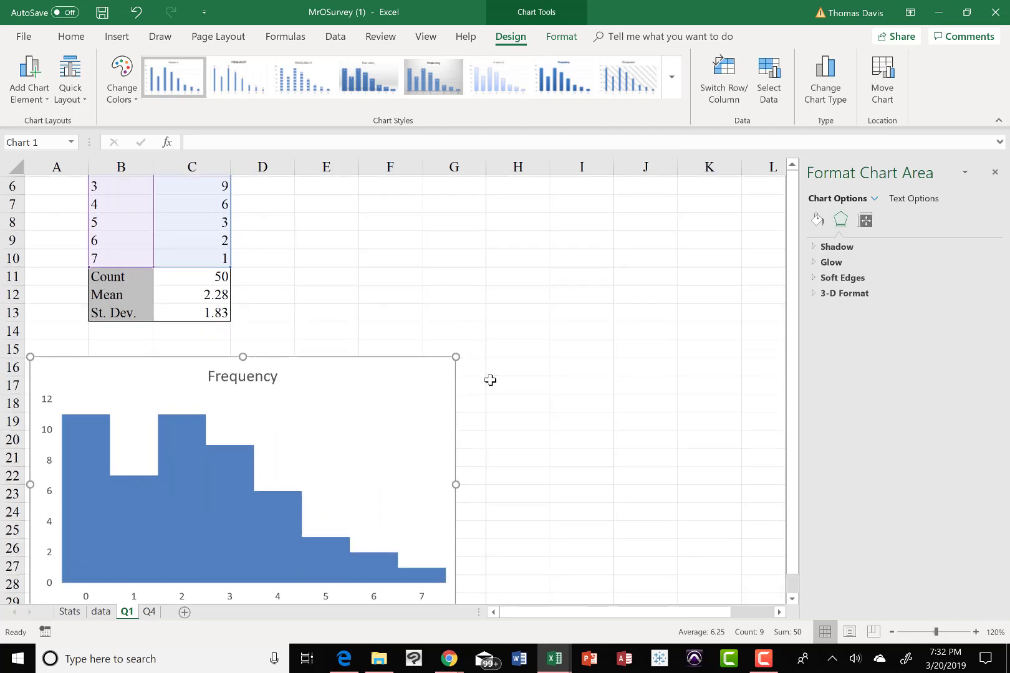
pyautogui.scroll(-1, 490, 380)
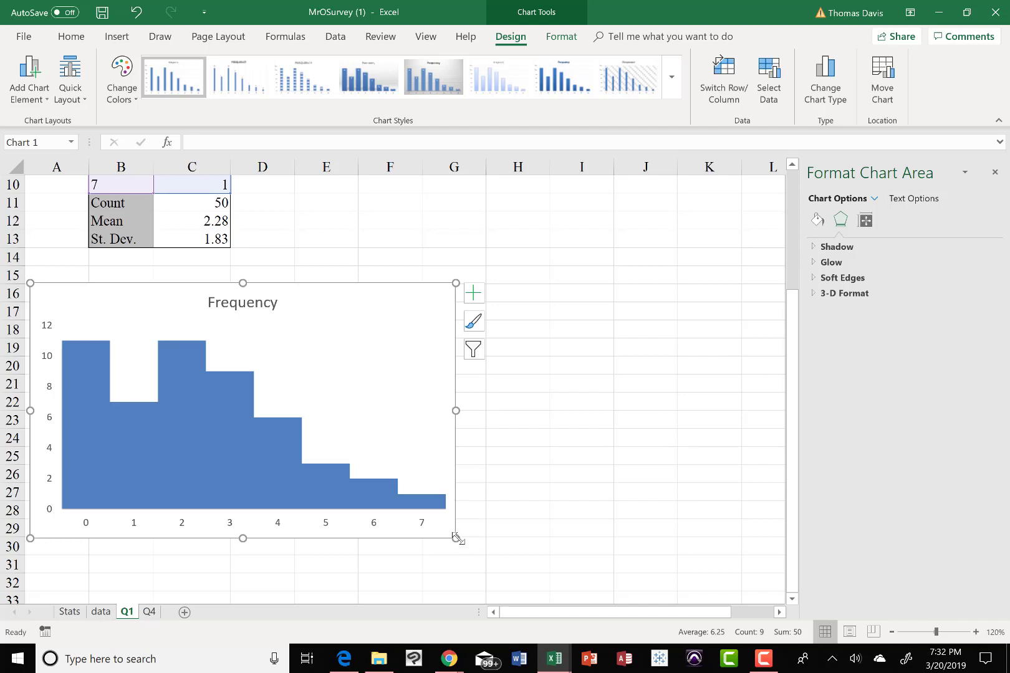
pyautogui.moveTo(455, 538); pyautogui.dragTo(726, 597)
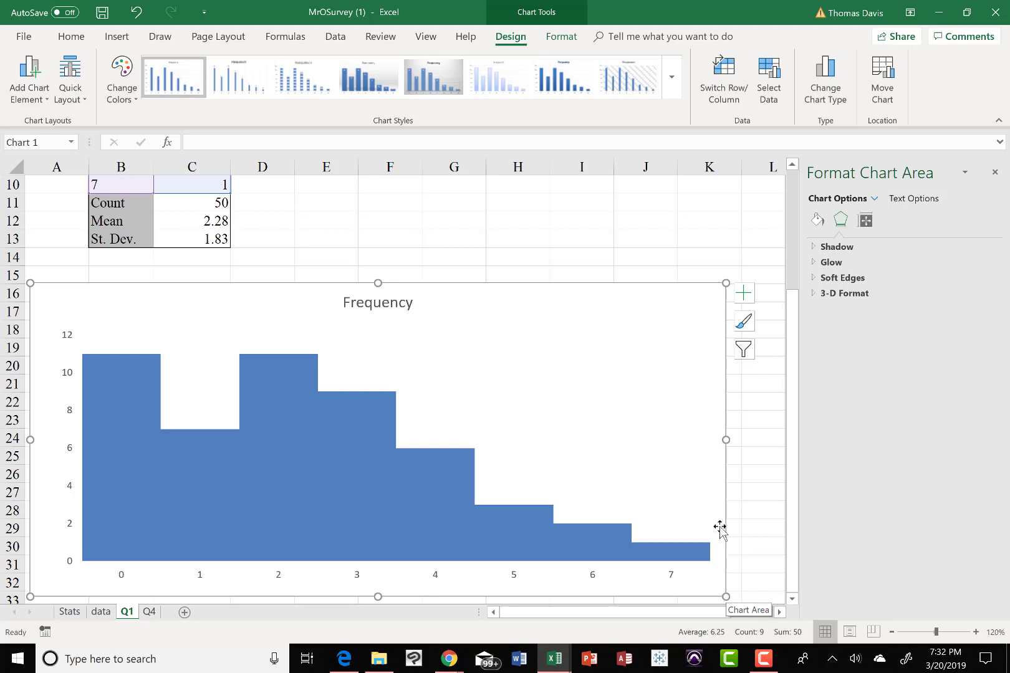
pyautogui.click(623, 250)
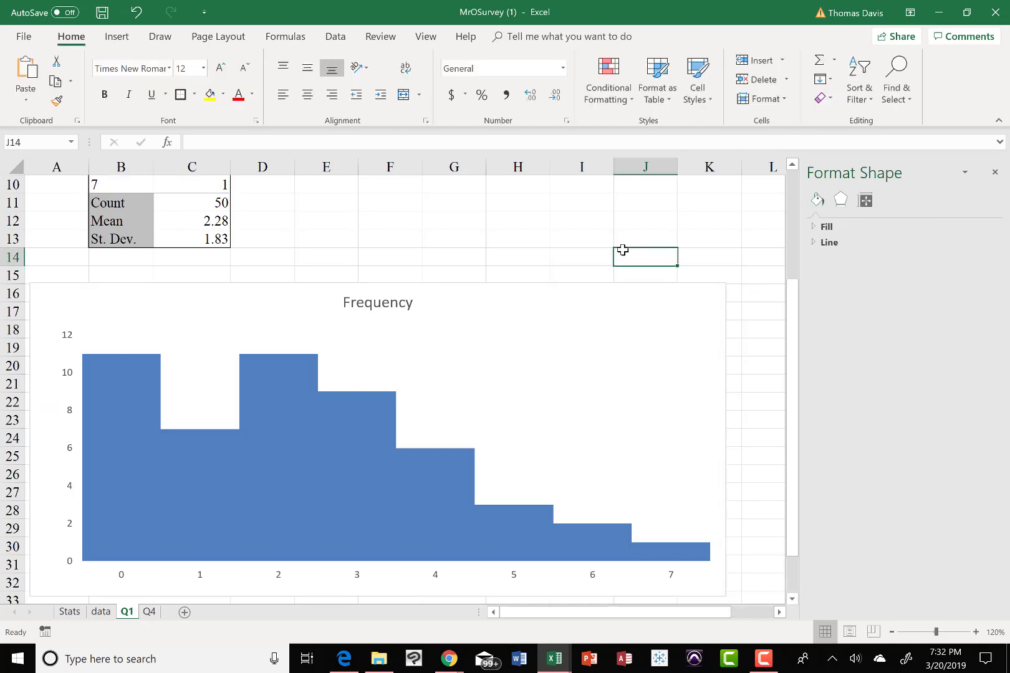
# Replace the chart title with "Histogram of Daily Cups of Coffee".
pyautogui.click(396, 307)
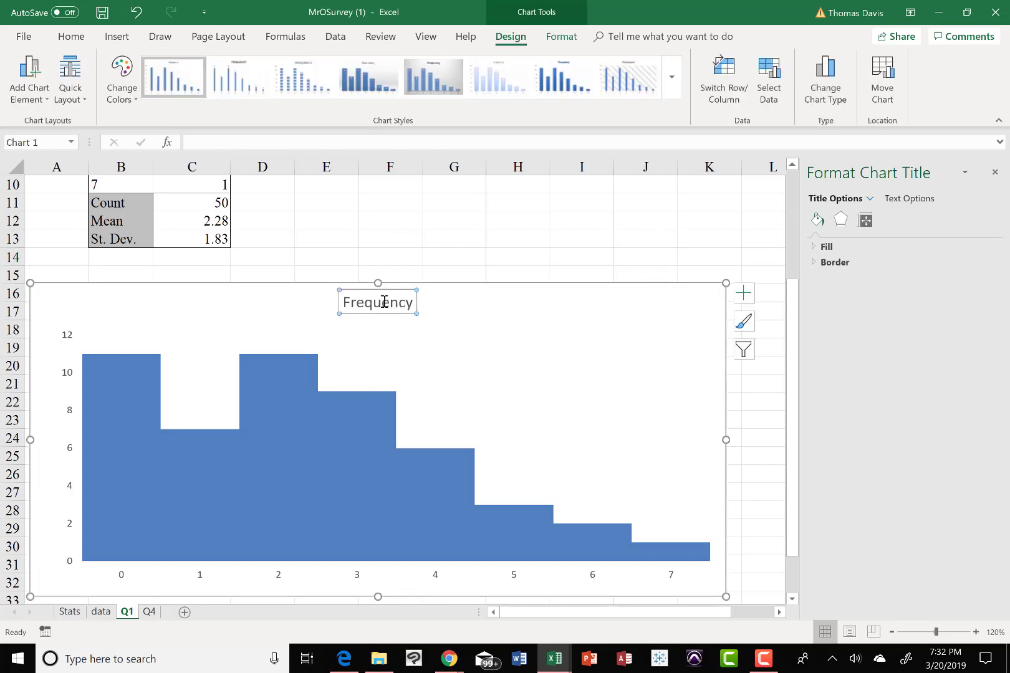
pyautogui.click(346, 302)
pyautogui.moveTo(347, 302); pyautogui.dragTo(414, 302)
pyautogui.click(415, 301)
pyautogui.write('Histo')
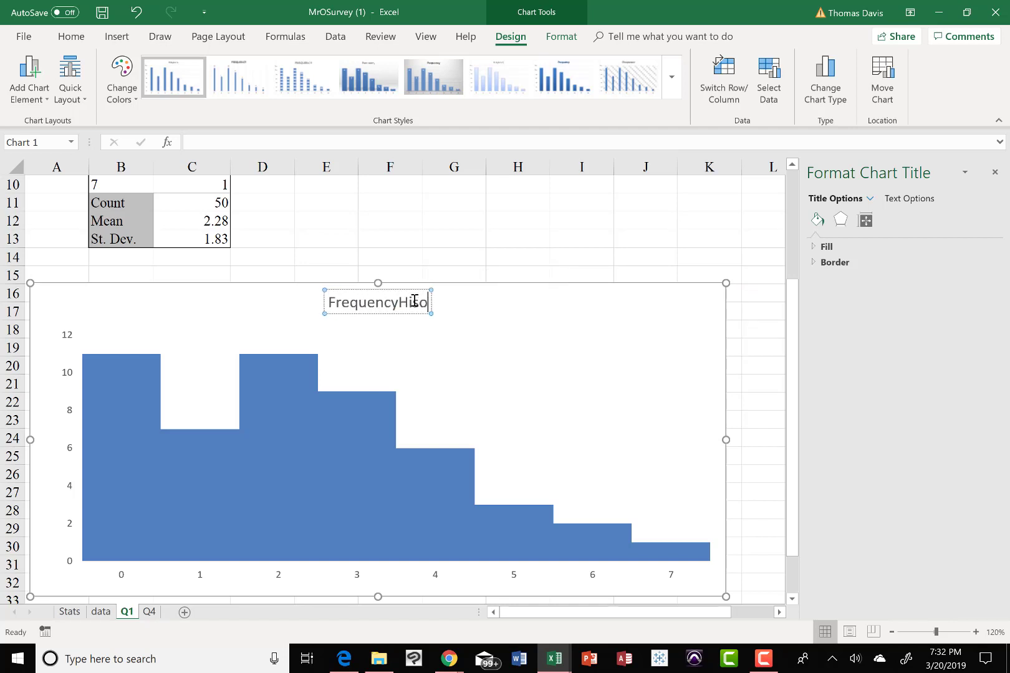
pyautogui.press('BackSpace')
pyautogui.press('BackSpace')
pyautogui.press('BackSpace')
pyautogui.press('BackSpace')
pyautogui.press('BackSpace')
pyautogui.press('BackSpace')
pyautogui.press('BackSpace')
pyautogui.press('BackSpace')
pyautogui.press('BackSpace')
pyautogui.press('BackSpace')
pyautogui.press('BackSpace')
pyautogui.press('BackSpace')
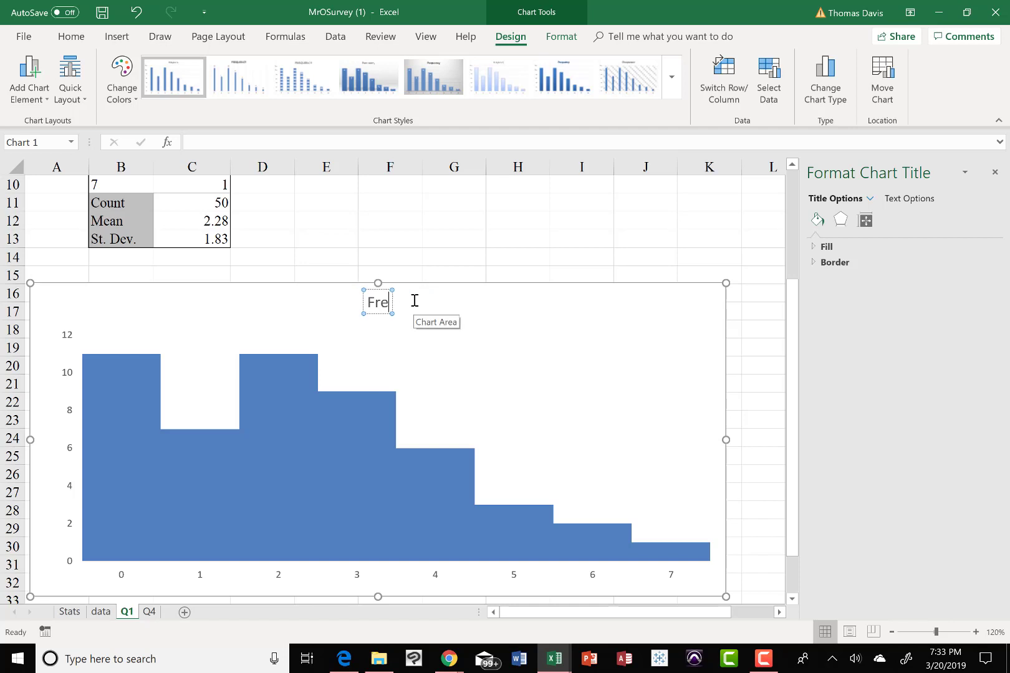
pyautogui.write('Histogram of D')
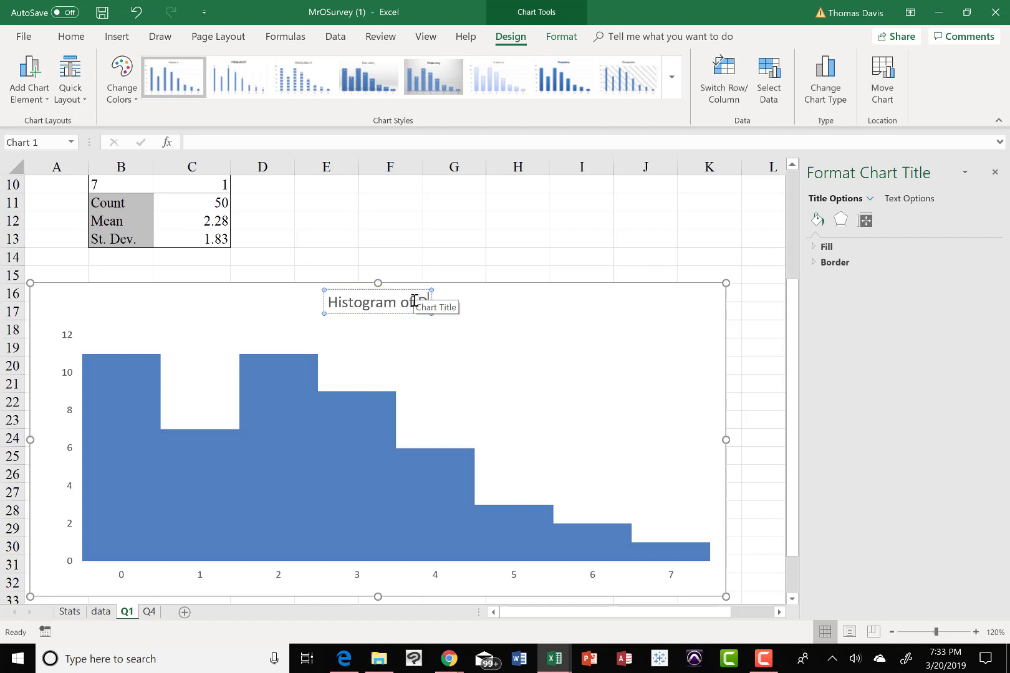
pyautogui.write('aily Cups of Coffee')
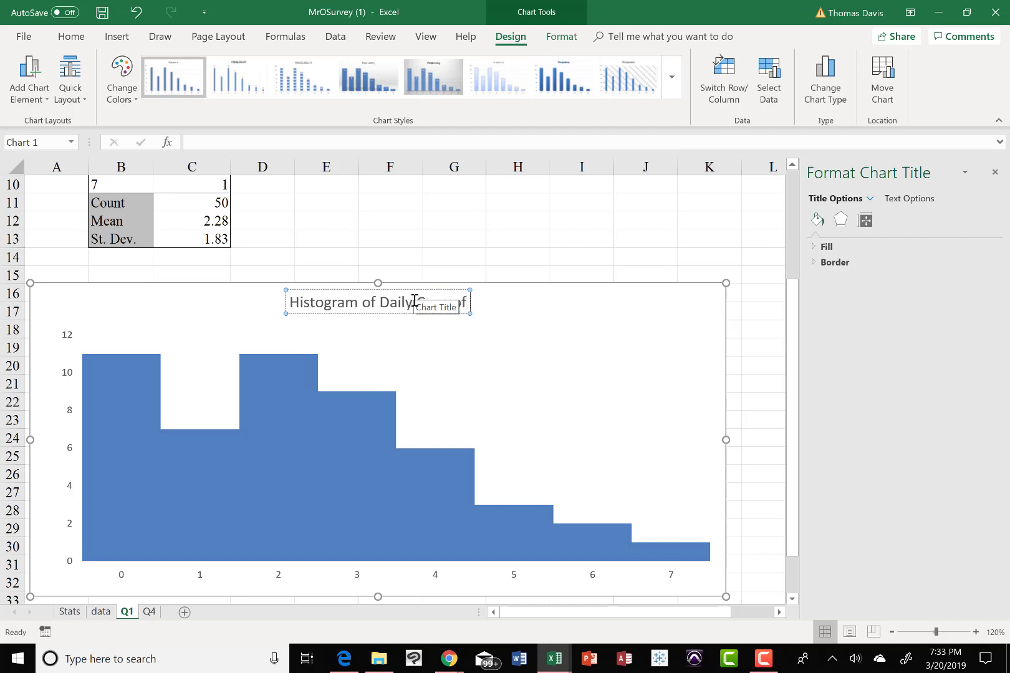
pyautogui.click(527, 381)
# Make the chart title bold and deselect the chart.
pyautogui.click(461, 300)
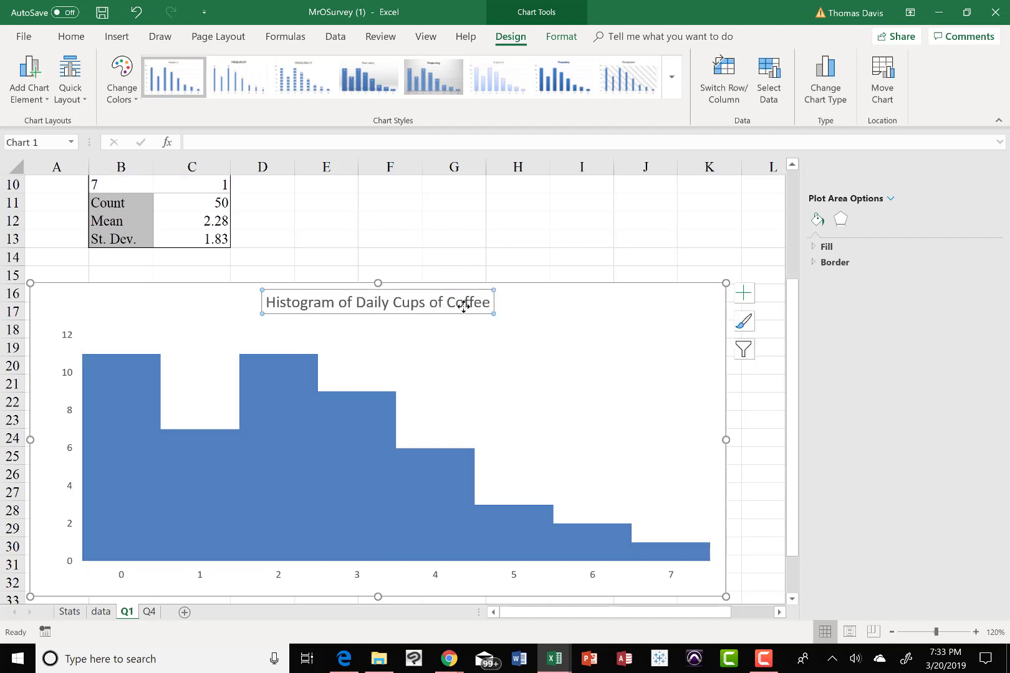
pyautogui.hotkey('ctrl', 'b')
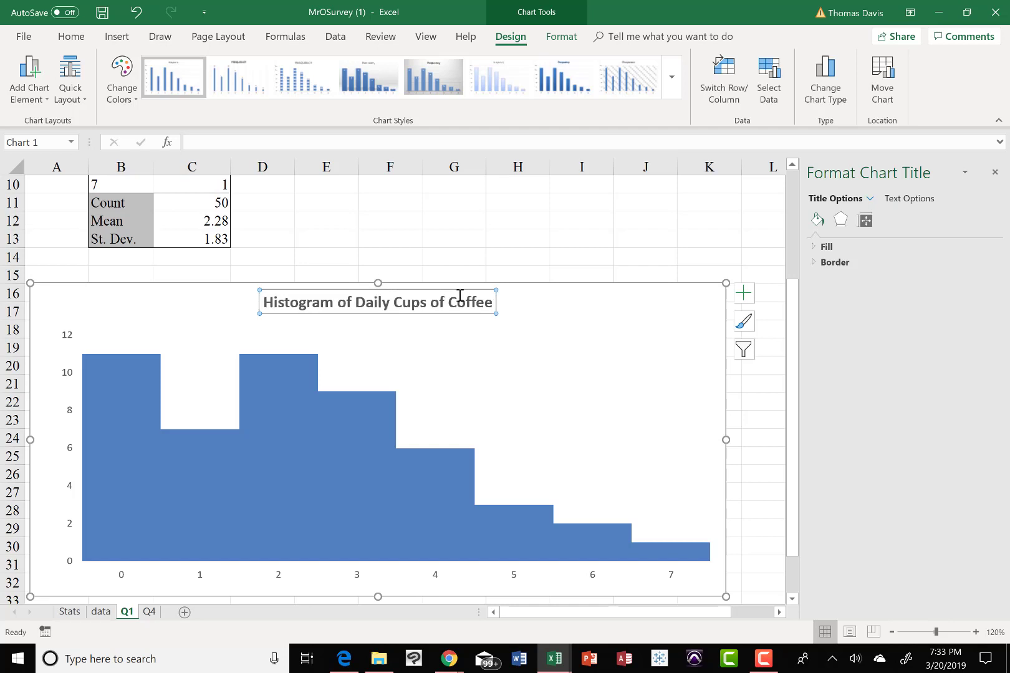
pyautogui.click(567, 343)
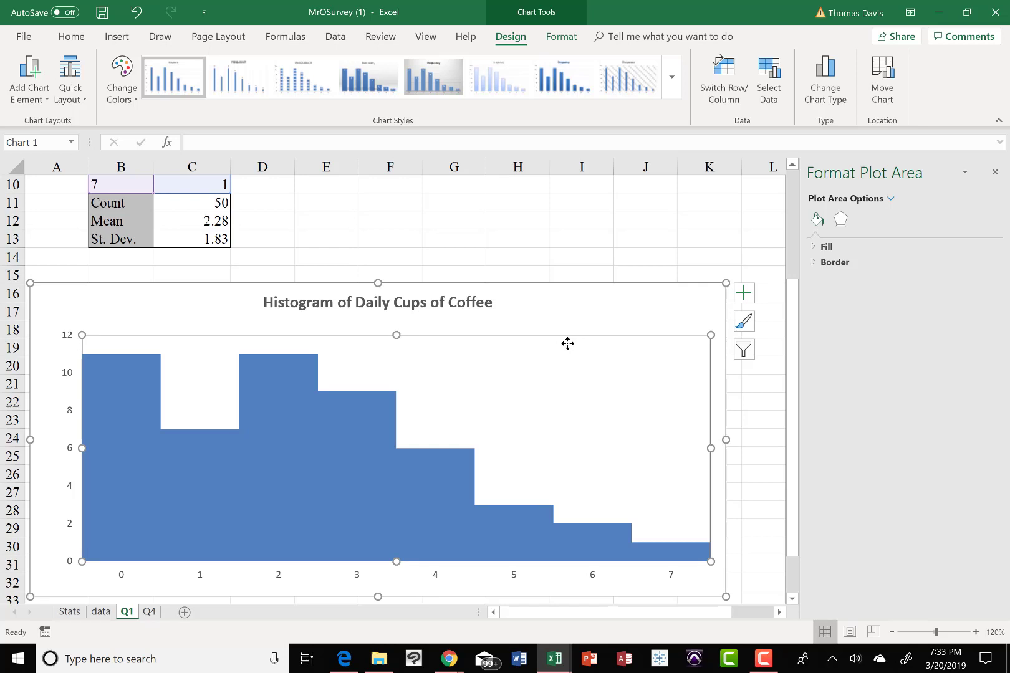
pyautogui.click(571, 258)
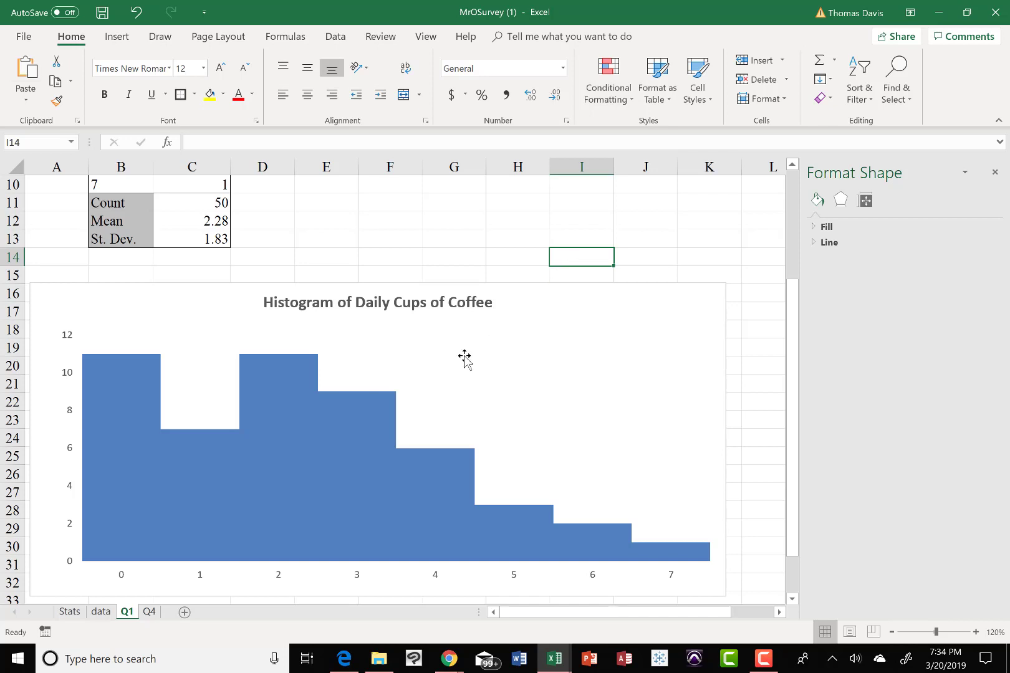
# Open the Histogram tool of Data Analysis on the data sheet.
pyautogui.click(101, 612)
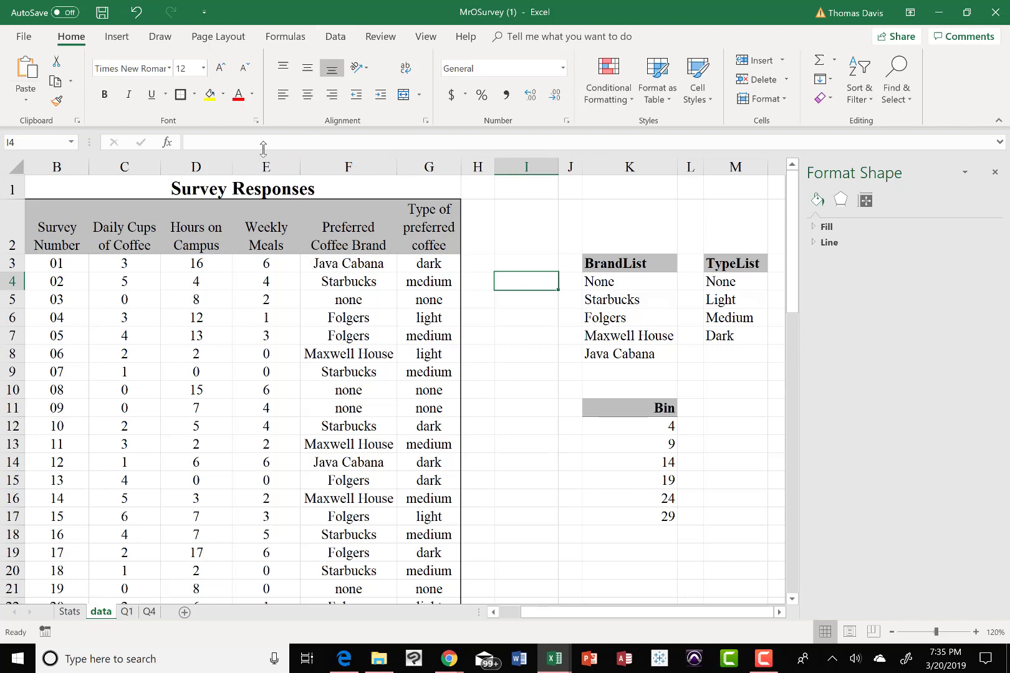
pyautogui.click(335, 37)
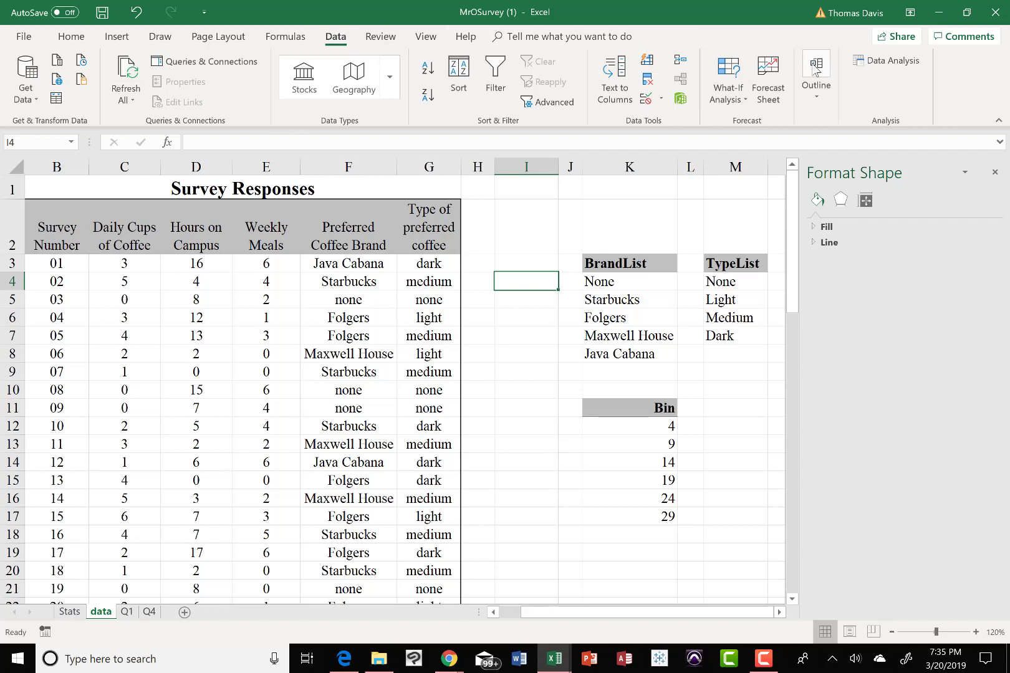
pyautogui.click(879, 62)
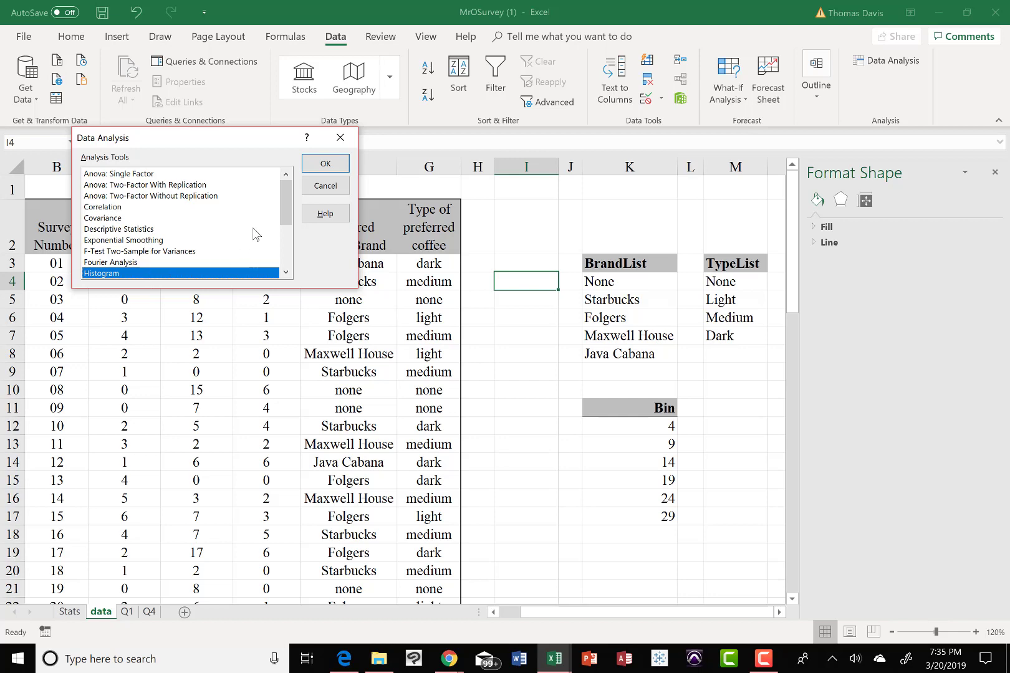
pyautogui.click(325, 165)
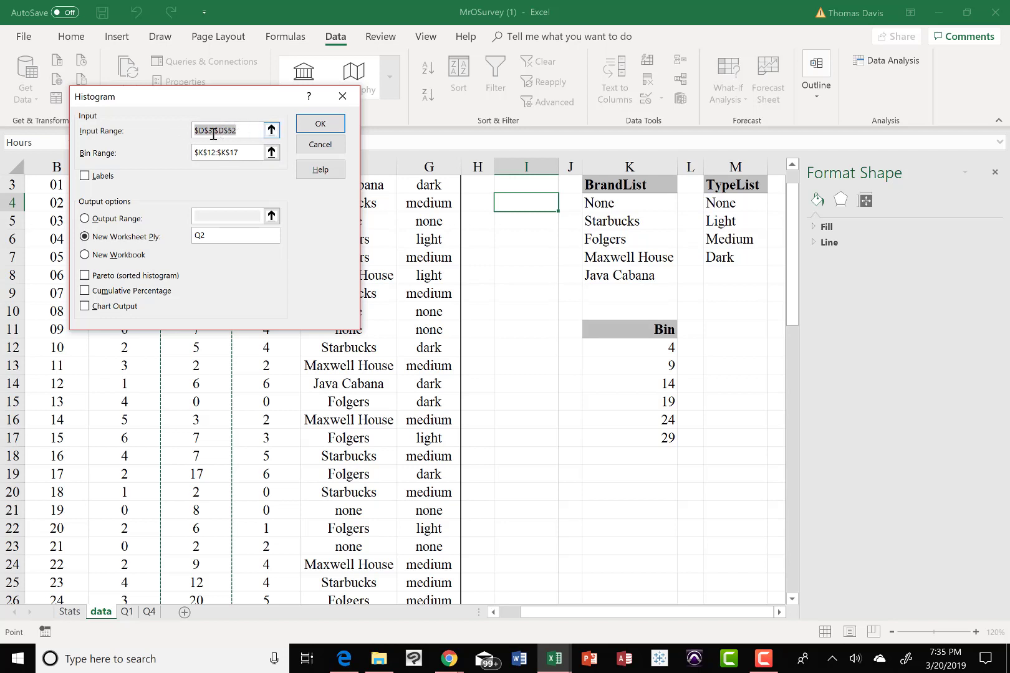
# Clear the existing input range and bin range in the Histogram settings.
pyautogui.press('Delete')
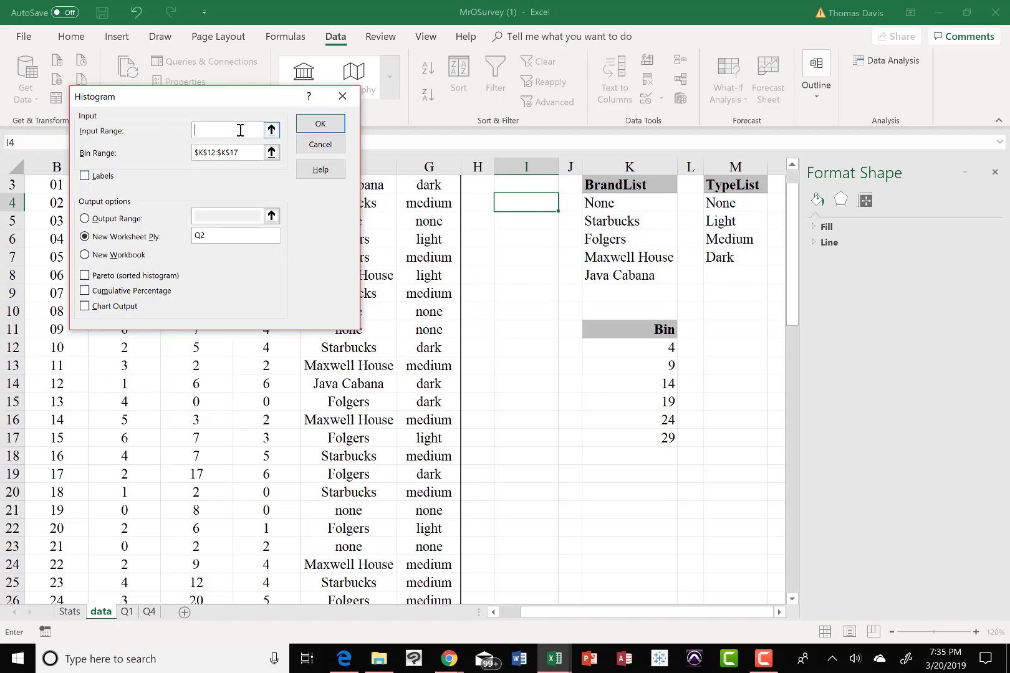
pyautogui.click(250, 152)
pyautogui.press('BackSpace')
pyautogui.press('BackSpace')
pyautogui.press('BackSpace')
pyautogui.press('BackSpace')
pyautogui.press('BackSpace')
pyautogui.press('BackSpace')
pyautogui.press('BackSpace')
pyautogui.press('BackSpace')
pyautogui.press('BackSpace')
pyautogui.press('BackSpace')
pyautogui.press('BackSpace')
# Set the histogram's input range to the Hours on Campus values in $D$3:$D$52.
pyautogui.click(272, 130)
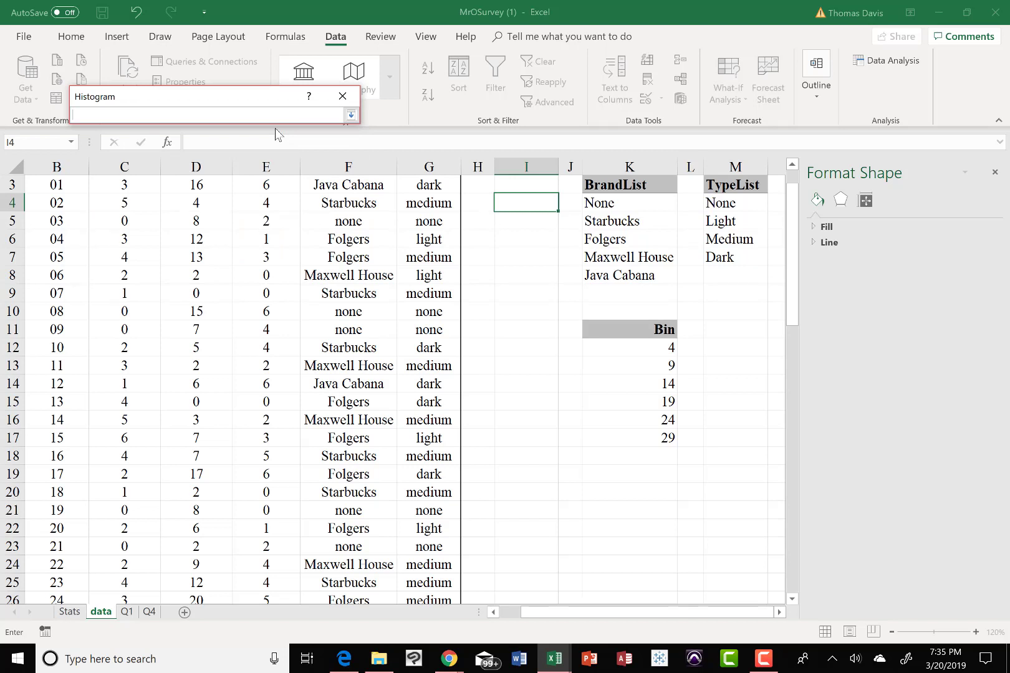
pyautogui.click(198, 187)
pyautogui.moveTo(198, 187); pyautogui.dragTo(201, 566)
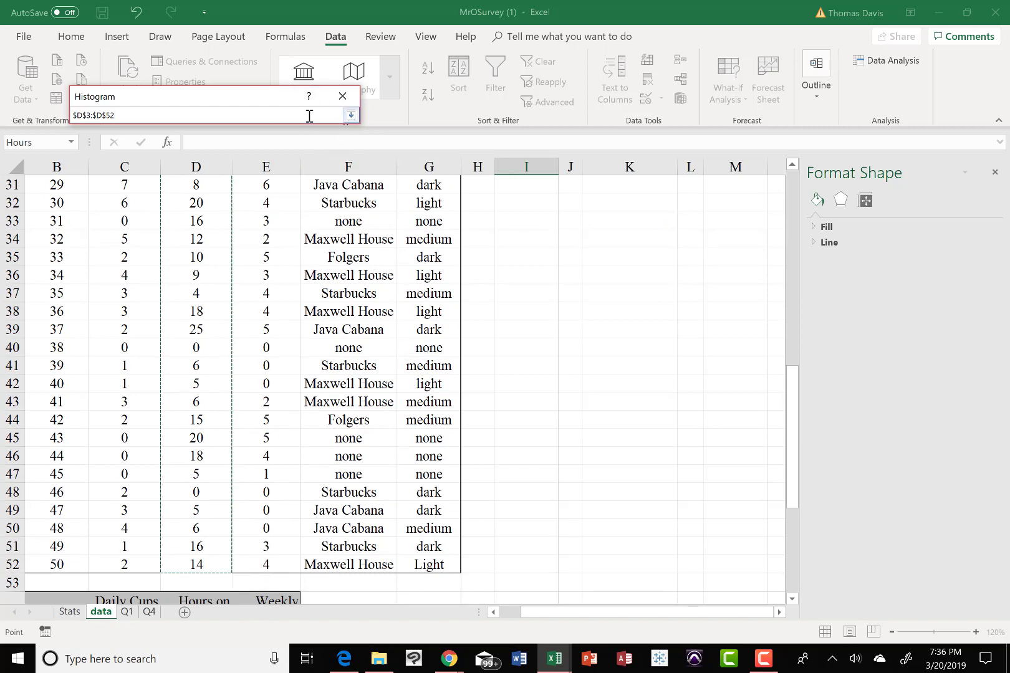
pyautogui.click(351, 117)
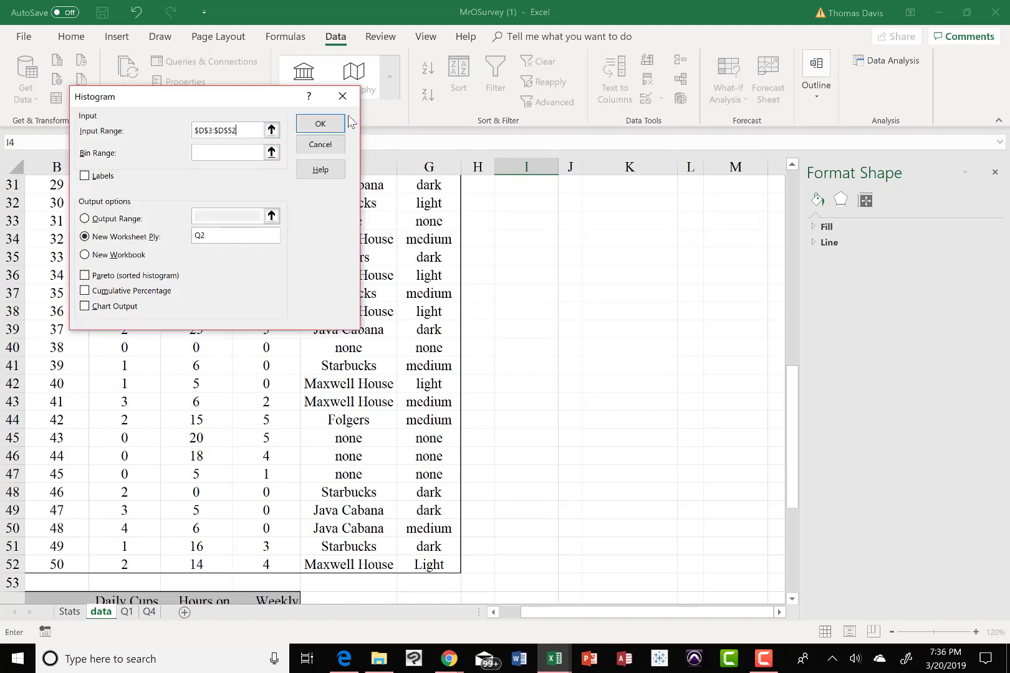
# Set the histogram's bin range to the Bin values in $K$12:$K$17.
pyautogui.click(230, 156)
pyautogui.click(271, 153)
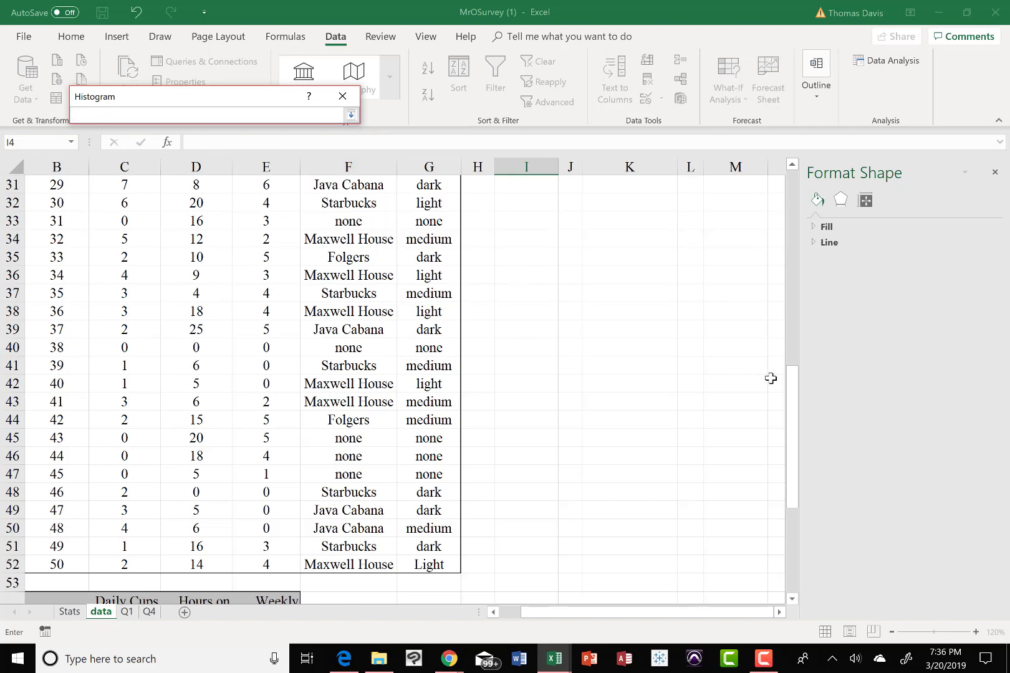
pyautogui.moveTo(793, 385); pyautogui.dragTo(792, 177)
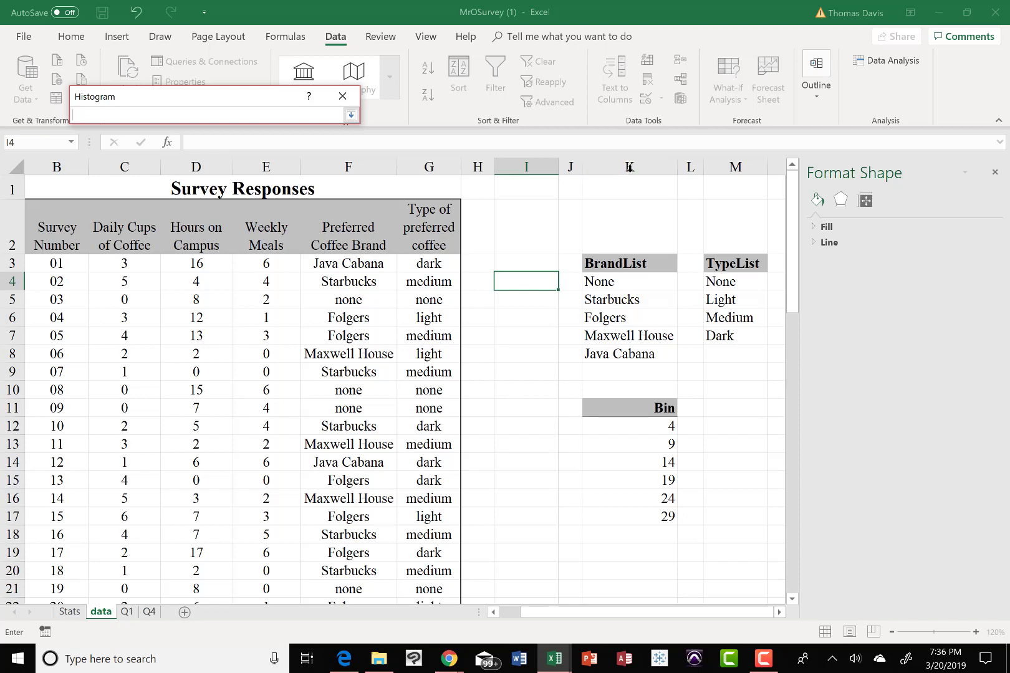
pyautogui.click(625, 426)
pyautogui.moveTo(625, 427); pyautogui.dragTo(627, 518)
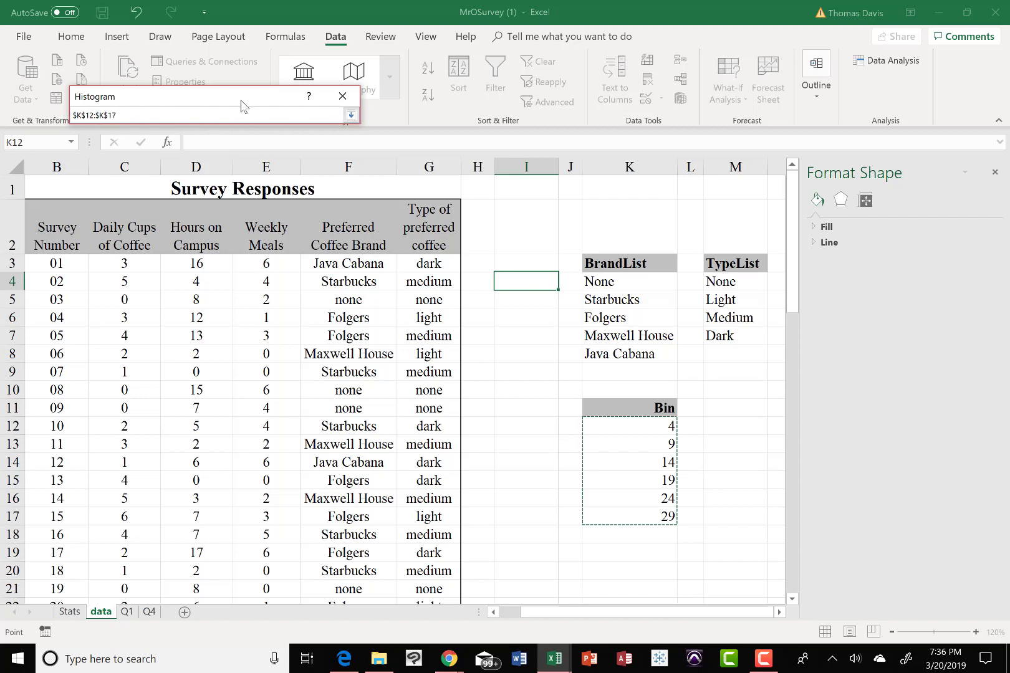
pyautogui.click(351, 115)
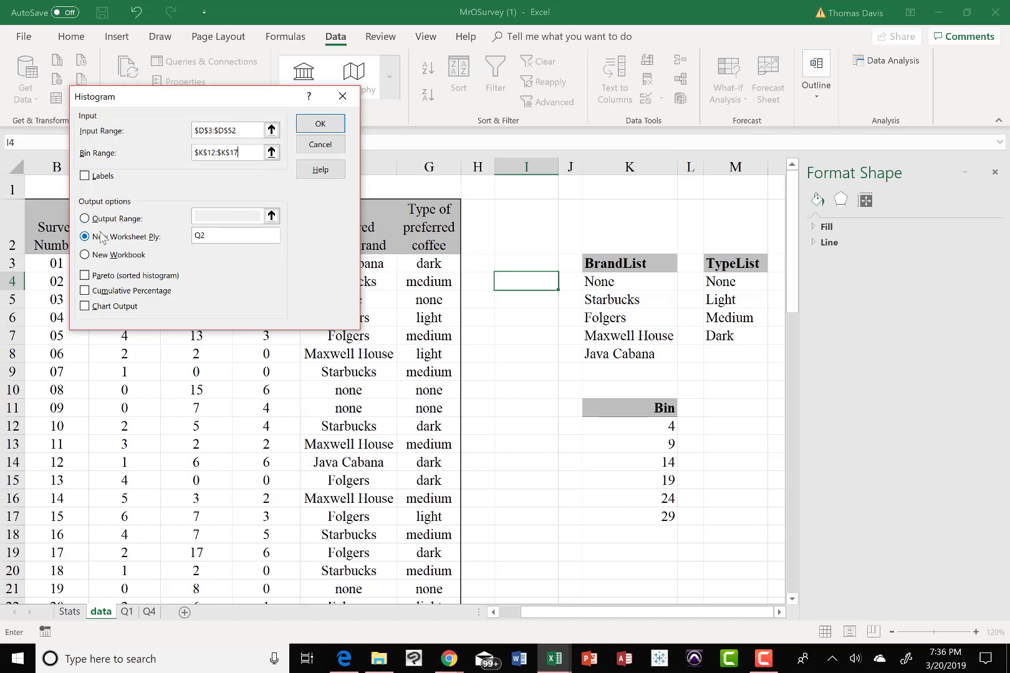
# Name the new output worksheet Q2 and generate the histogram frequency table.
pyautogui.click(215, 234)
pyautogui.press('BackSpace')
pyautogui.press('BackSpace')
pyautogui.write('Q2')
pyautogui.click(320, 124)
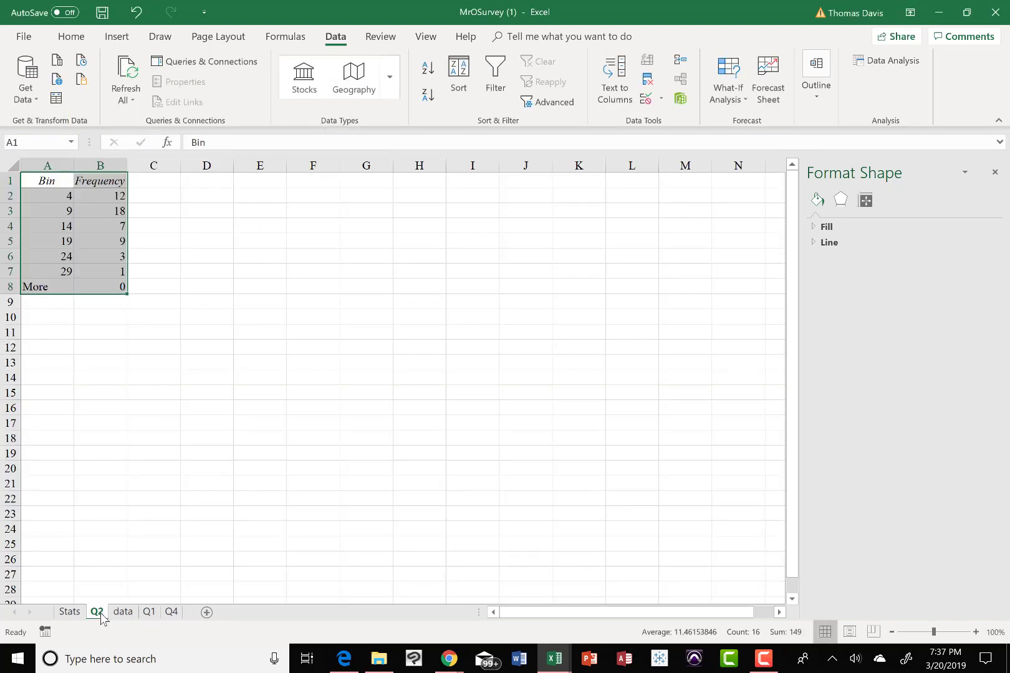
# Insert a blank column before the Bin column and a blank row above the Q2 frequency table.
pyautogui.click(97, 351)
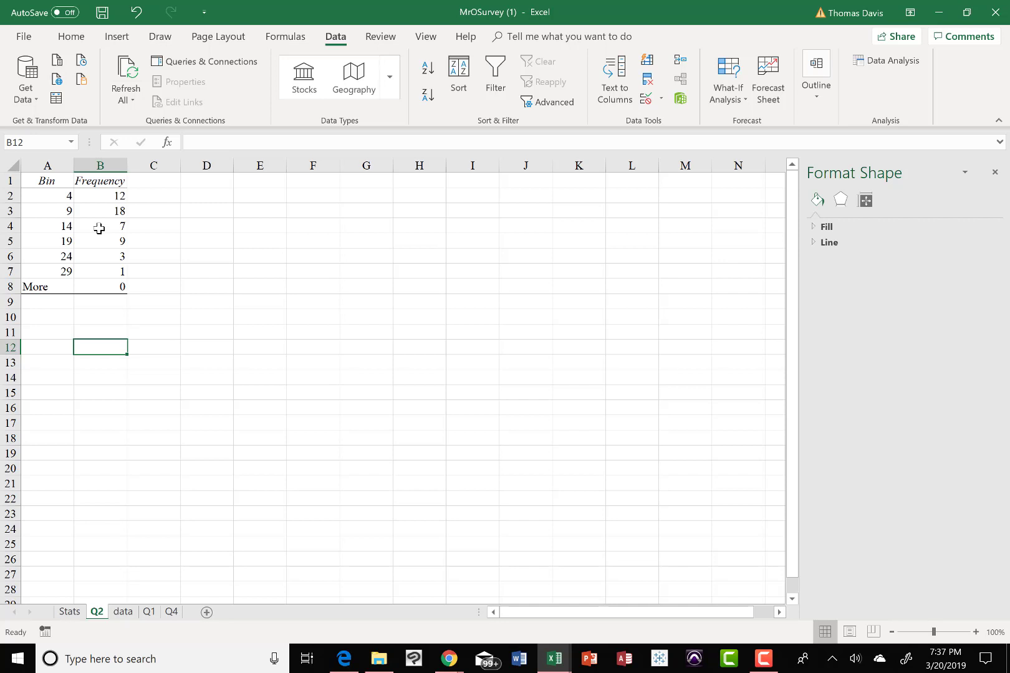
pyautogui.click(43, 166)
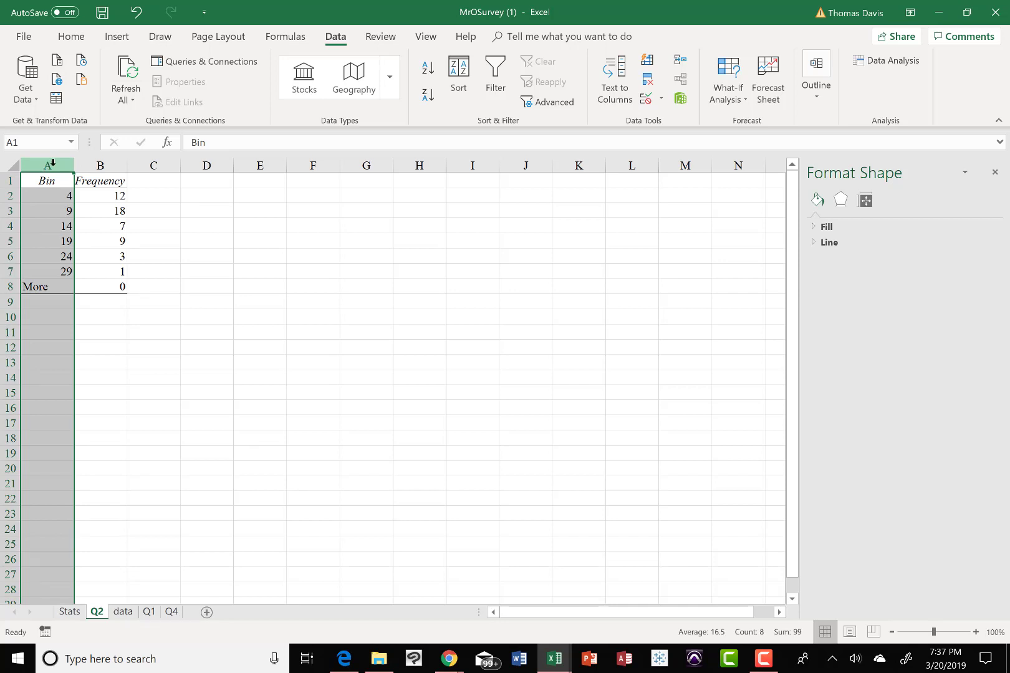
pyautogui.rightClick(53, 162)
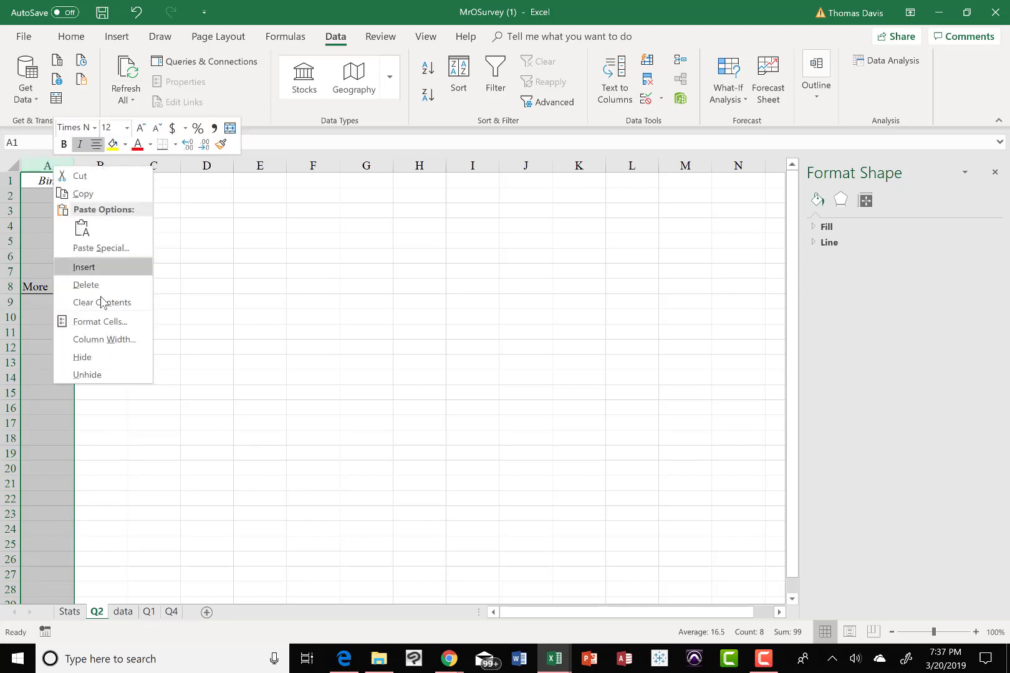
pyautogui.click(100, 268)
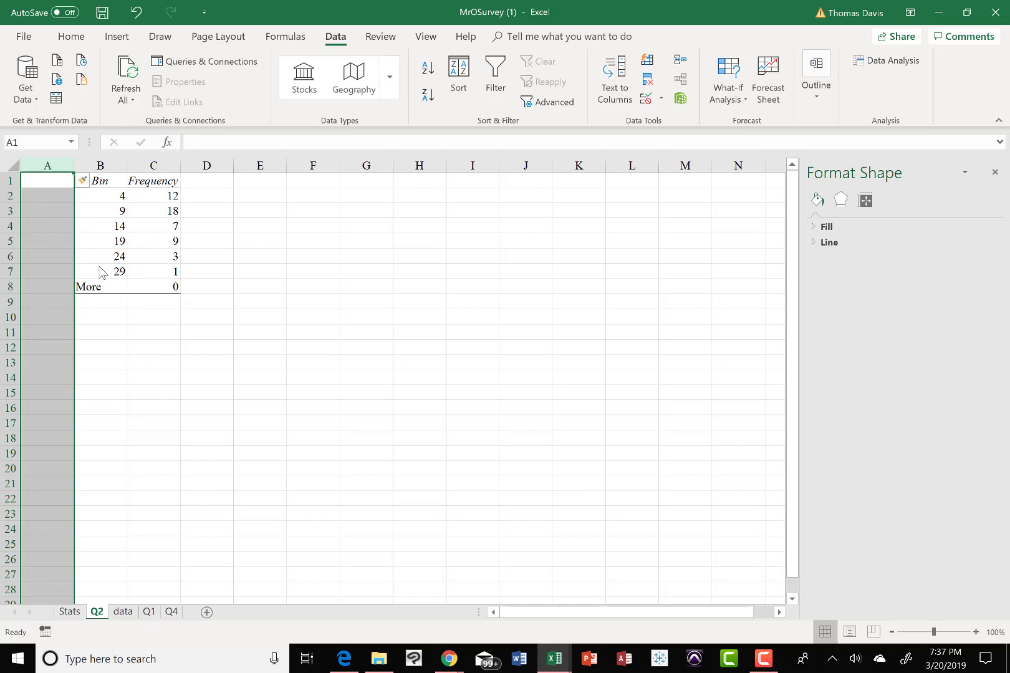
pyautogui.click(138, 358)
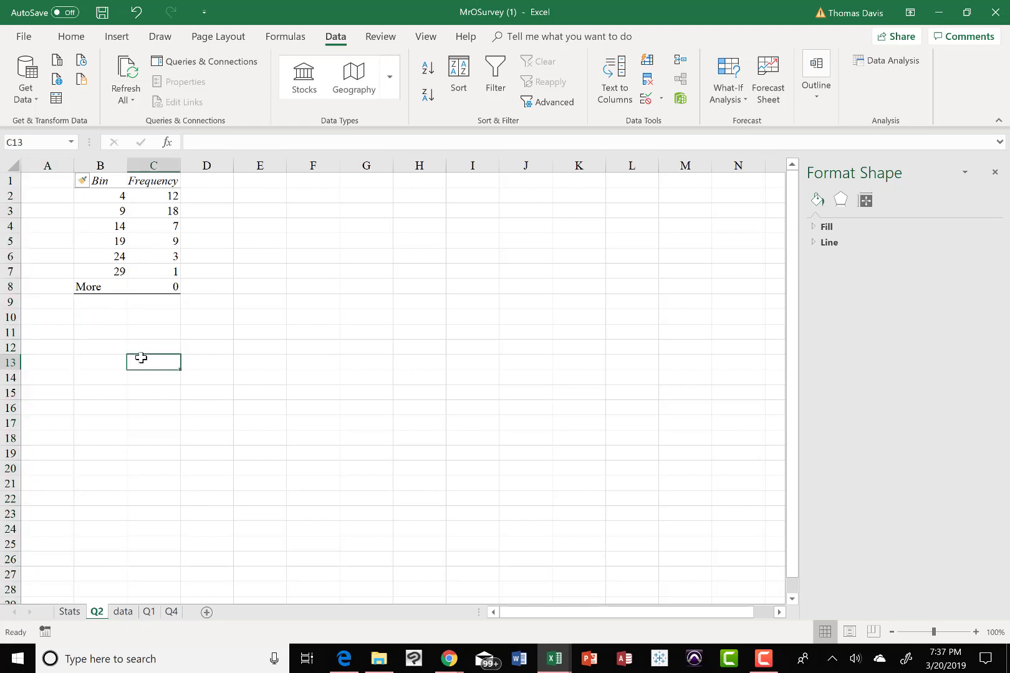
pyautogui.click(10, 181)
pyautogui.rightClick(11, 181)
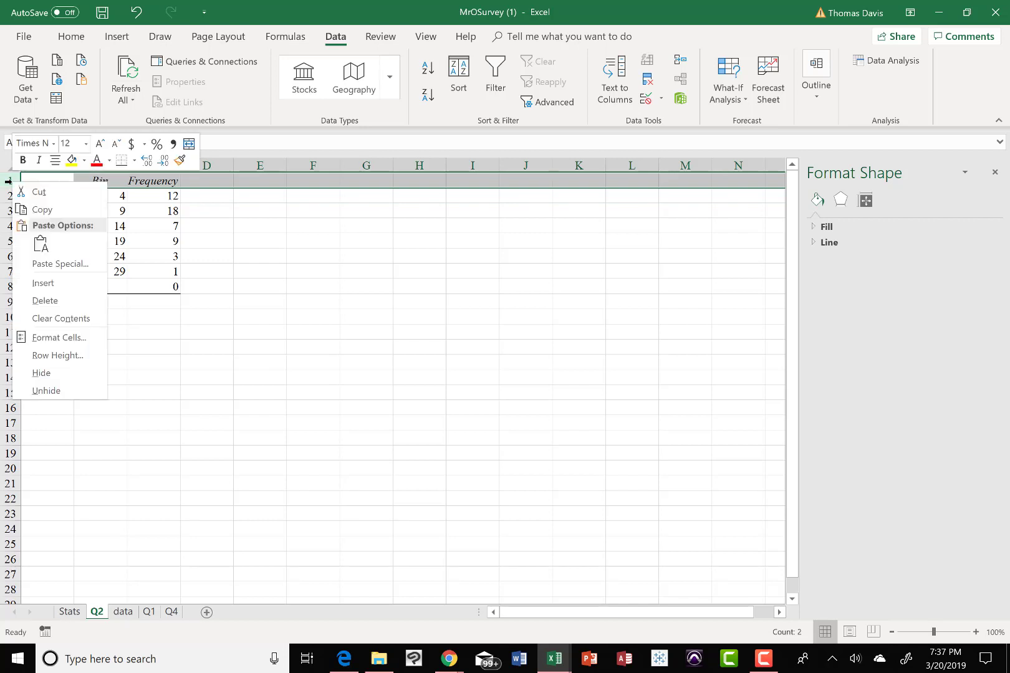
pyautogui.click(58, 287)
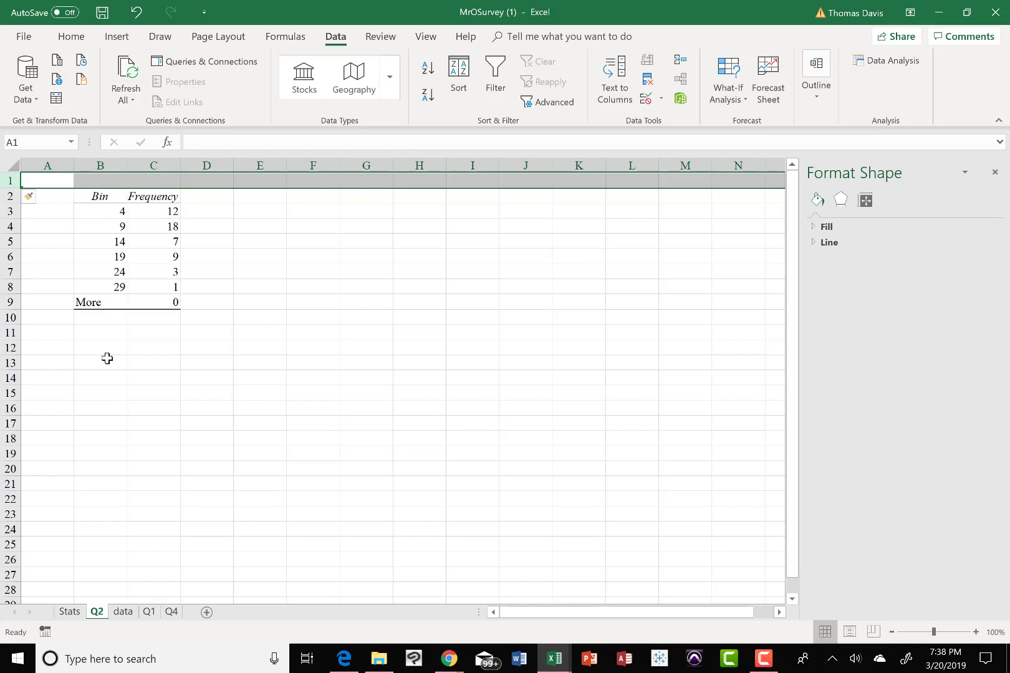
# Add the header Range in A2 and enter 0-4 as a text label in A3.
pyautogui.click(58, 213)
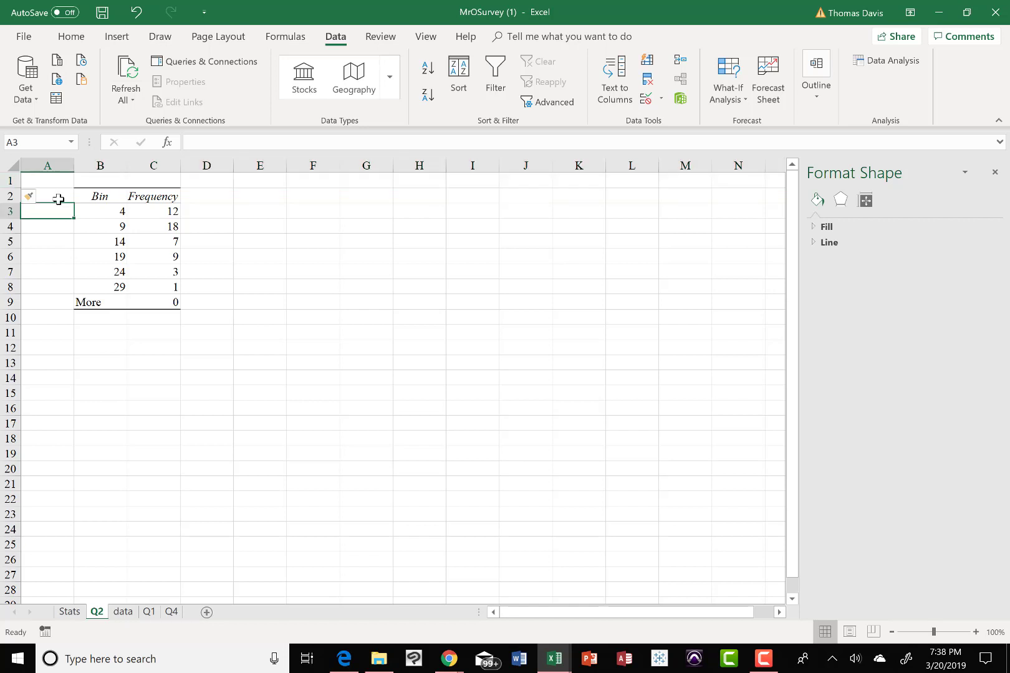
pyautogui.click(59, 200)
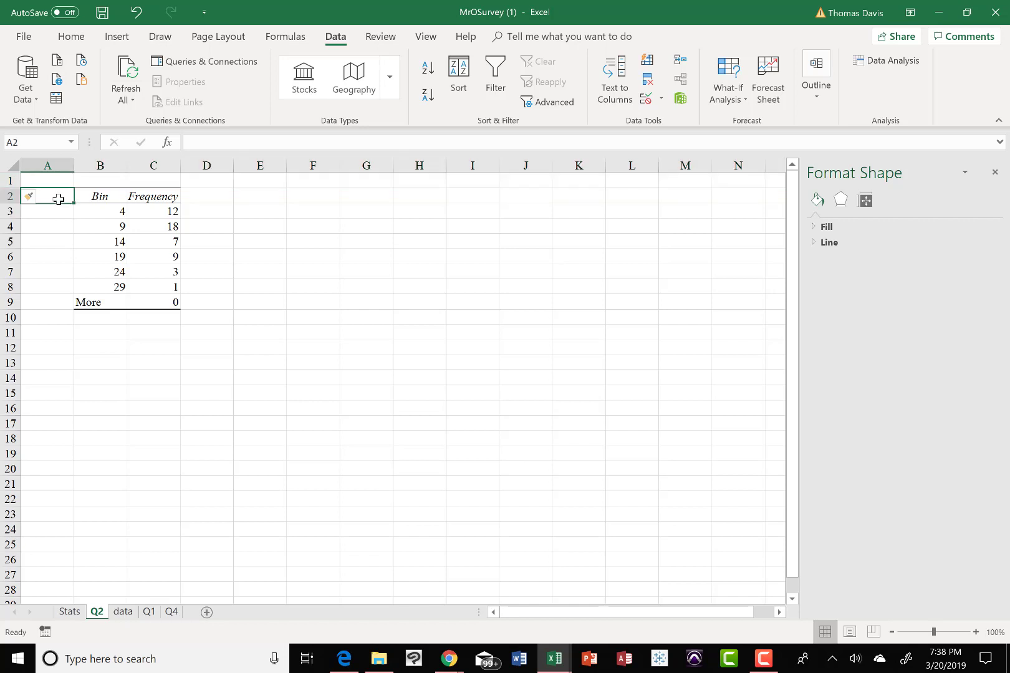
pyautogui.write('Range')
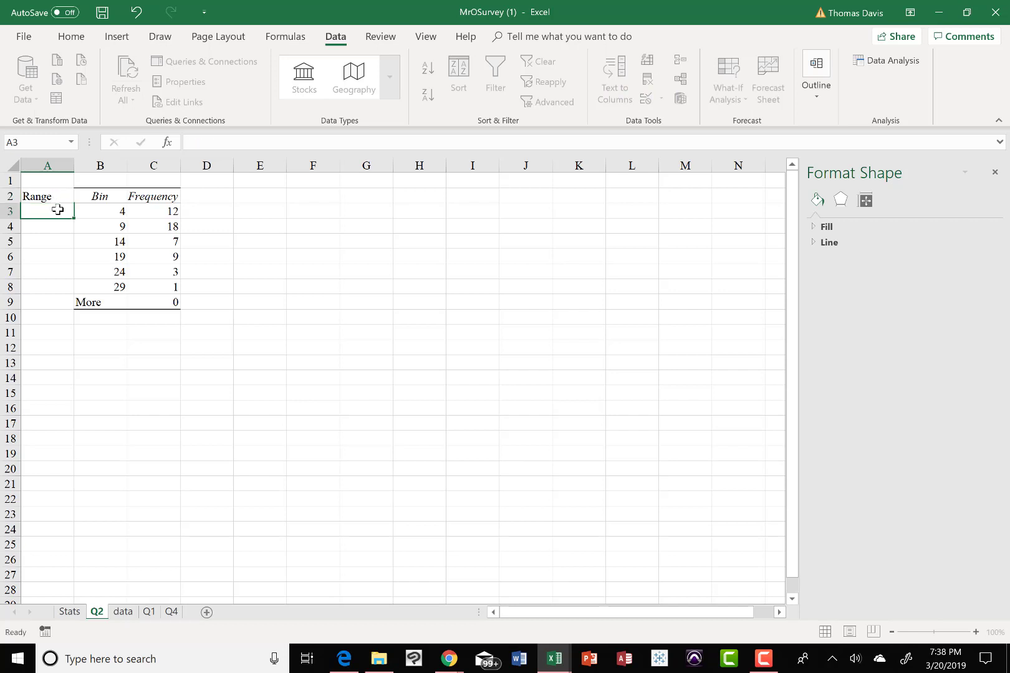
pyautogui.click(57, 210)
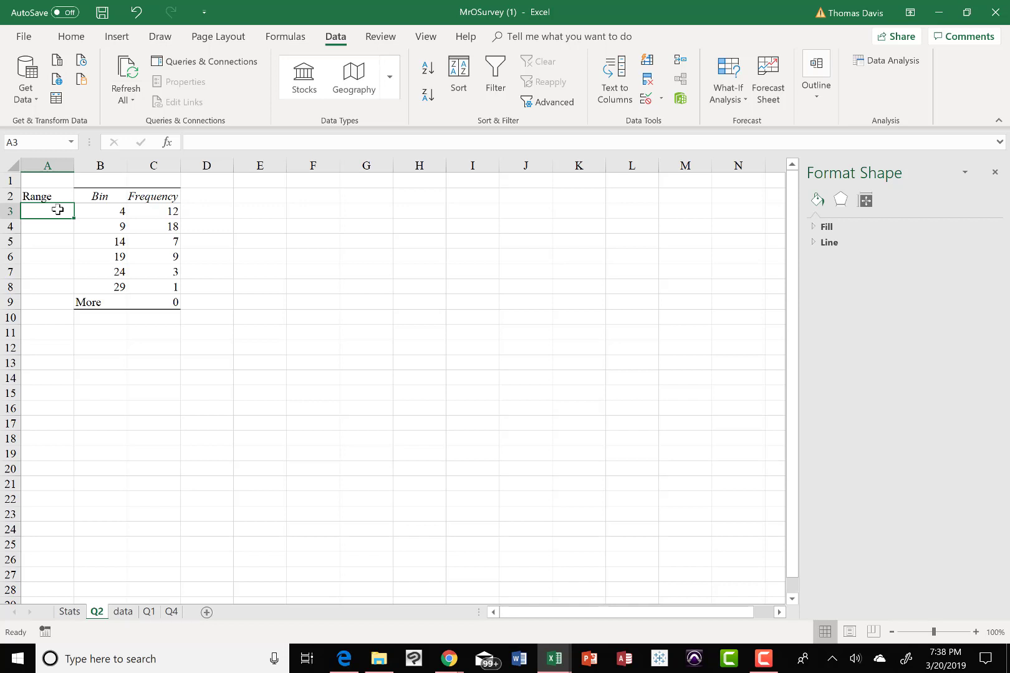
pyautogui.write("'")
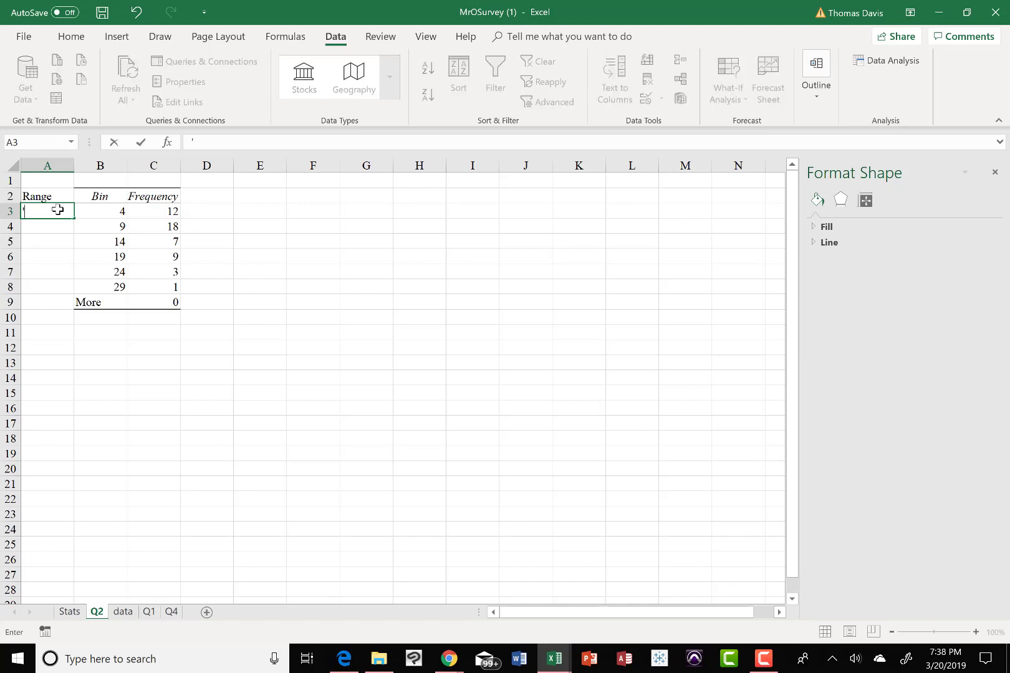
pyautogui.write('0-4')
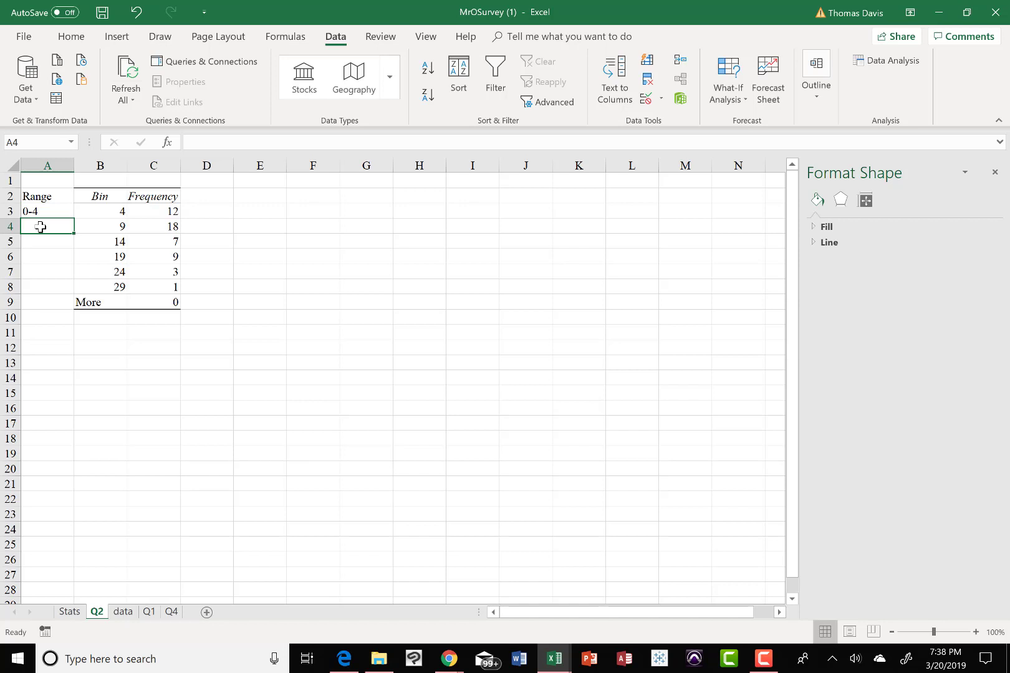
# Enter the text range labels 5-9, 10-14 and 15-19 in cells A4 to A6.
pyautogui.write("'0-9")
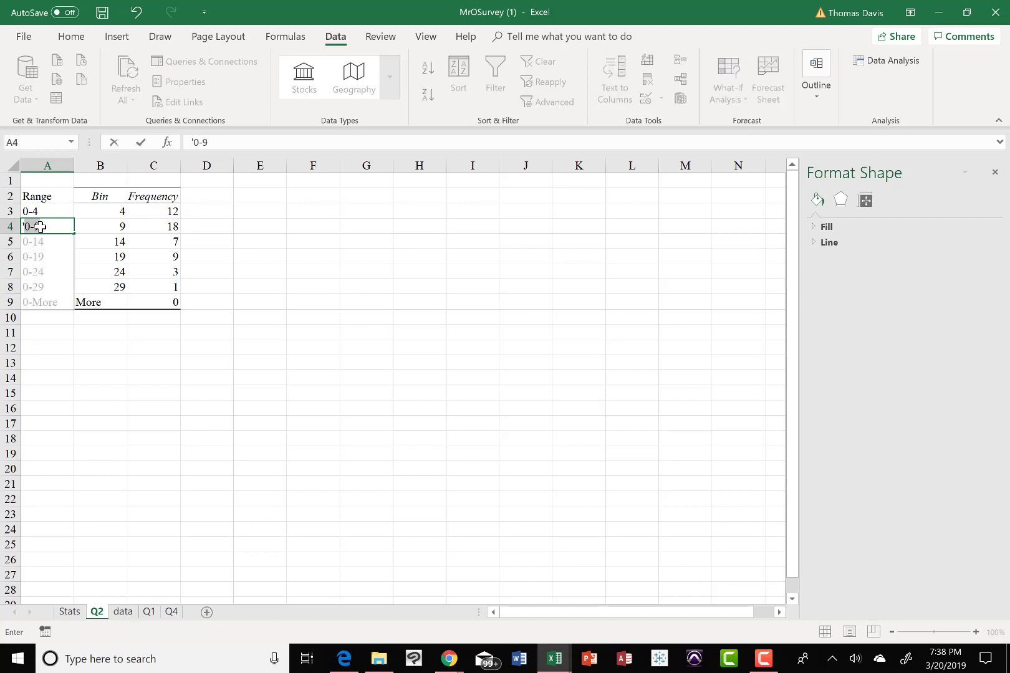
pyautogui.write('5-9')
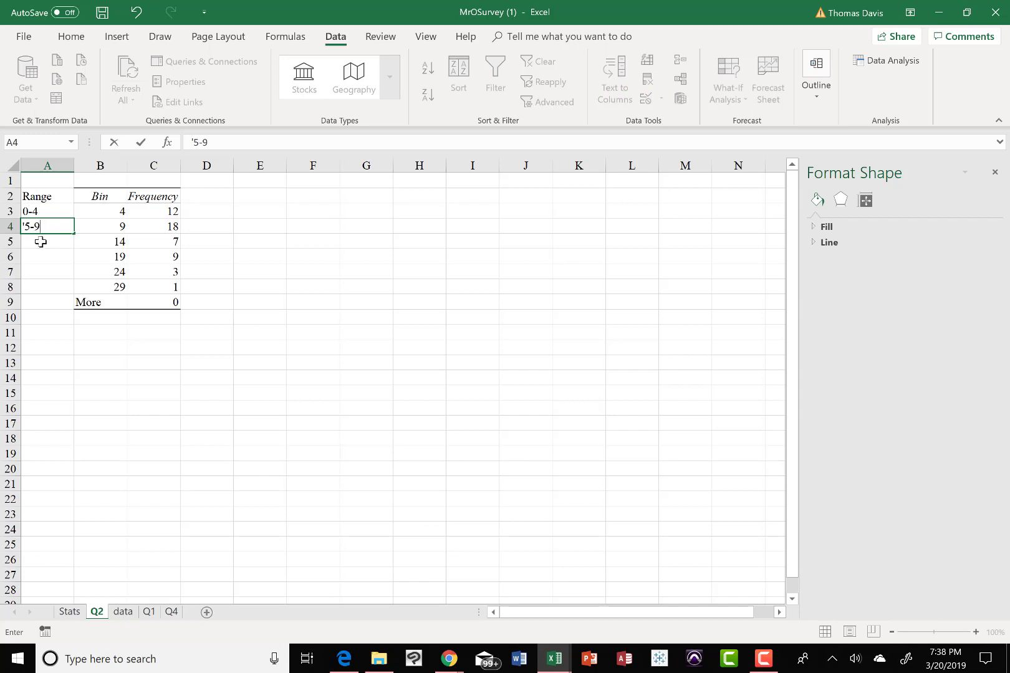
pyautogui.press('Return')
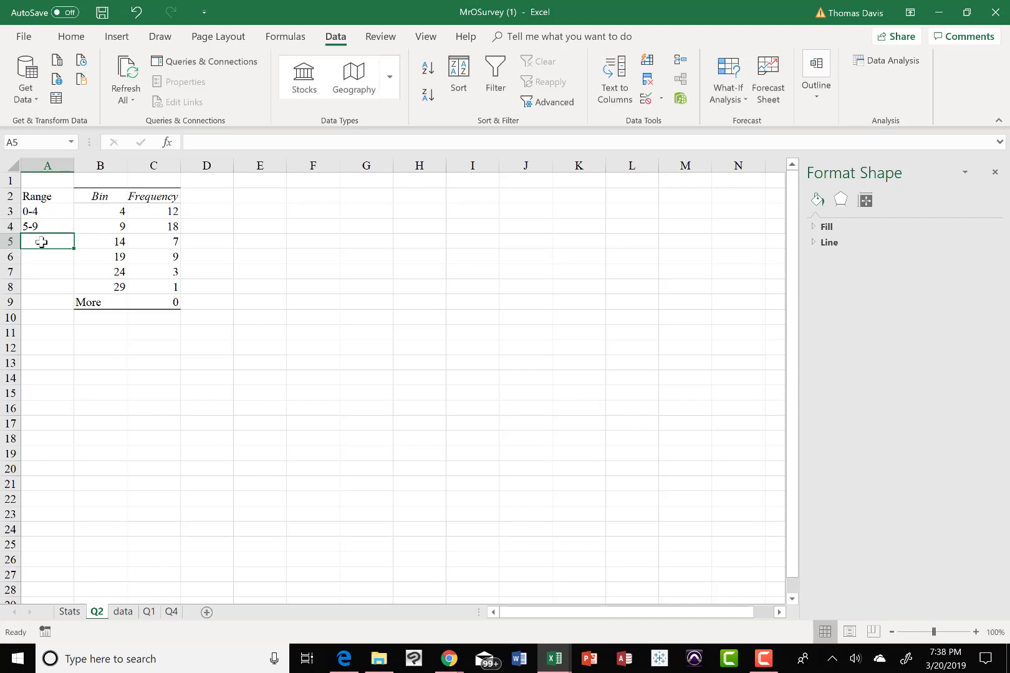
pyautogui.write("'")
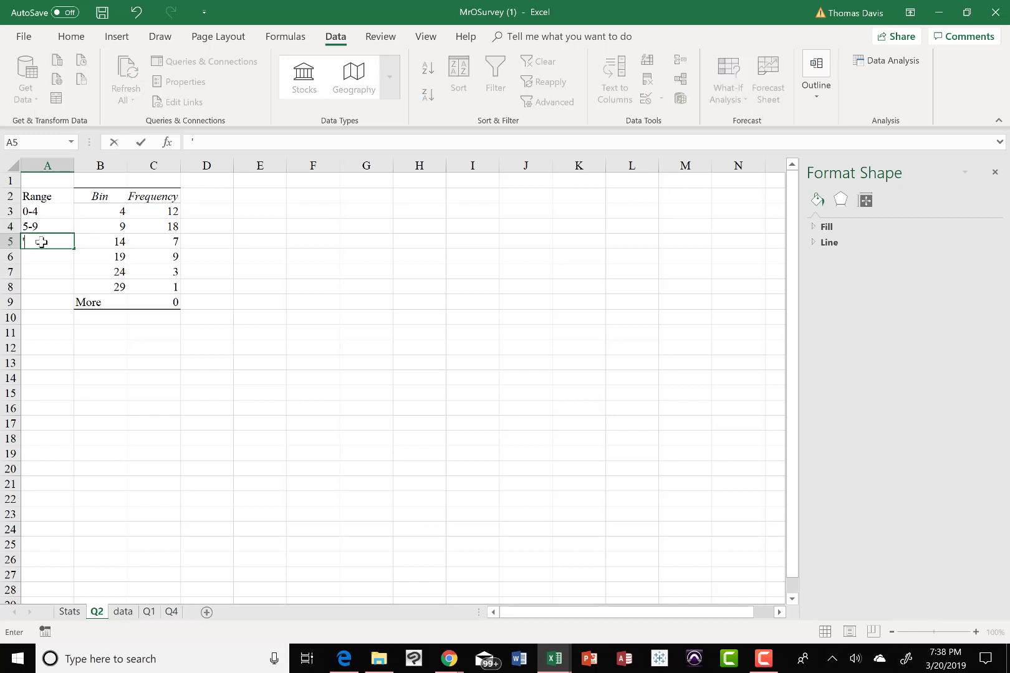
pyautogui.write('10-14')
pyautogui.press('Return')
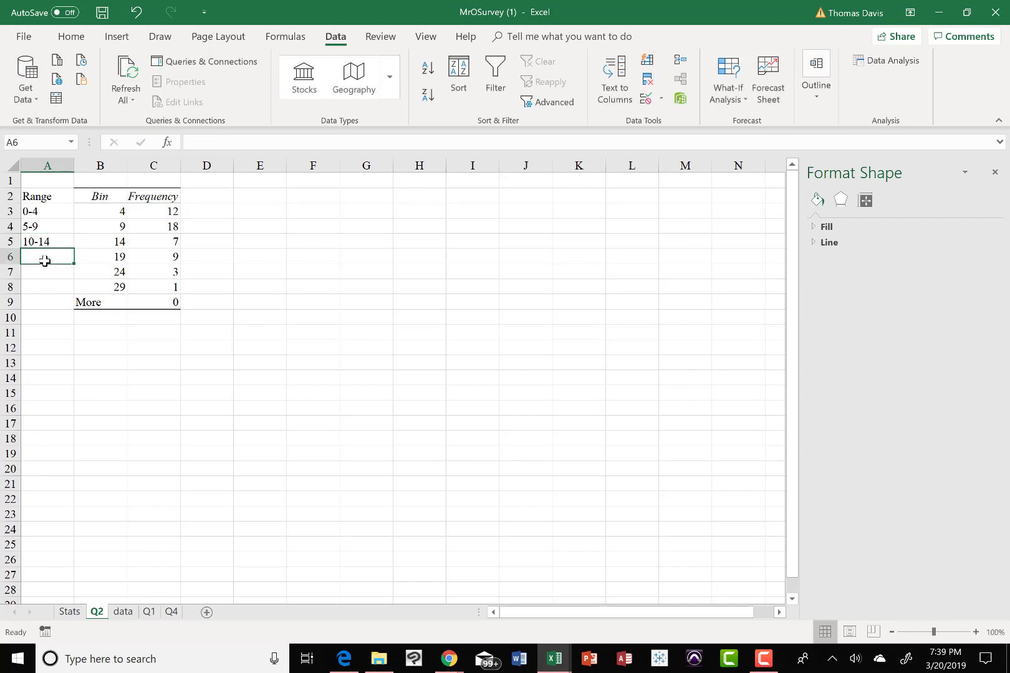
pyautogui.write("'1")
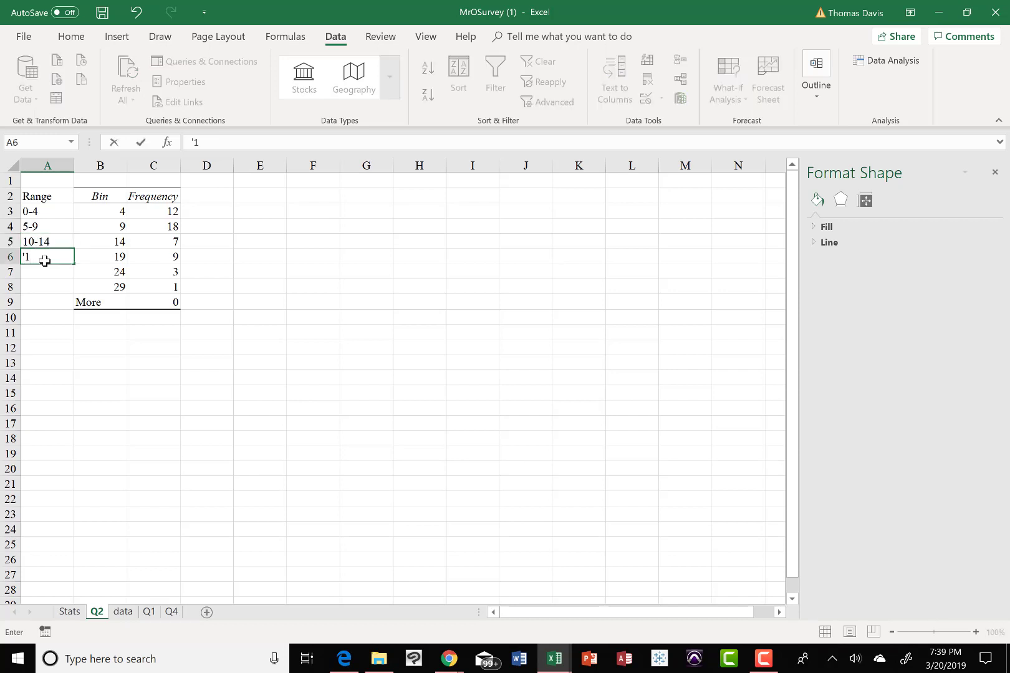
pyautogui.write('5-19')
pyautogui.press('Return')
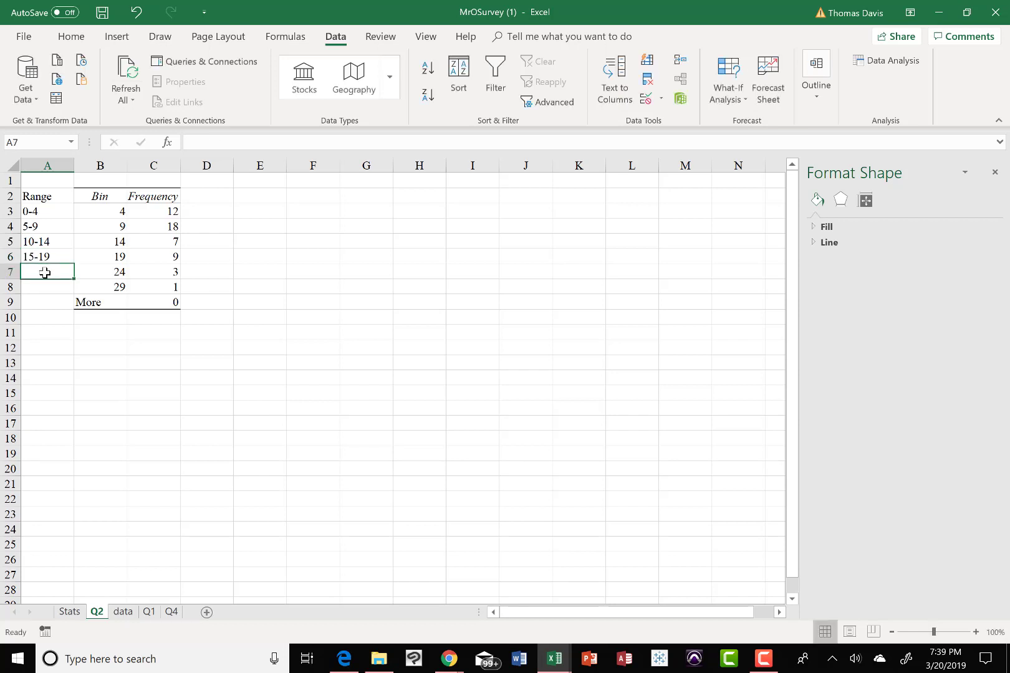
# Enter the text range label 20-24 in A7, with a hyphen between the two numbers.
pyautogui.write("'20")
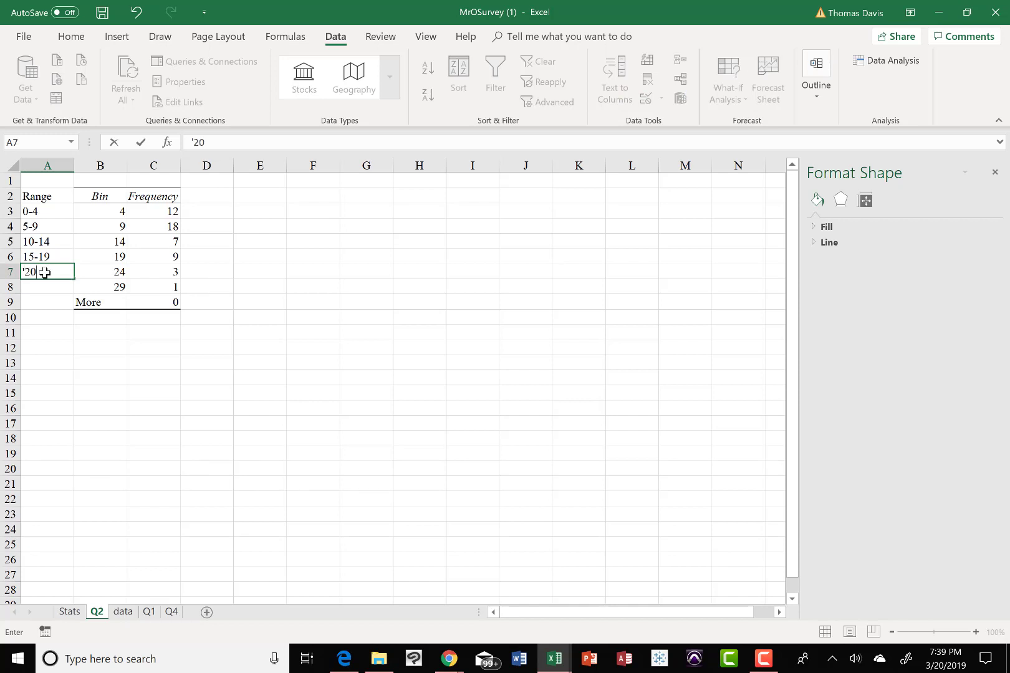
pyautogui.write("'24")
pyautogui.click(43, 287)
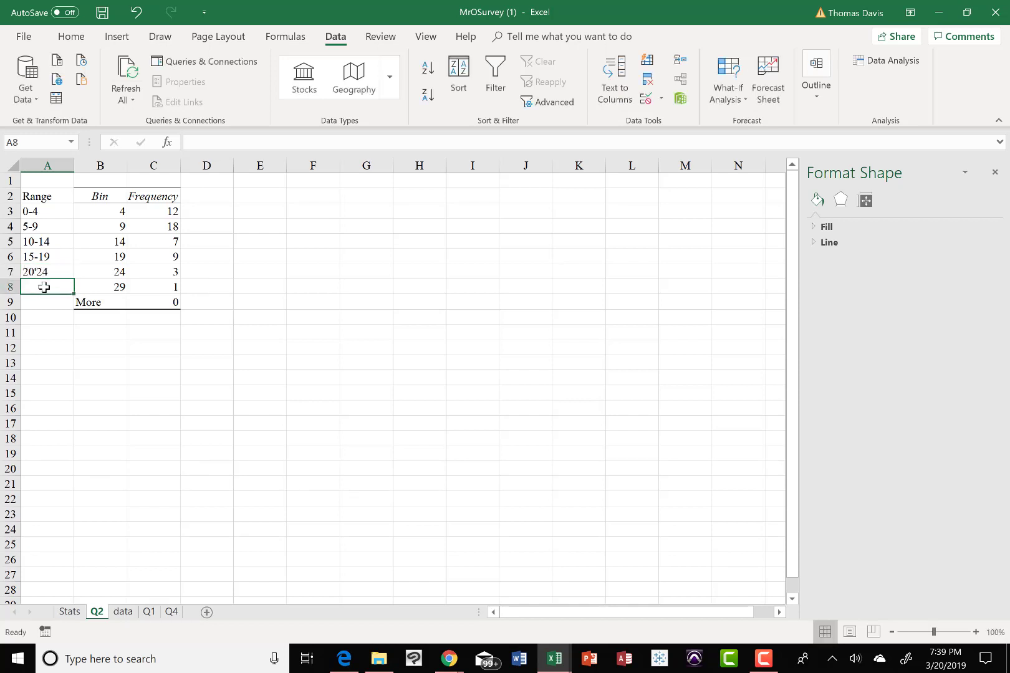
pyautogui.click(44, 272)
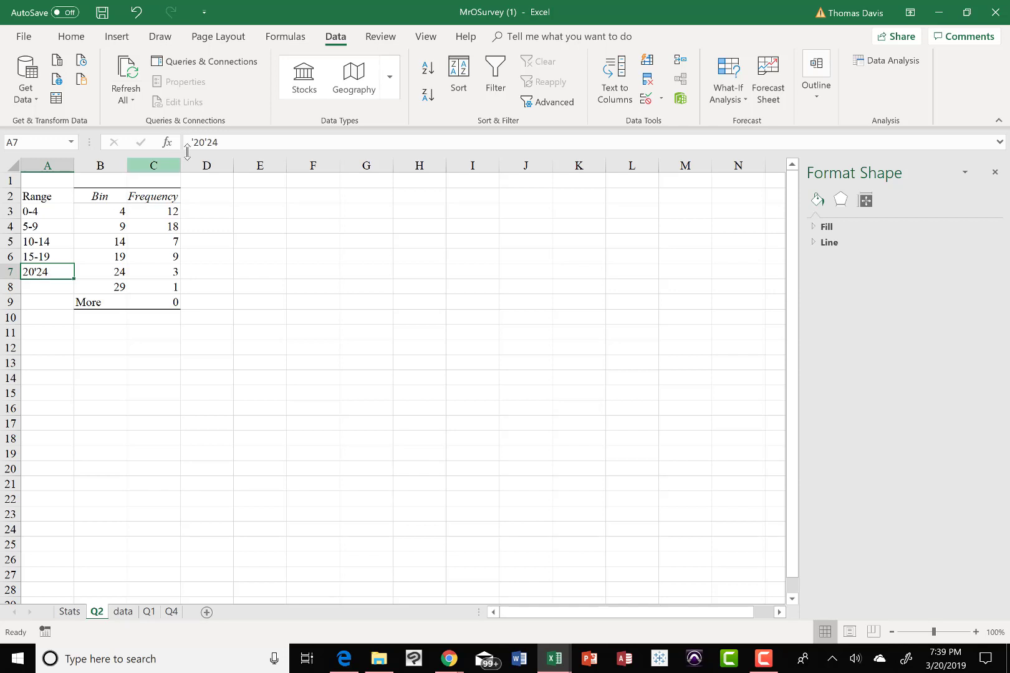
pyautogui.click(209, 142)
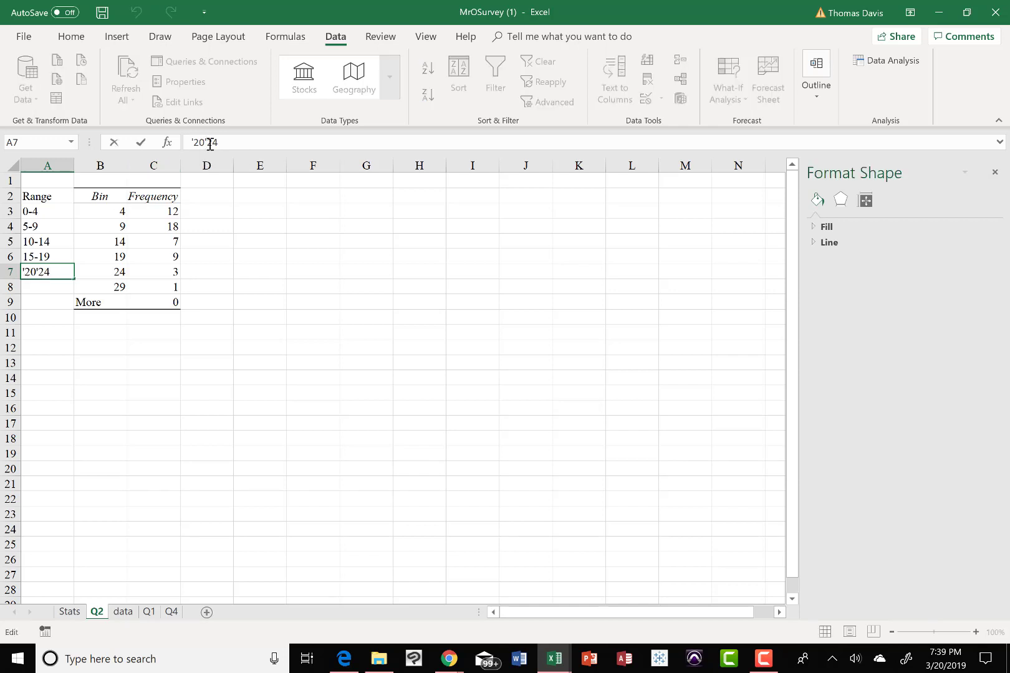
pyautogui.press('BackSpace')
pyautogui.write('-')
pyautogui.click(60, 288)
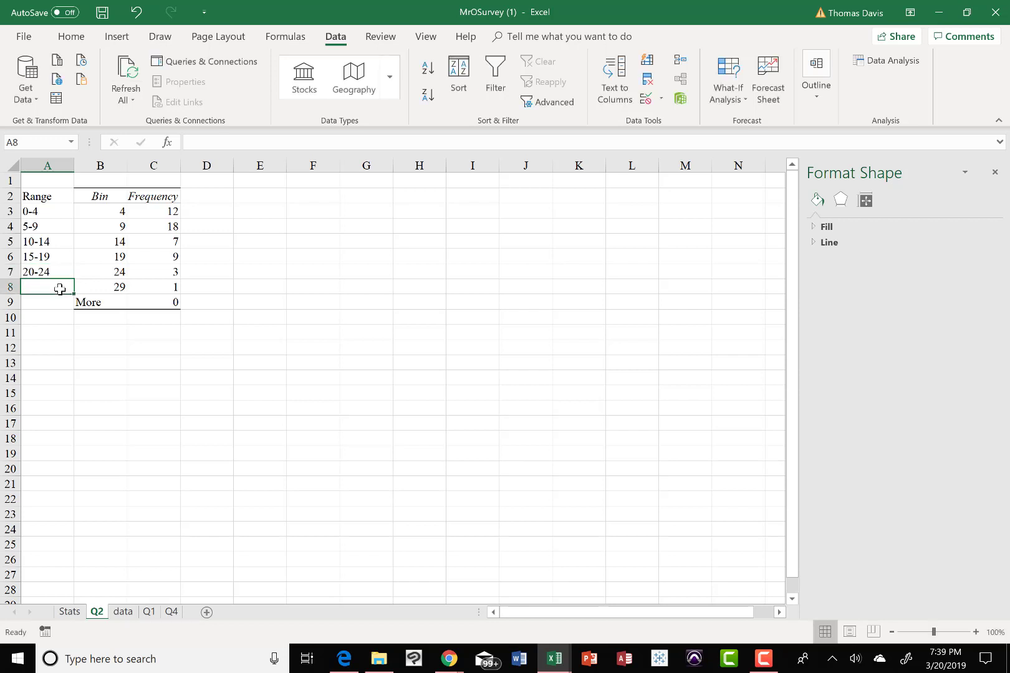
# Enter the text range label 25-29 in A8, beside the bin value 29.
pyautogui.write("'")
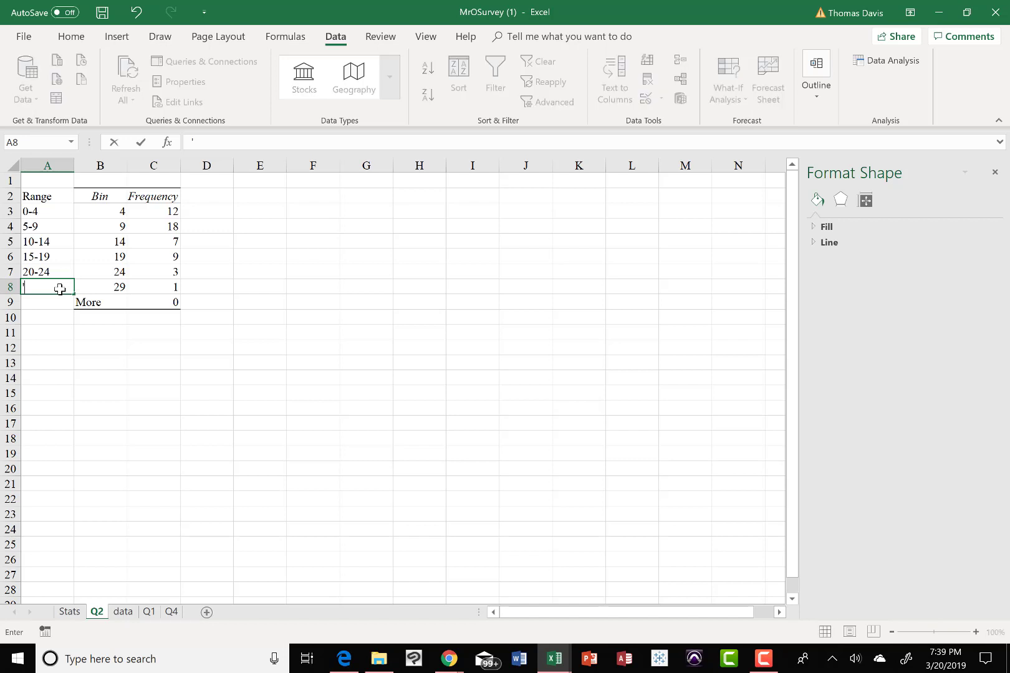
pyautogui.write('25-29')
pyautogui.click(54, 334)
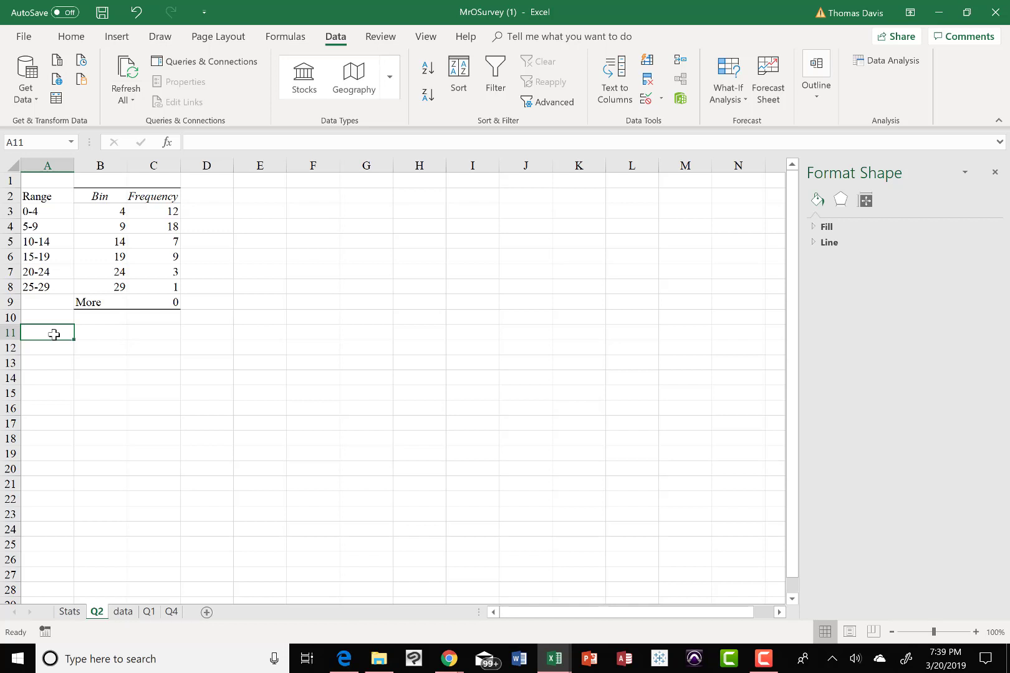
# Clear the More label in B9 and its frequency value in C9.
pyautogui.click(49, 304)
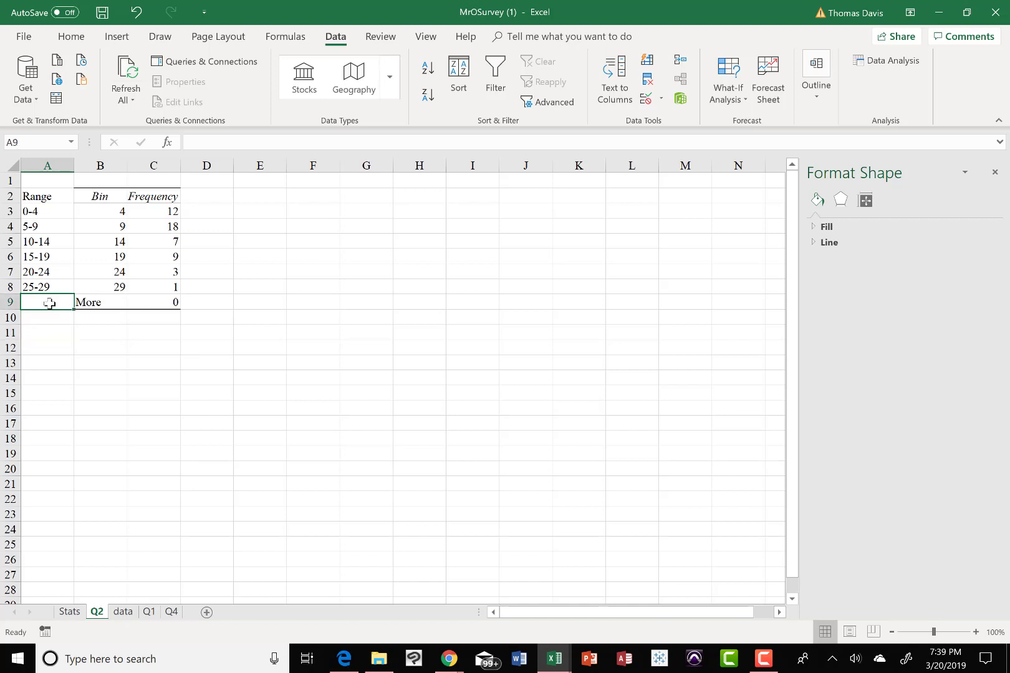
pyautogui.click(100, 301)
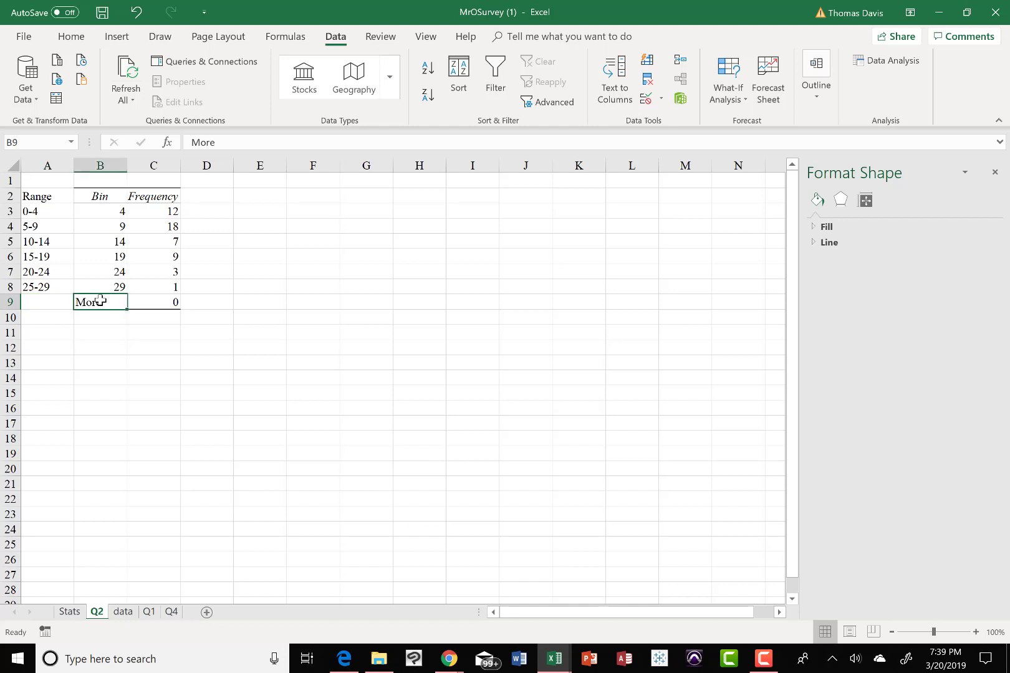
pyautogui.press('Delete')
pyautogui.click(157, 302)
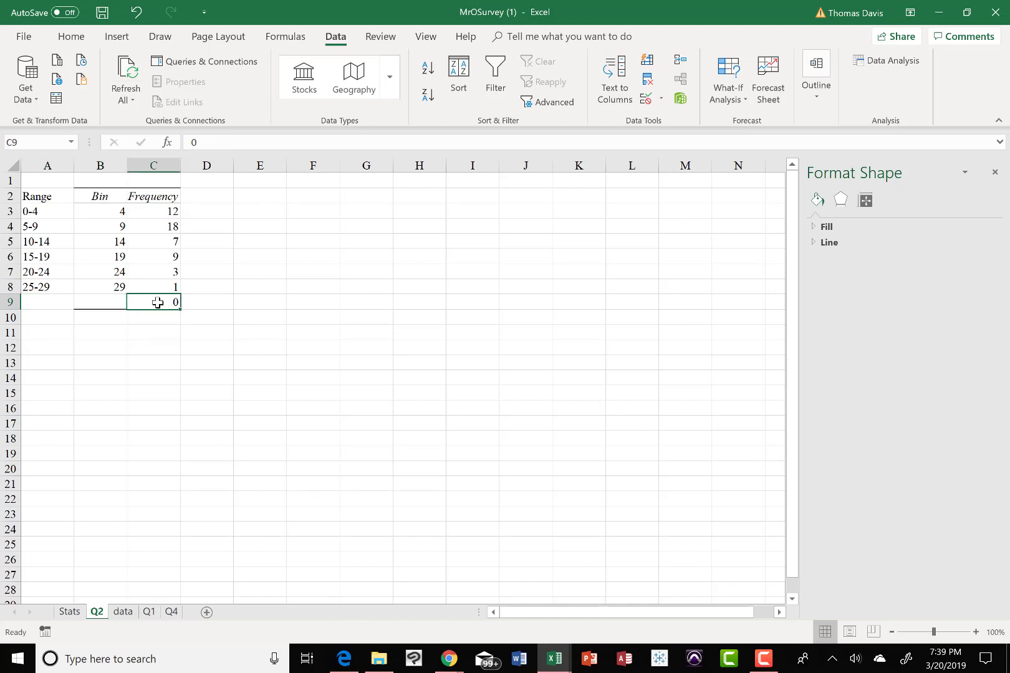
pyautogui.press('Delete')
# Add the row labels Count in A9 and Mean in A10 below the range labels.
pyautogui.click(52, 302)
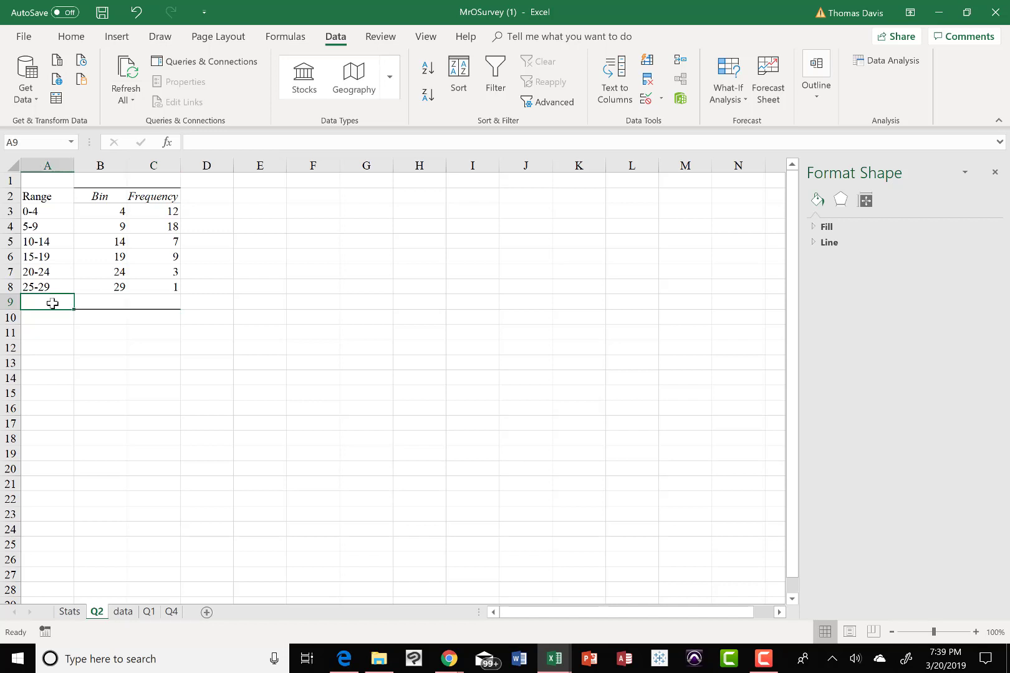
pyautogui.write('Count')
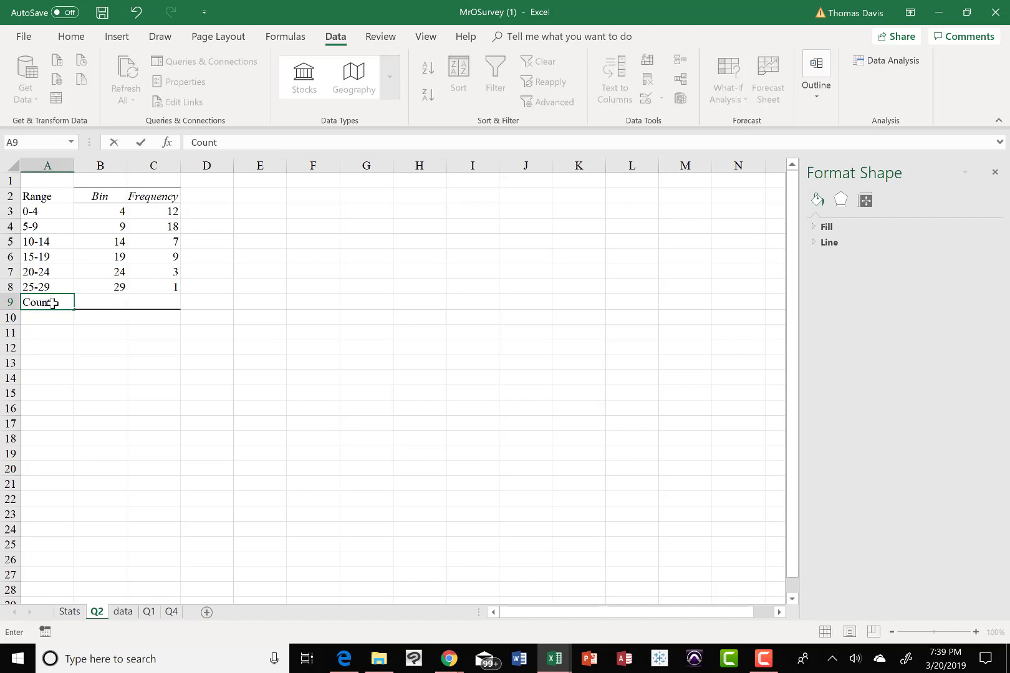
pyautogui.press('Return')
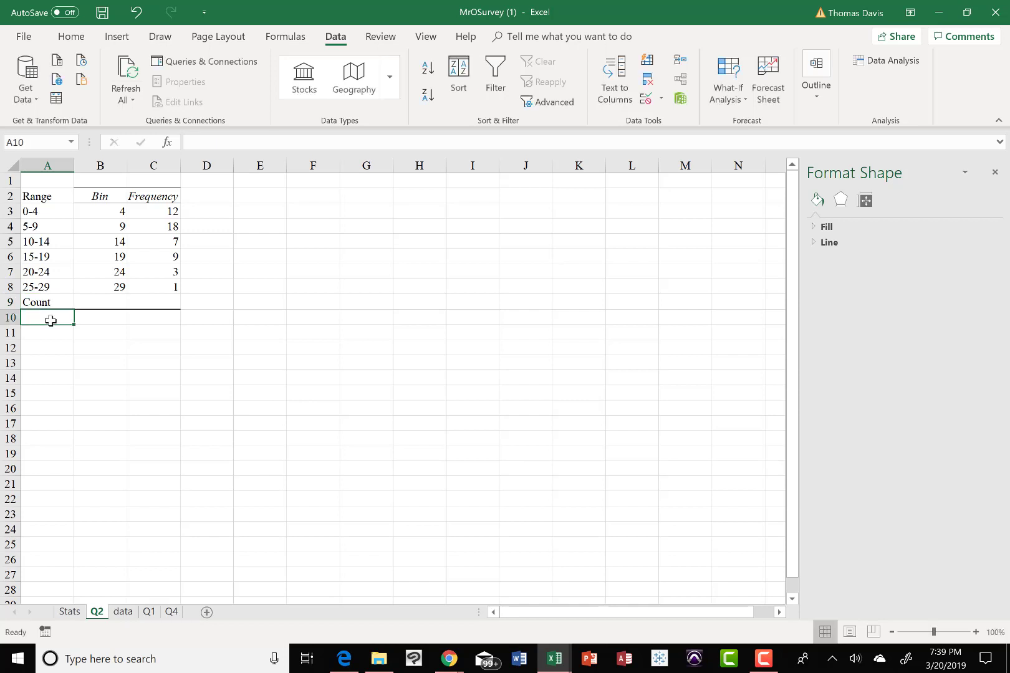
pyautogui.write('Mean')
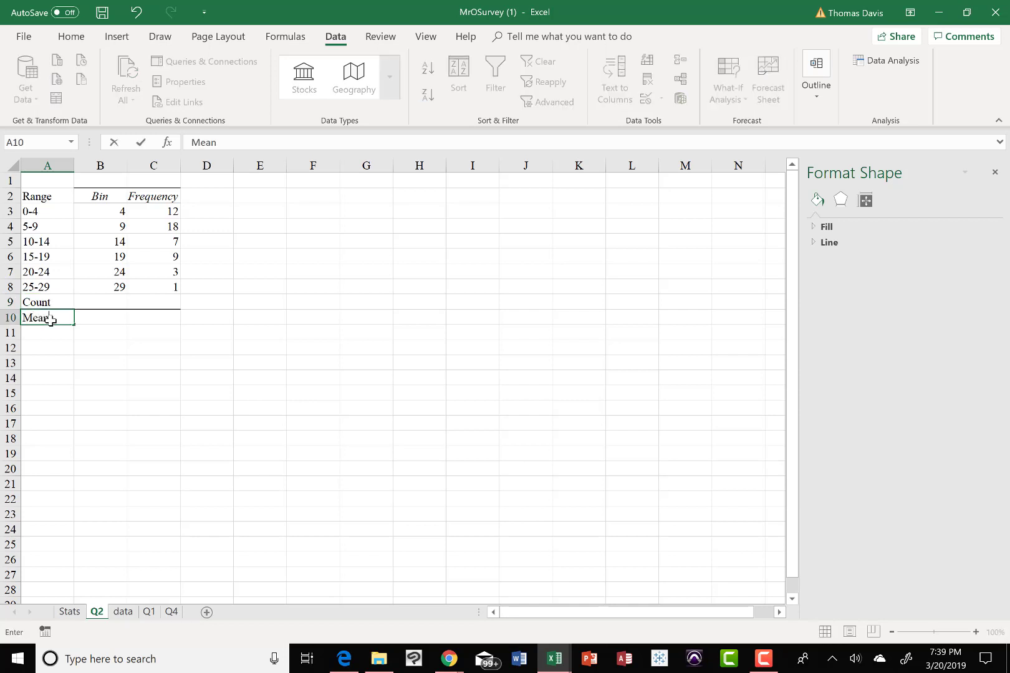
pyautogui.click(118, 344)
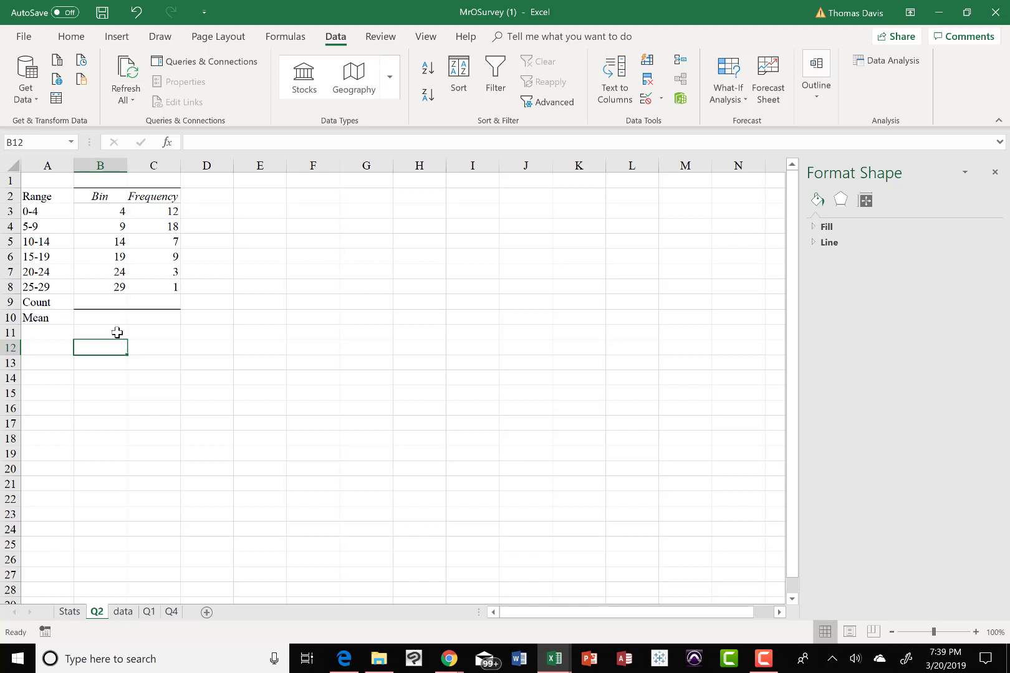
# Enter the table title Total Hours on Campus in A1 and make it bold.
pyautogui.click(56, 181)
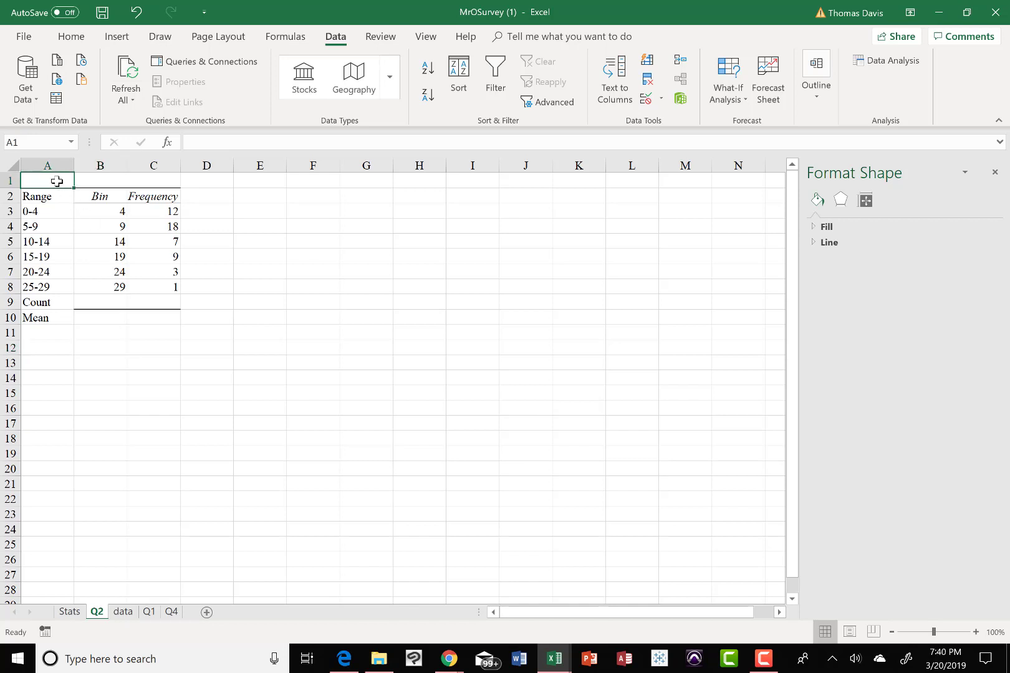
pyautogui.write('T')
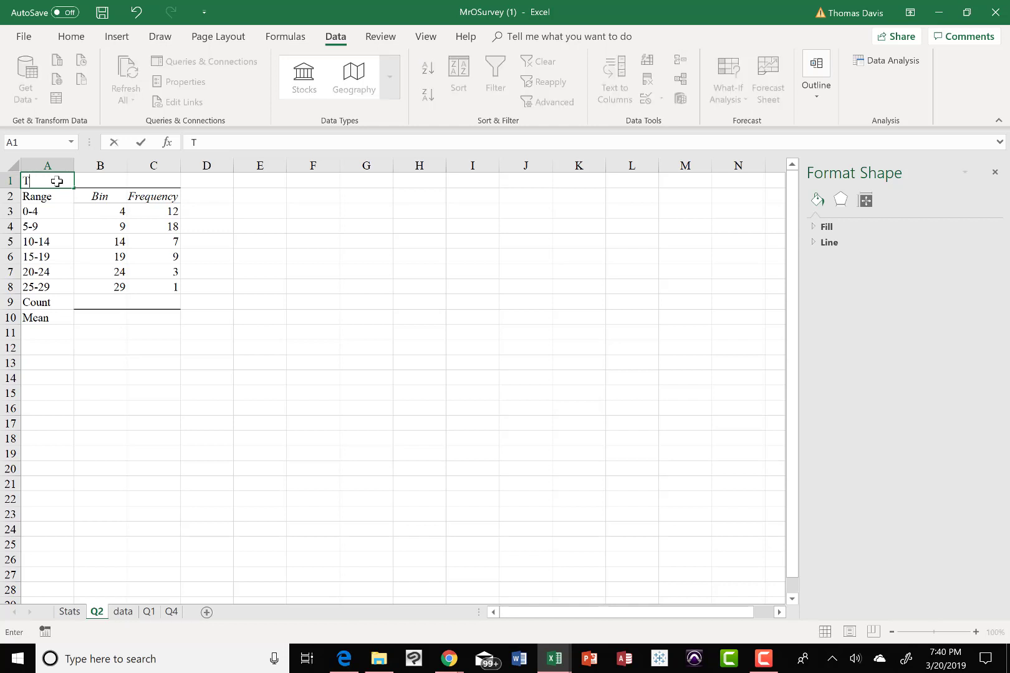
pyautogui.write('o')
pyautogui.press('BackSpace')
pyautogui.write('otl')
pyautogui.press('BackSpace')
pyautogui.write('al Hours on')
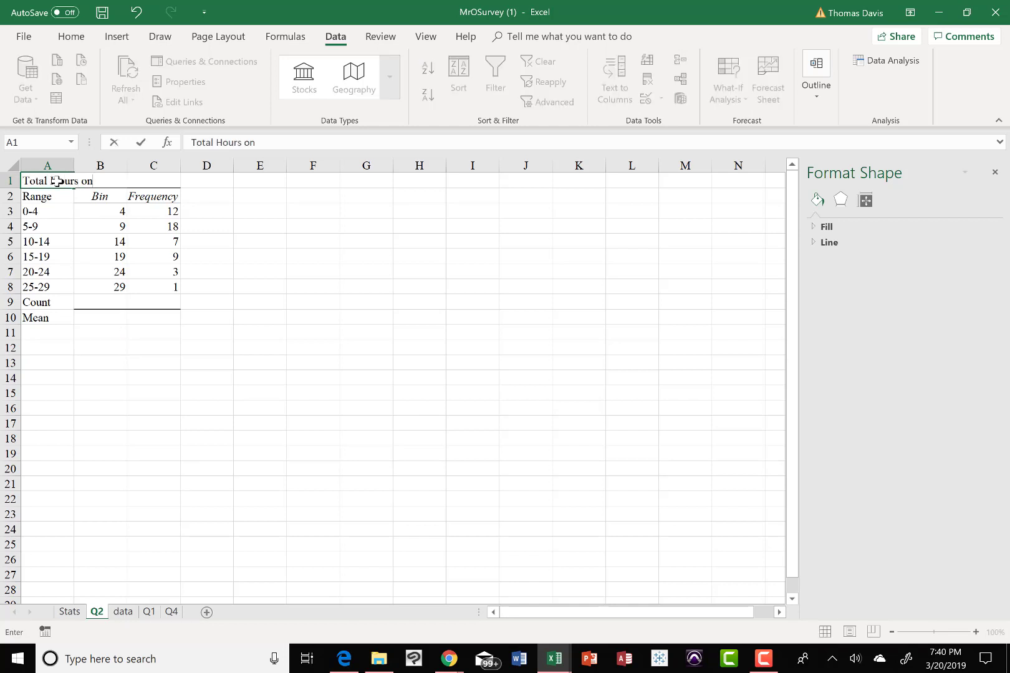
pyautogui.write(' Campus')
pyautogui.moveTo(150, 180); pyautogui.dragTo(26, 185)
pyautogui.hotkey('ctrl', 'b')
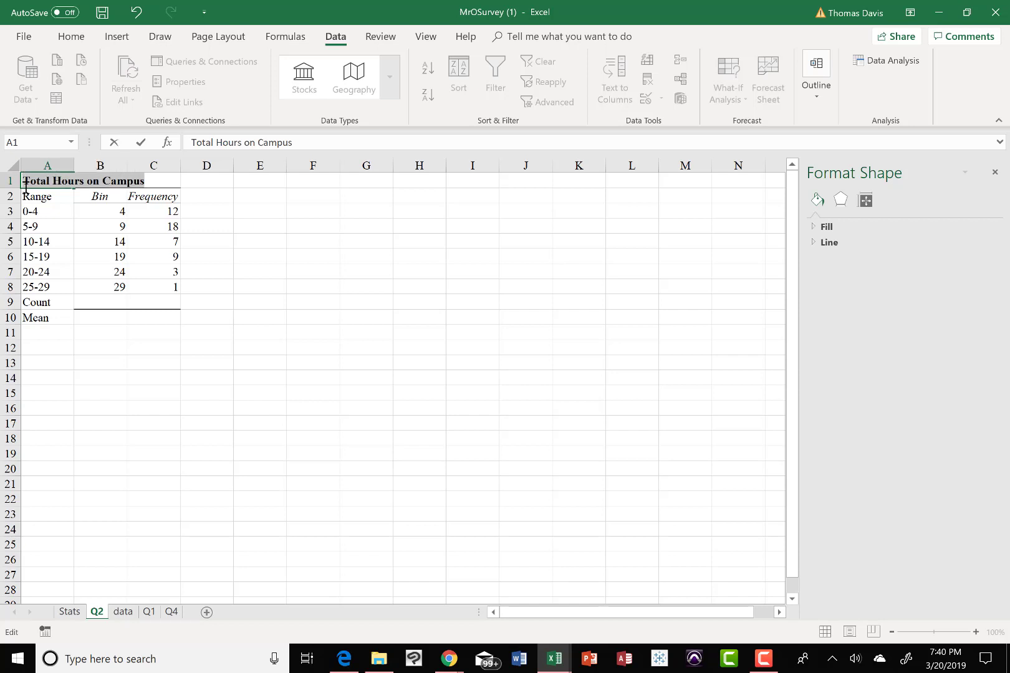
pyautogui.click(200, 304)
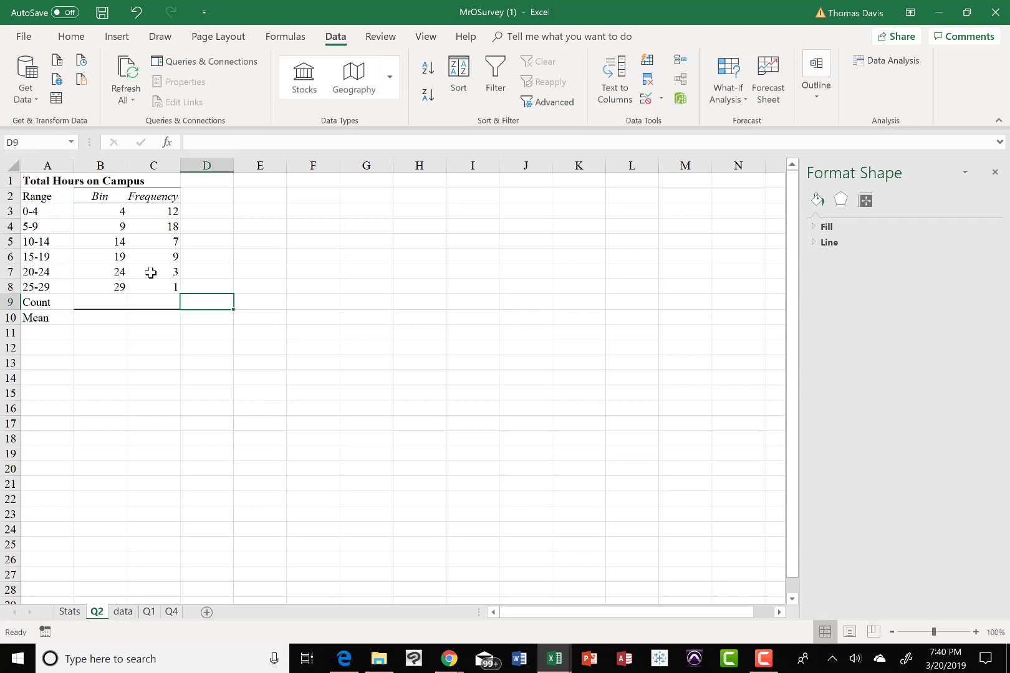
# Merge and center the table title across A1:C1.
pyautogui.moveTo(32, 181); pyautogui.dragTo(160, 179)
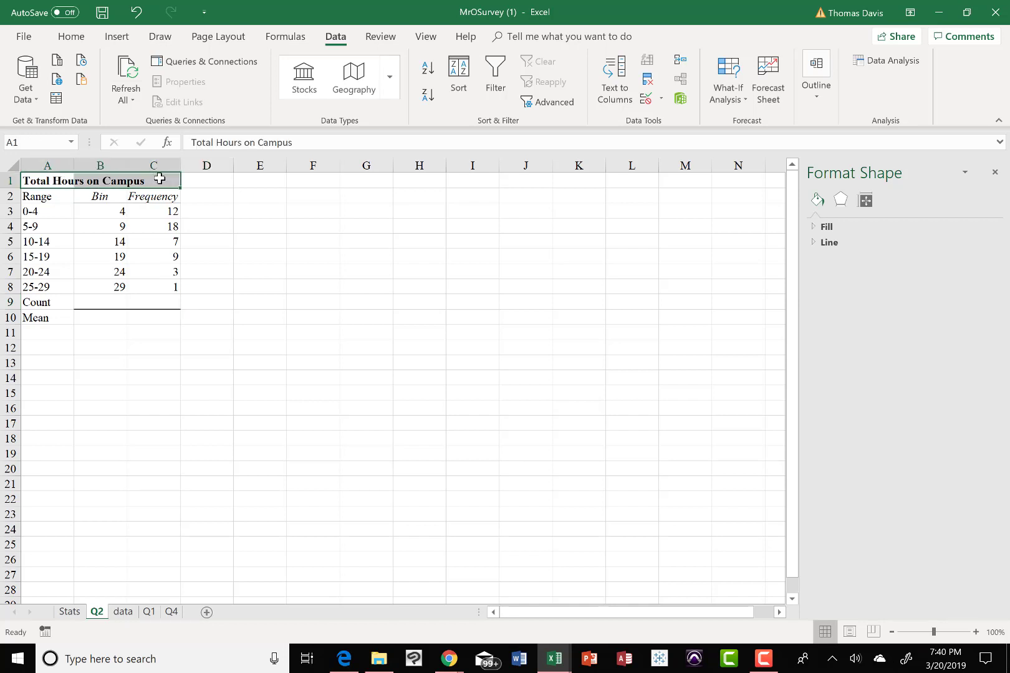
pyautogui.click(71, 37)
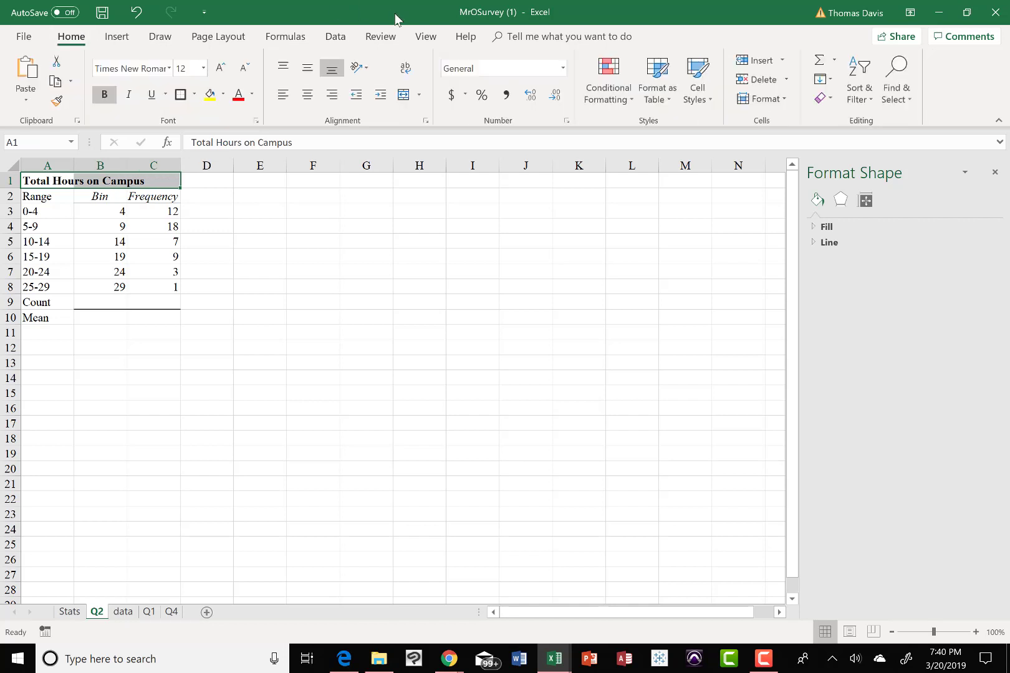
pyautogui.click(404, 94)
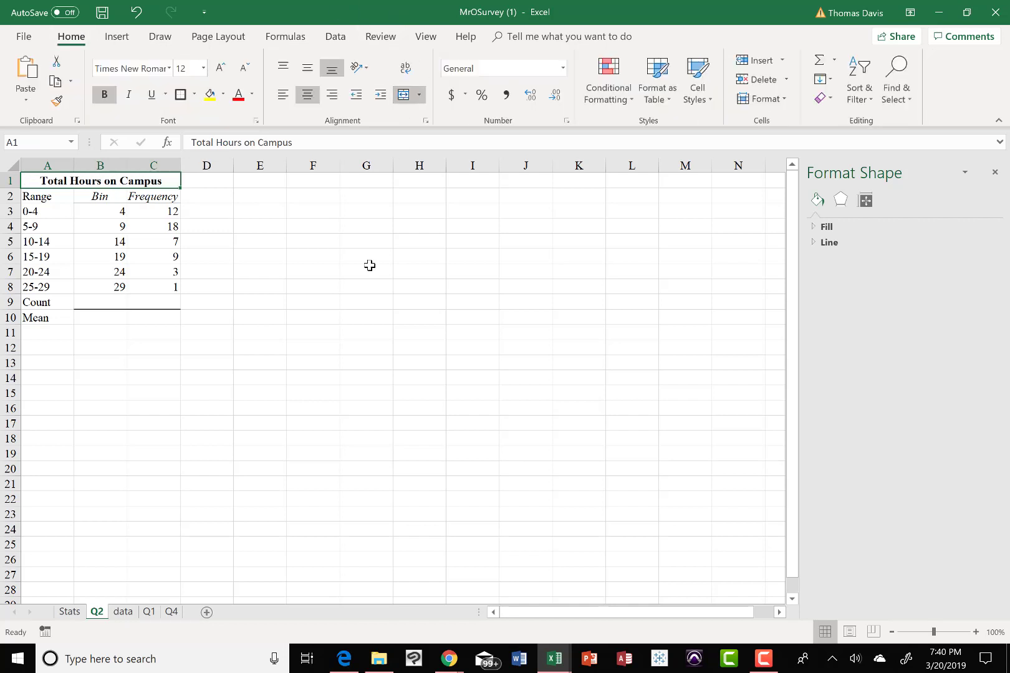
pyautogui.click(350, 313)
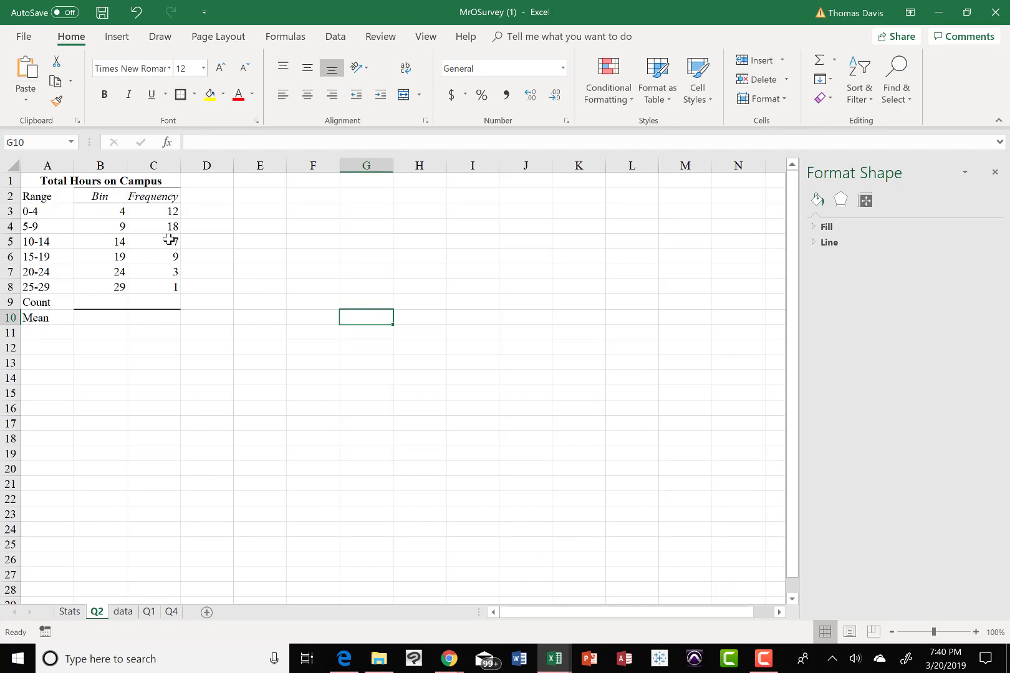
# Remove all borders from the empty cells B9:C9 in the Count row.
pyautogui.moveTo(42, 198); pyautogui.dragTo(189, 305)
pyautogui.click(164, 346)
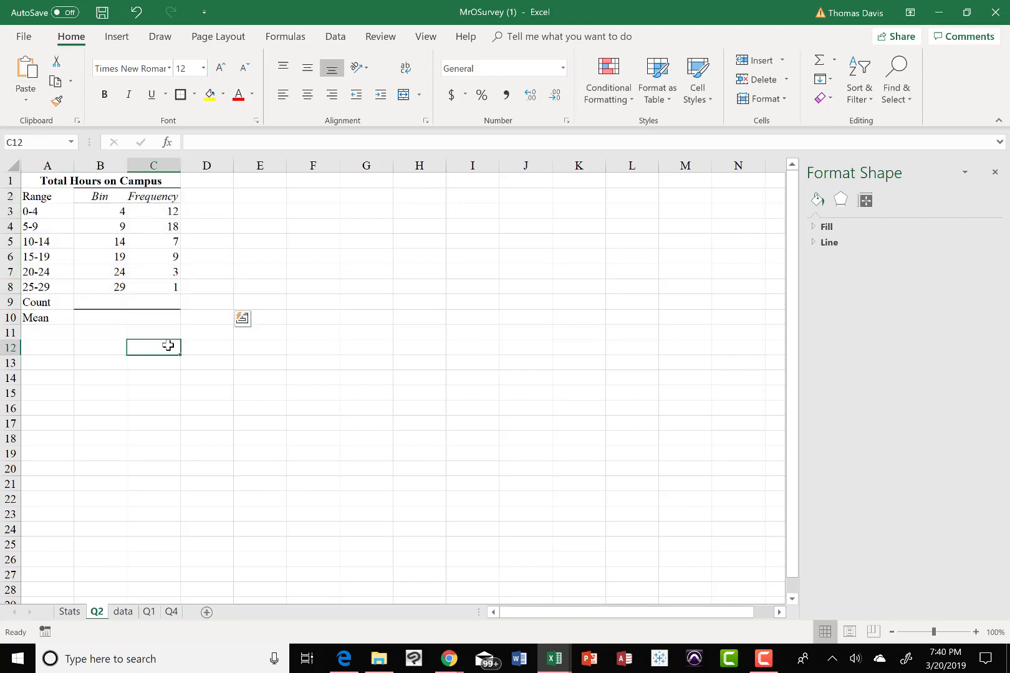
pyautogui.click(103, 306)
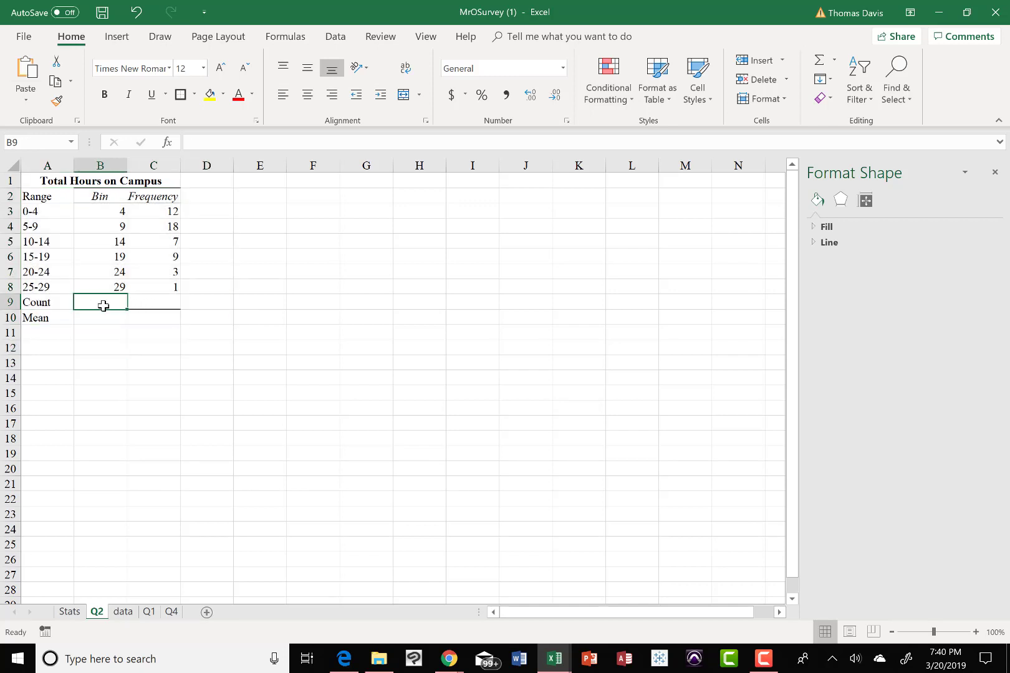
pyautogui.moveTo(103, 306); pyautogui.dragTo(142, 300)
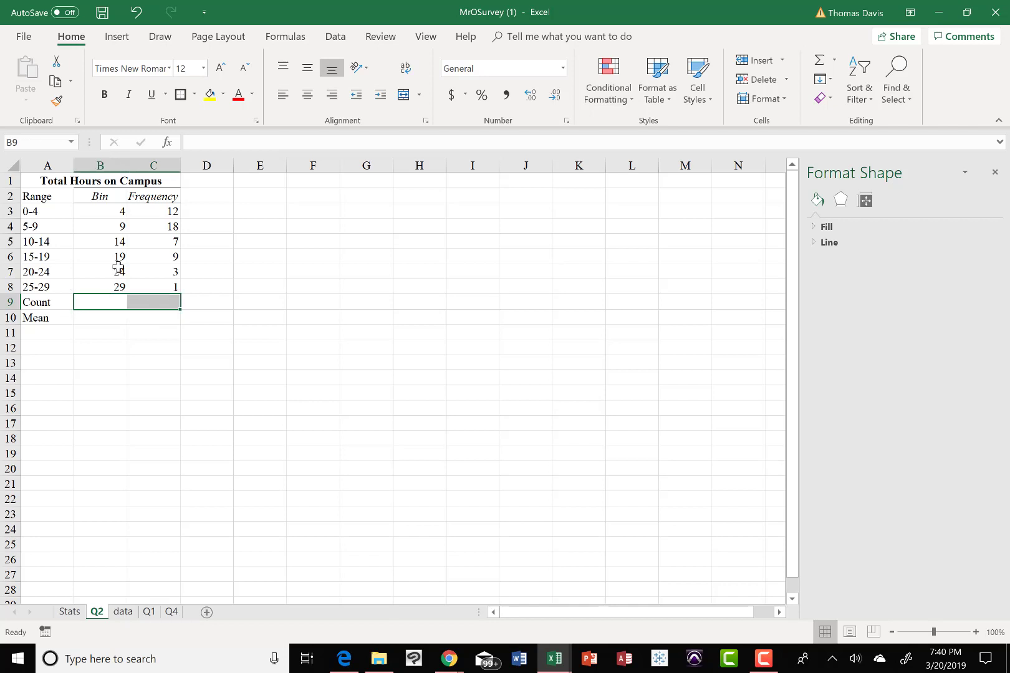
pyautogui.click(194, 94)
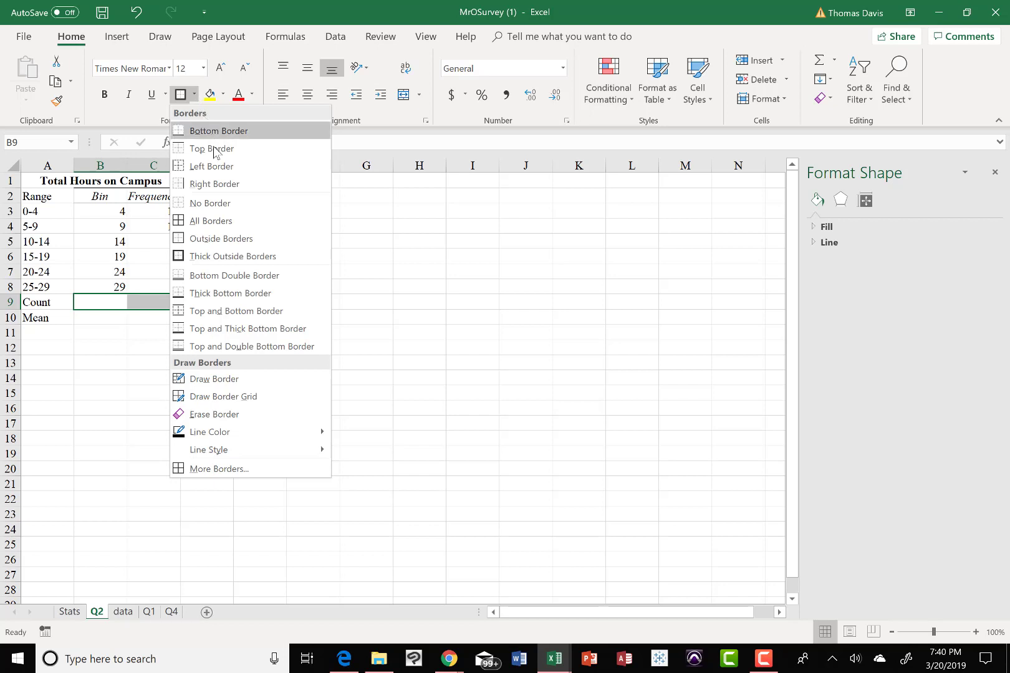
pyautogui.click(218, 203)
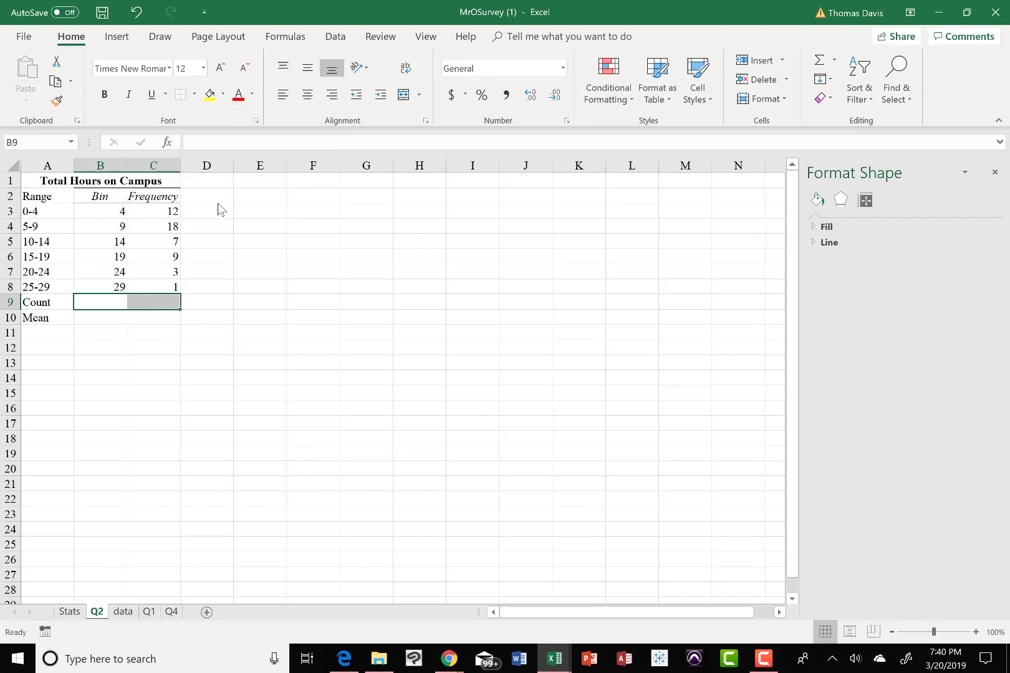
pyautogui.click(167, 347)
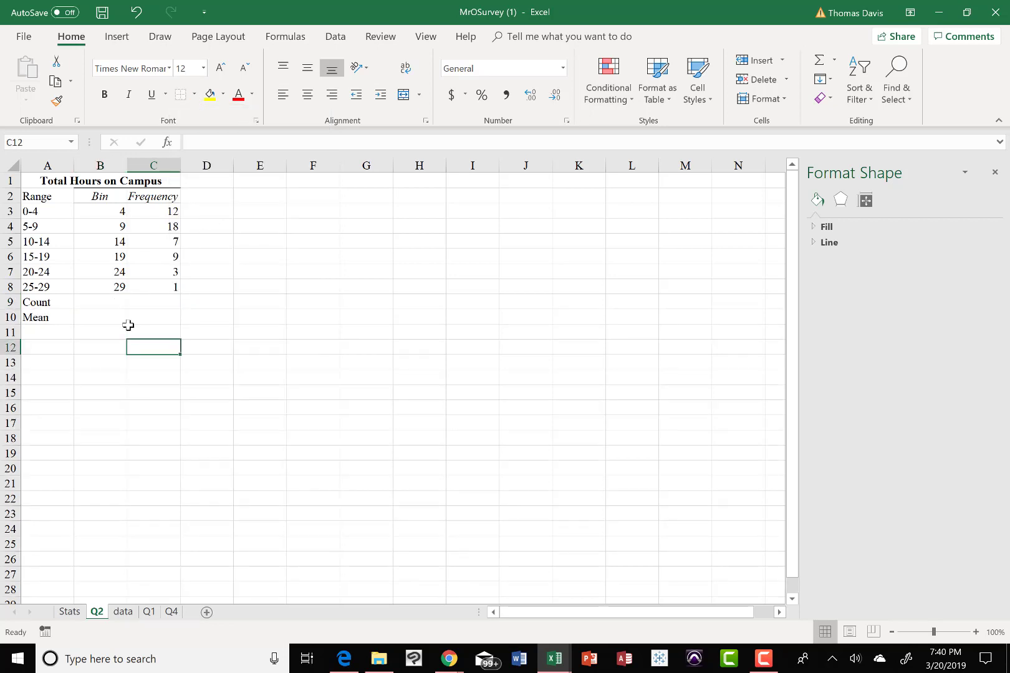
# Apply an outside border around the table range A2:C10.
pyautogui.moveTo(42, 197); pyautogui.dragTo(174, 311)
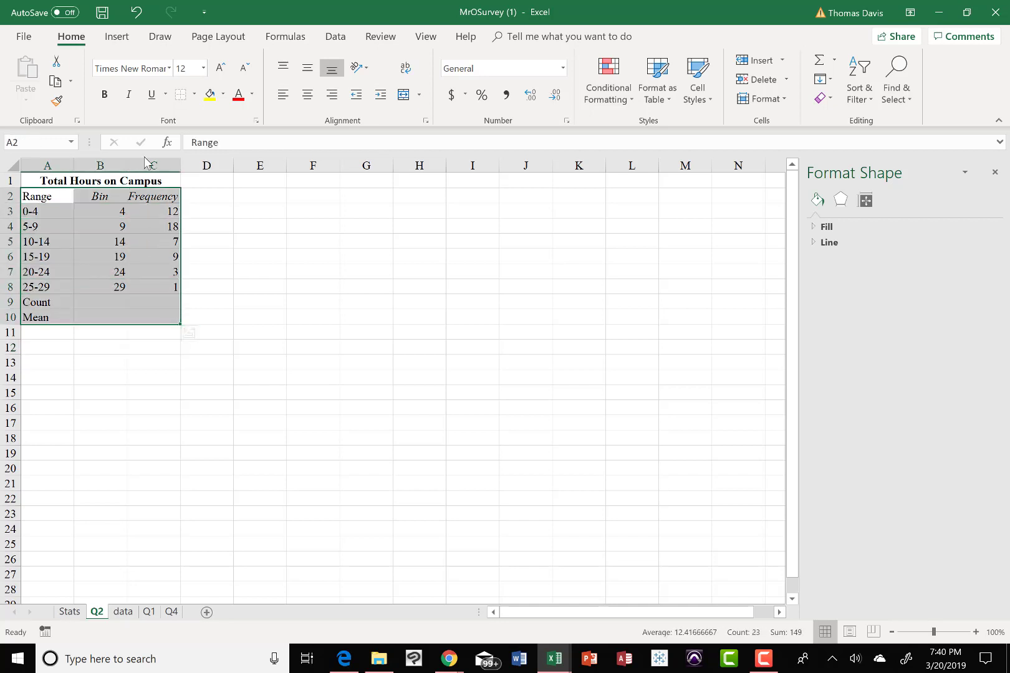
pyautogui.click(195, 94)
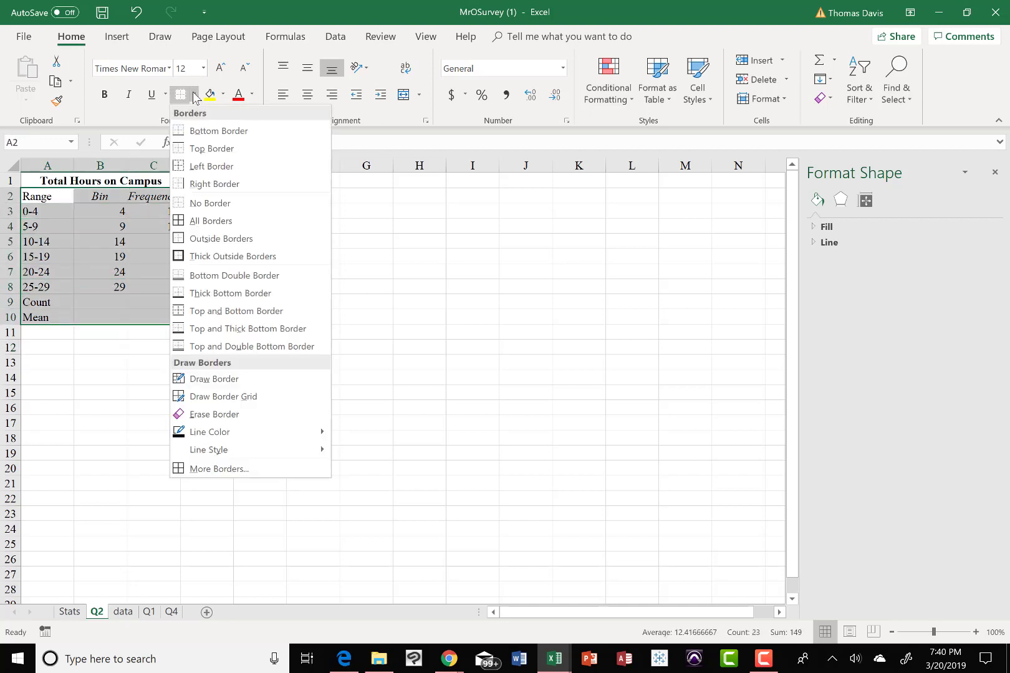
pyautogui.click(222, 256)
pyautogui.click(152, 422)
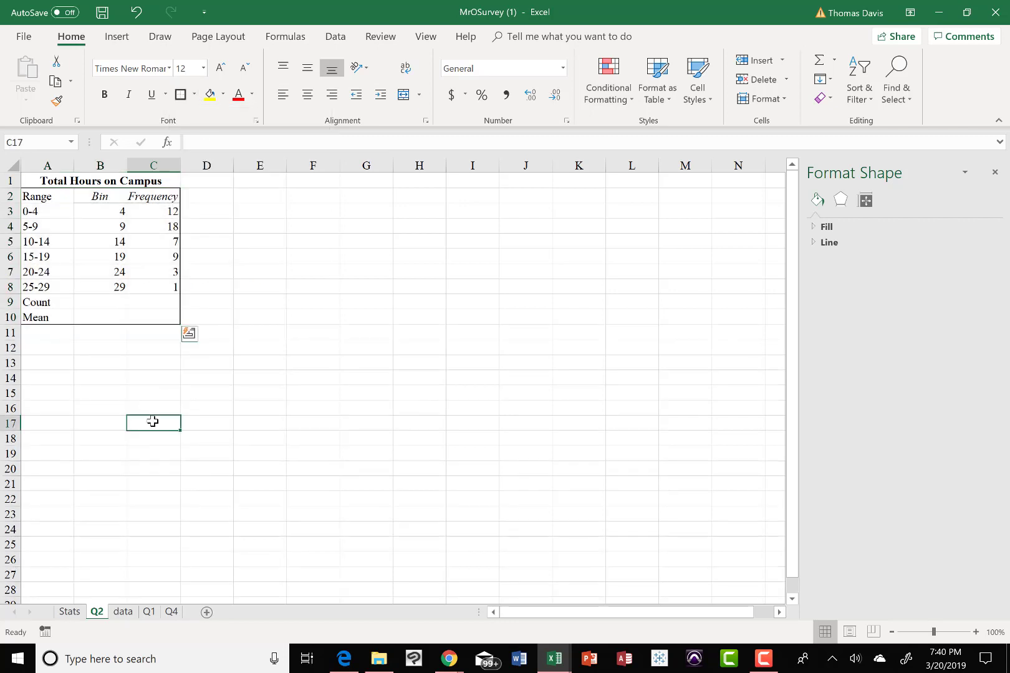
# Add a bottom border under the header row A2:C2.
pyautogui.moveTo(41, 197); pyautogui.dragTo(141, 196)
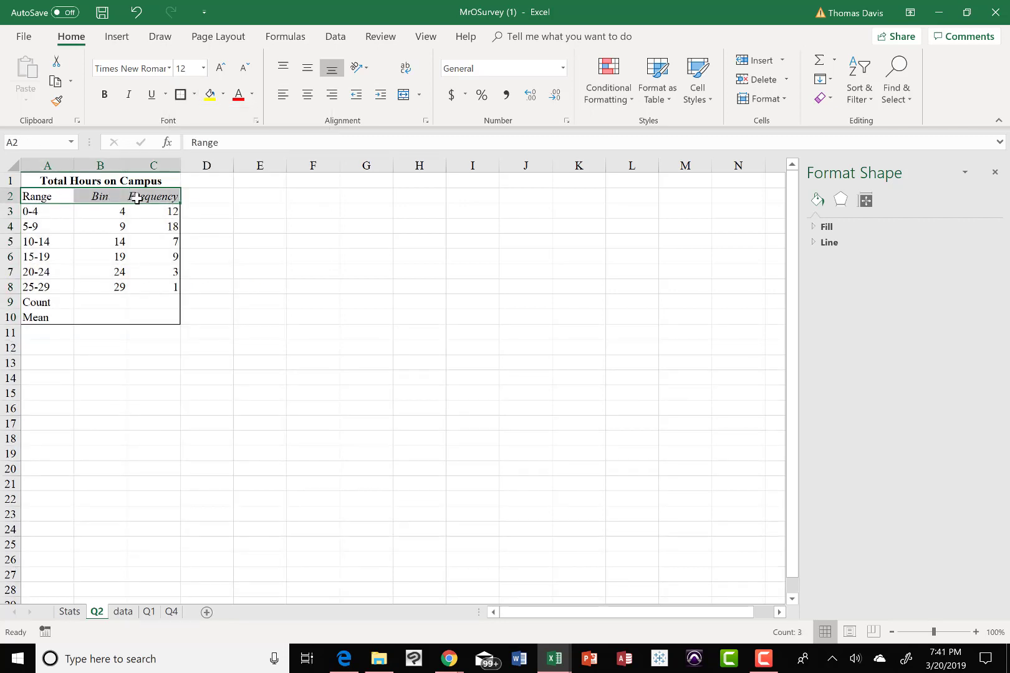
pyautogui.click(194, 94)
pyautogui.click(208, 129)
pyautogui.click(213, 301)
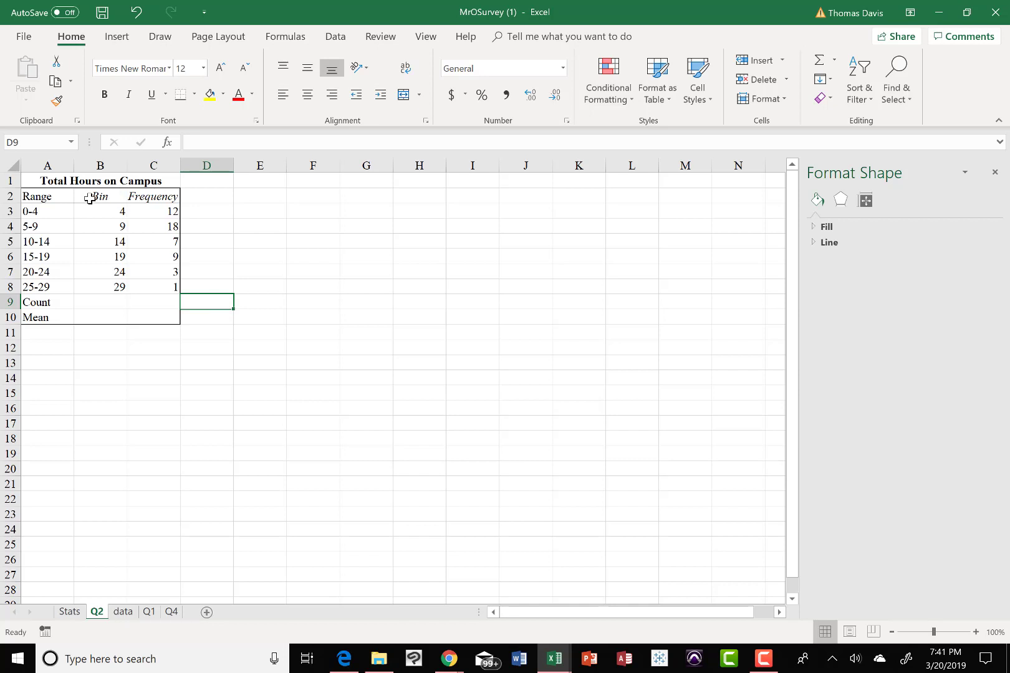
# Right-align the Bin and Frequency headings in B2 and C2, and widen column C slightly.
pyautogui.click(100, 197)
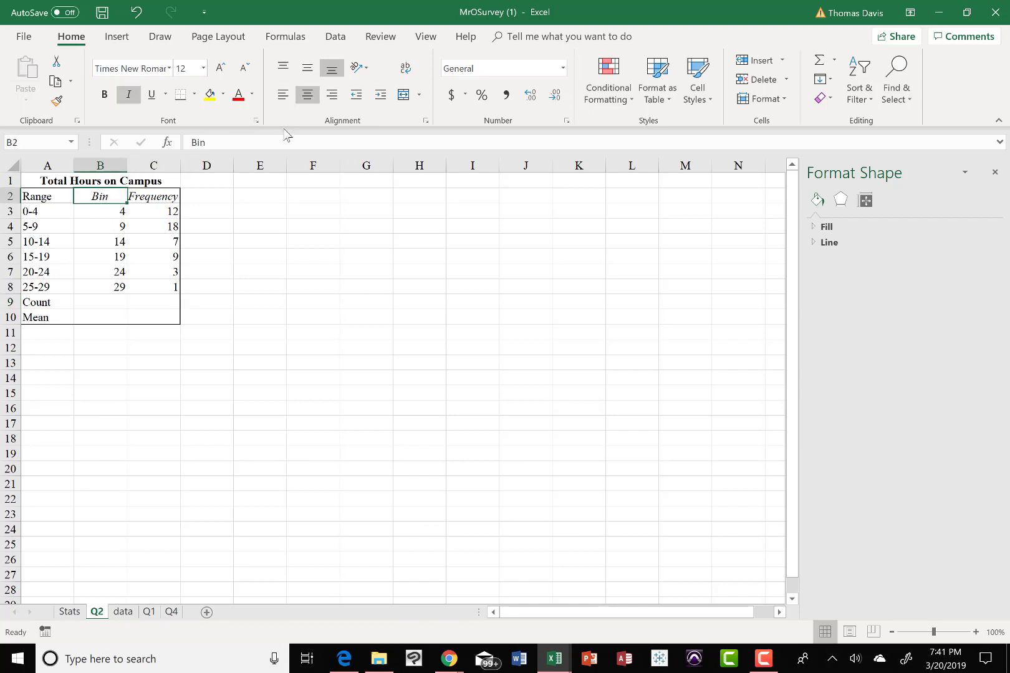
pyautogui.click(332, 94)
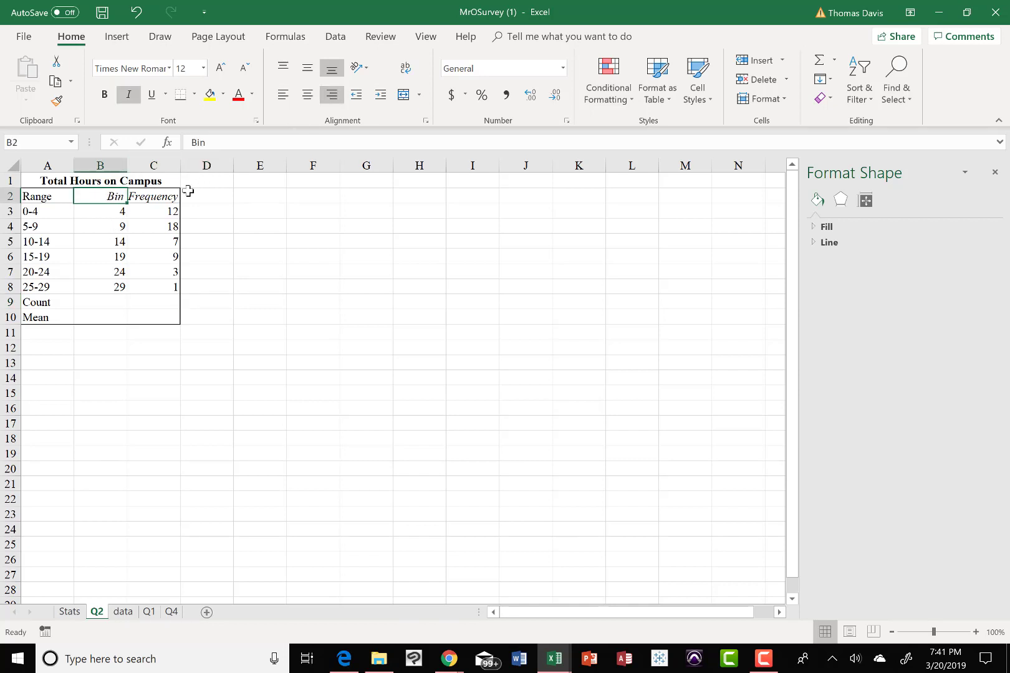
pyautogui.click(163, 196)
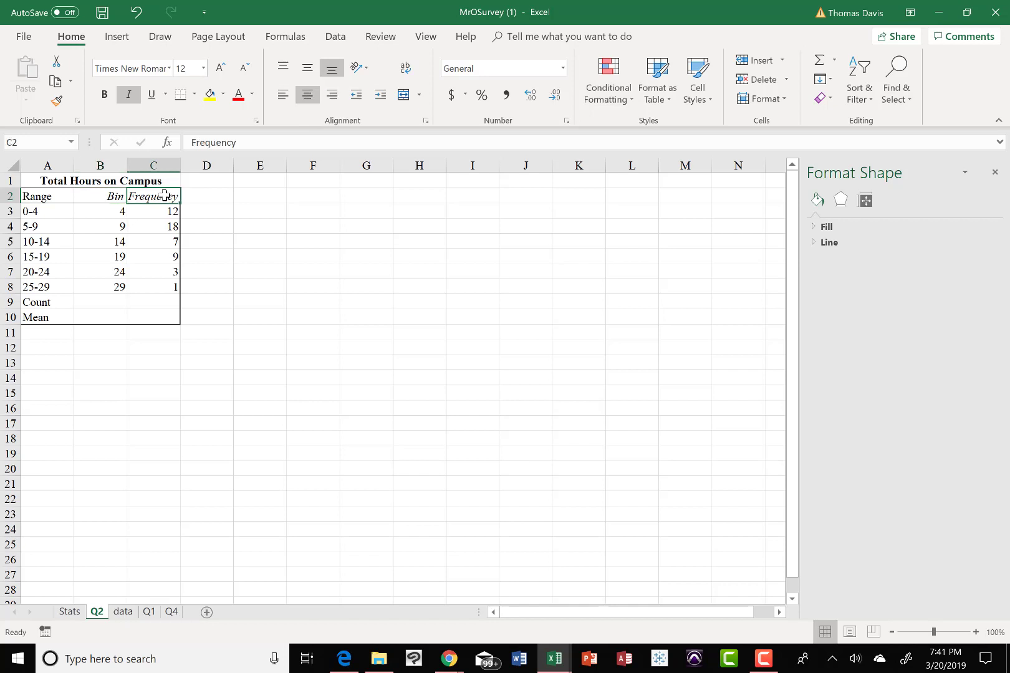
pyautogui.click(332, 94)
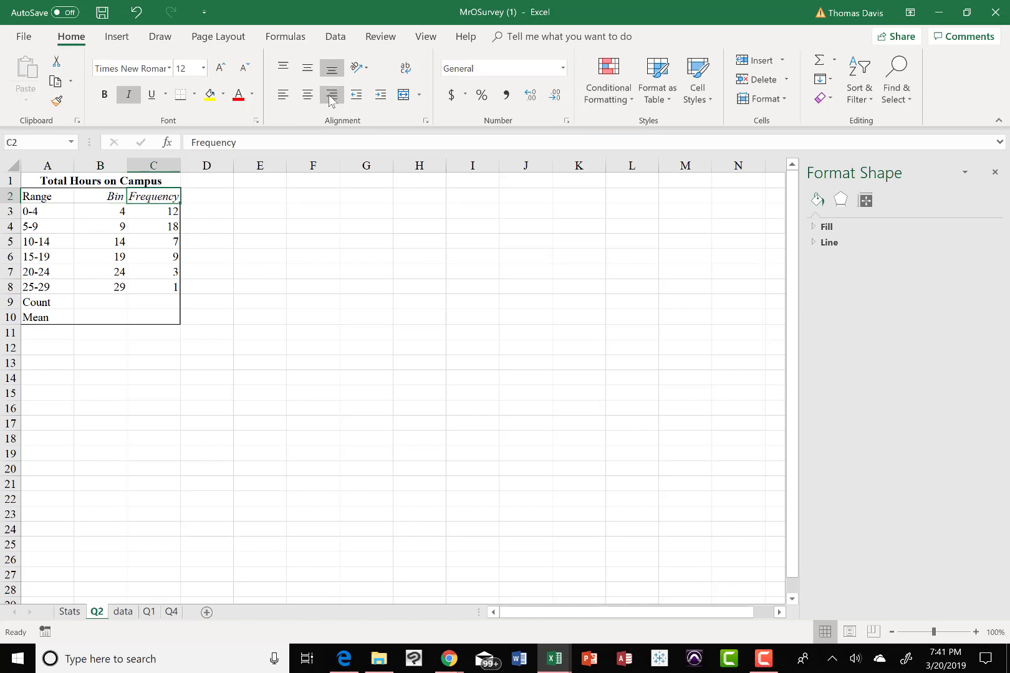
pyautogui.click(302, 256)
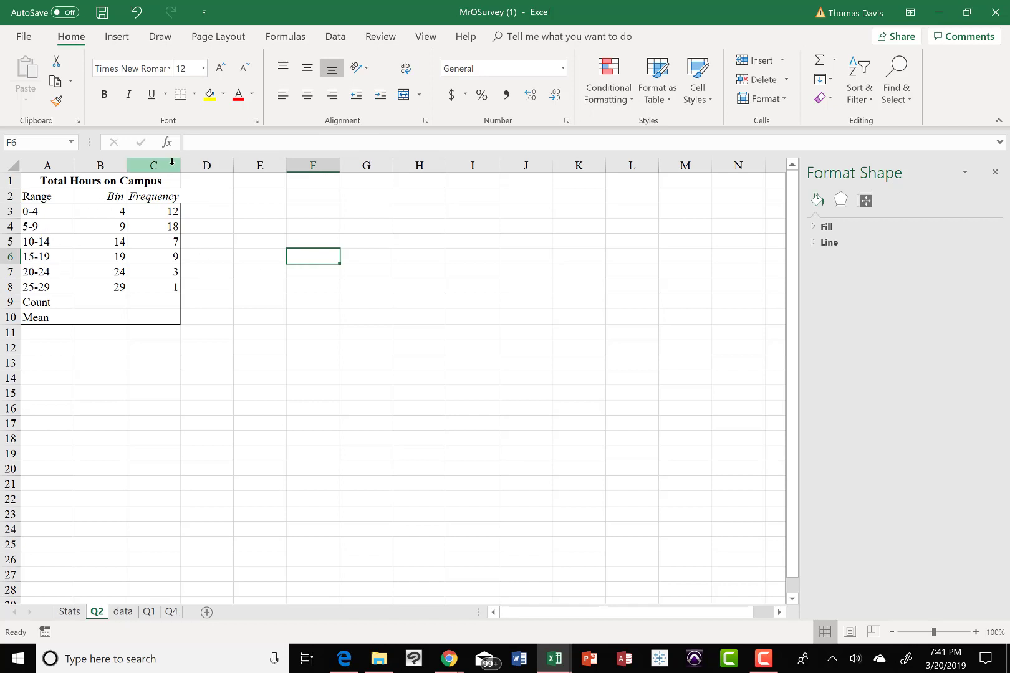
pyautogui.moveTo(180, 166); pyautogui.dragTo(189, 167)
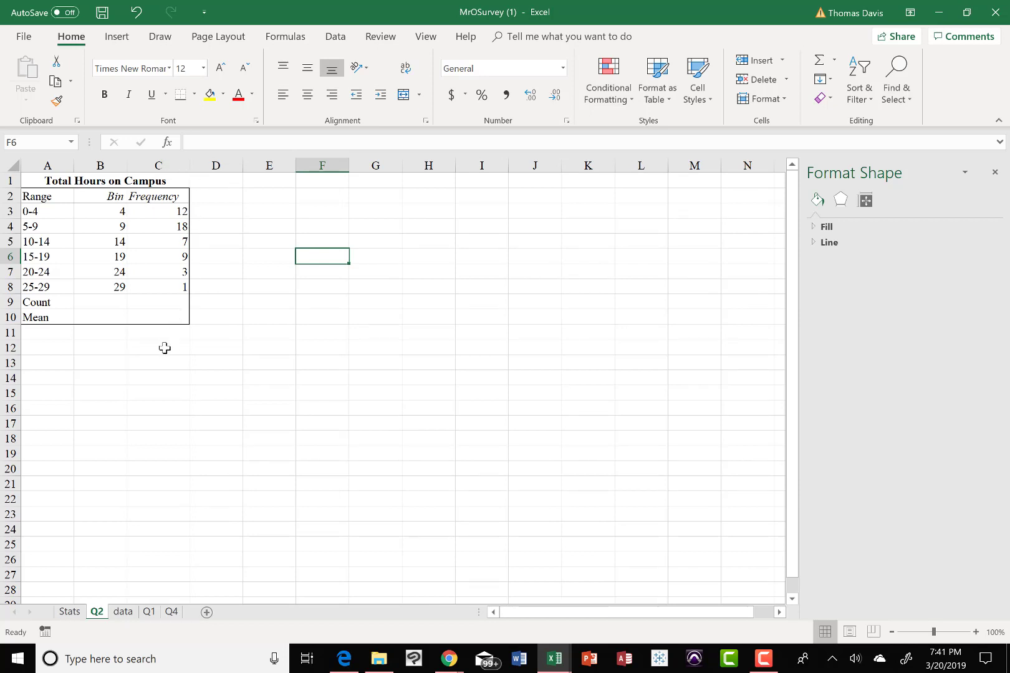
# Fill the header row A2:C2 with light gray.
pyautogui.click(70, 196)
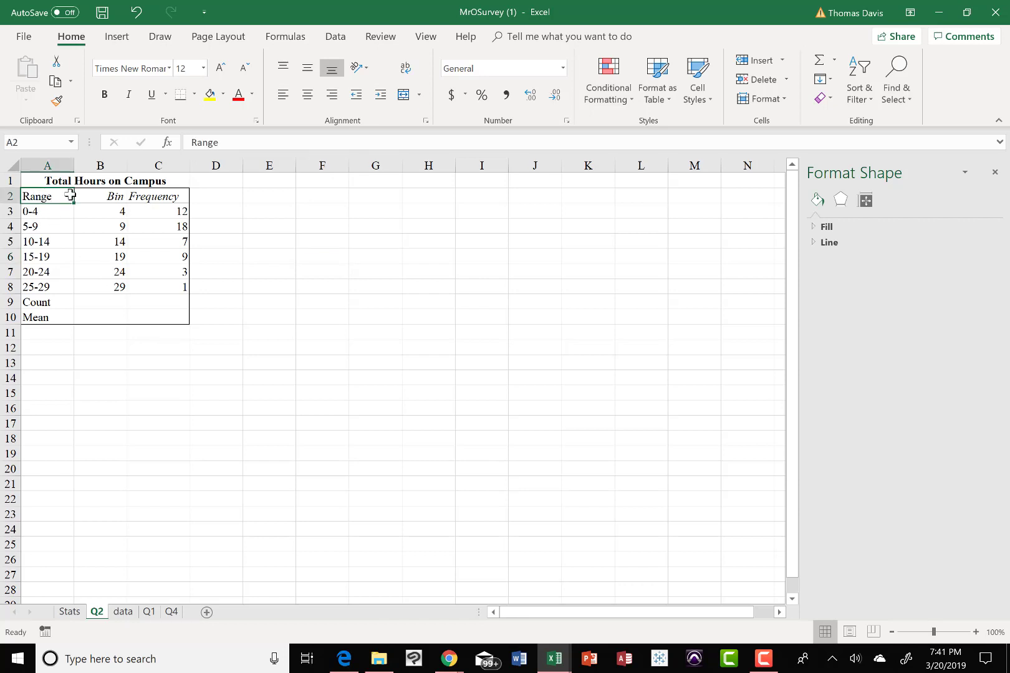
pyautogui.moveTo(70, 195); pyautogui.dragTo(153, 195)
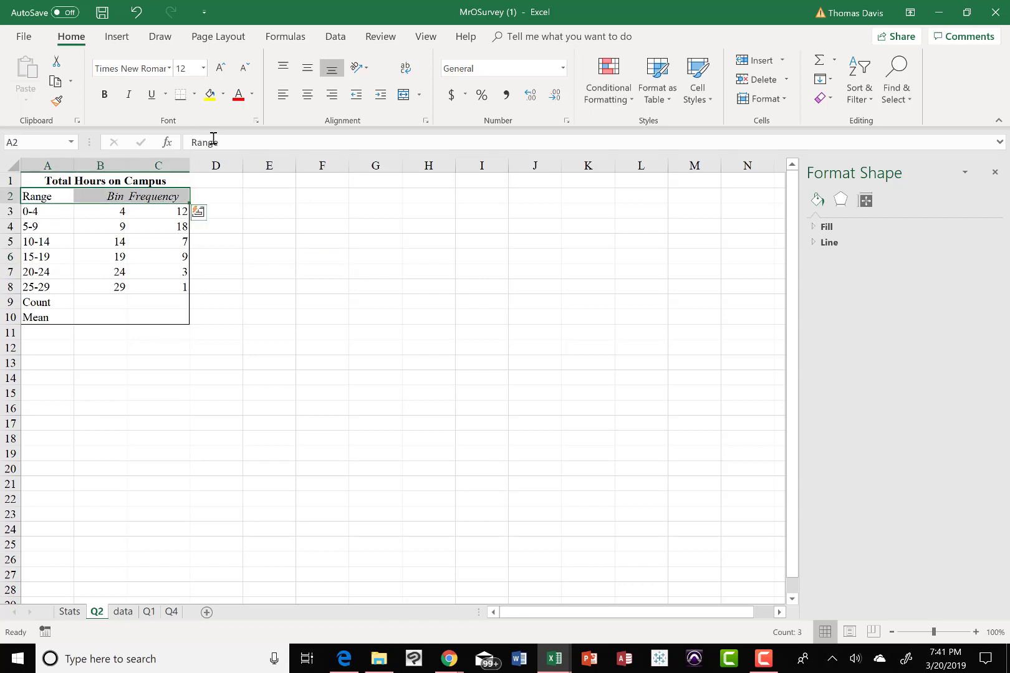
pyautogui.click(222, 94)
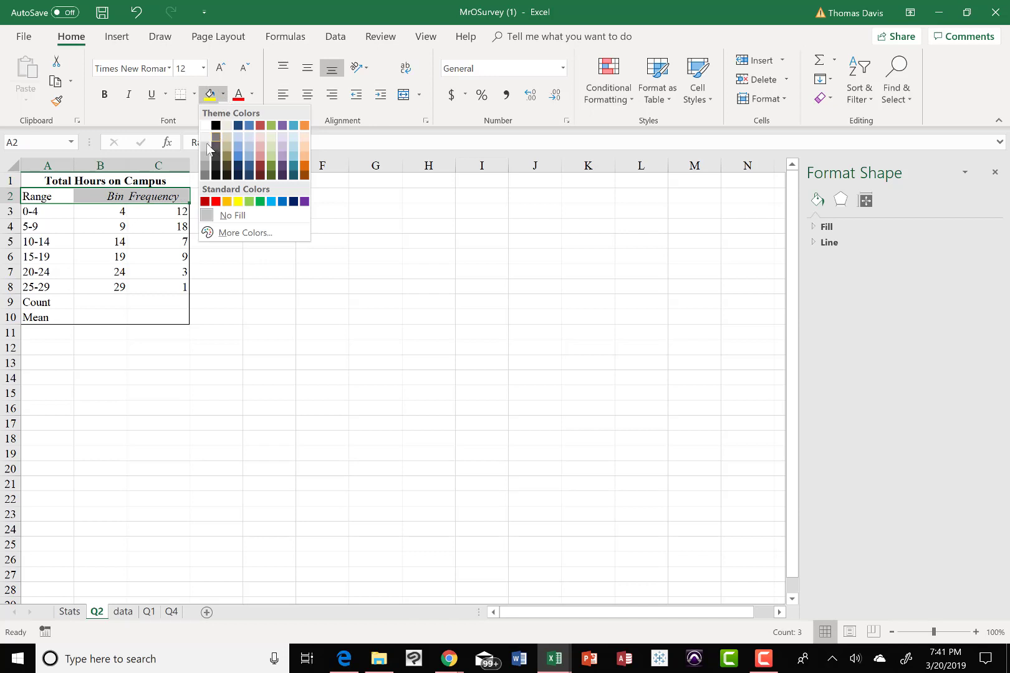
pyautogui.click(206, 145)
pyautogui.click(249, 268)
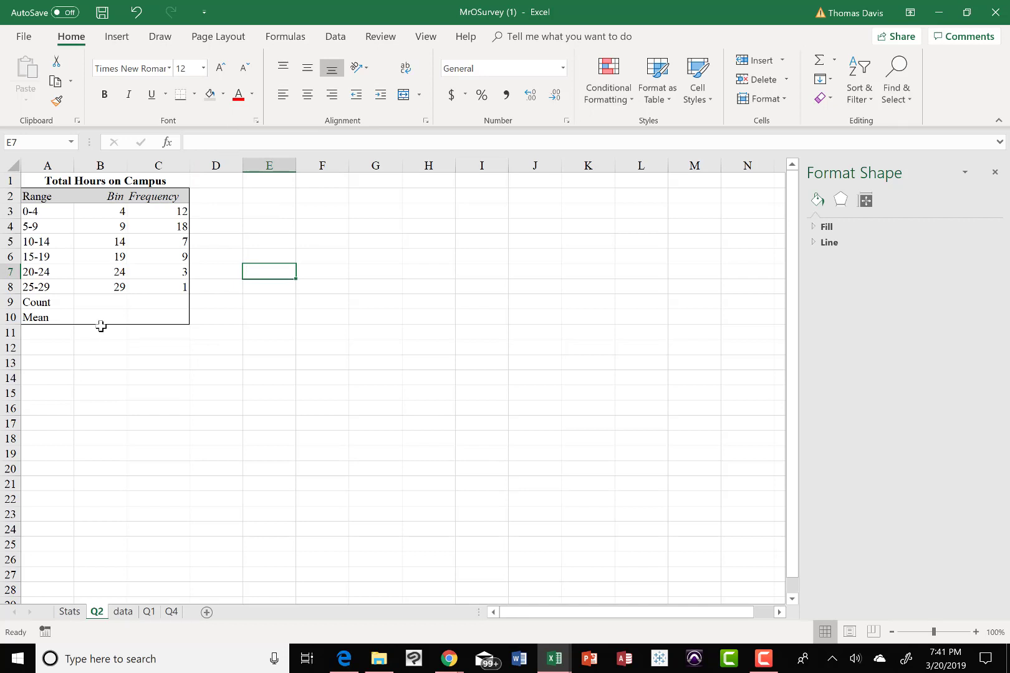
# Add a bottom border to A8:C8 to separate the 25-29 row from the Count row.
pyautogui.click(112, 301)
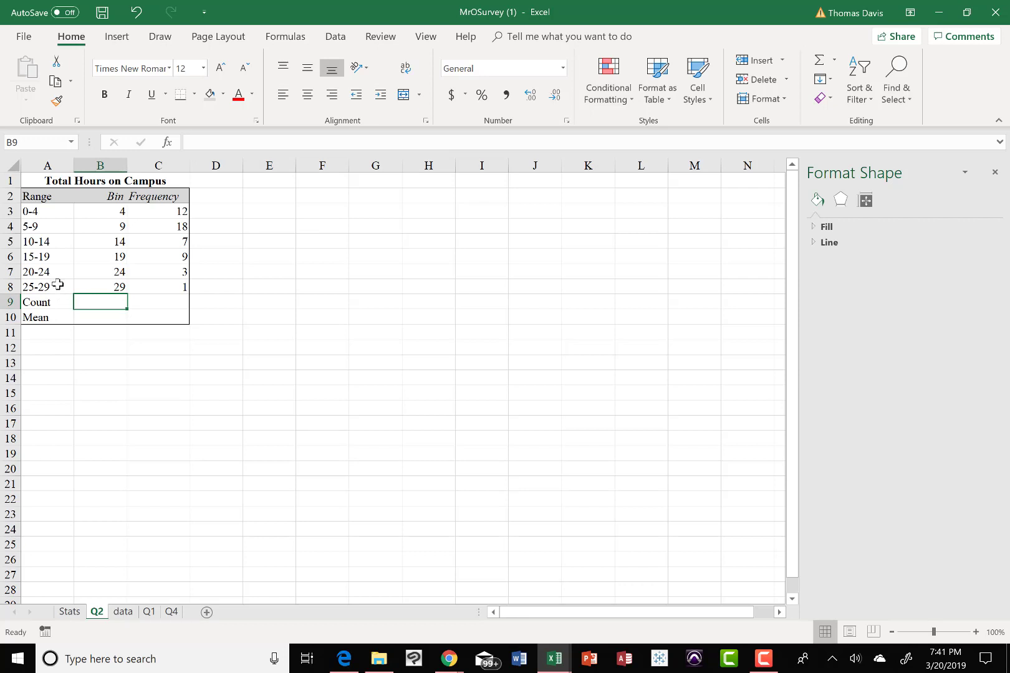
pyautogui.moveTo(56, 285); pyautogui.dragTo(163, 287)
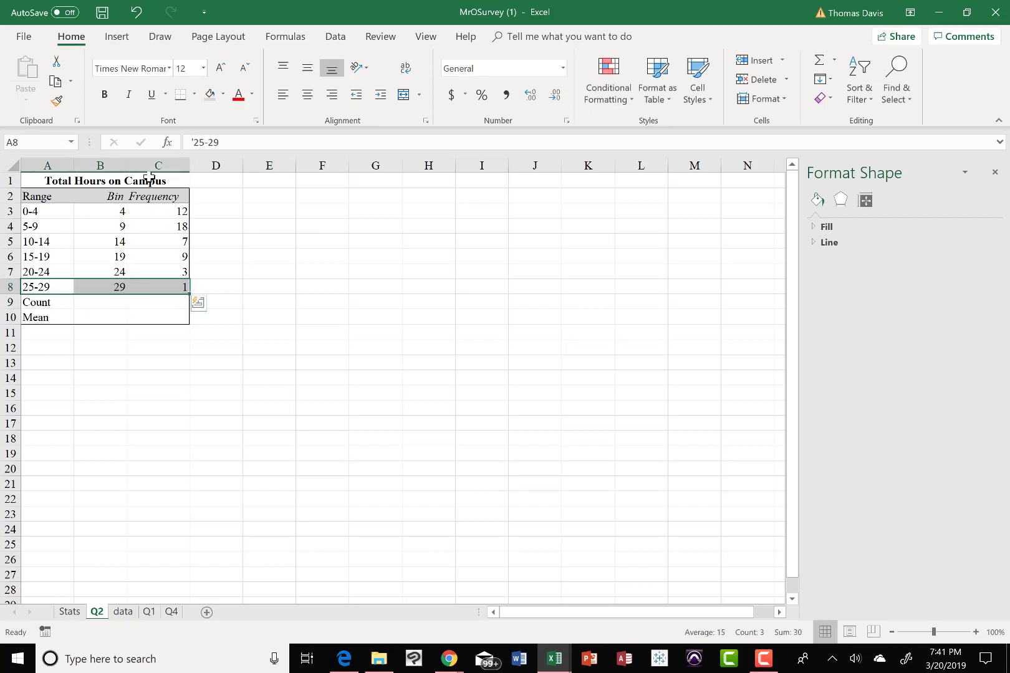
pyautogui.click(180, 94)
pyautogui.click(232, 225)
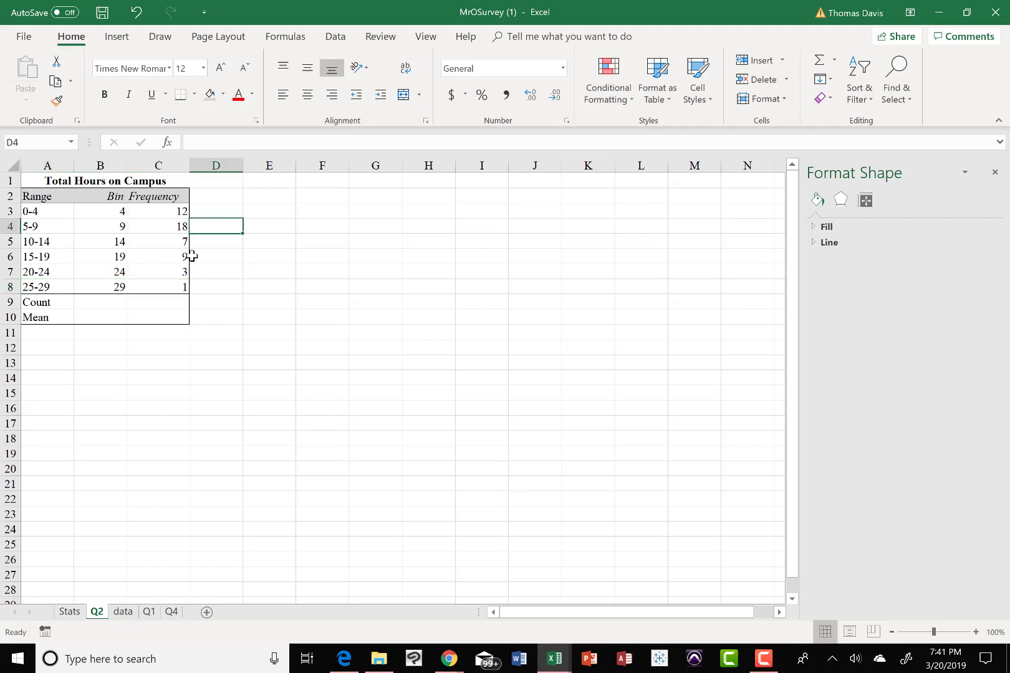
pyautogui.click(104, 303)
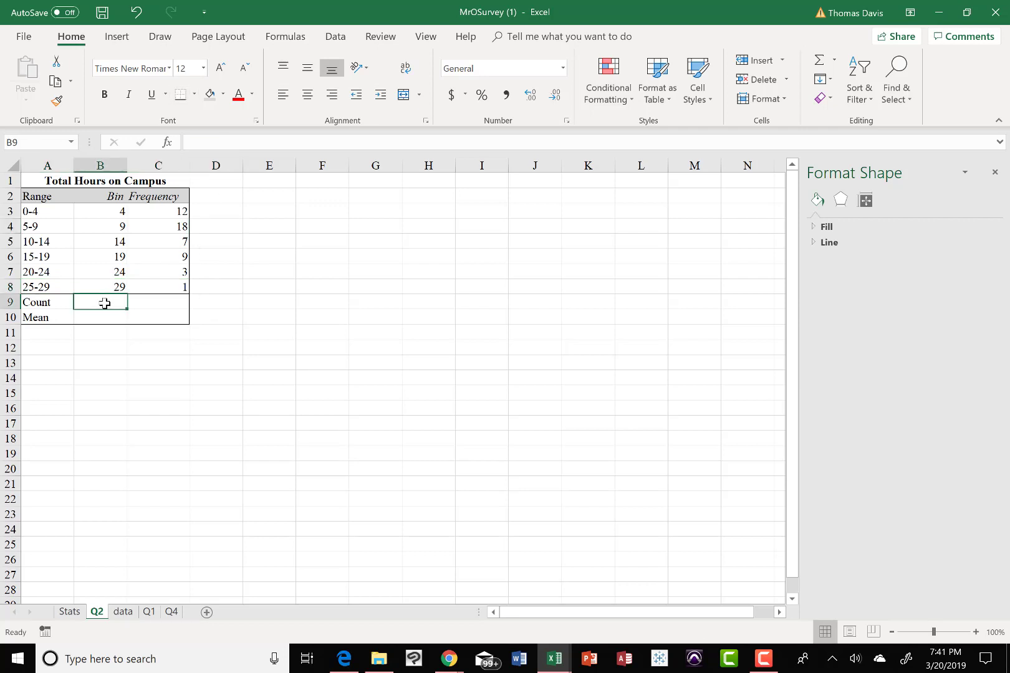
pyautogui.write('=')
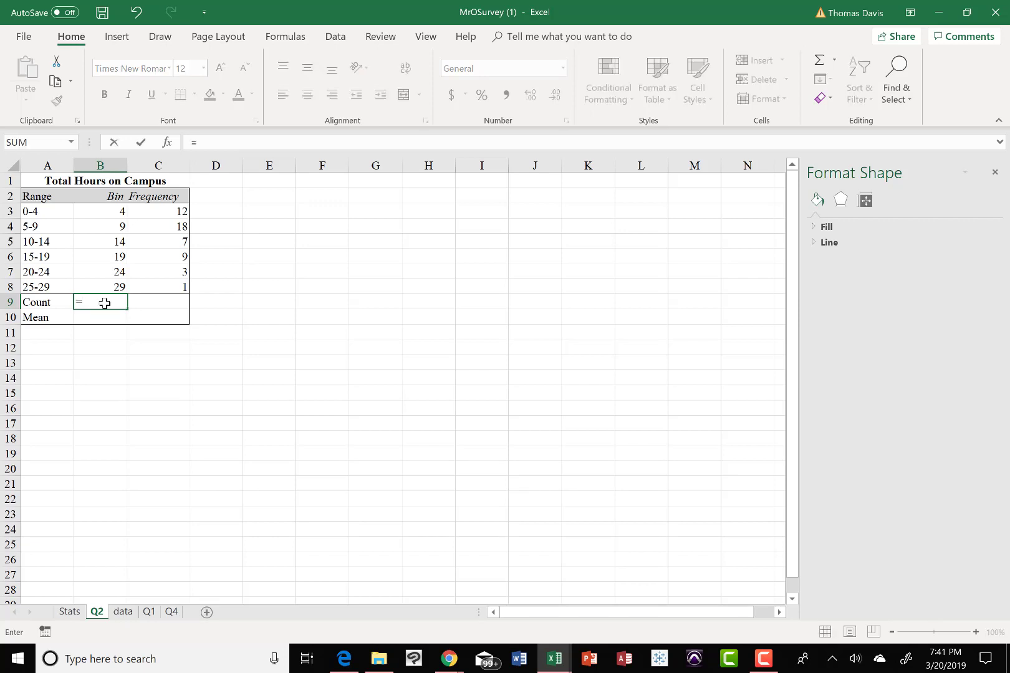
pyautogui.press('Escape')
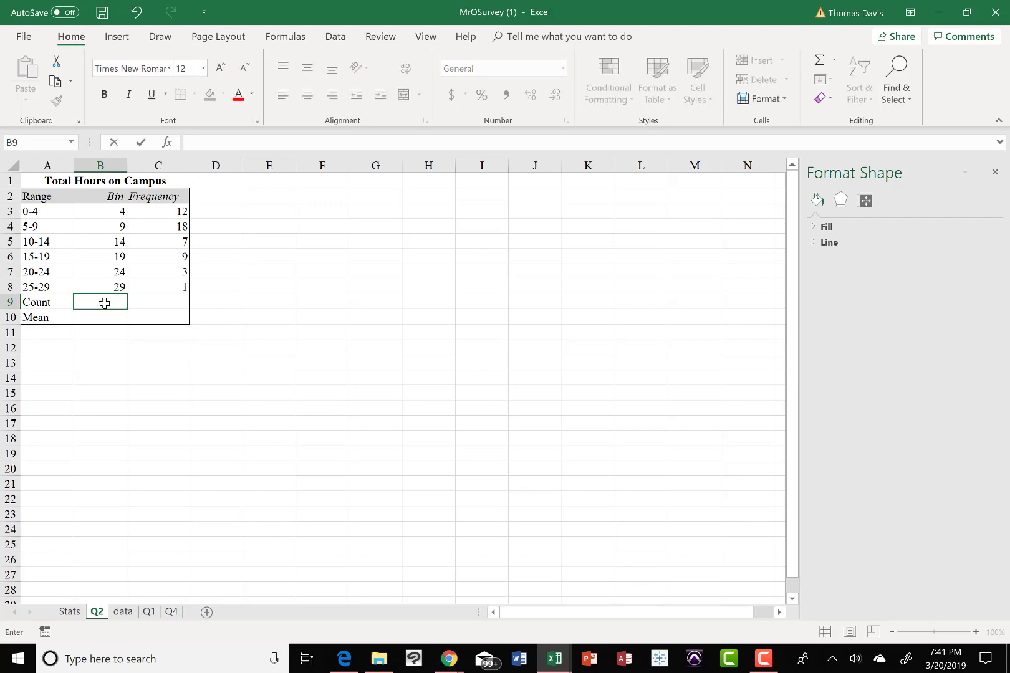
# Enter the formula =count(hours) in C9 for the Count row.
pyautogui.click(166, 304)
pyautogui.write('=')
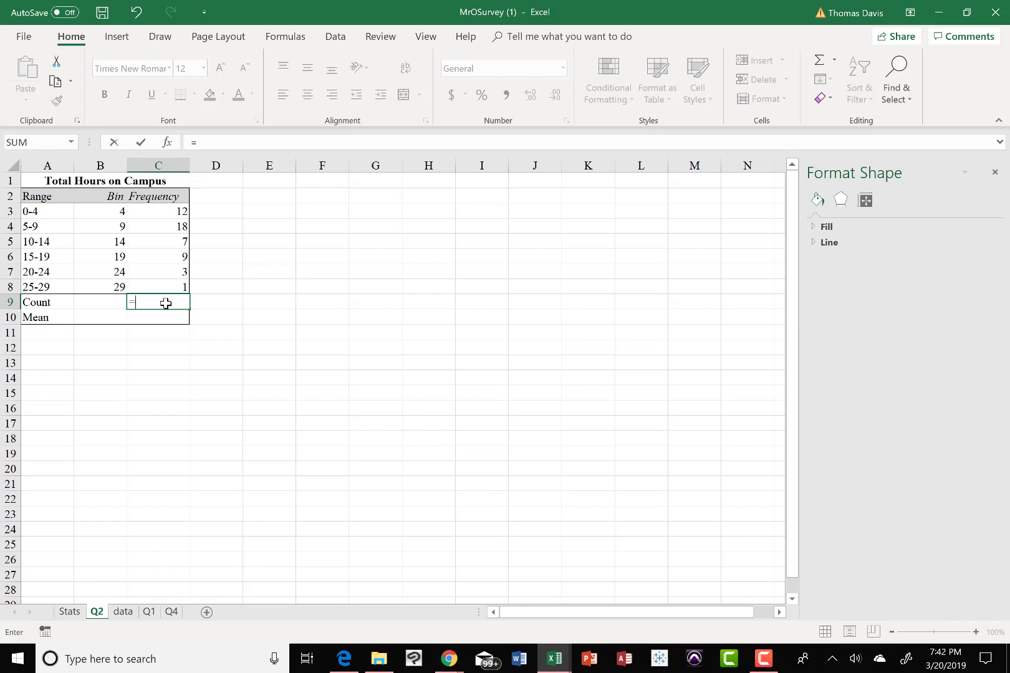
pyautogui.write('count(')
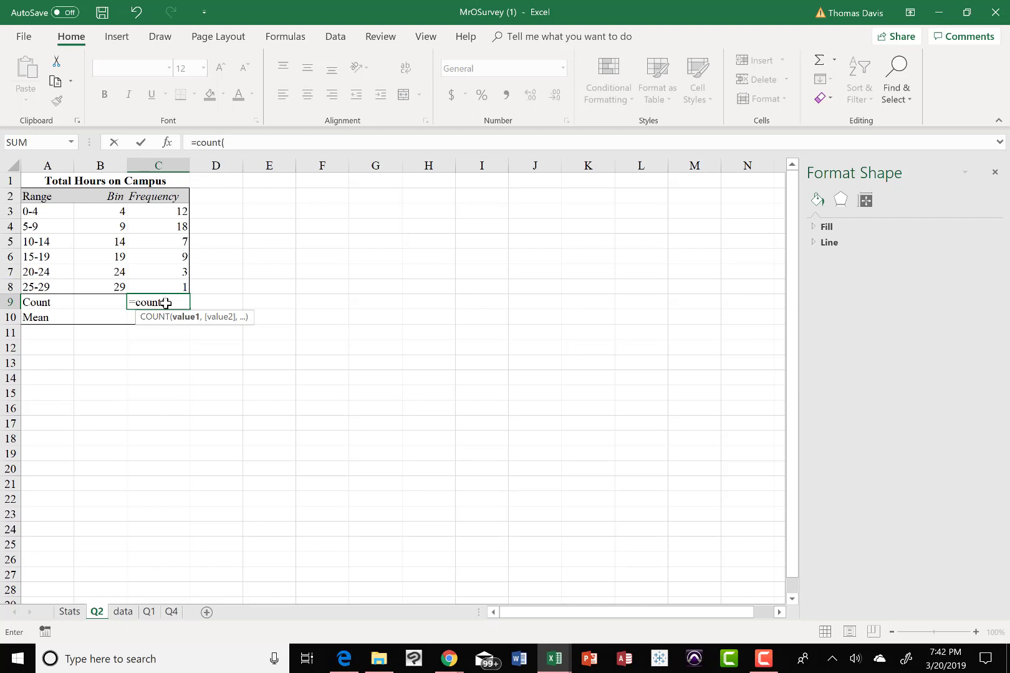
pyautogui.write('hours)')
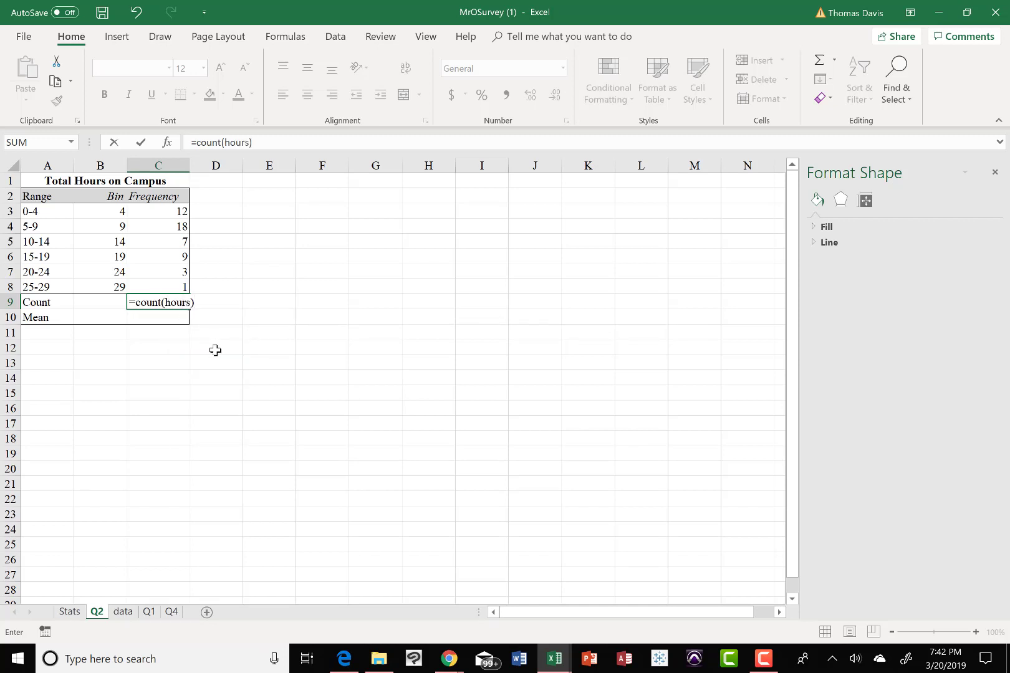
pyautogui.press('Return')
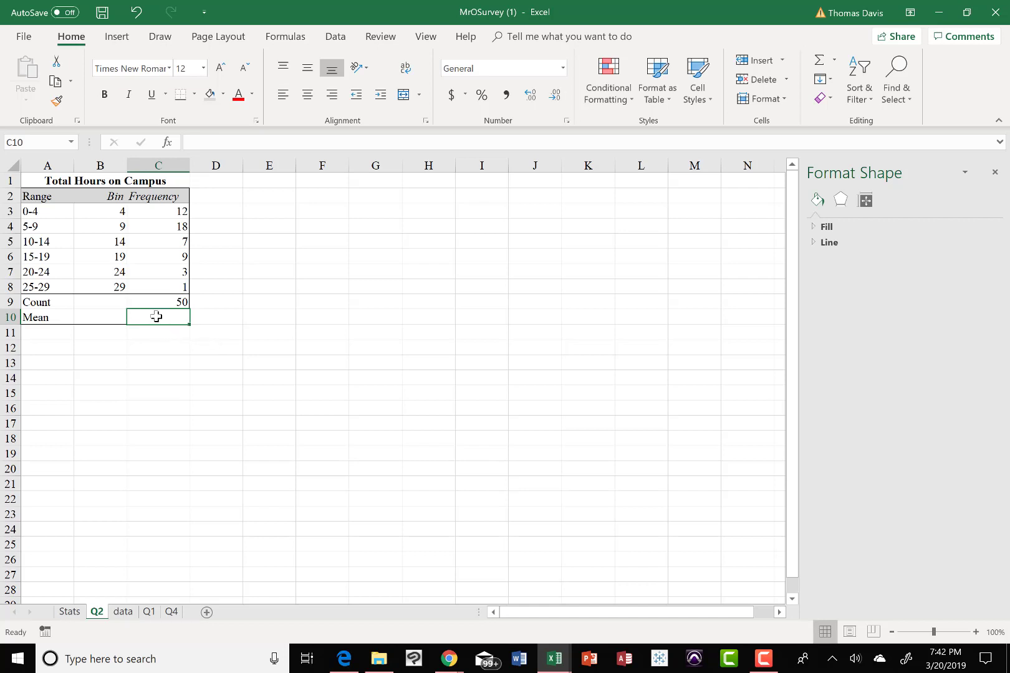
# Enter the formula =average(hours) in C10 for the Mean row.
pyautogui.write('=av')
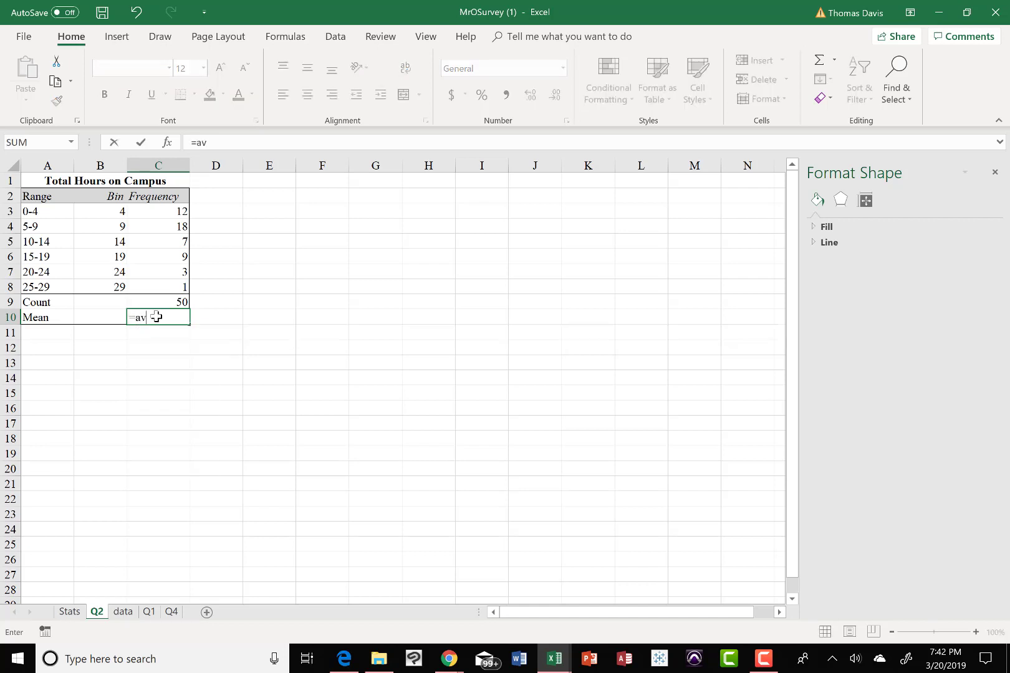
pyautogui.write('erage')
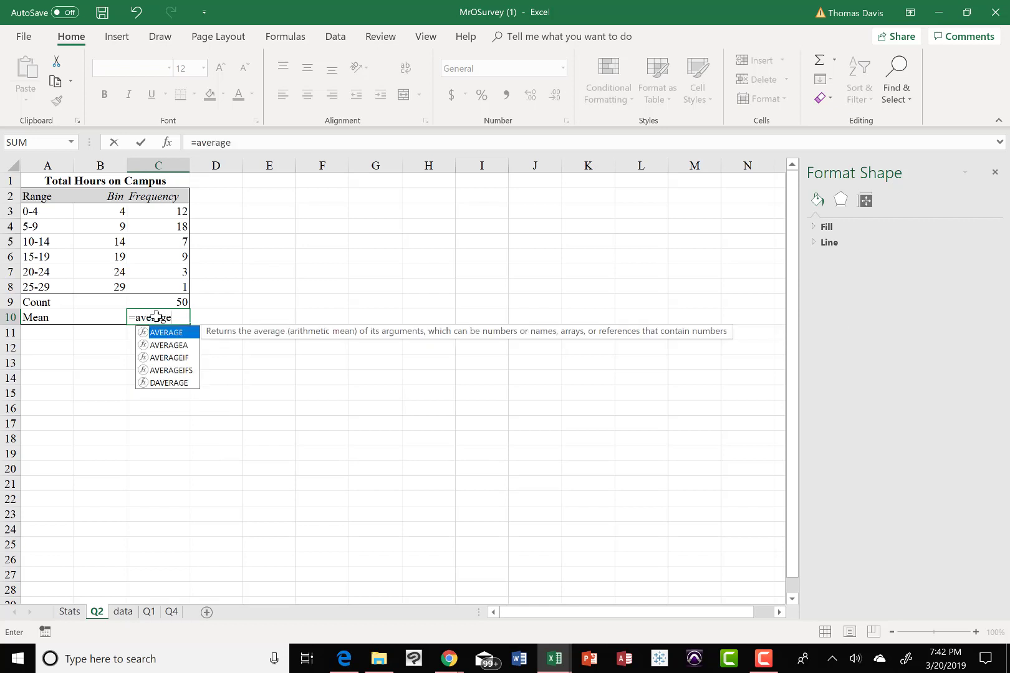
pyautogui.write('(')
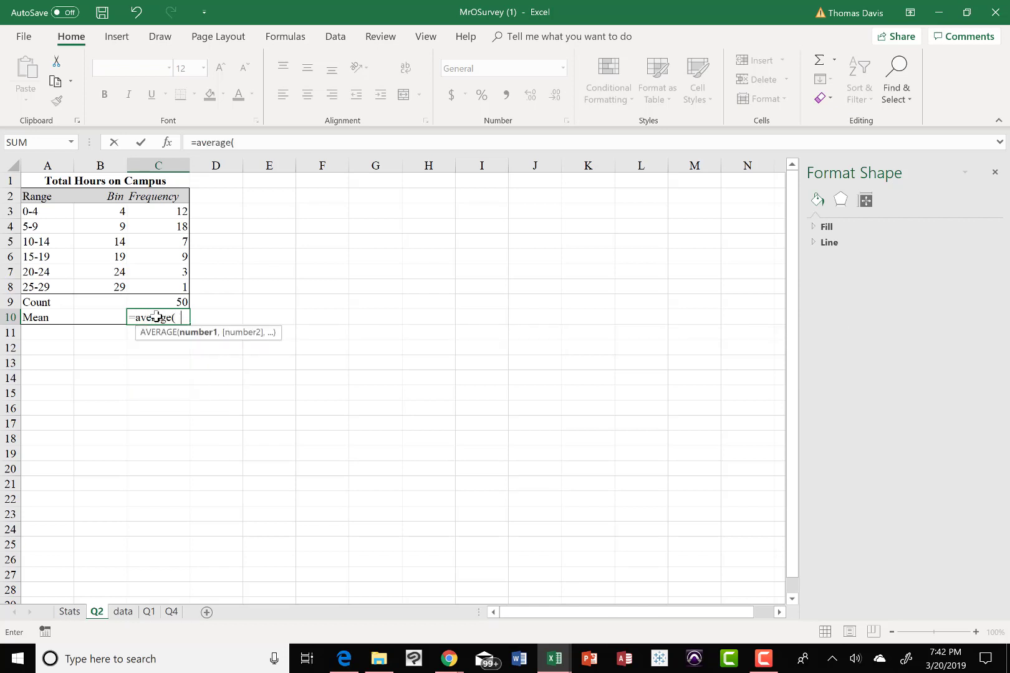
pyautogui.write('hours)')
pyautogui.press('Return')
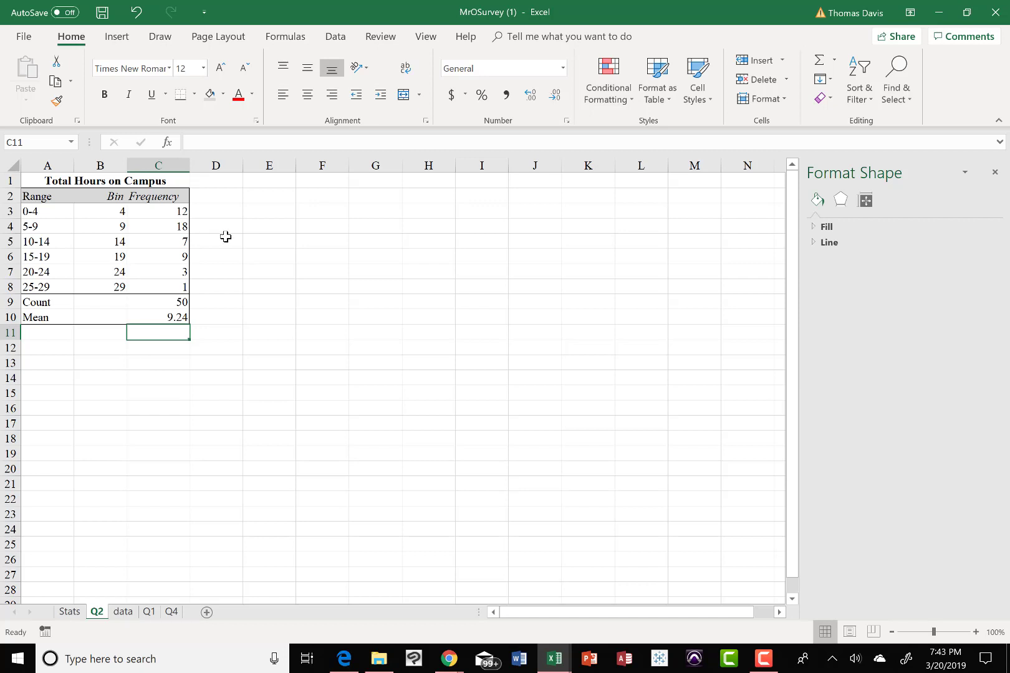
# Insert a 2-D clustered column chart from the Range labels A2:A8 and the Frequency values C2:C8.
pyautogui.moveTo(51, 197); pyautogui.dragTo(56, 288)
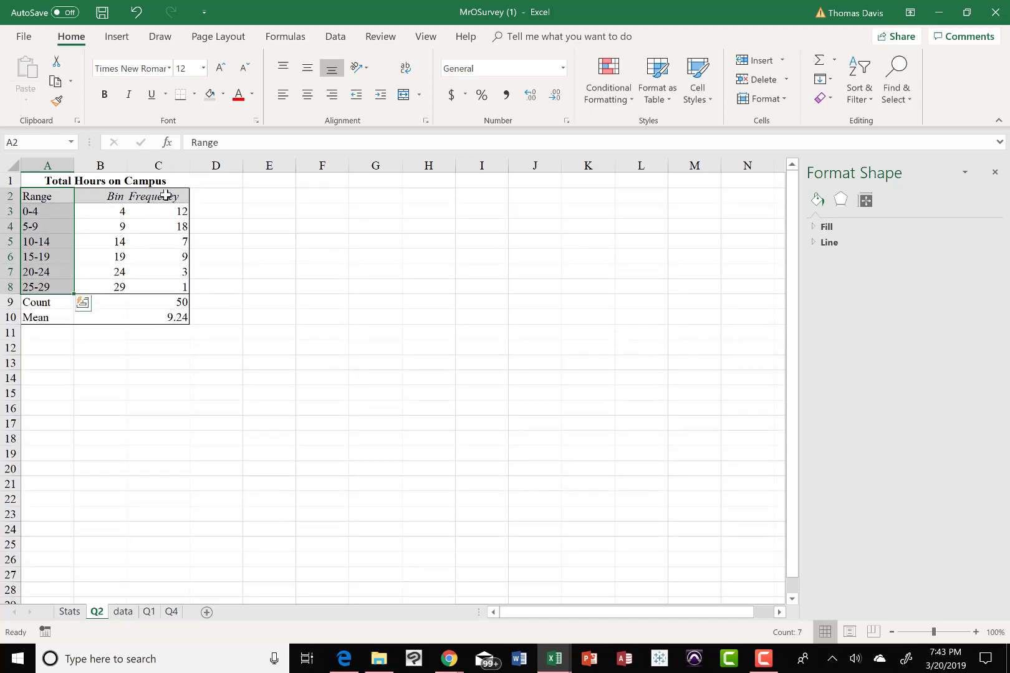
pyautogui.moveTo(165, 196); pyautogui.dragTo(167, 280)
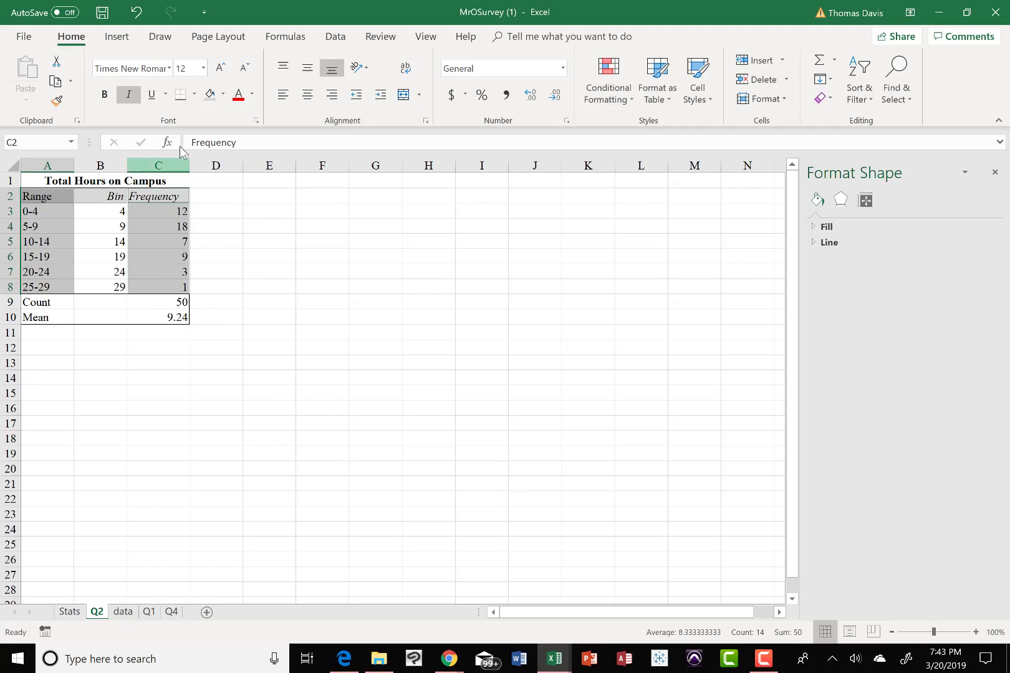
pyautogui.click(119, 37)
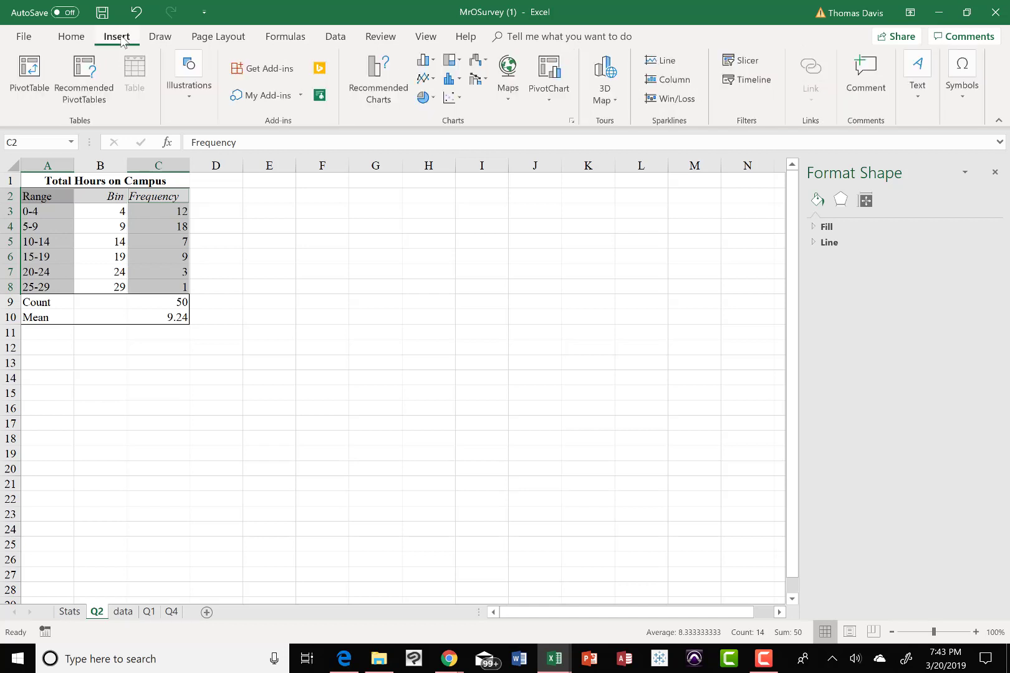
pyautogui.click(432, 61)
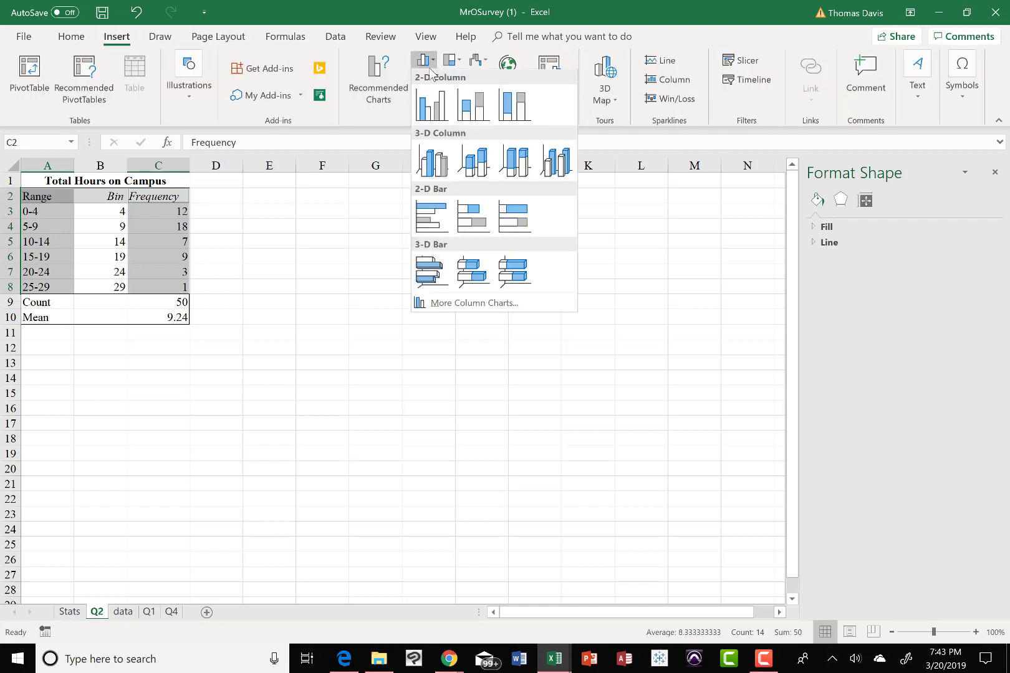
pyautogui.click(426, 162)
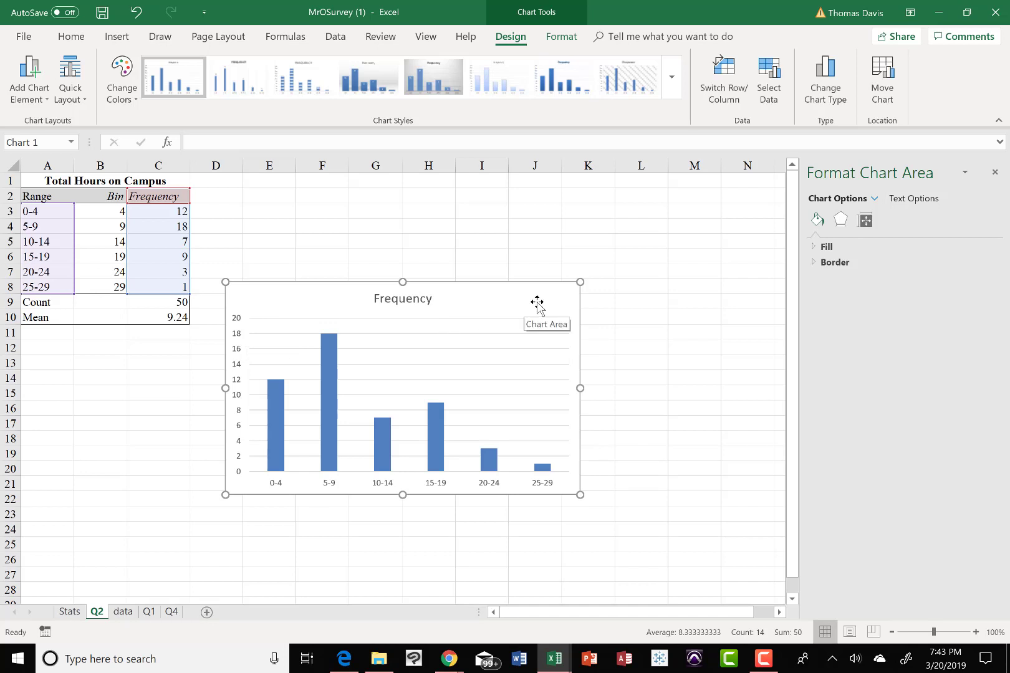
# Move the column chart below the frequency table and enlarge it to span about columns A to L, rows 13 to 31.
pyautogui.moveTo(536, 302); pyautogui.dragTo(336, 375)
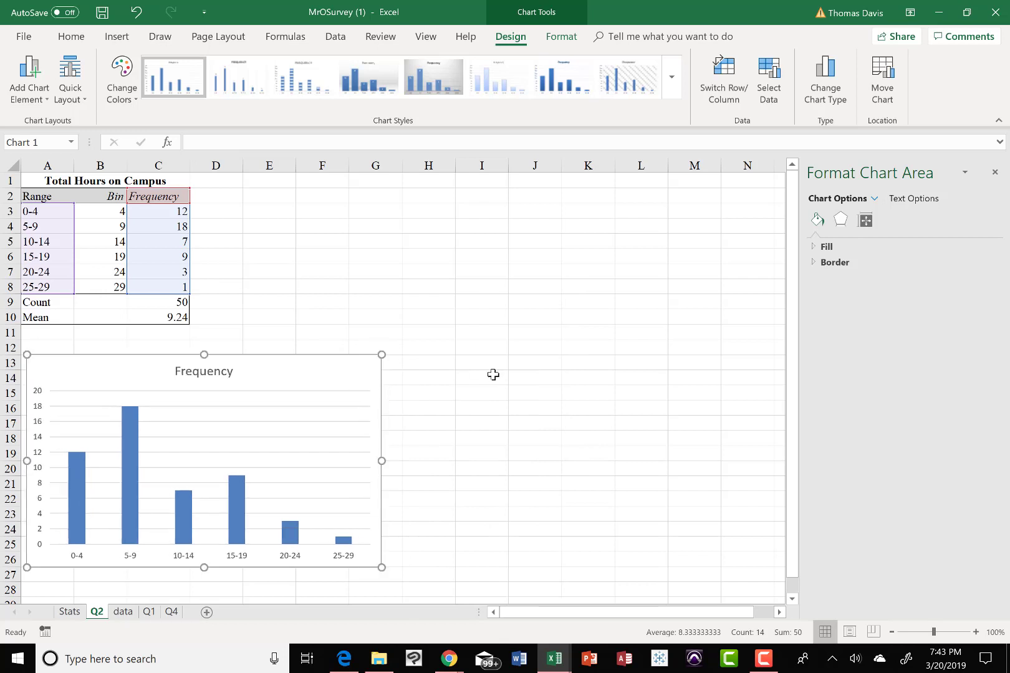
pyautogui.scroll(-1, 492, 374)
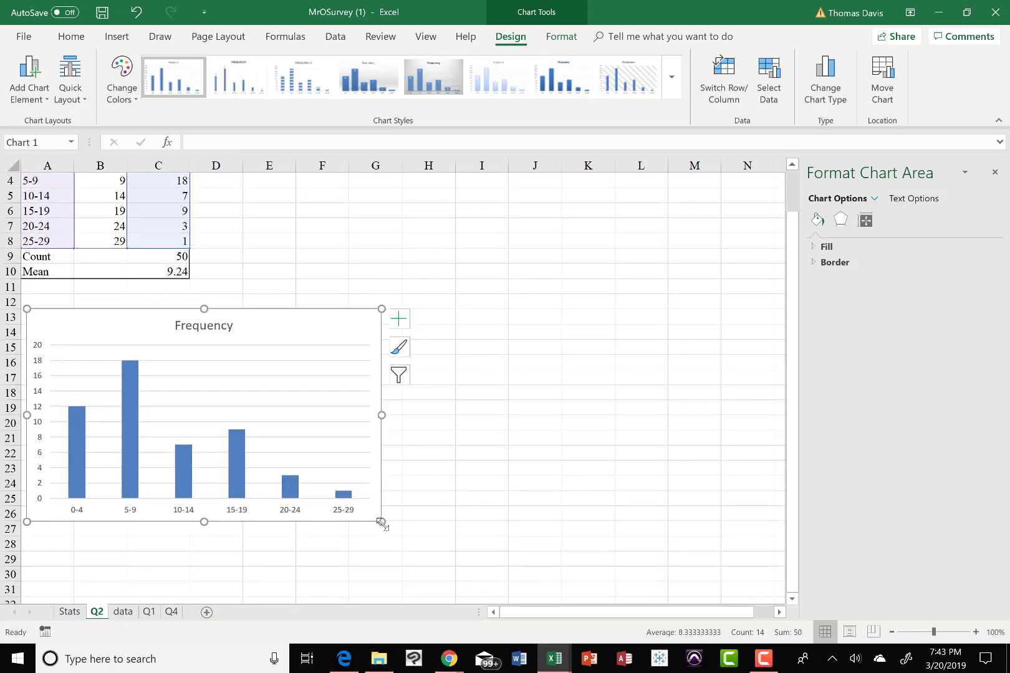
pyautogui.moveTo(381, 522); pyautogui.dragTo(665, 591)
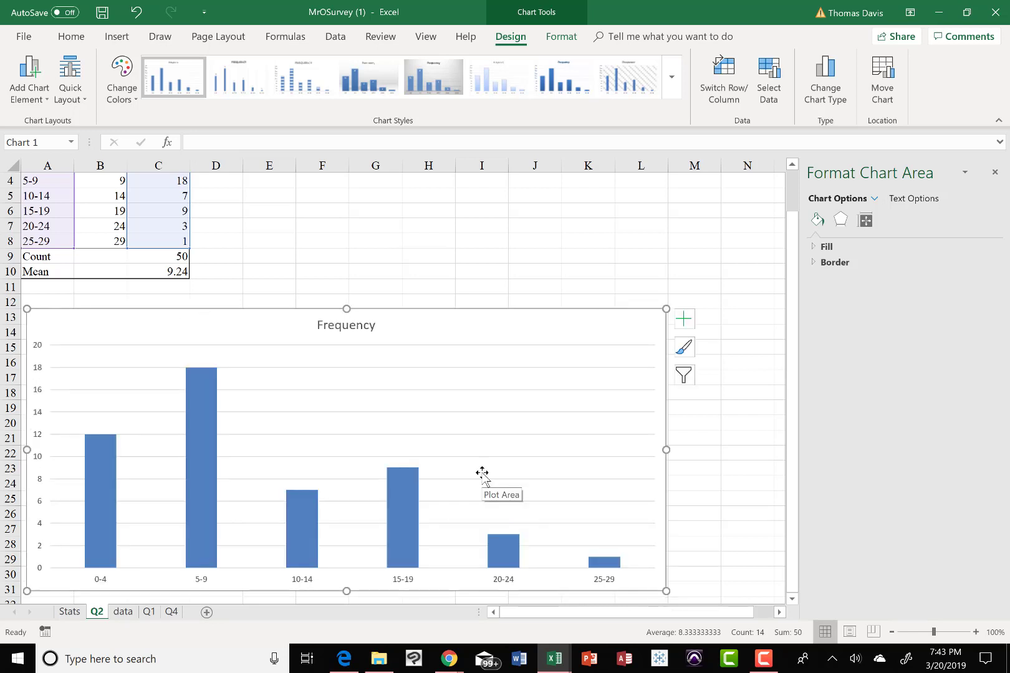
# Set the frequency series' gap width to 0% and delete the chart's major horizontal gridlines.
pyautogui.scroll(-2, 482, 473)
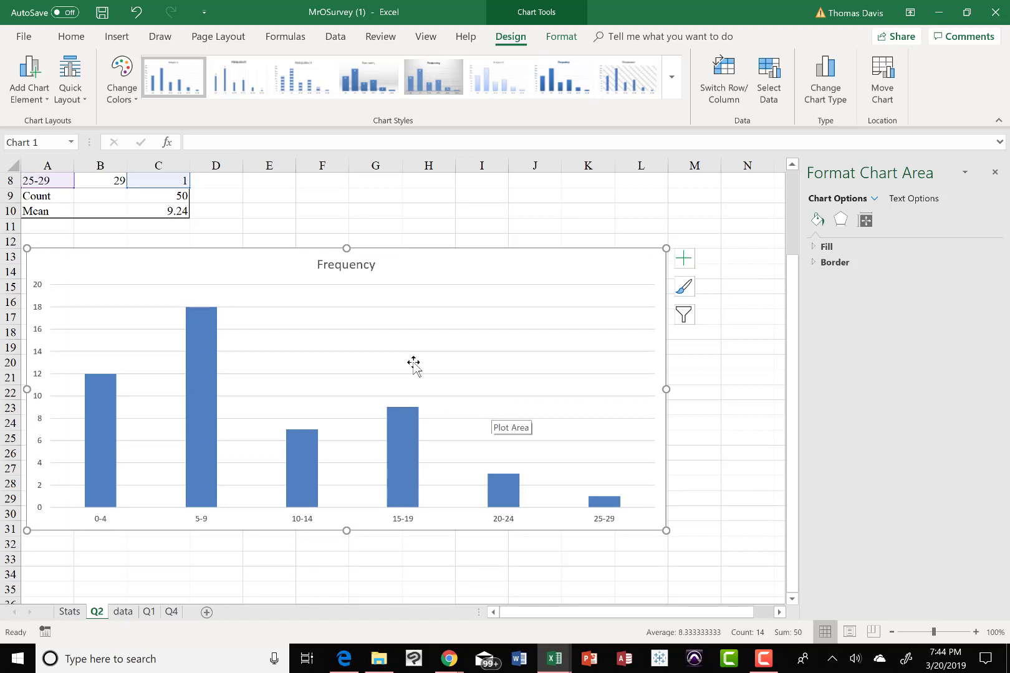
pyautogui.click(204, 374)
pyautogui.rightClick(204, 377)
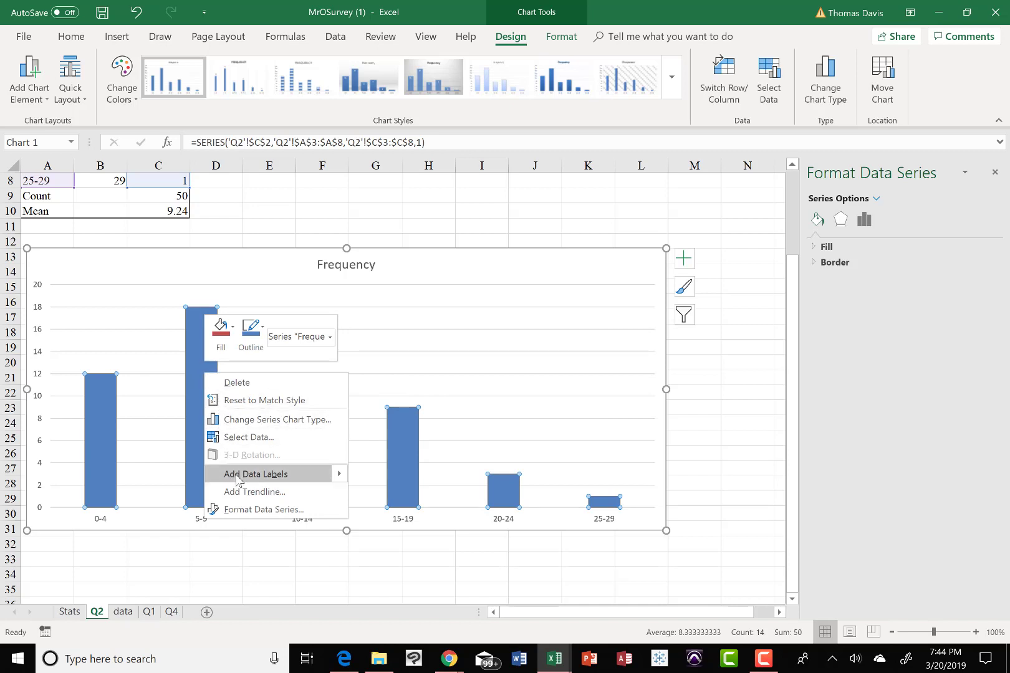
pyautogui.click(243, 510)
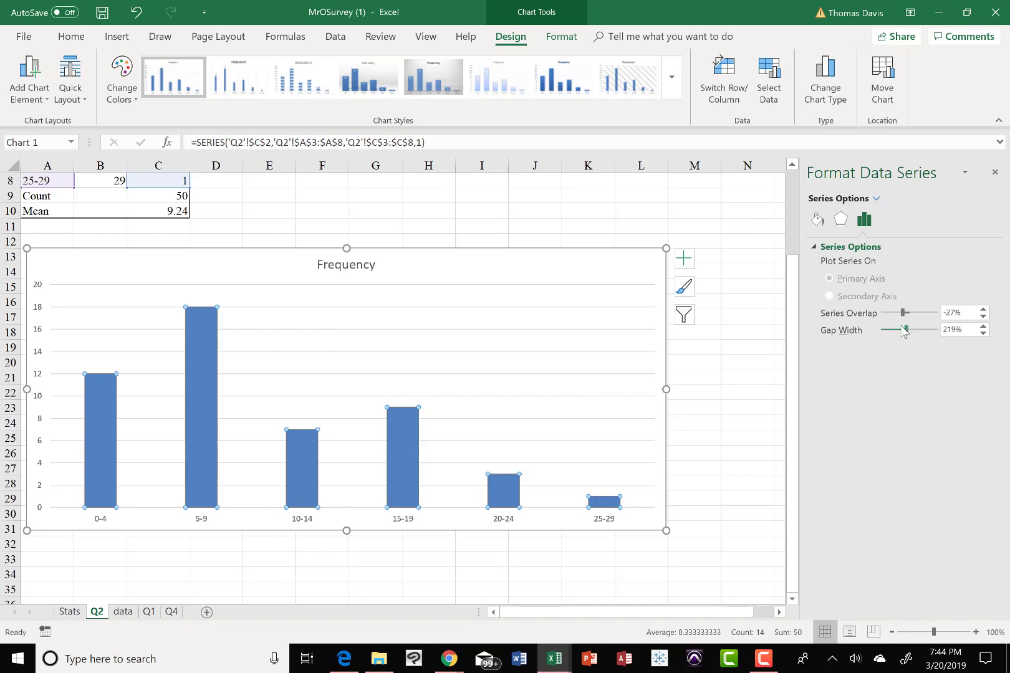
pyautogui.moveTo(906, 330); pyautogui.dragTo(876, 338)
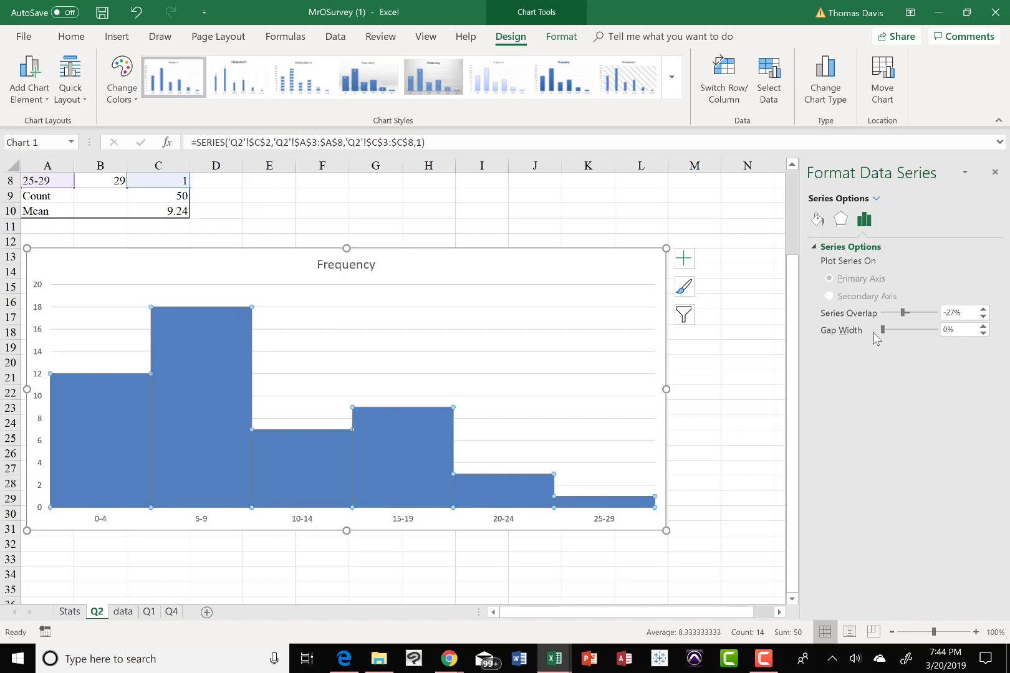
pyautogui.click(505, 330)
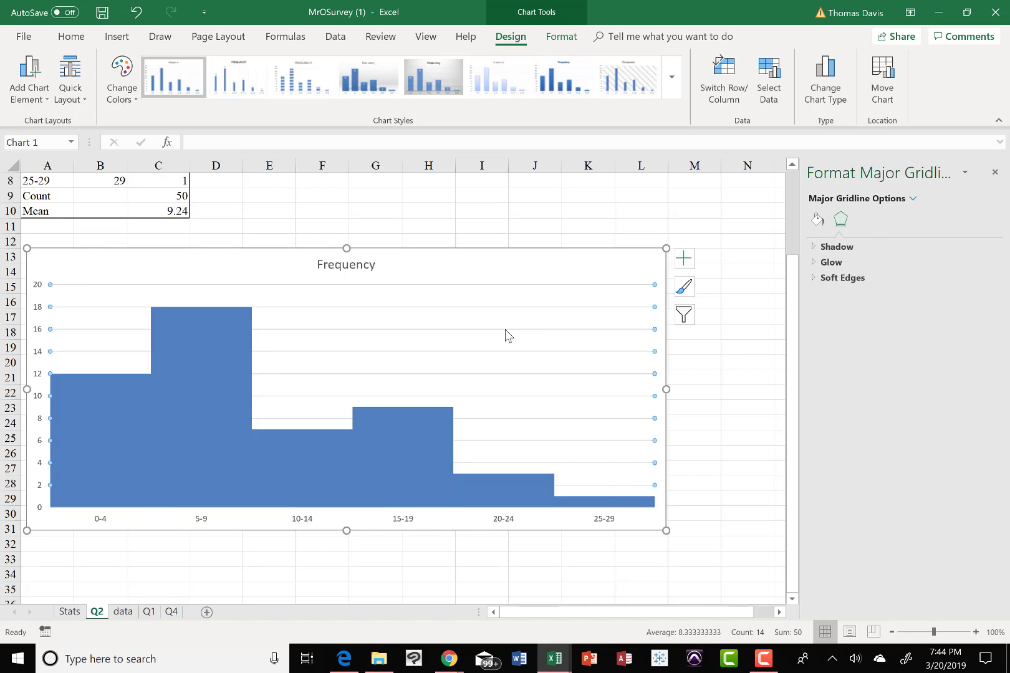
pyautogui.press('Escape')
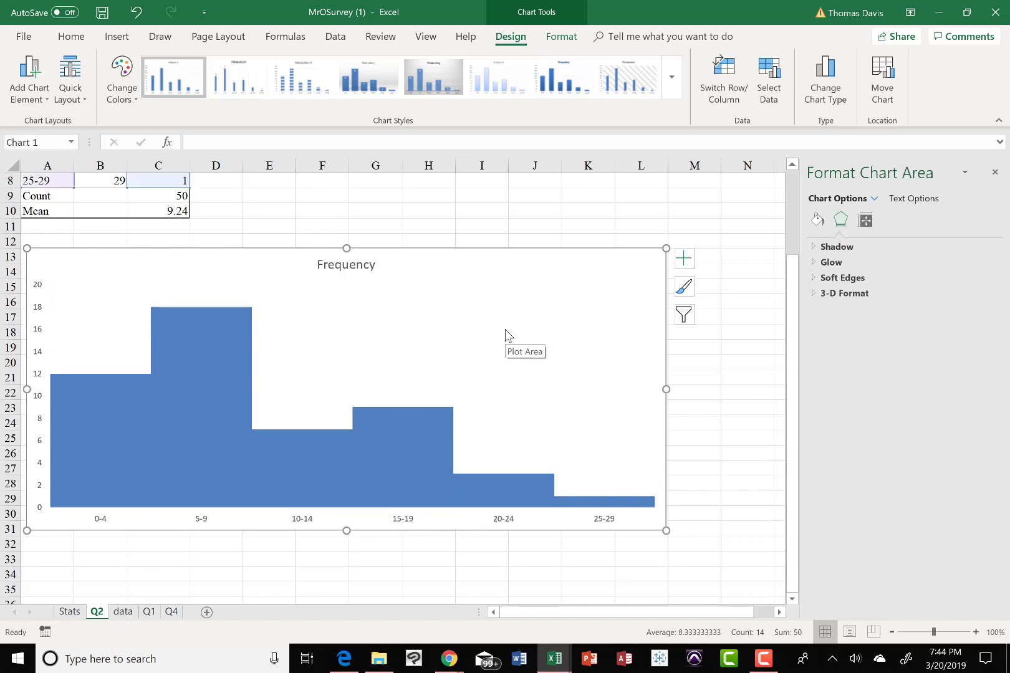
# Change the chart title to "HIstogram of Hours on Campus" and make it bold.
pyautogui.click(360, 266)
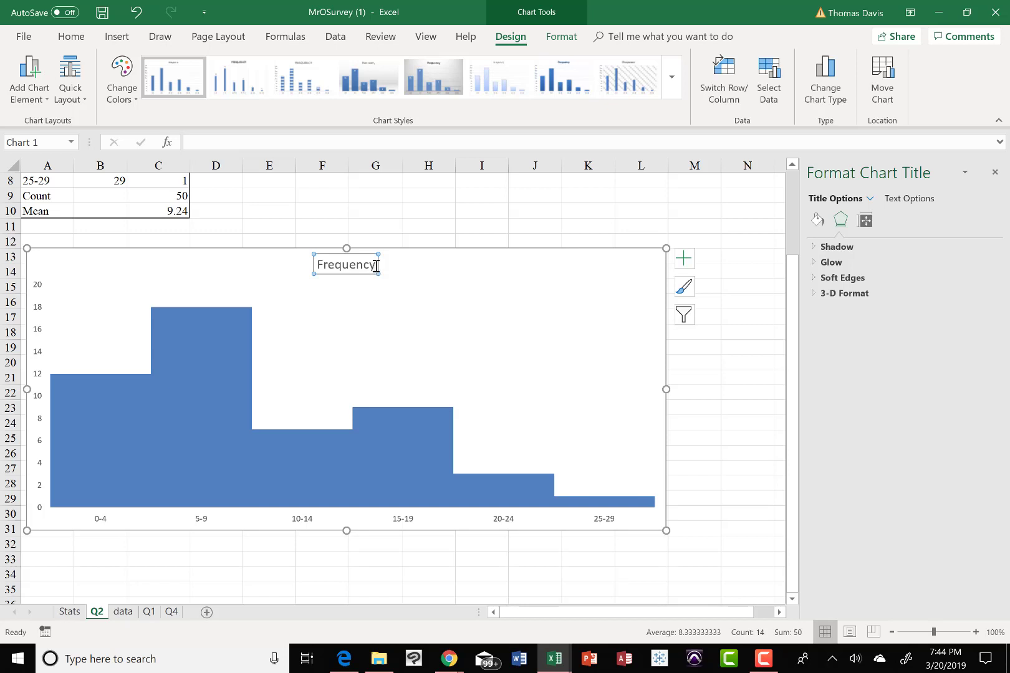
pyautogui.click(376, 266)
pyautogui.doubleClick(329, 265)
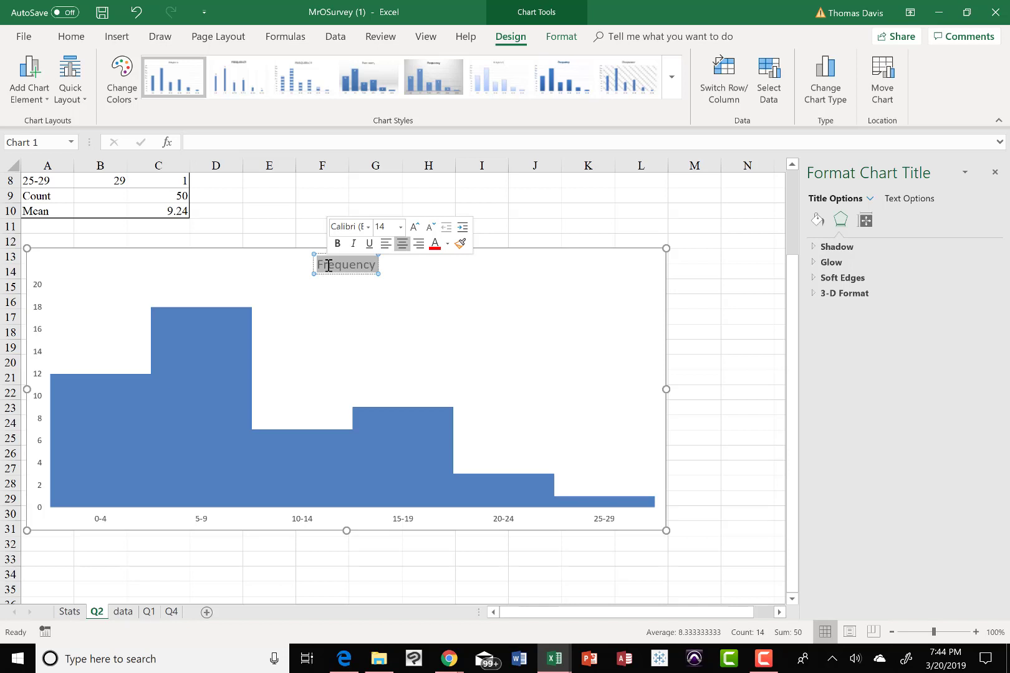
pyautogui.write('H')
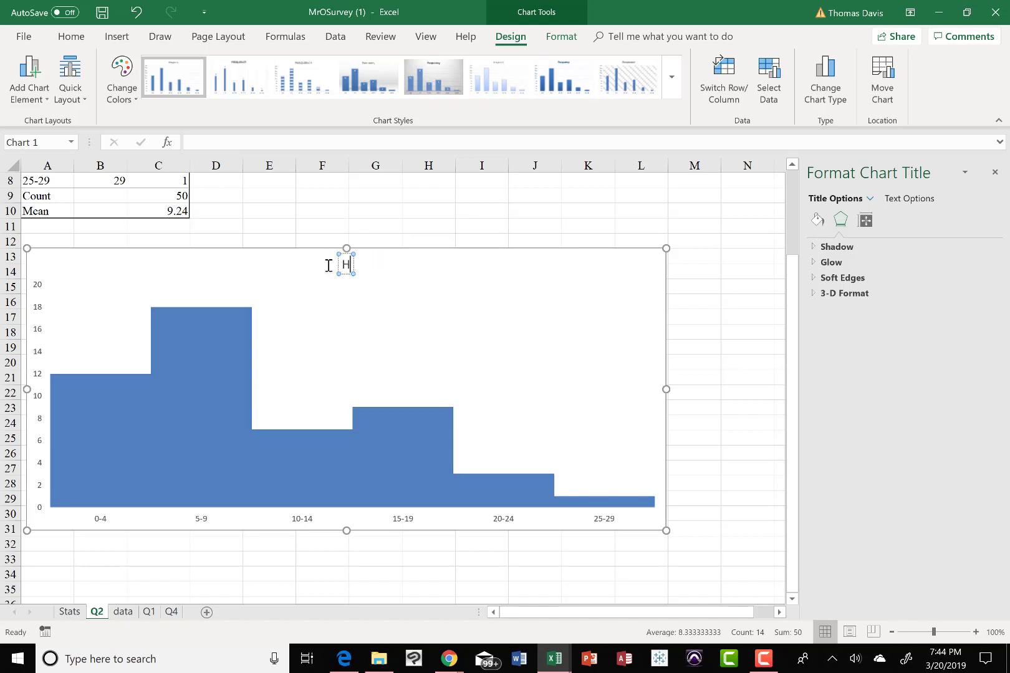
pyautogui.write('Istogram of Hours on Campus')
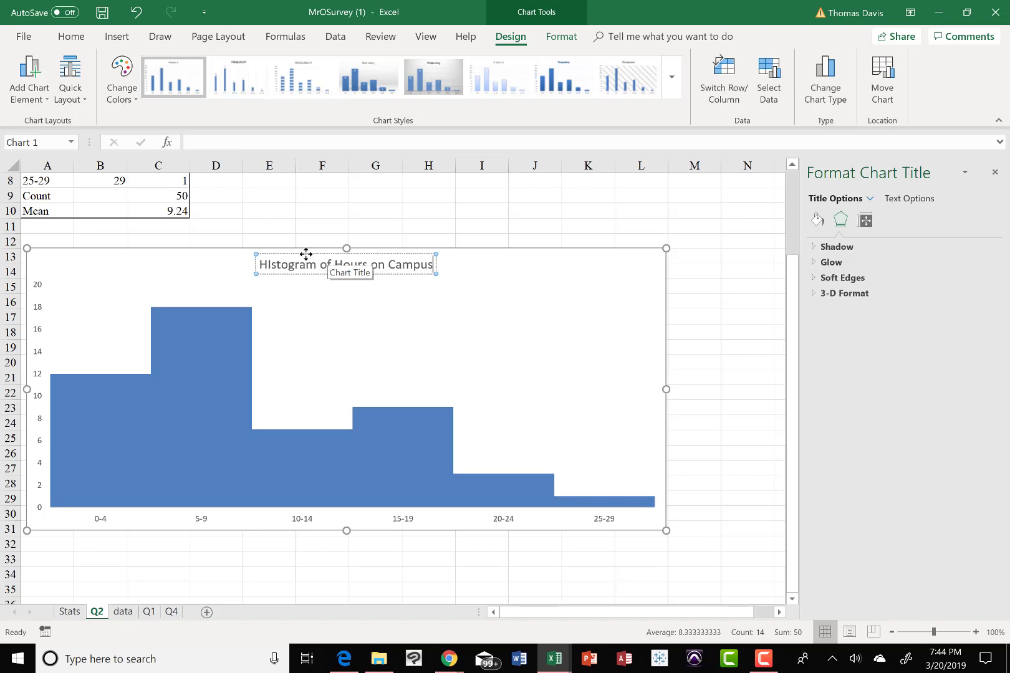
pyautogui.click(306, 255)
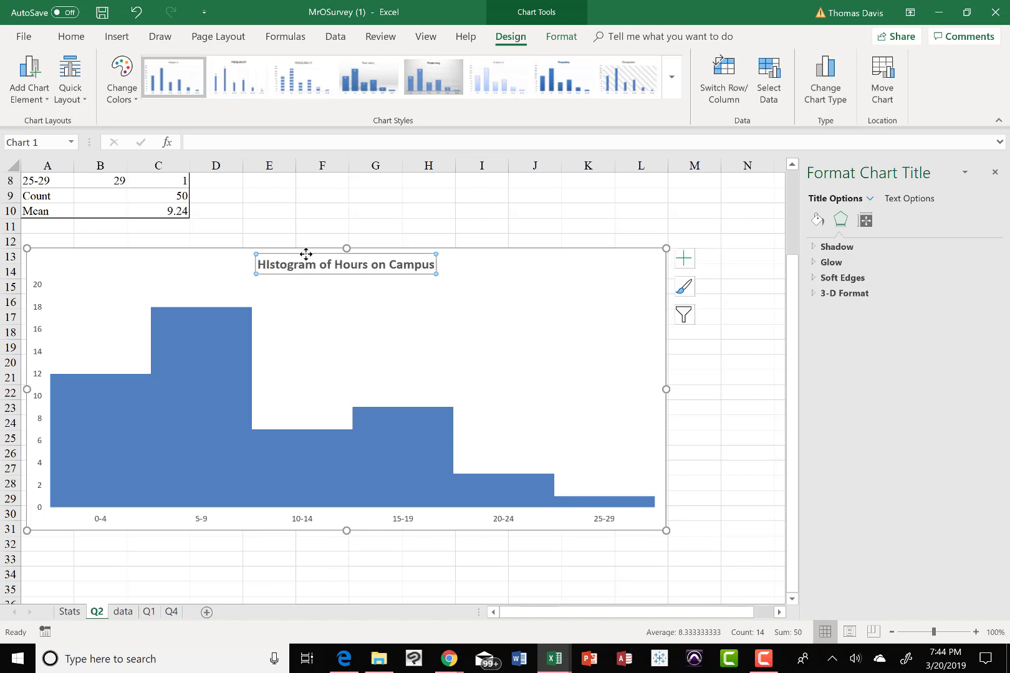
# Add a primary horizontal axis title to the histogram reading "Hours on Campus".
pyautogui.click(416, 338)
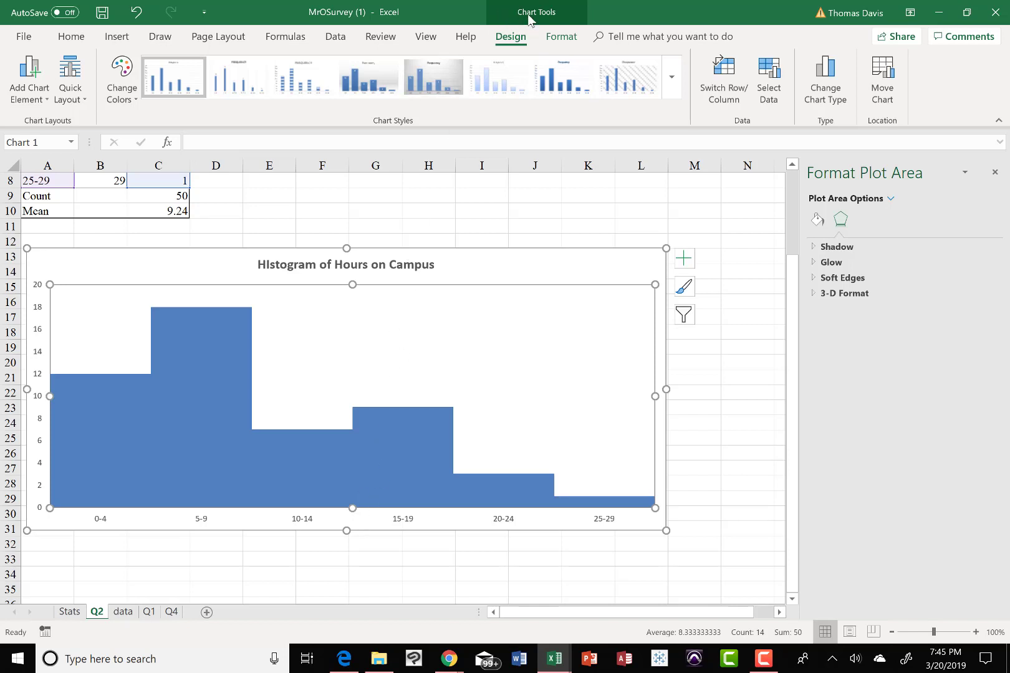
pyautogui.click(25, 95)
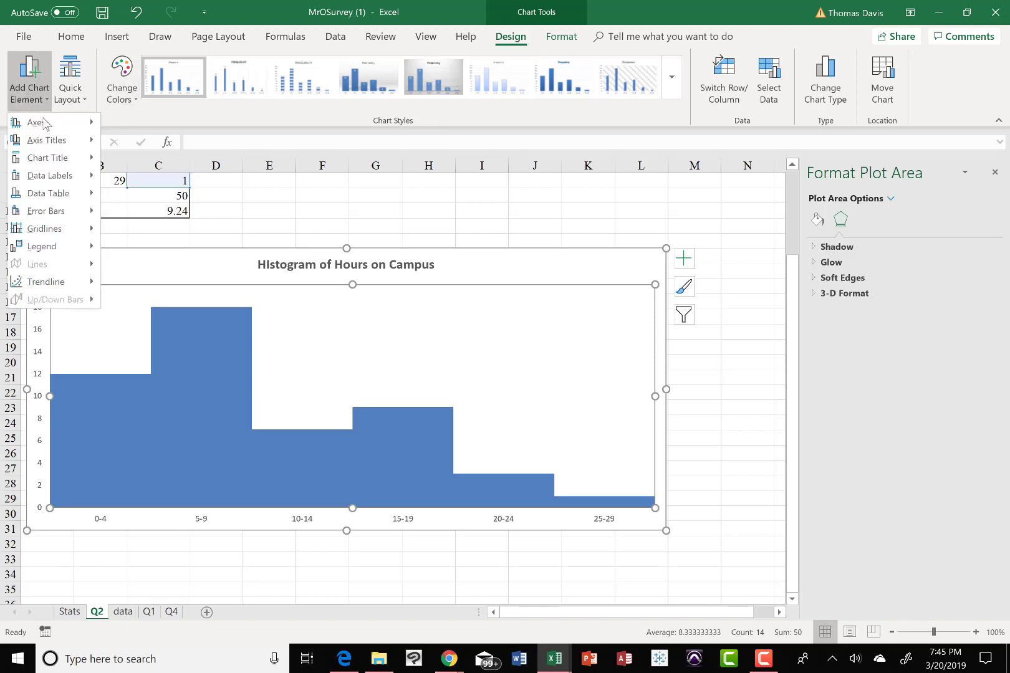
pyautogui.moveTo(62, 142)
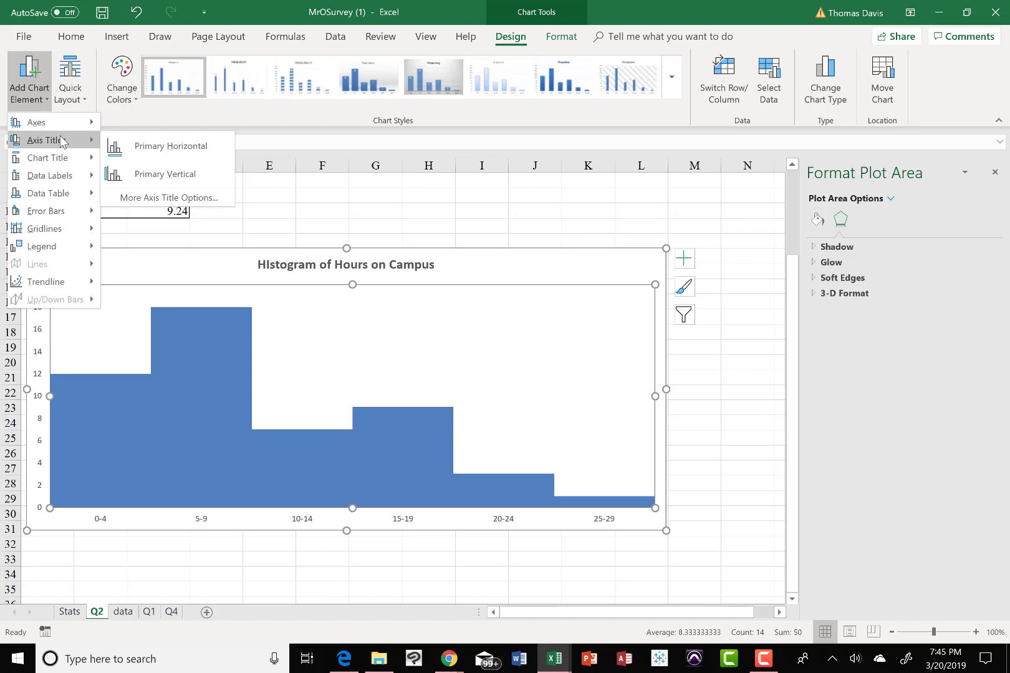
pyautogui.click(150, 147)
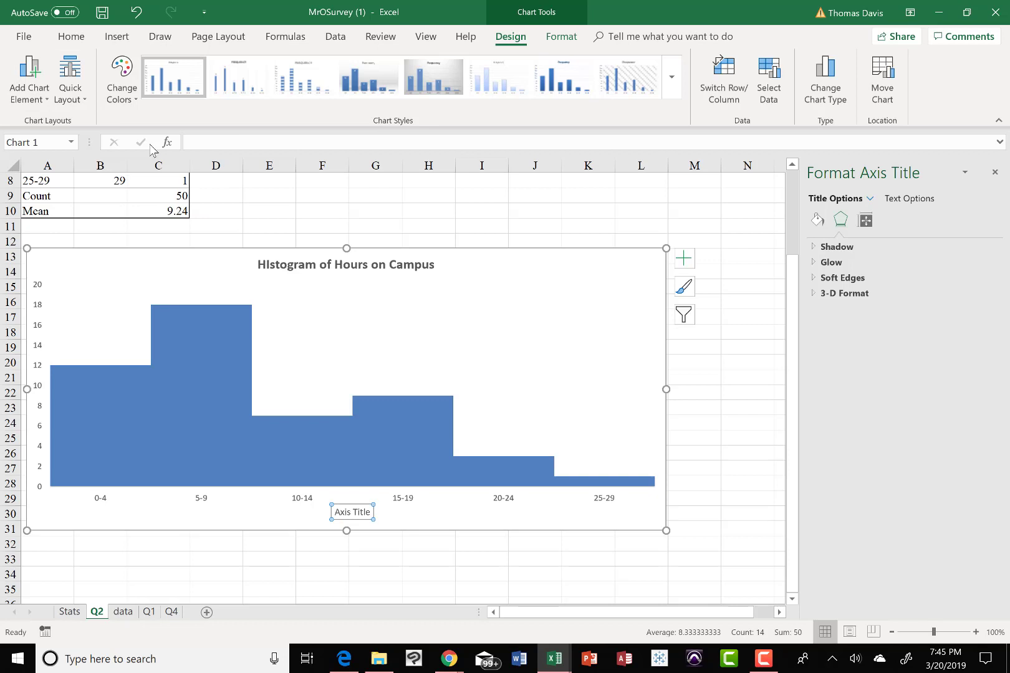
pyautogui.click(349, 512)
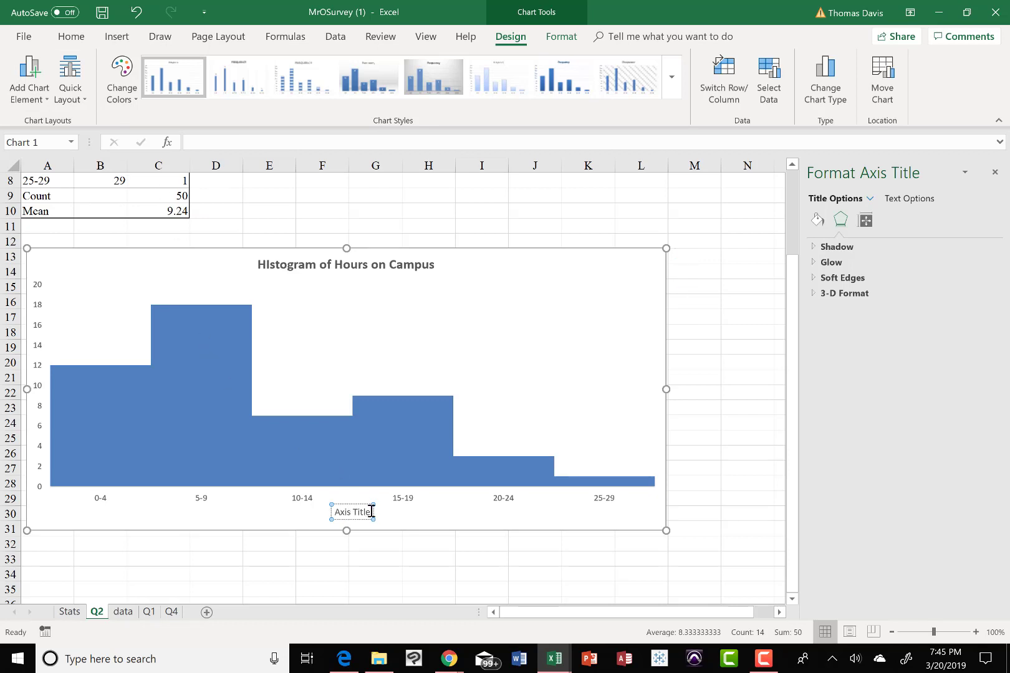
pyautogui.click(372, 511)
pyautogui.hotkey('ctrl', 'a')
pyautogui.write('HOurs')
pyautogui.press('BackSpace')
pyautogui.press('BackSpace')
pyautogui.press('BackSpace')
pyautogui.press('BackSpace')
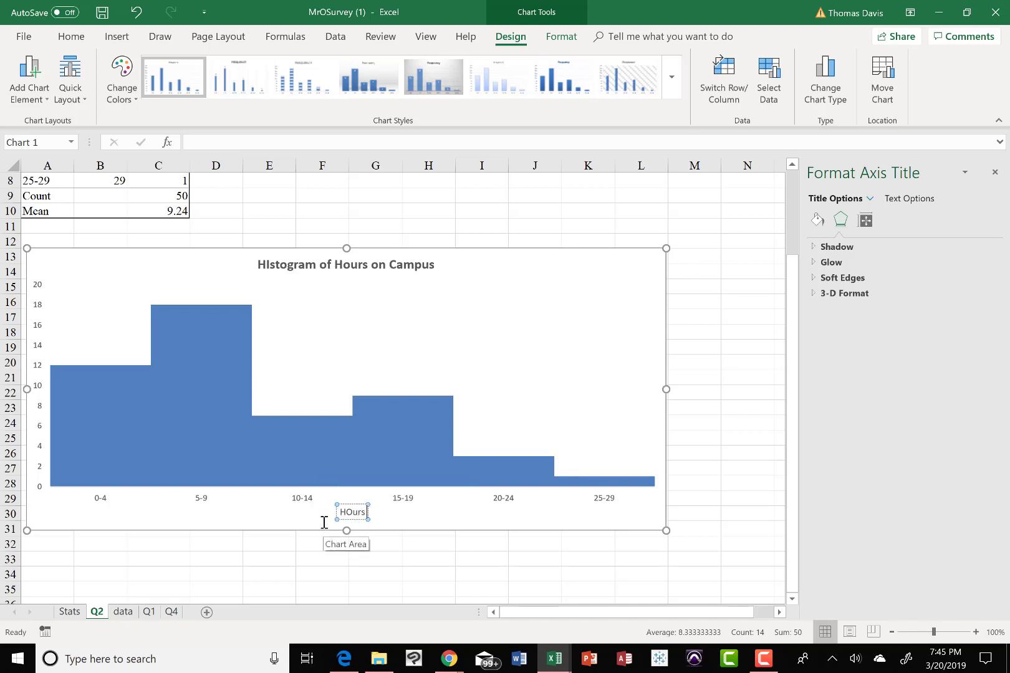
pyautogui.write('ours on Campus')
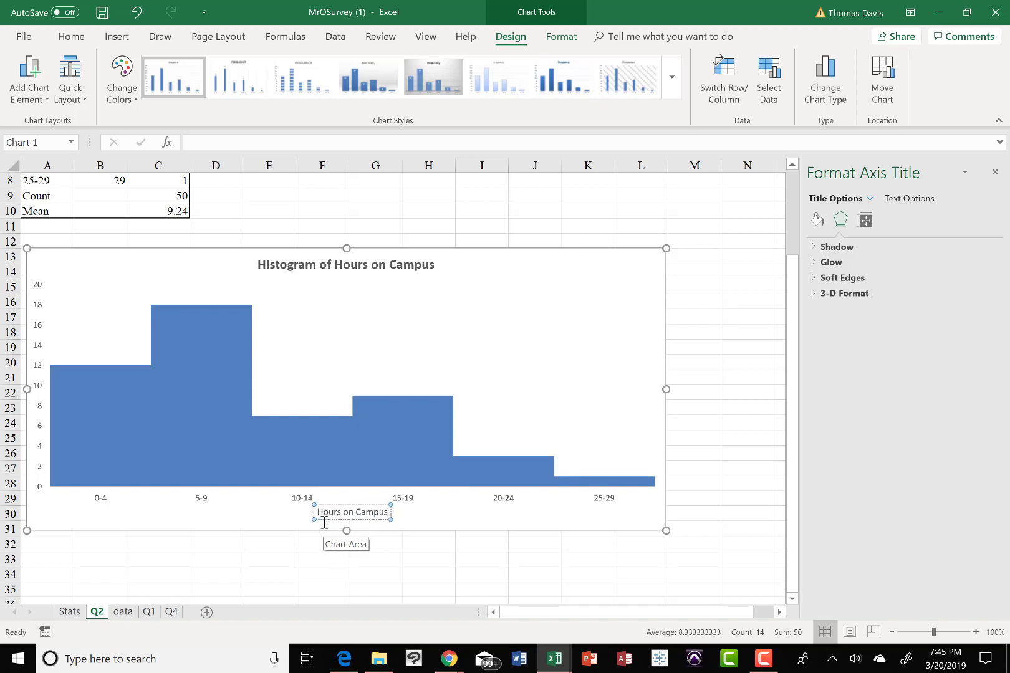
# Add a primary vertical axis title to the histogram reading "Frequency".
pyautogui.click(79, 316)
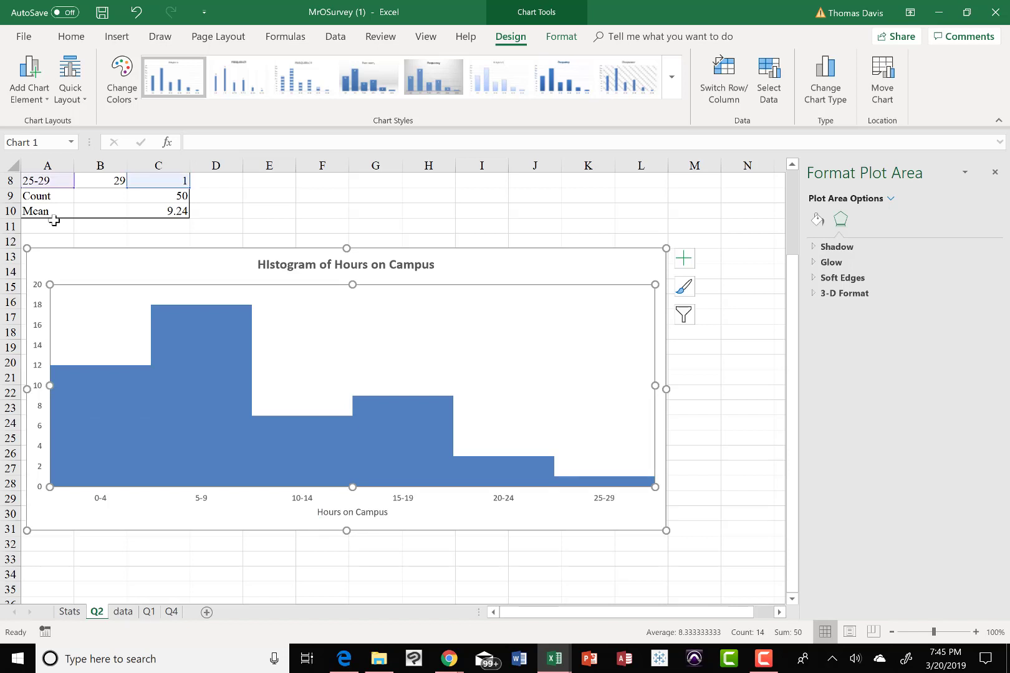
pyautogui.click(31, 91)
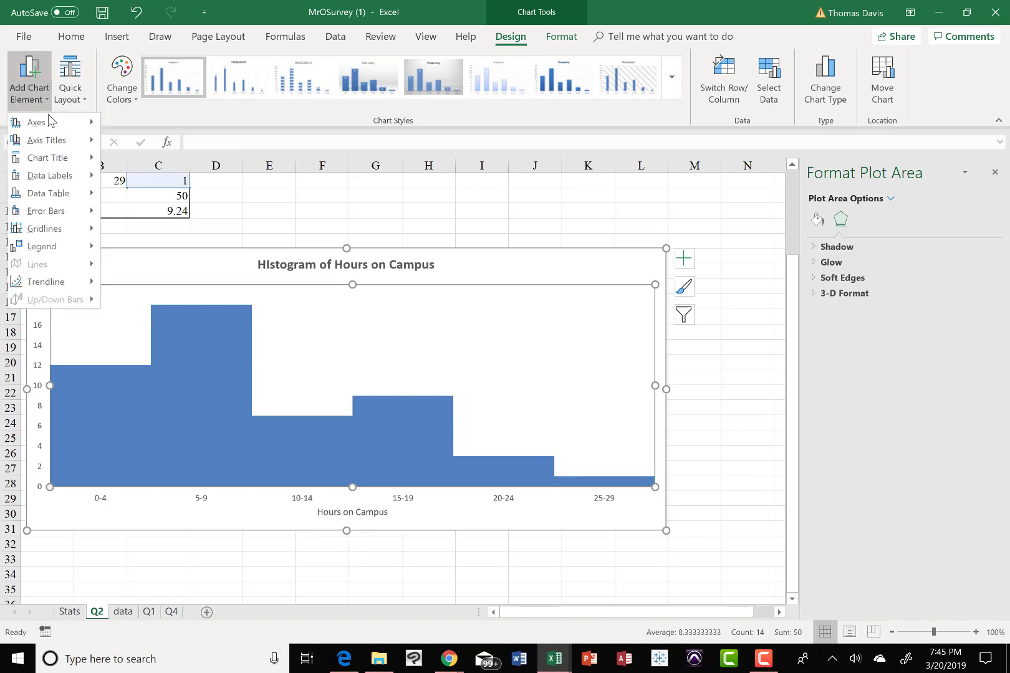
pyautogui.moveTo(62, 140)
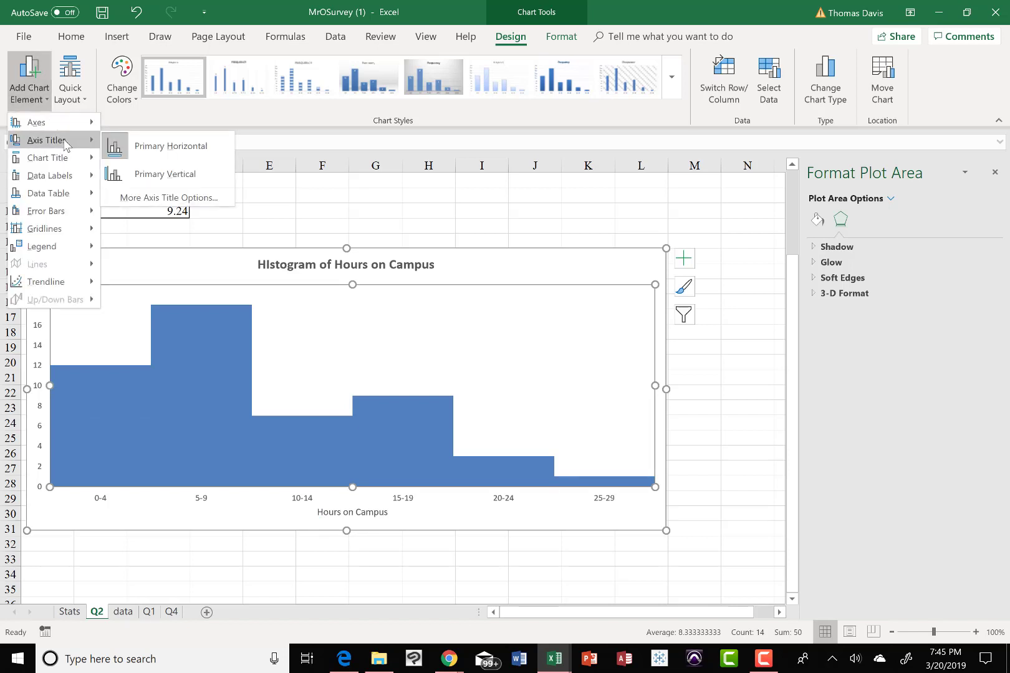
pyautogui.click(163, 173)
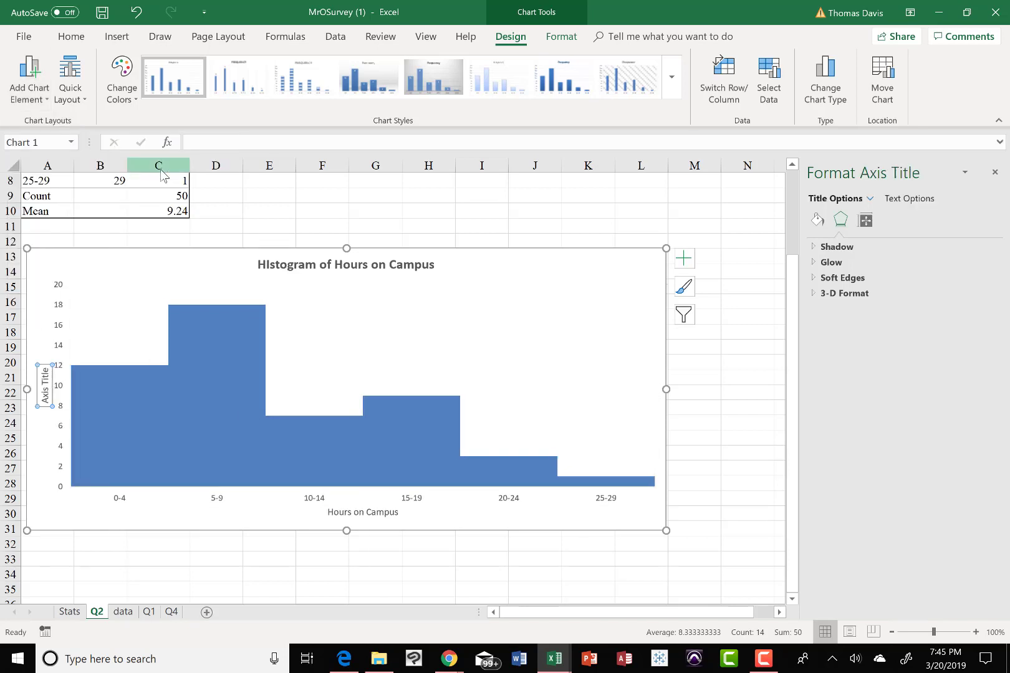
pyautogui.click(44, 401)
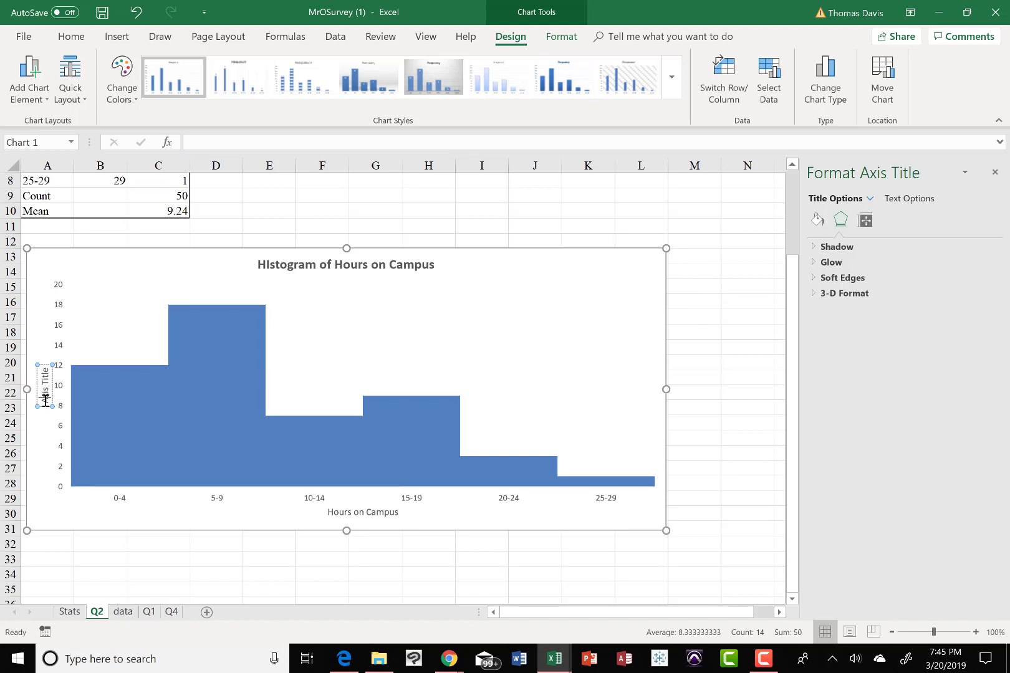
pyautogui.press('Delete')
pyautogui.press('Delete')
pyautogui.press('Delete')
pyautogui.press('Delete')
pyautogui.press('Delete')
pyautogui.press('Delete')
pyautogui.press('Delete')
pyautogui.press('Delete')
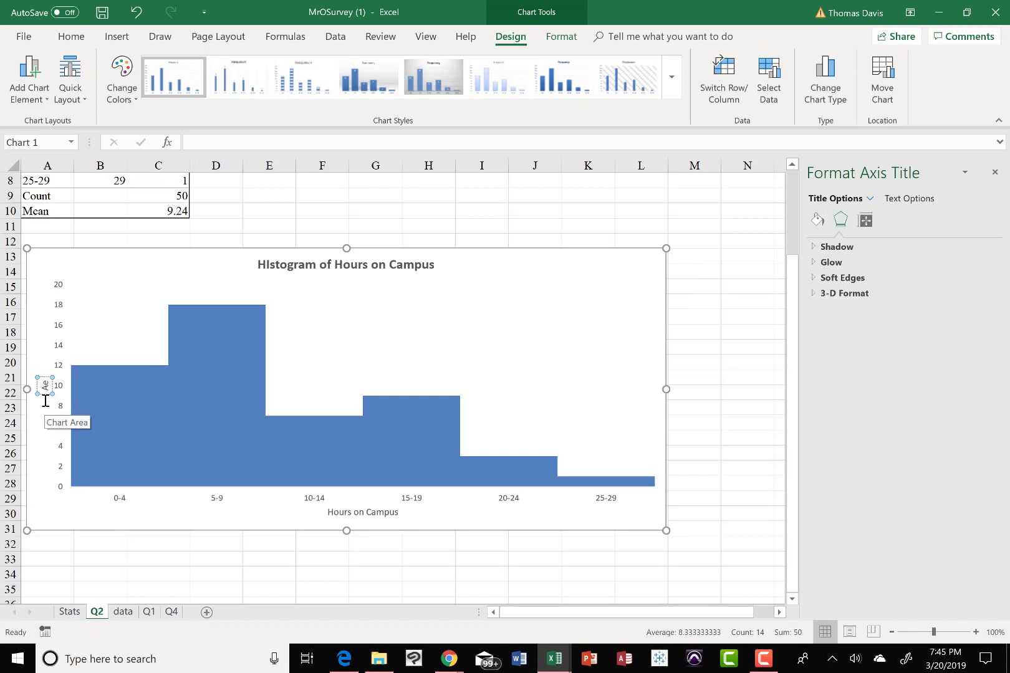
pyautogui.press('Delete')
pyautogui.press('BackSpace')
pyautogui.write('Frequency')
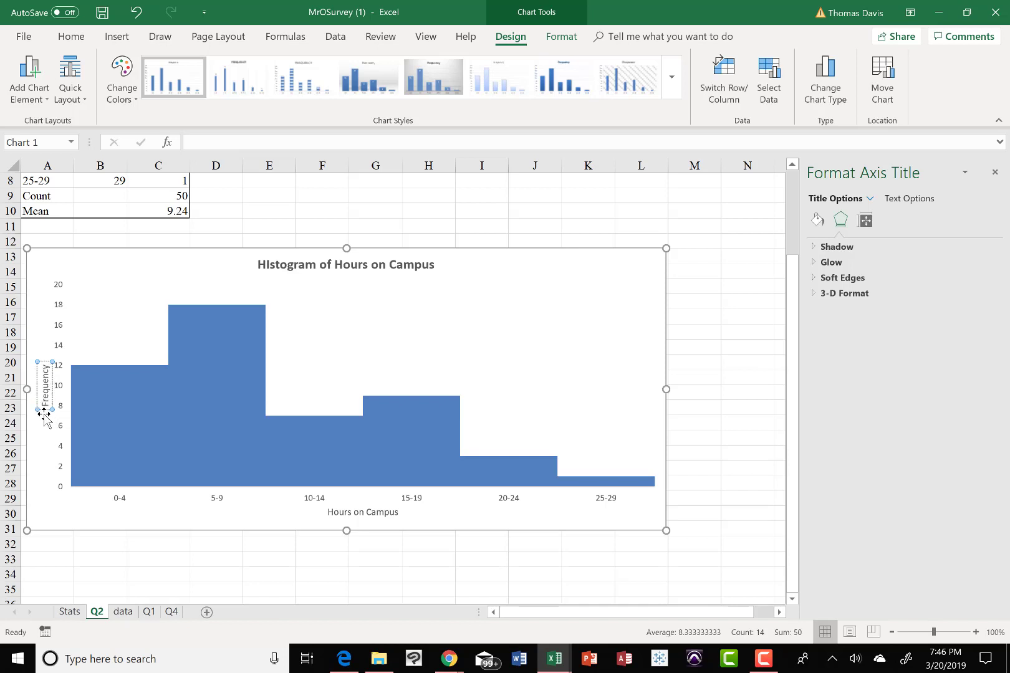
# Make both the Frequency and the Hours on Campus axis titles bold.
pyautogui.click(37, 390)
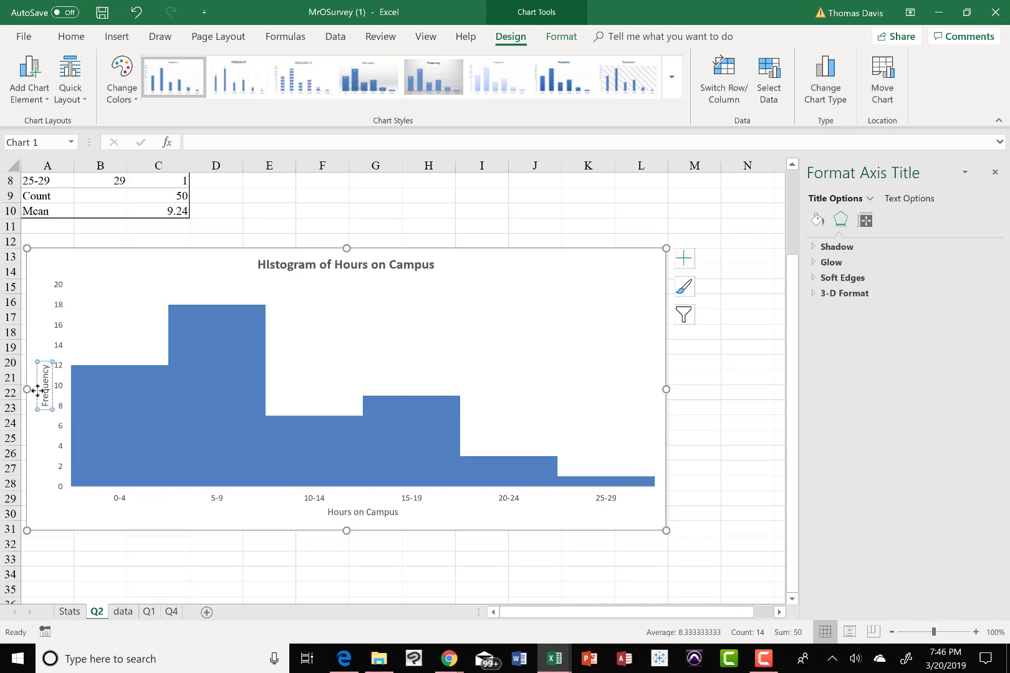
pyautogui.hotkey('ctrl', 'b')
pyautogui.click(361, 513)
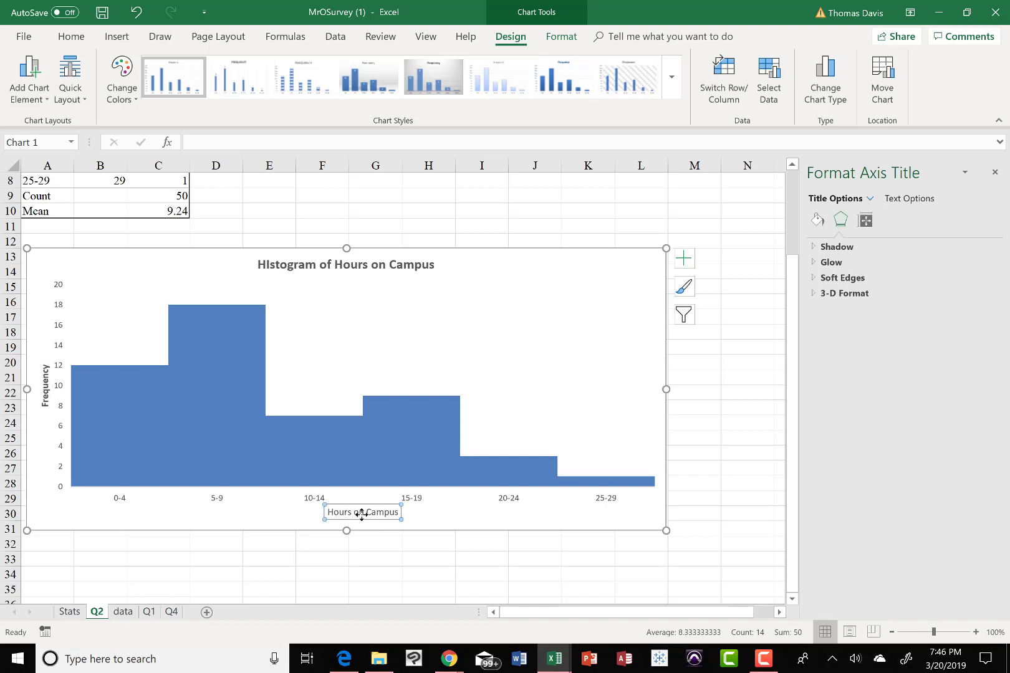
pyautogui.hotkey('ctrl', 'b')
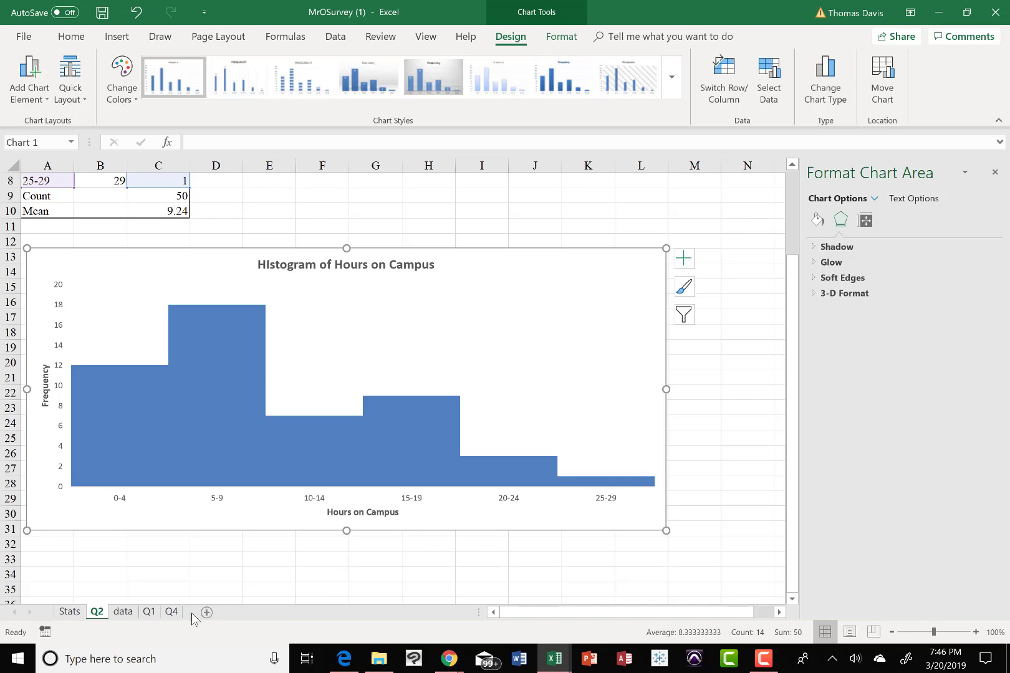
# Open the Q4 sheet and begin a COUNTIF formula in the None row's Frequency cell C3.
pyautogui.click(171, 613)
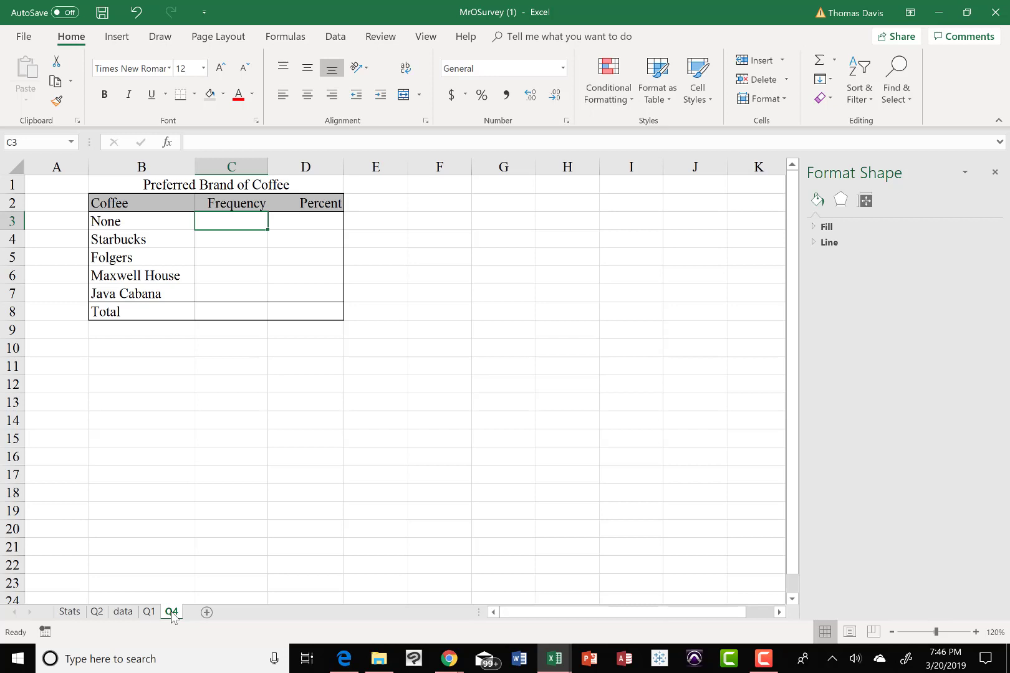
pyautogui.write('=')
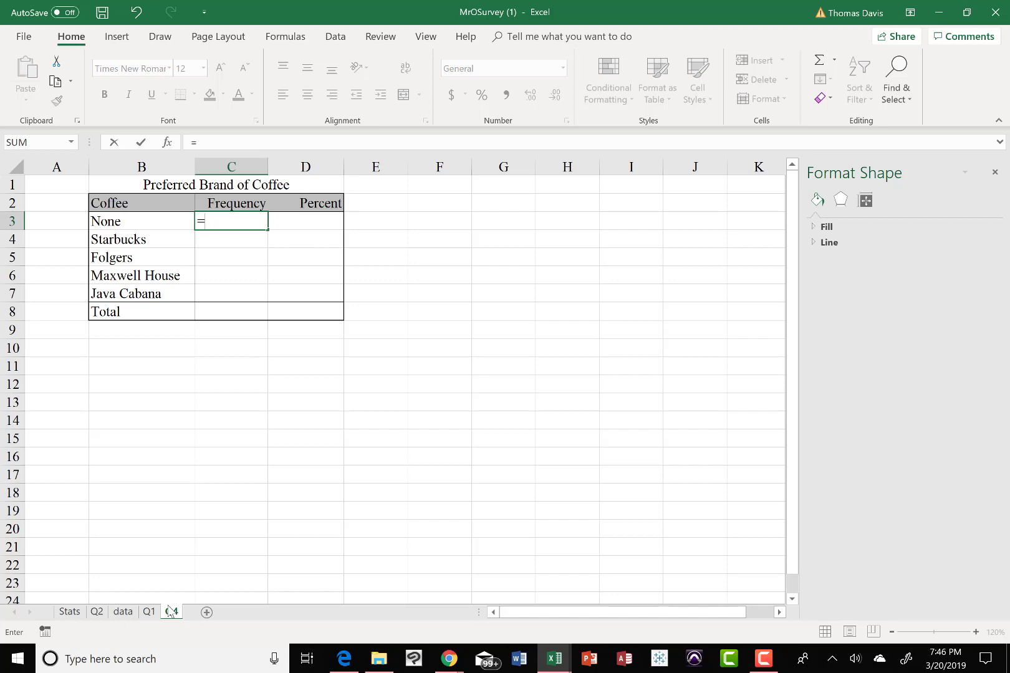
pyautogui.write('count')
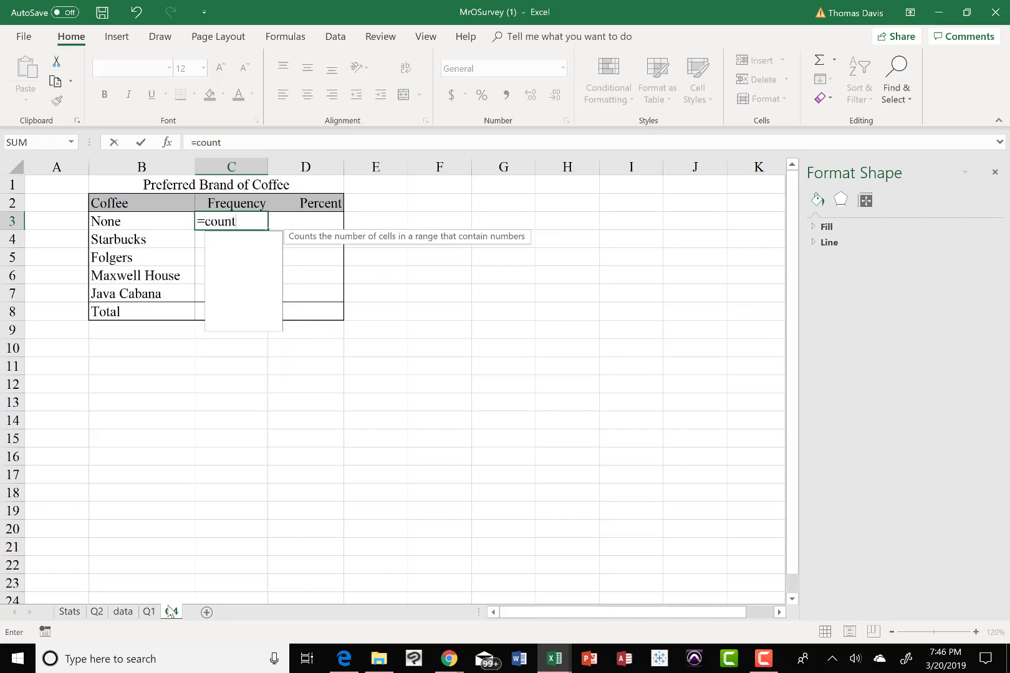
pyautogui.write('if(')
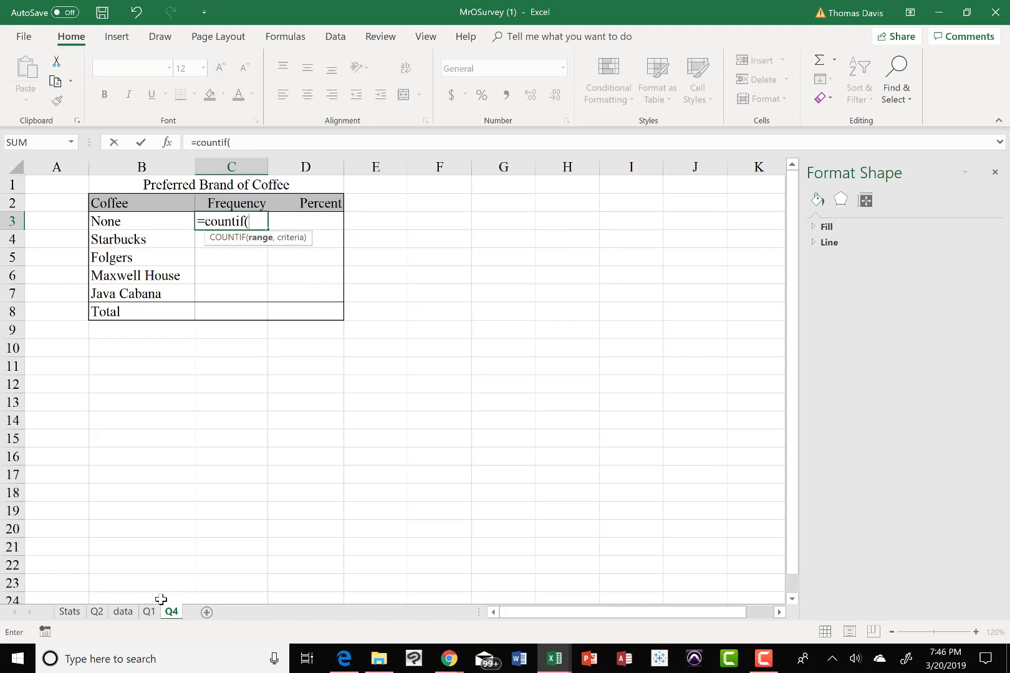
pyautogui.write('b')
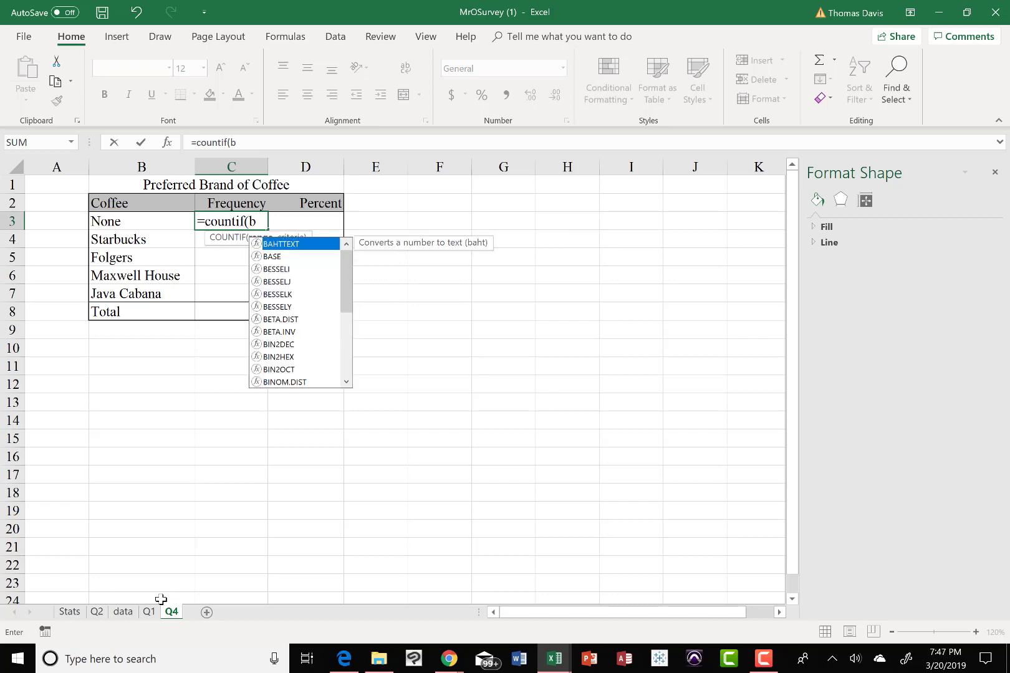
pyautogui.write('rand')
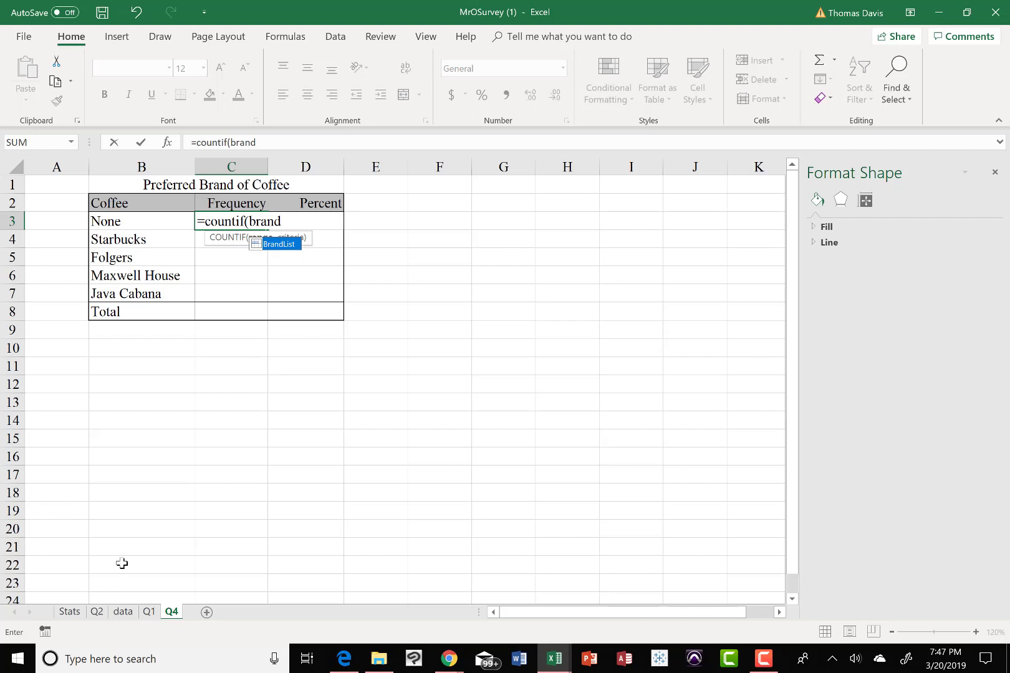
pyautogui.write(',')
pyautogui.press('BackSpace')
pyautogui.press('BackSpace')
pyautogui.press('BackSpace')
pyautogui.press('BackSpace')
pyautogui.press('BackSpace')
pyautogui.press('BackSpace')
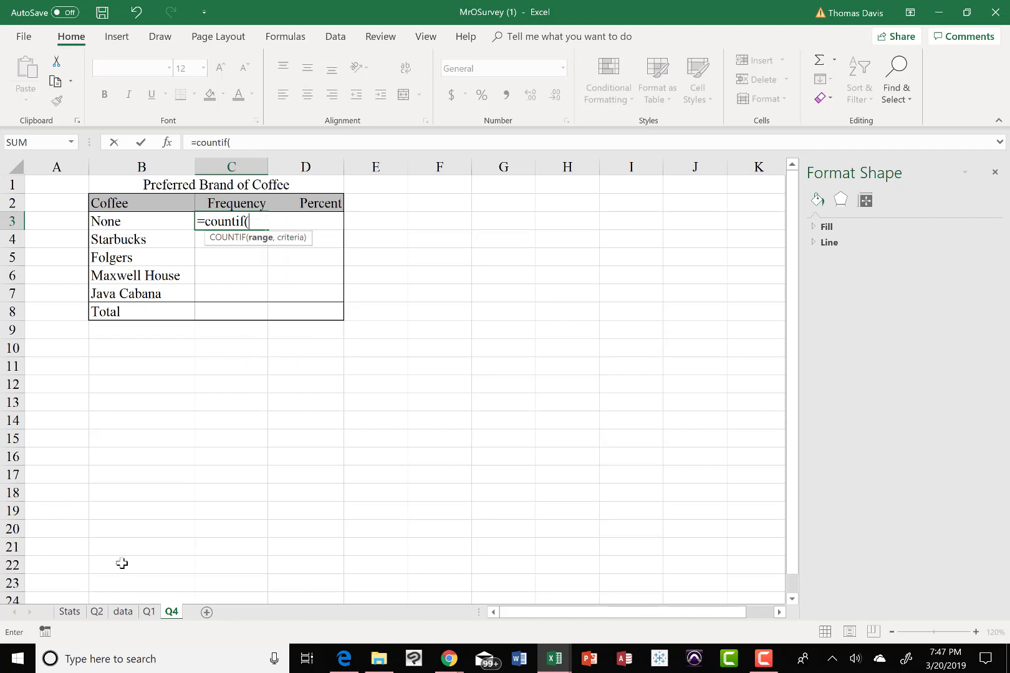
# Complete the C3 formula as =countif(coffee,b3), using the coffee named range and the None label as criterion.
pyautogui.write('coffee,')
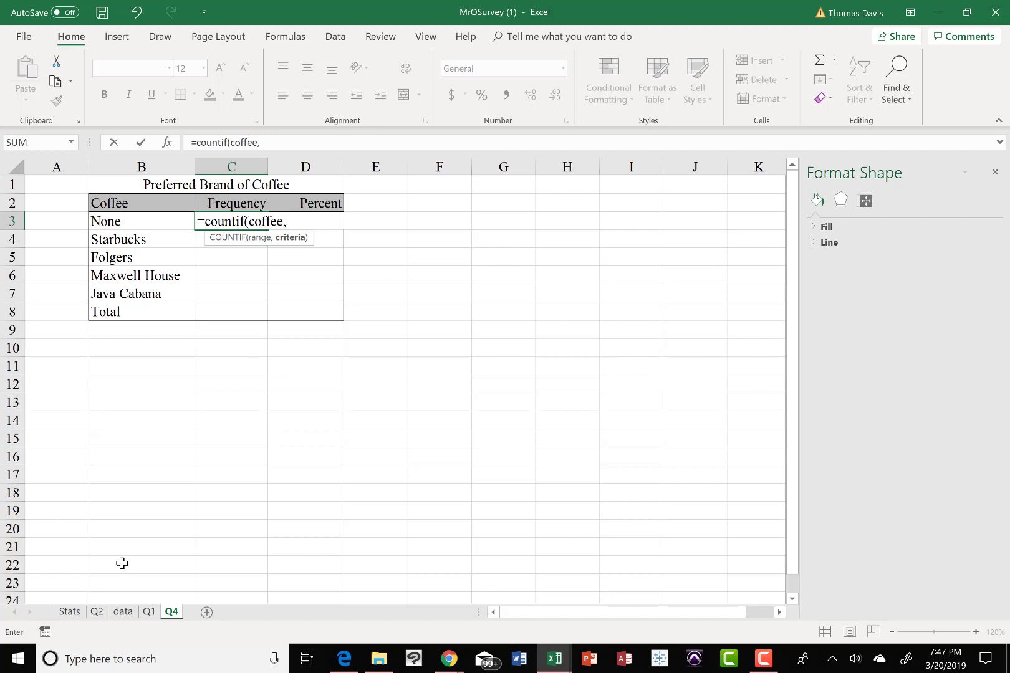
pyautogui.write('b3')
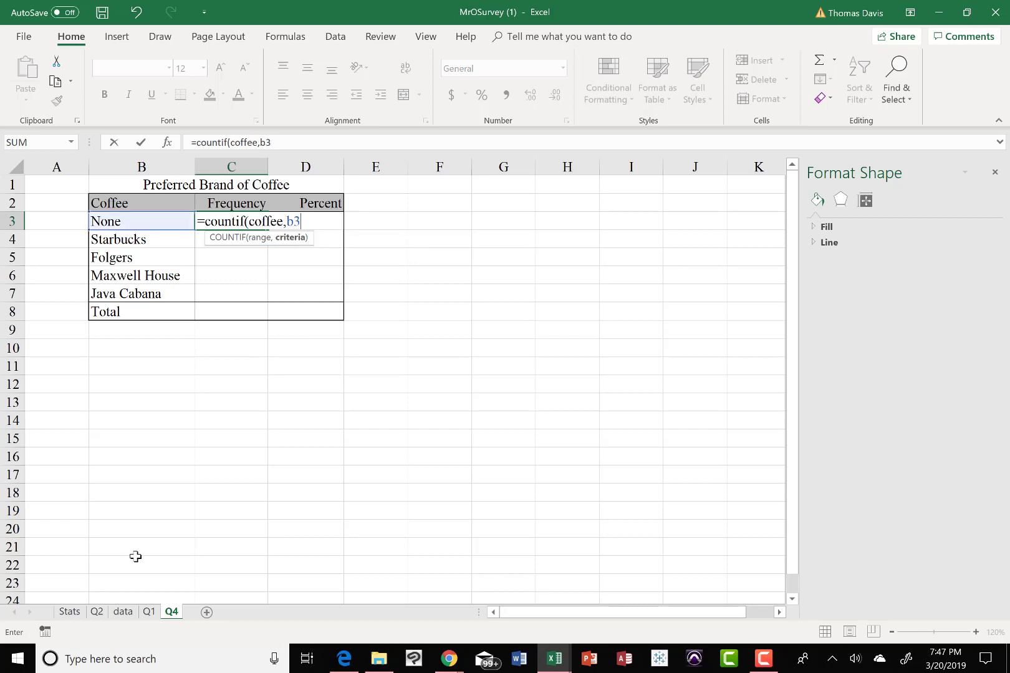
pyautogui.write(')')
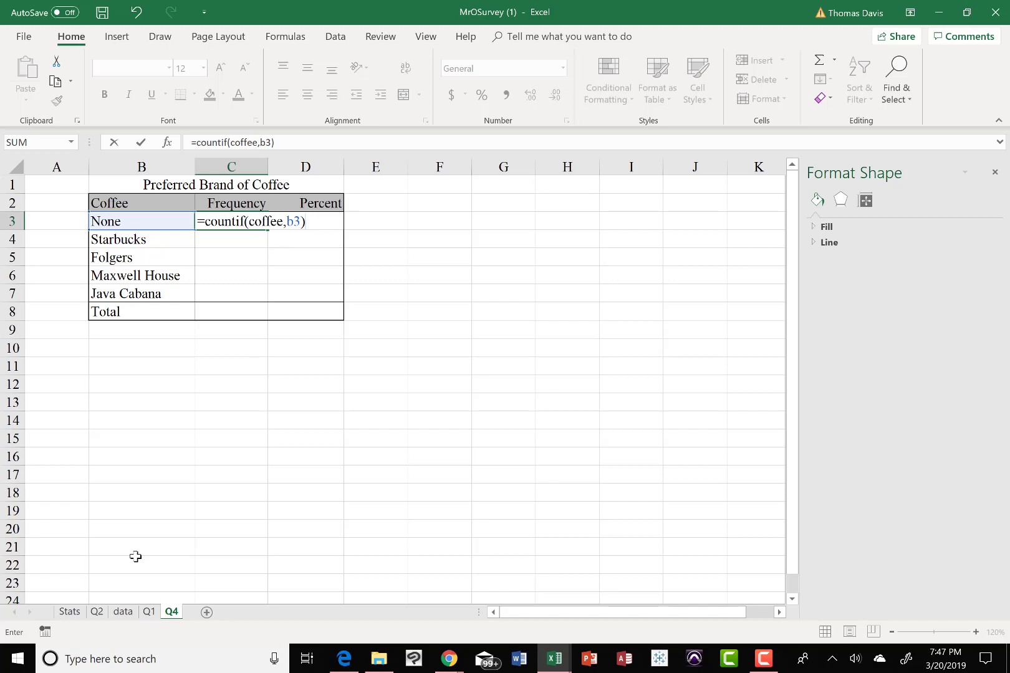
pyautogui.press('Return')
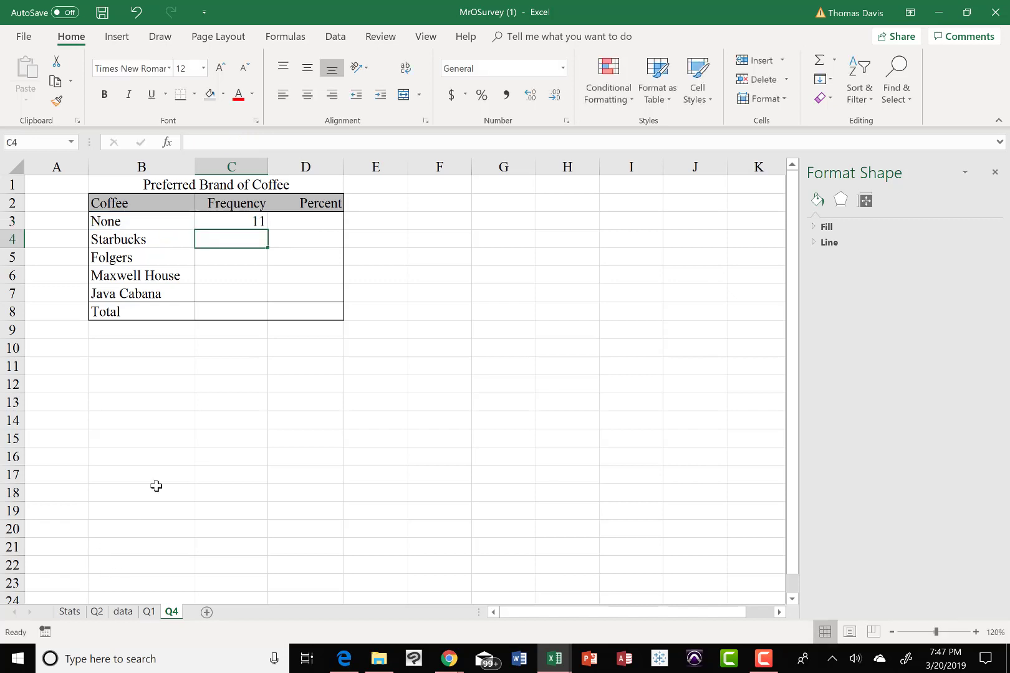
# Fill the None frequency formula down from C3 through Java Cabana in C7 and check each copied formula.
pyautogui.click(236, 223)
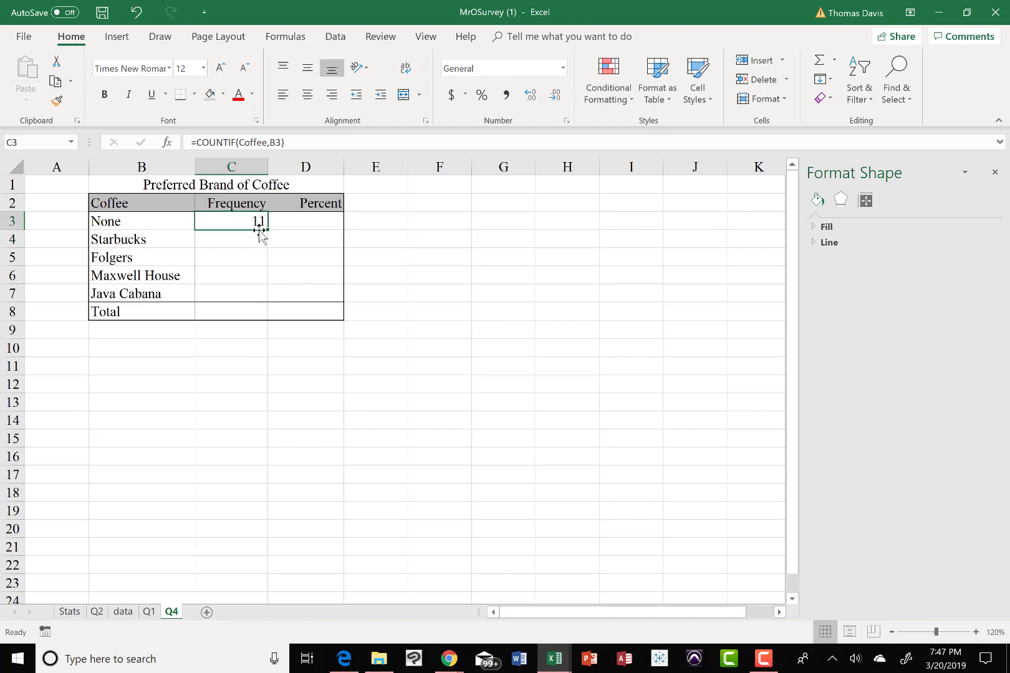
pyautogui.moveTo(267, 230); pyautogui.dragTo(265, 296)
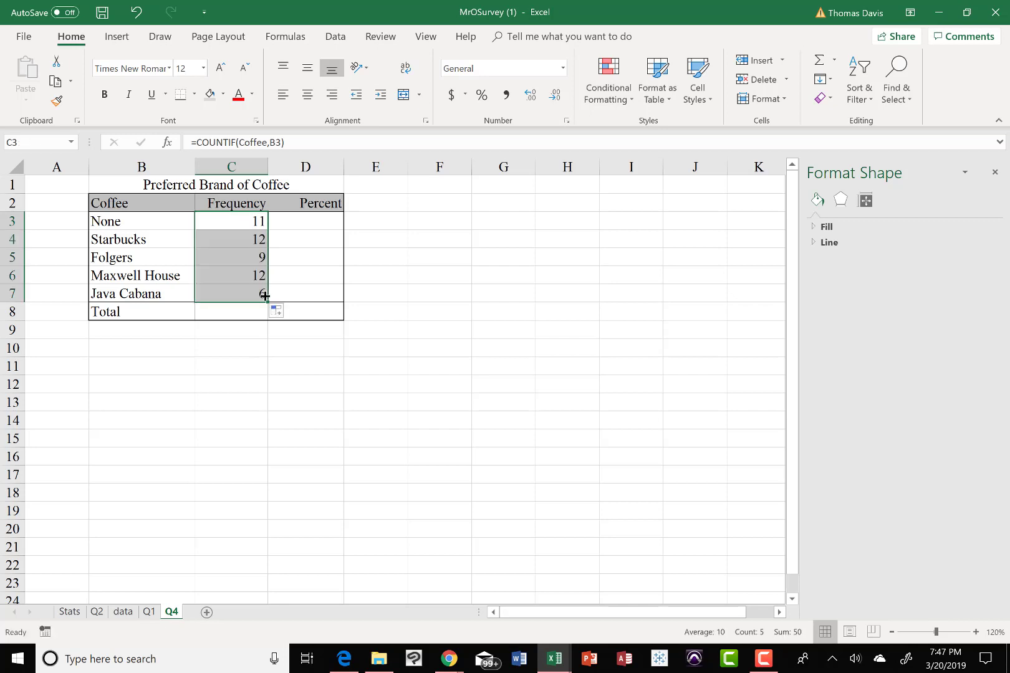
pyautogui.click(234, 237)
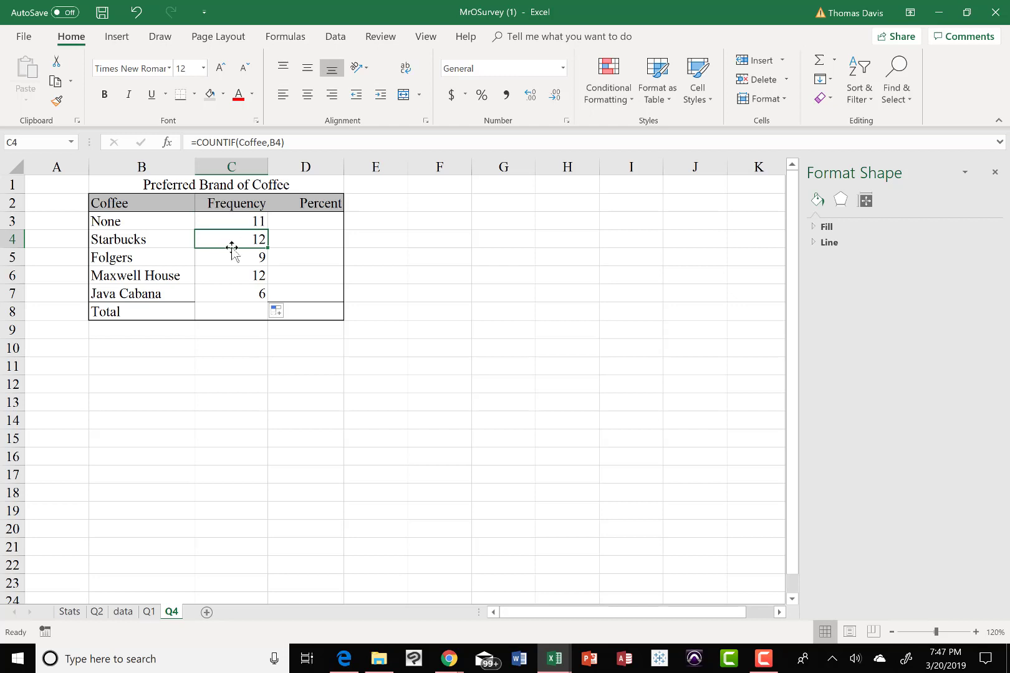
pyautogui.click(231, 256)
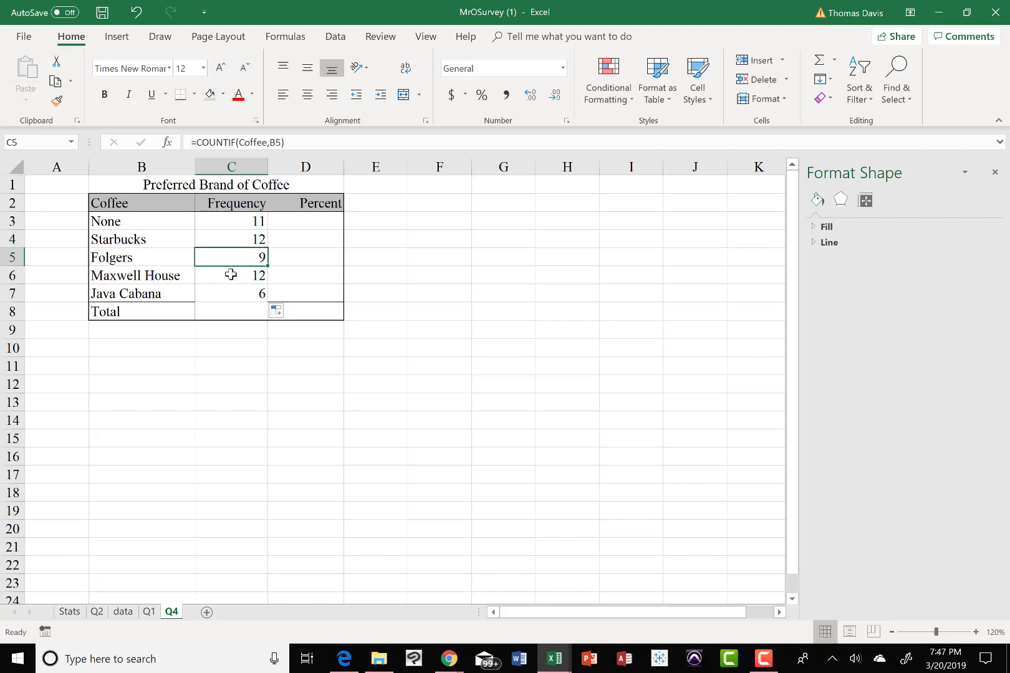
pyautogui.click(231, 274)
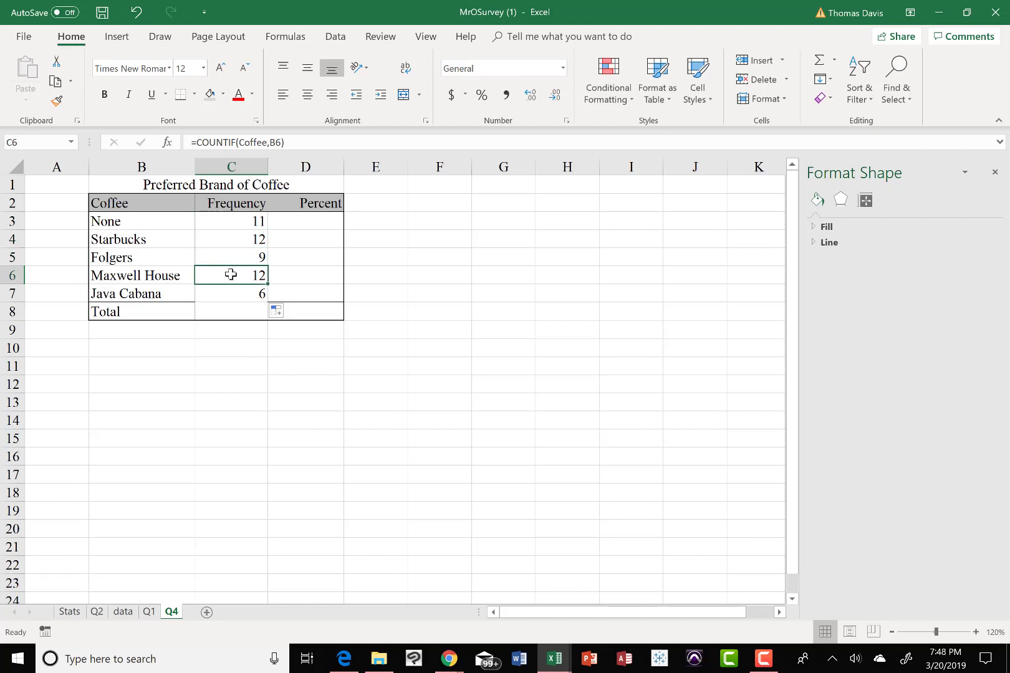
pyautogui.click(233, 293)
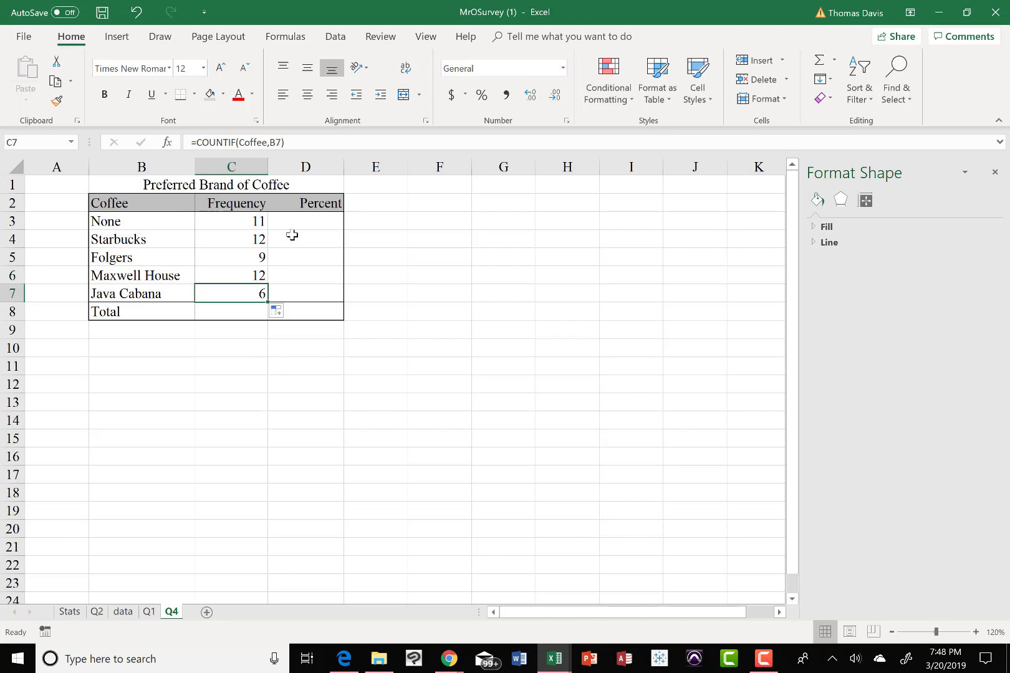
# Total the Frequency column in C8 with =sum(C3:C7) and check the entered formula.
pyautogui.click(247, 311)
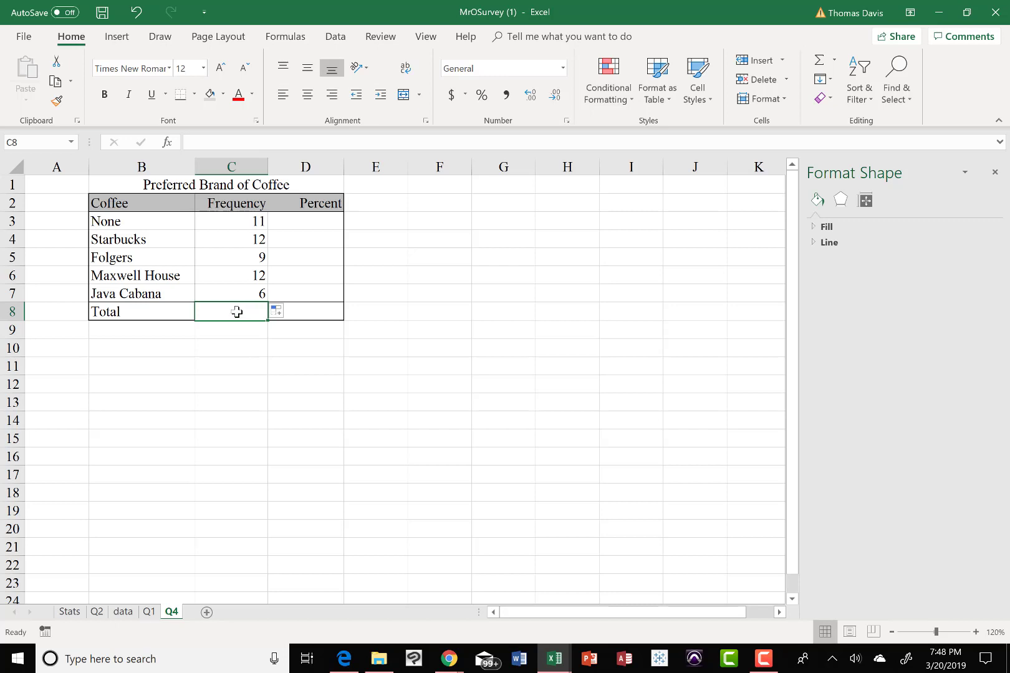
pyautogui.write('=sum(')
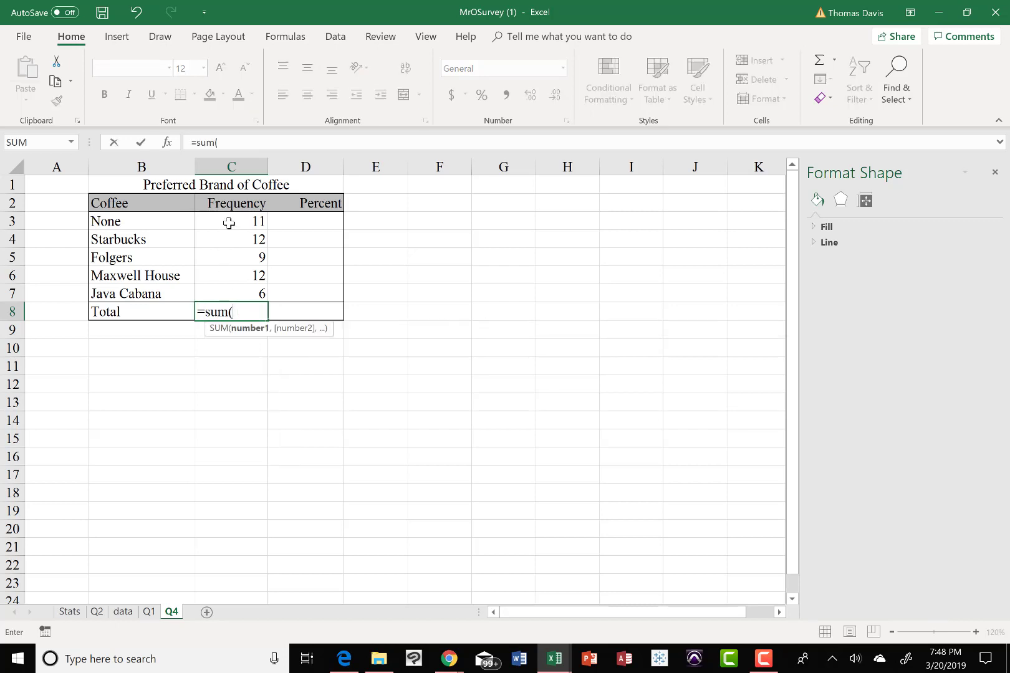
pyautogui.moveTo(228, 221); pyautogui.dragTo(231, 291)
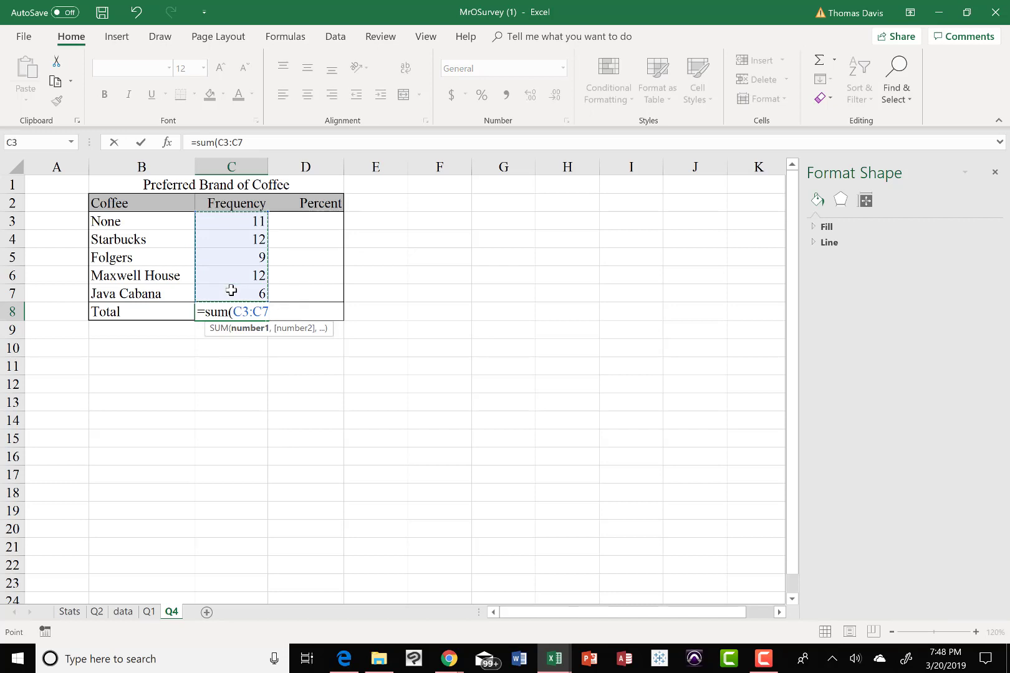
pyautogui.write(')')
pyautogui.press('Return')
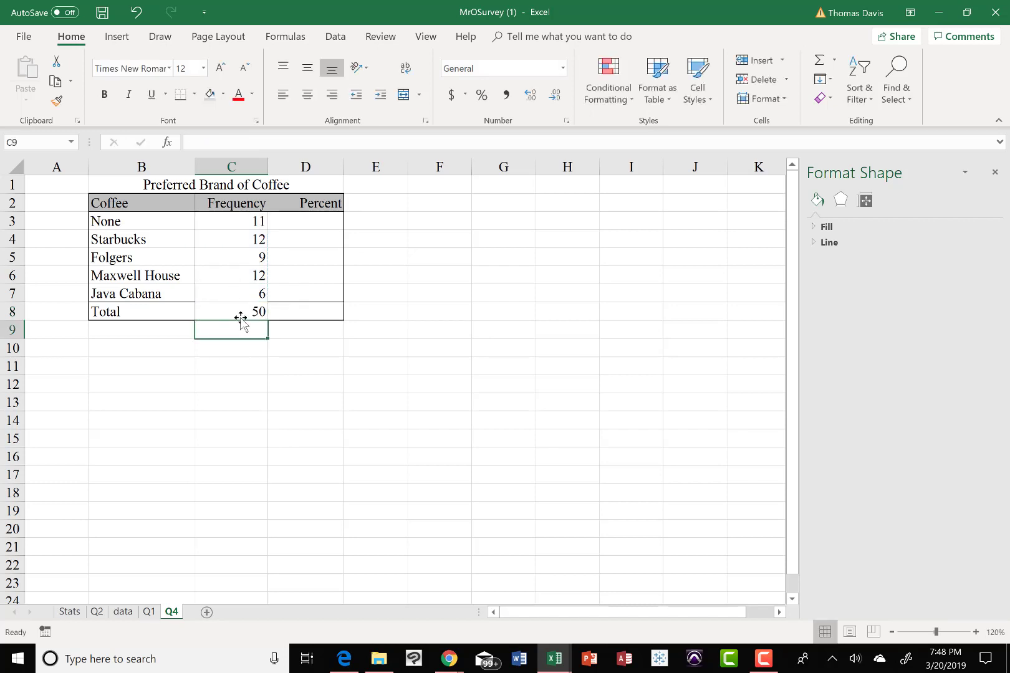
pyautogui.click(240, 313)
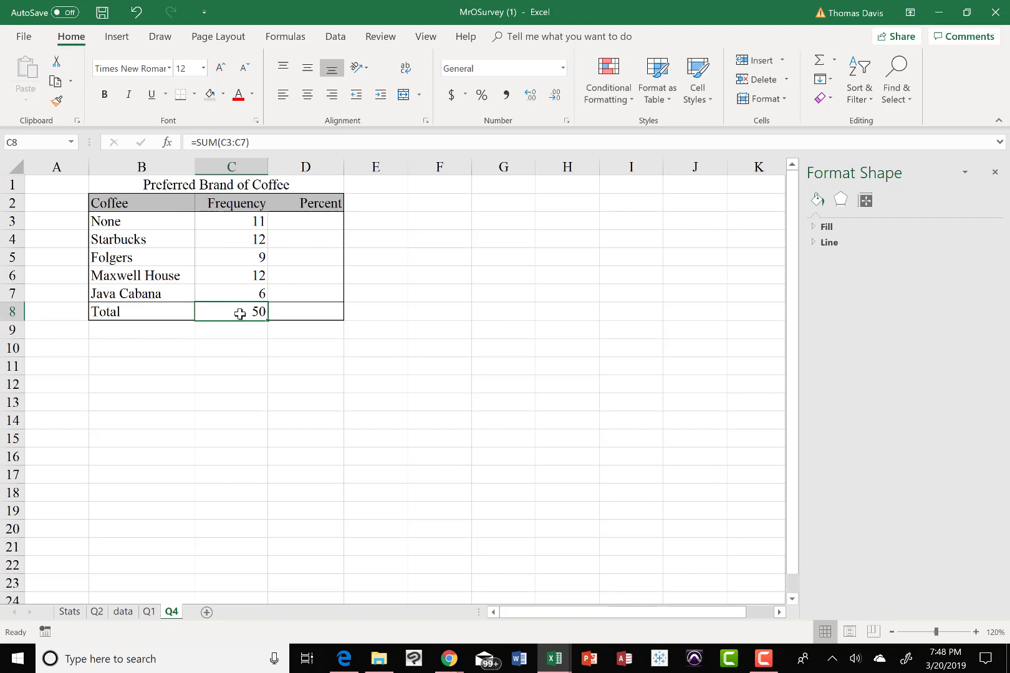
# Enter =c3/c8 in the None row's Percent cell D3, using the total's cell reference as the divisor.
pyautogui.click(305, 225)
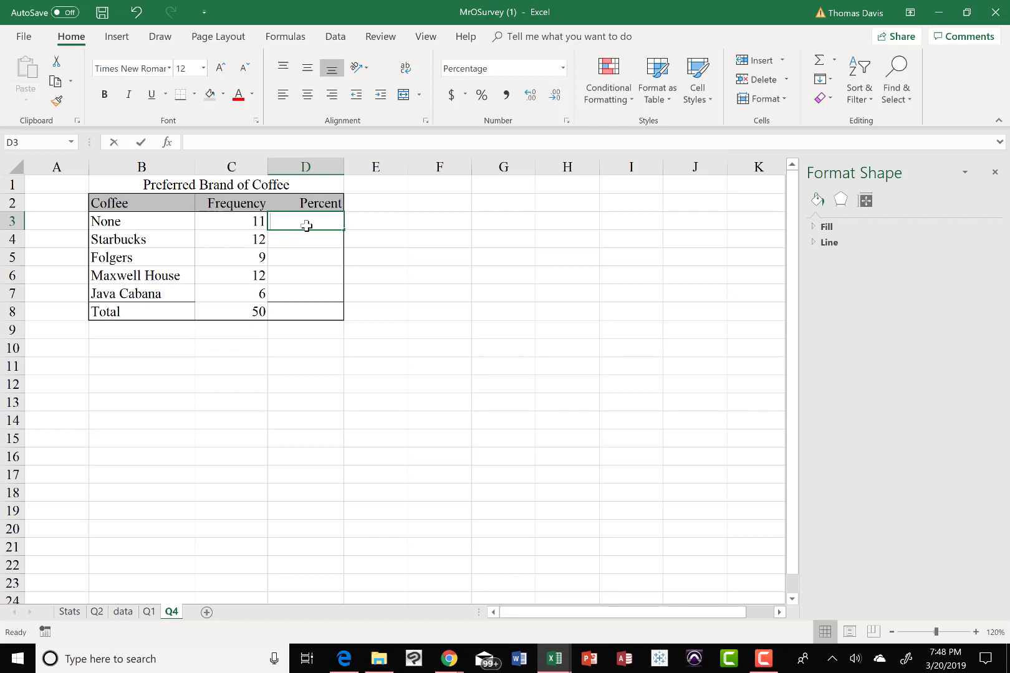
pyautogui.write('=')
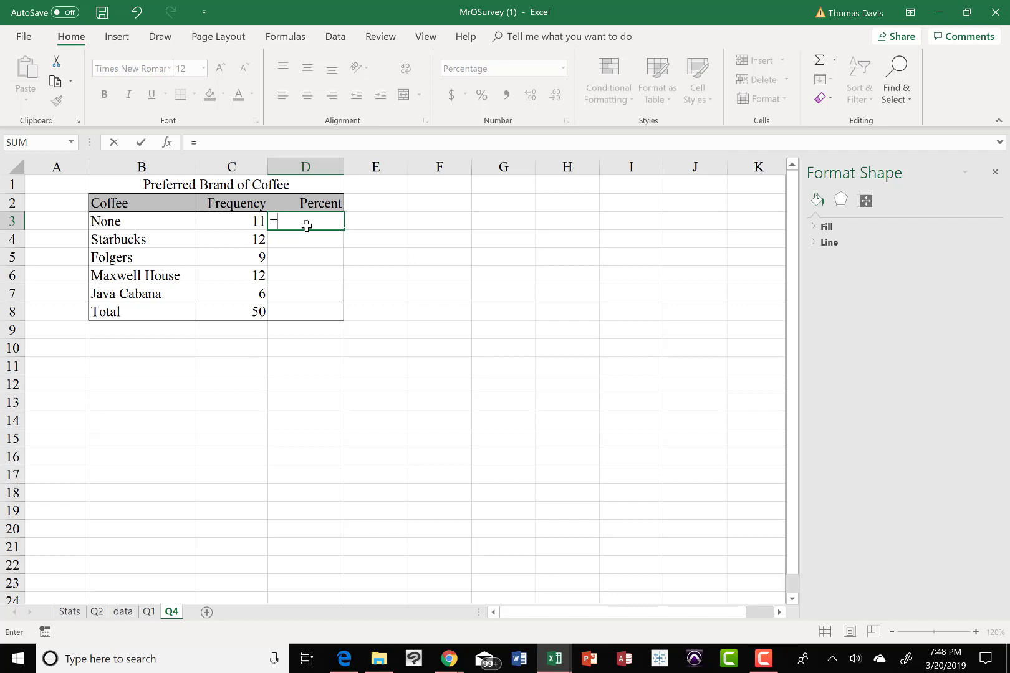
pyautogui.write('c3')
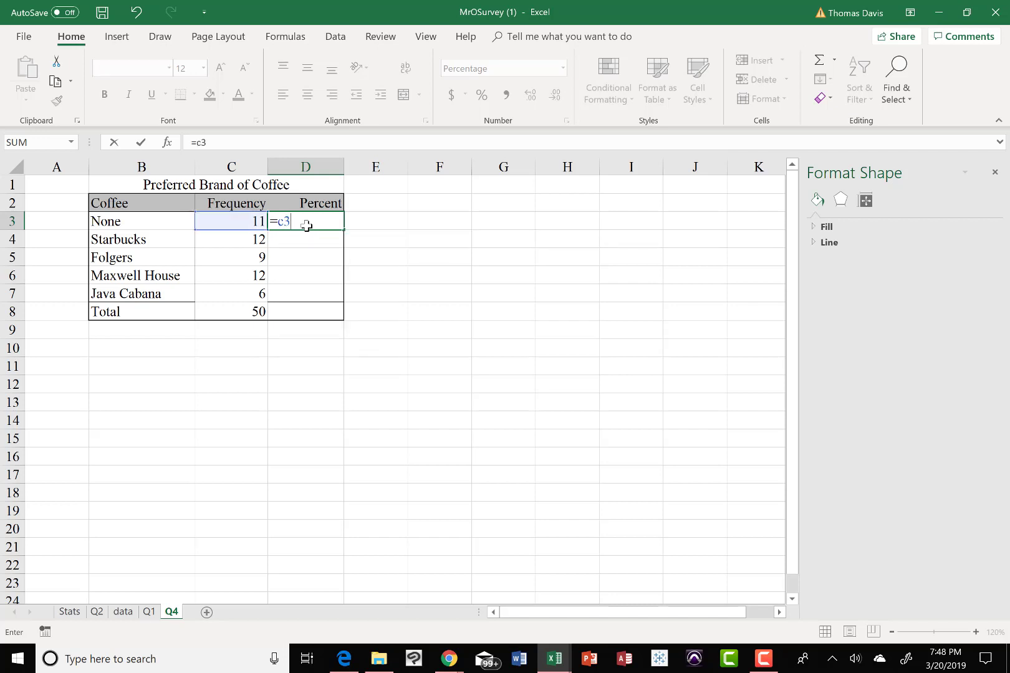
pyautogui.write('/')
pyautogui.write('50')
pyautogui.press('BackSpace')
pyautogui.press('BackSpace')
pyautogui.write('c8')
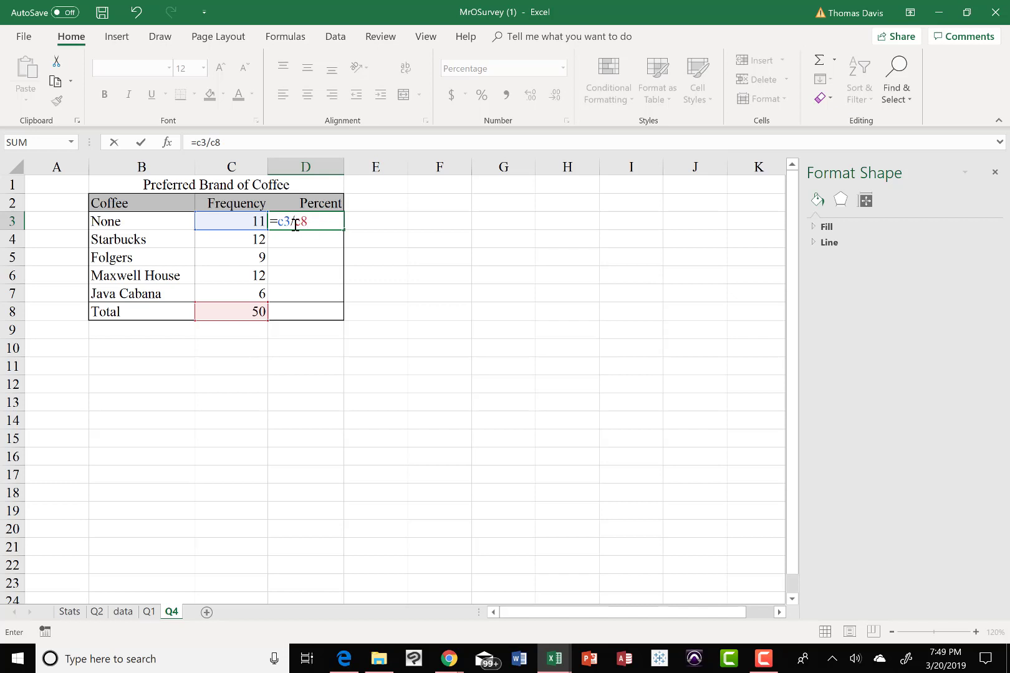
# Make the total reference in the D3 formula absolute as =C3/$C$8 and check its cell references.
pyautogui.click(295, 224)
pyautogui.write('$')
pyautogui.click(309, 221)
pyautogui.write('$')
pyautogui.press('Return')
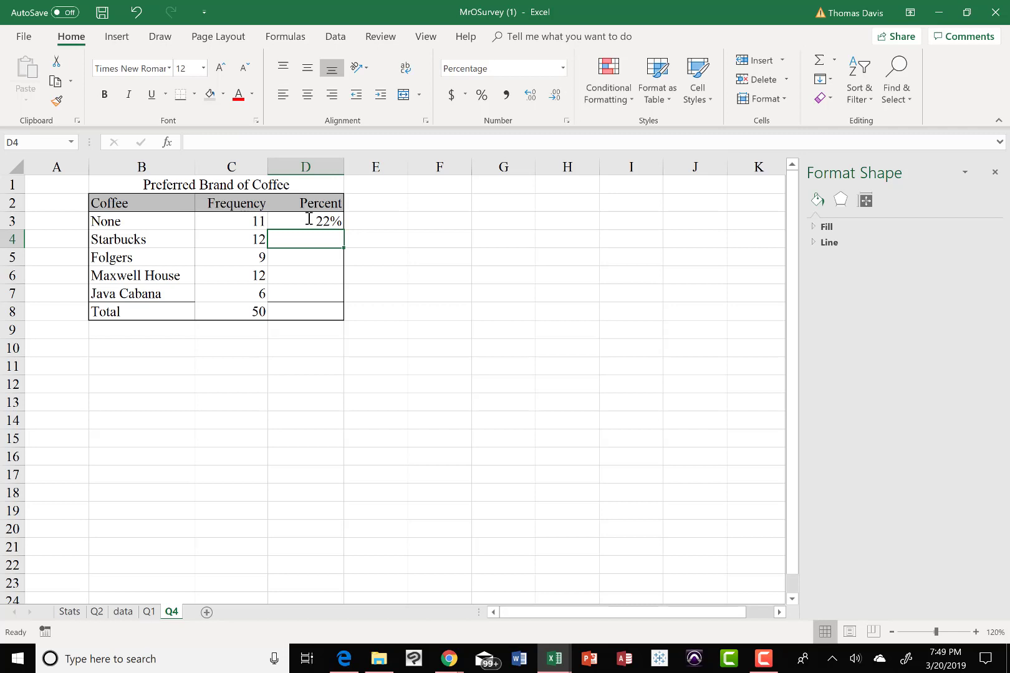
pyautogui.click(309, 222)
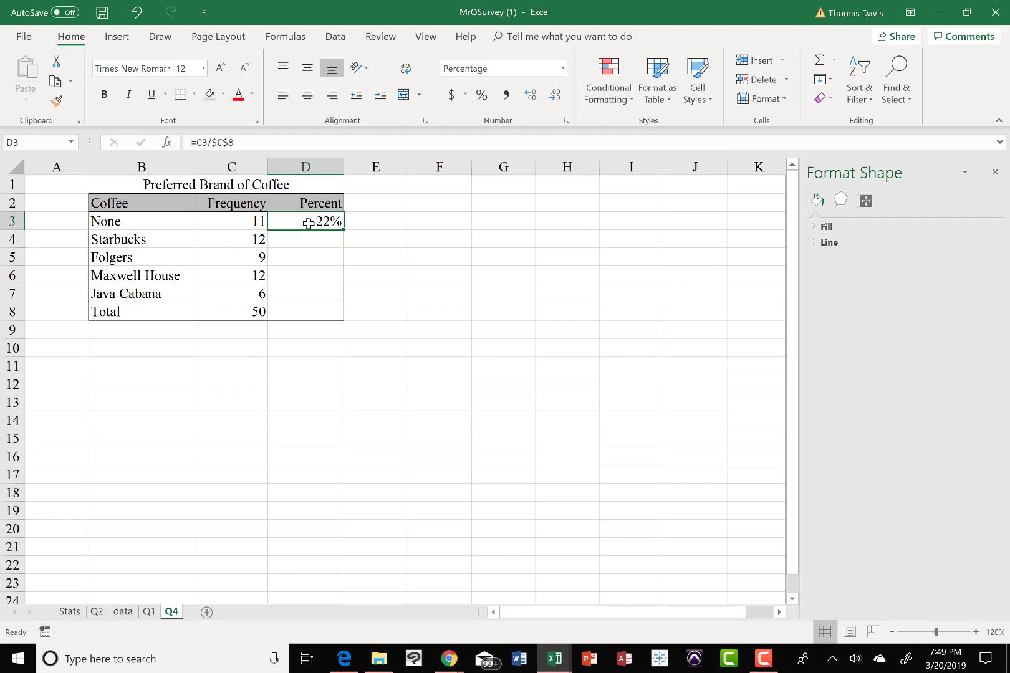
pyautogui.doubleClick(309, 223)
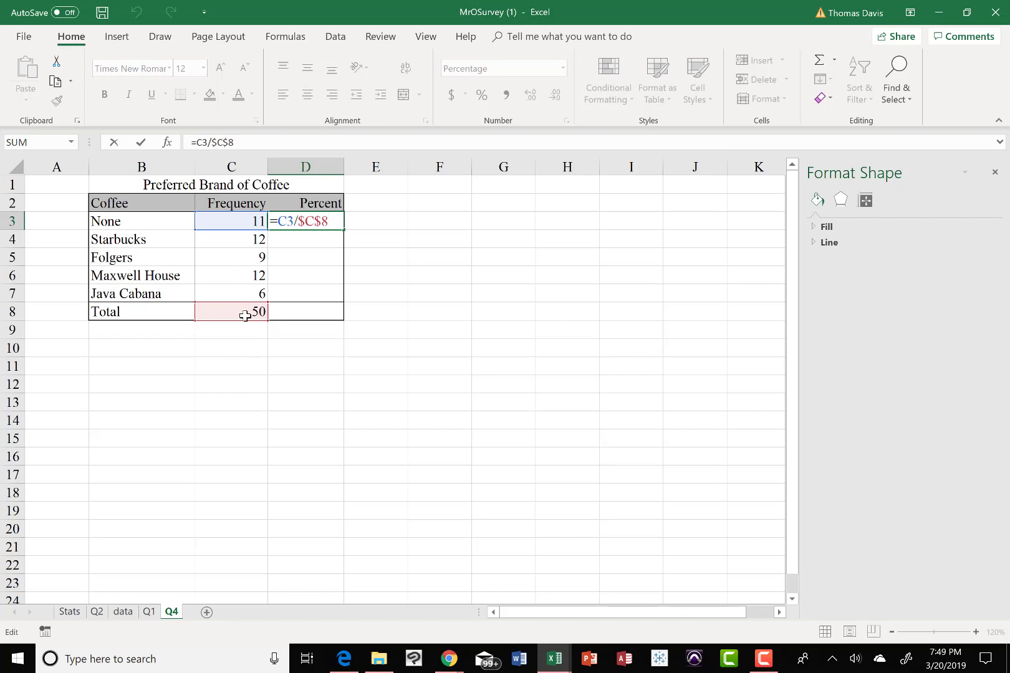
pyautogui.press('Return')
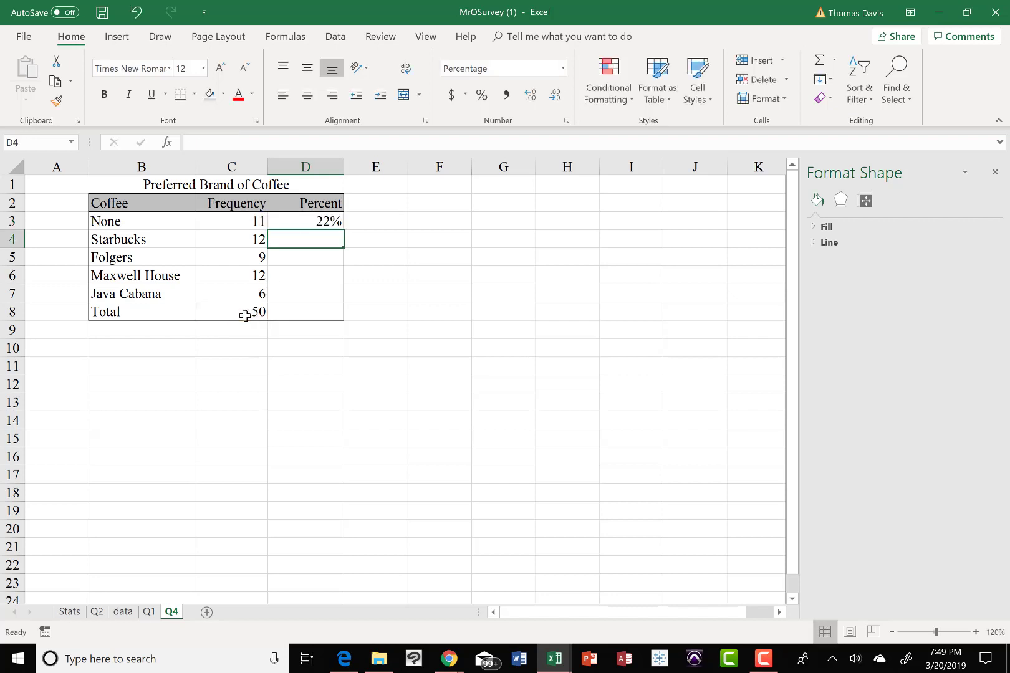
# Fill the None percent formula down from D3 through the Total row in D8.
pyautogui.click(306, 222)
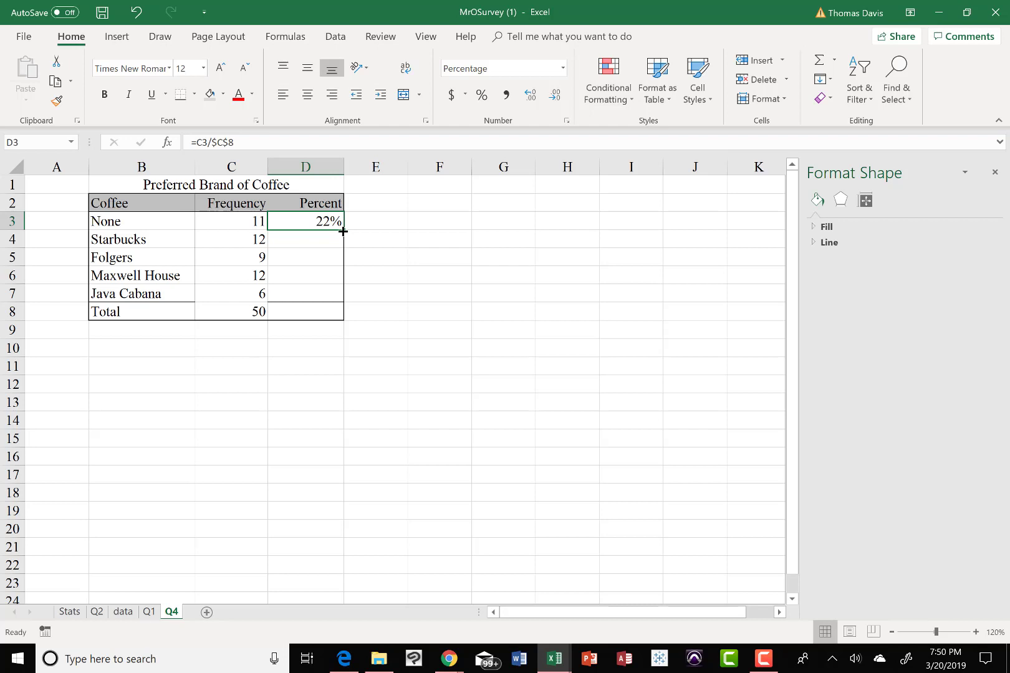
pyautogui.moveTo(342, 231); pyautogui.dragTo(333, 317)
pyautogui.click(332, 351)
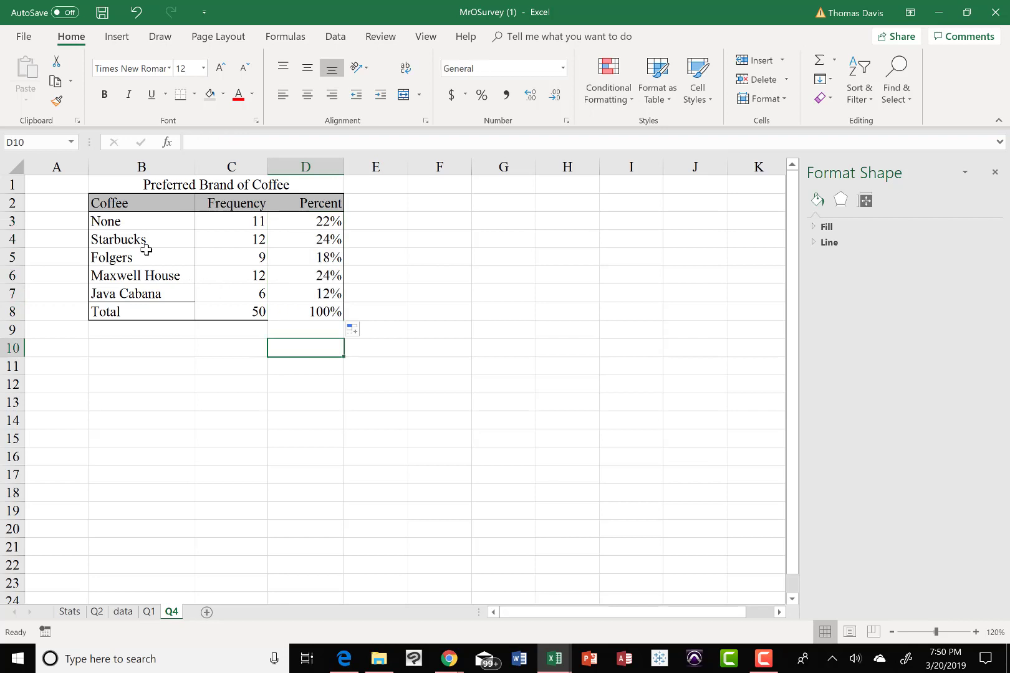
# Apply an outside border around the coffee table in B2:D8.
pyautogui.moveTo(125, 203); pyautogui.dragTo(311, 311)
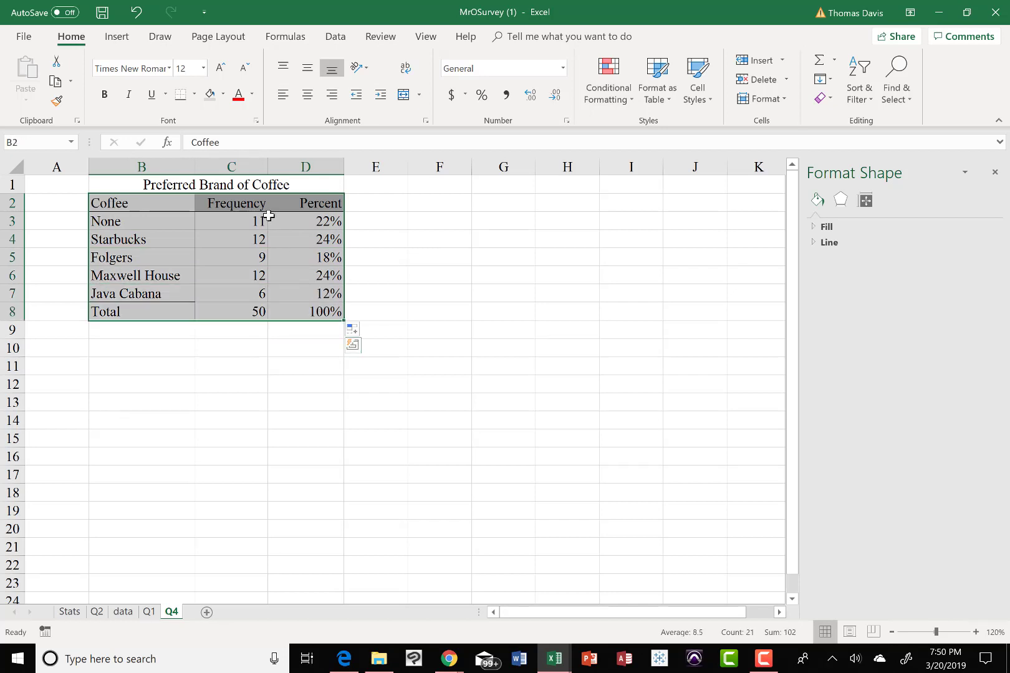
pyautogui.click(195, 94)
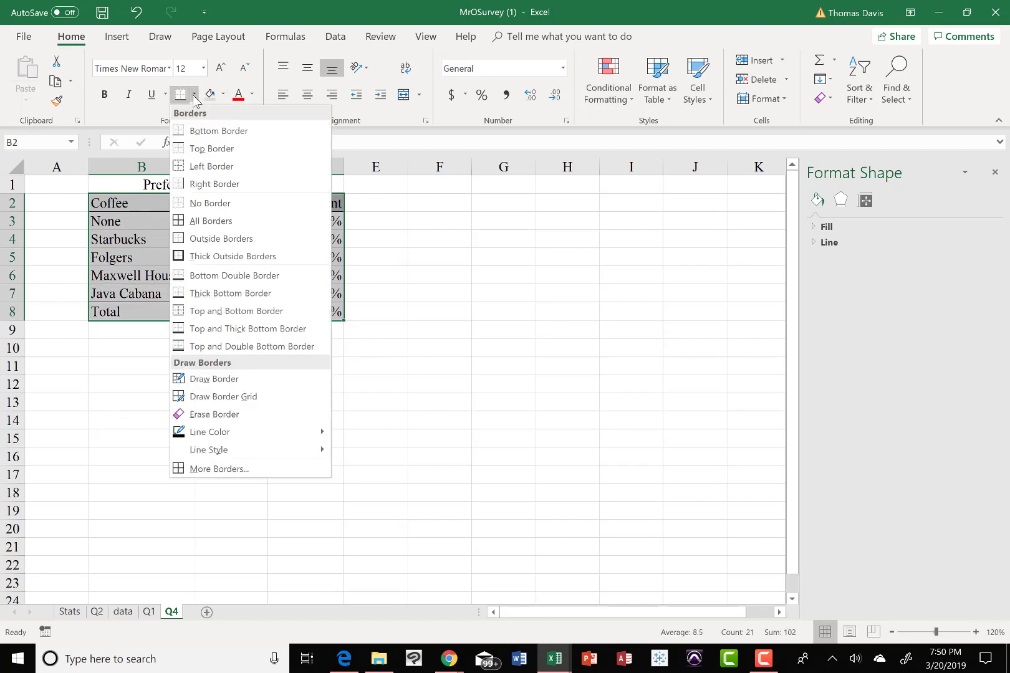
pyautogui.click(199, 261)
pyautogui.click(273, 399)
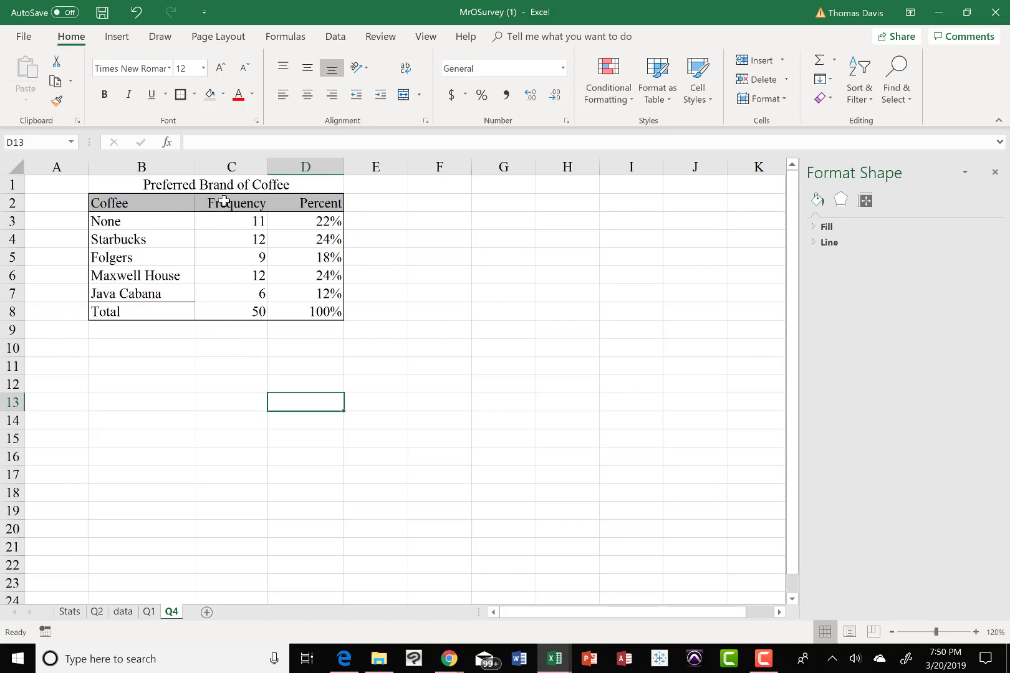
# Insert a 2-D clustered column chart from the coffee labels and frequencies in B2:C7, leaving out the Total row.
pyautogui.click(150, 210)
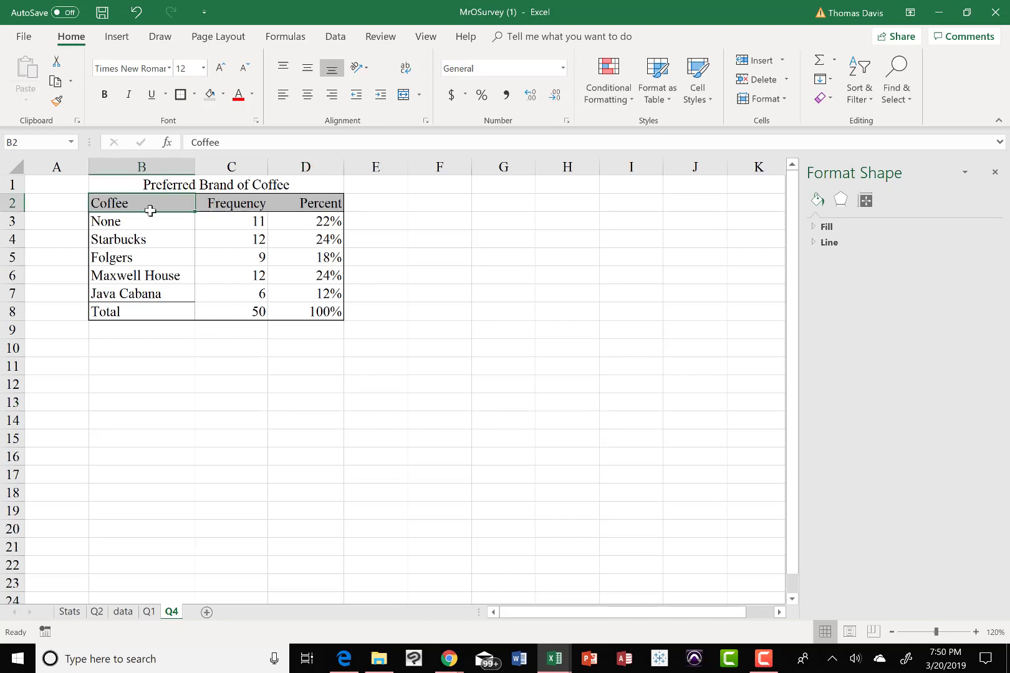
pyautogui.moveTo(151, 210); pyautogui.dragTo(229, 292)
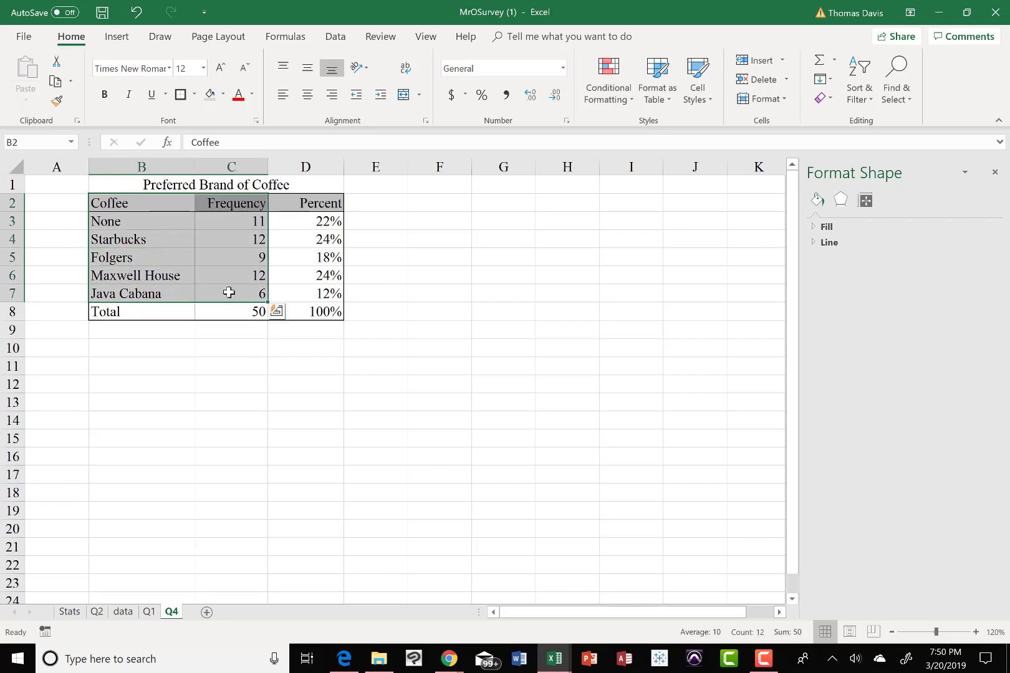
pyautogui.click(116, 37)
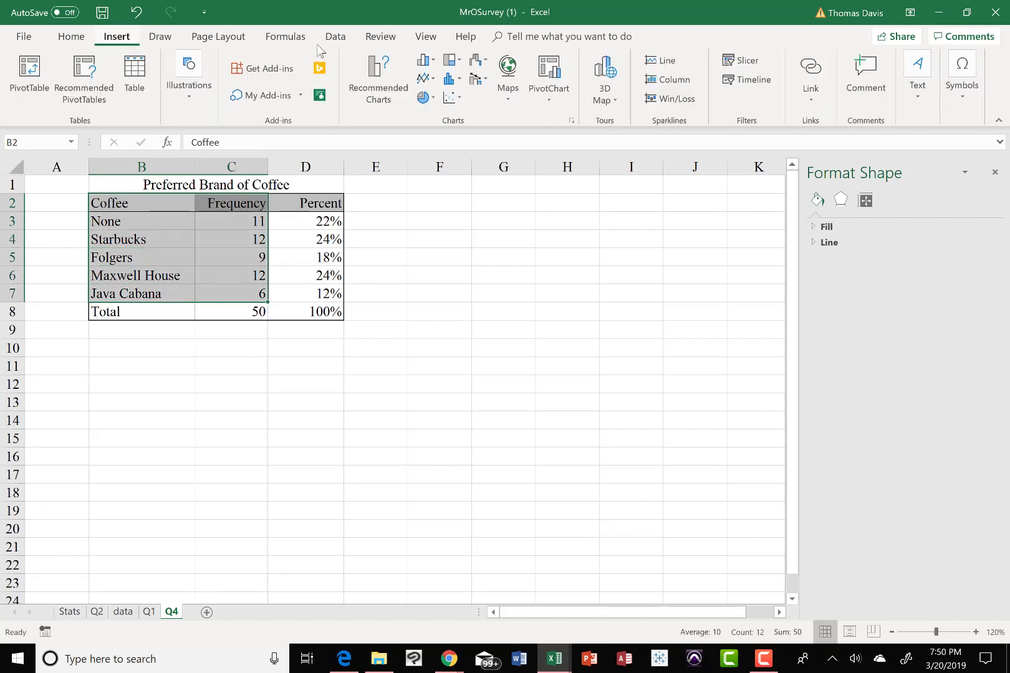
pyautogui.click(424, 60)
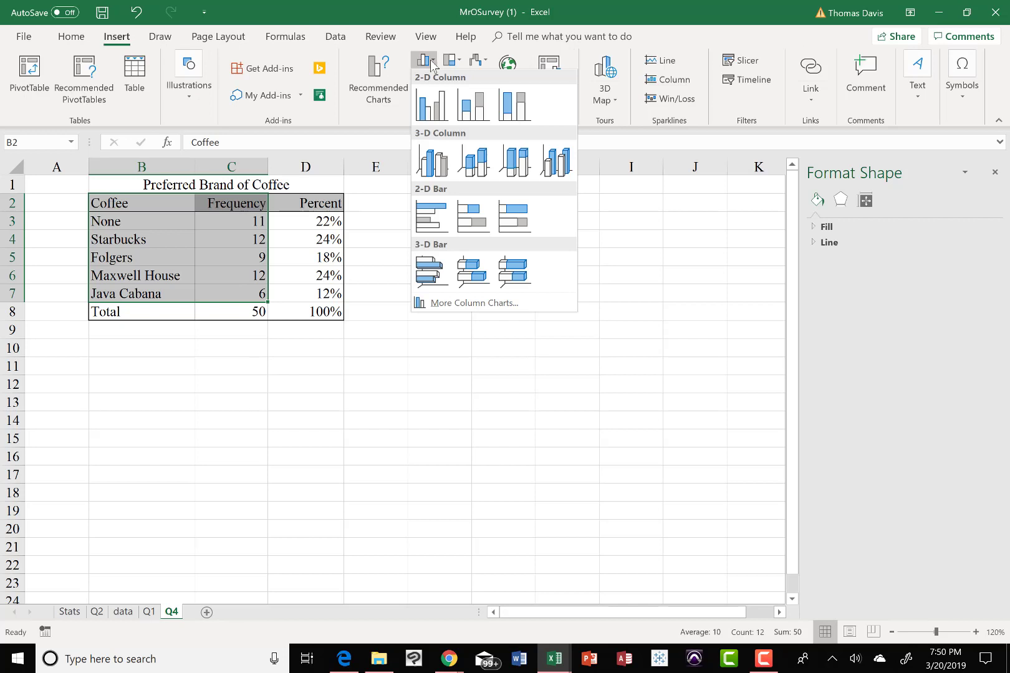
pyautogui.click(435, 106)
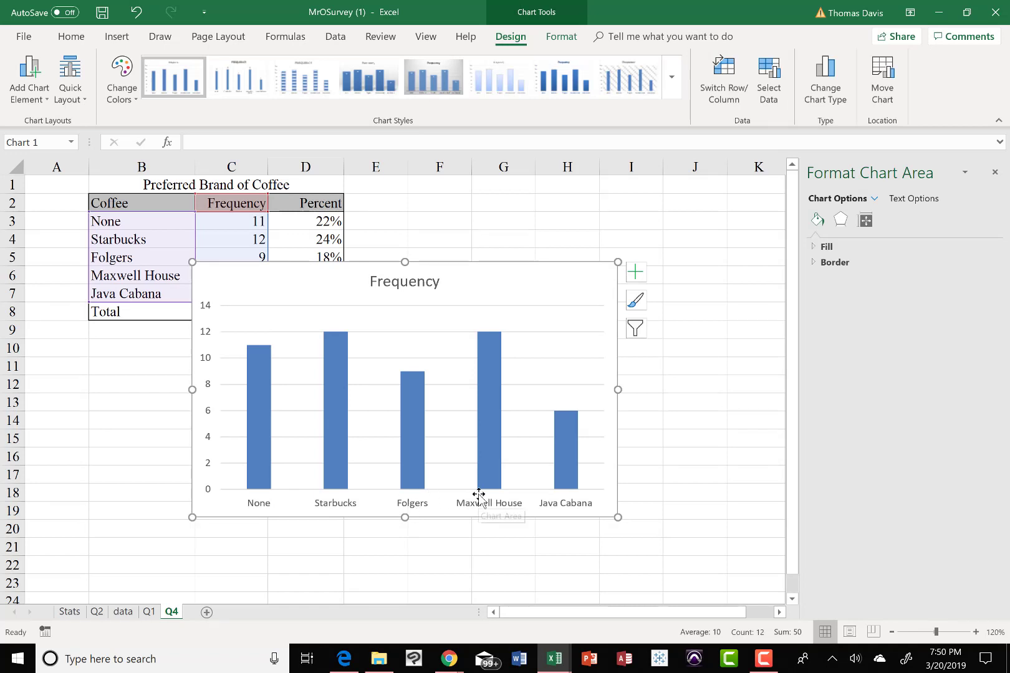
# Move the column chart below the coffee table and enlarge it to span about columns A to K and rows 10 to 27.
pyautogui.moveTo(553, 285); pyautogui.dragTo(389, 361)
pyautogui.scroll(-1, 547, 359)
pyautogui.scroll(-1, 547, 359)
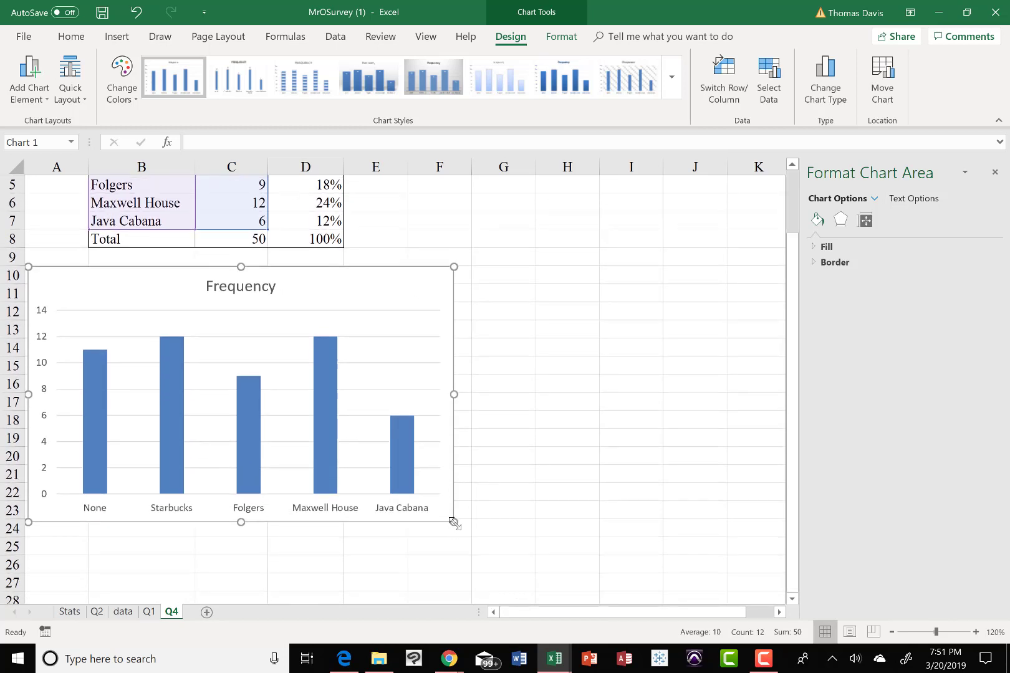
pyautogui.moveTo(455, 526); pyautogui.dragTo(767, 597)
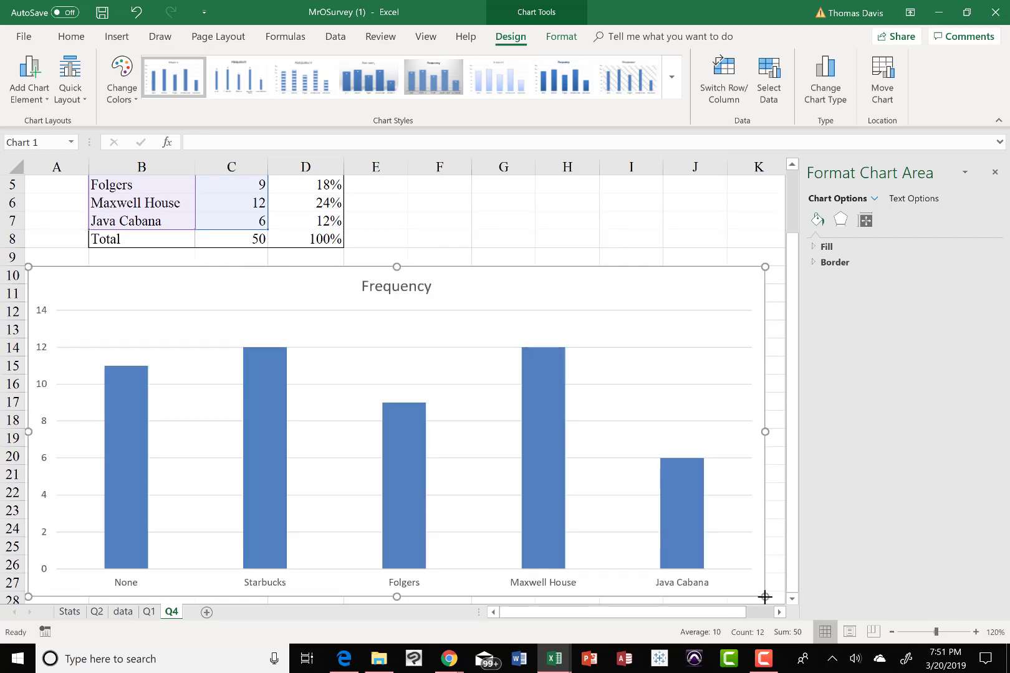
# Set the gap width of the Frequency data series to 0% so the columns touch.
pyautogui.click(544, 416)
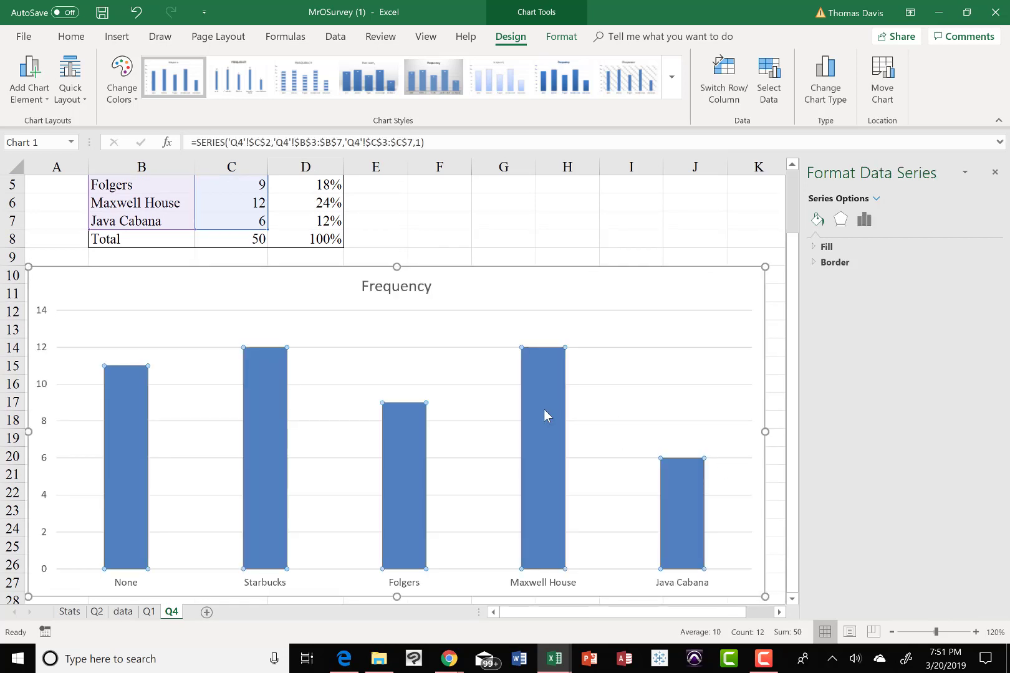
pyautogui.rightClick(545, 412)
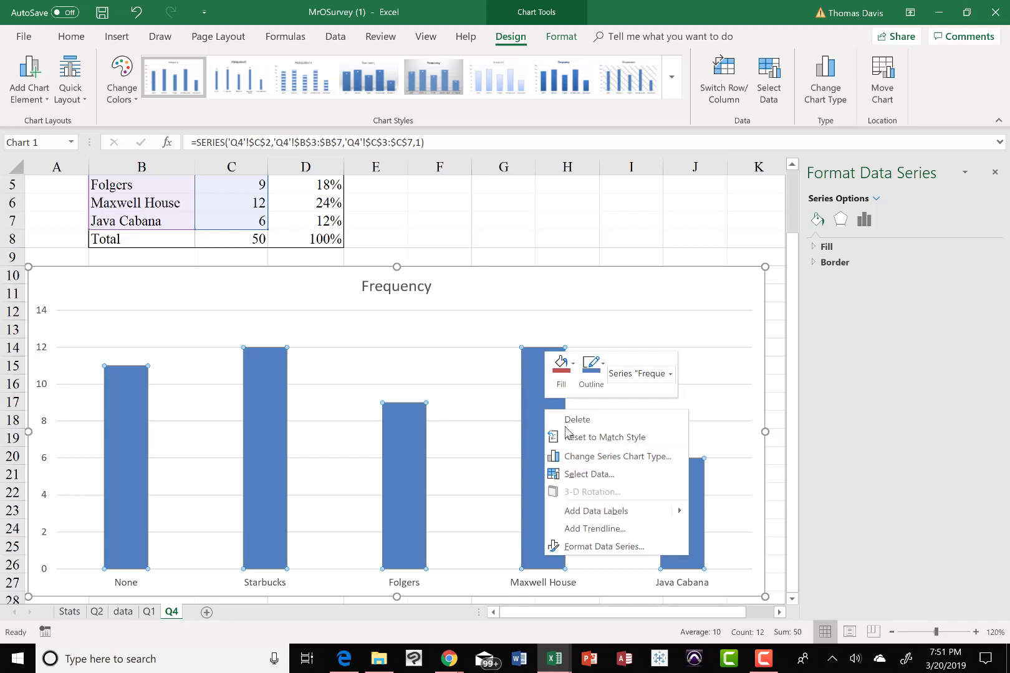
pyautogui.click(599, 545)
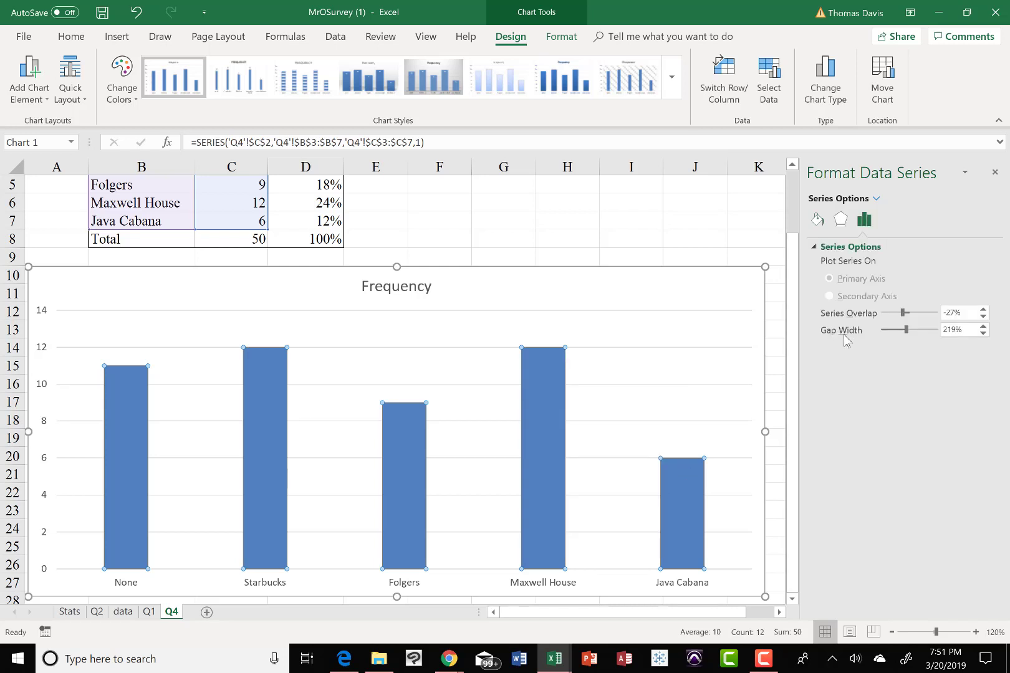
pyautogui.moveTo(907, 335); pyautogui.dragTo(881, 340)
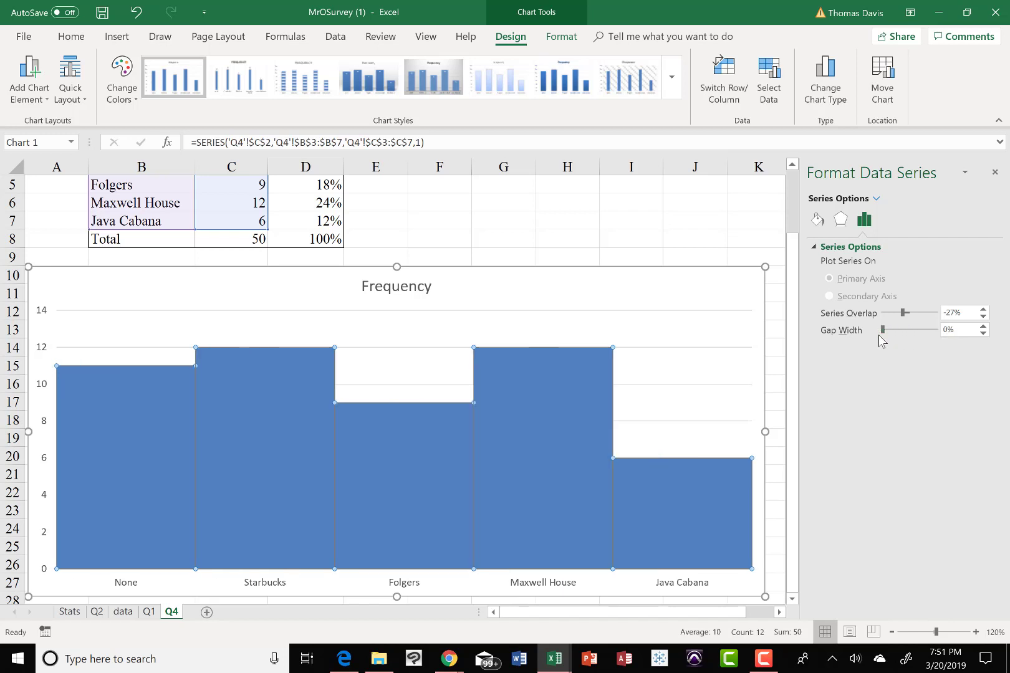
# Replace the chart title with "Histogram of Preferred Brand of Coffee" and make it bold.
pyautogui.click(405, 290)
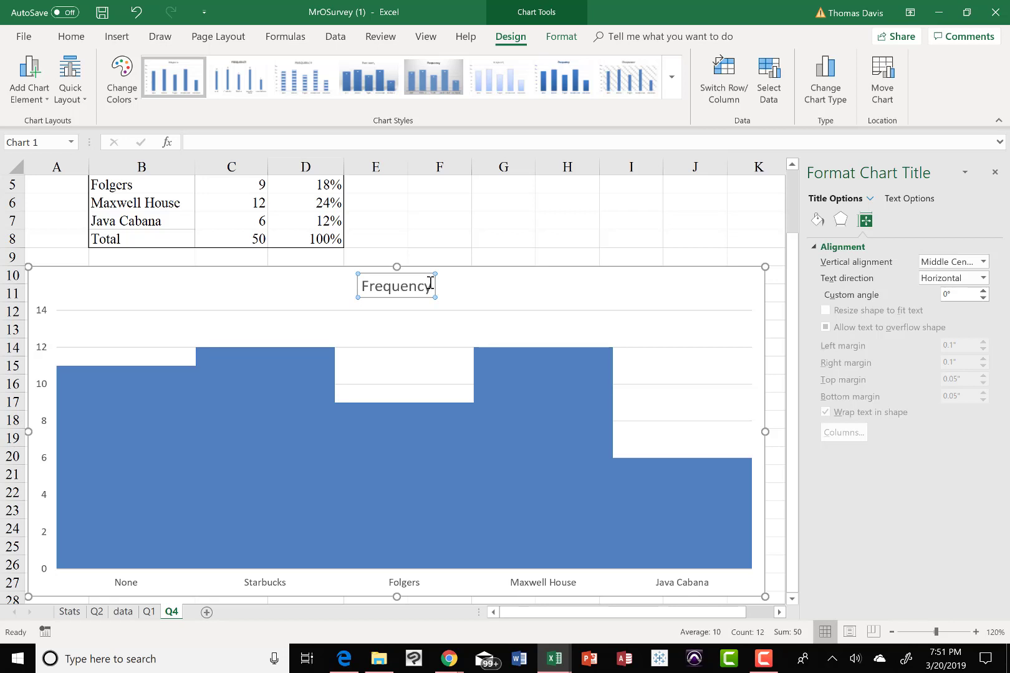
pyautogui.click(430, 286)
pyautogui.press('BackSpace')
pyautogui.press('BackSpace')
pyautogui.press('BackSpace')
pyautogui.press('BackSpace')
pyautogui.press('BackSpace')
pyautogui.press('BackSpace')
pyautogui.press('BackSpace')
pyautogui.press('BackSpace')
pyautogui.press('BackSpace')
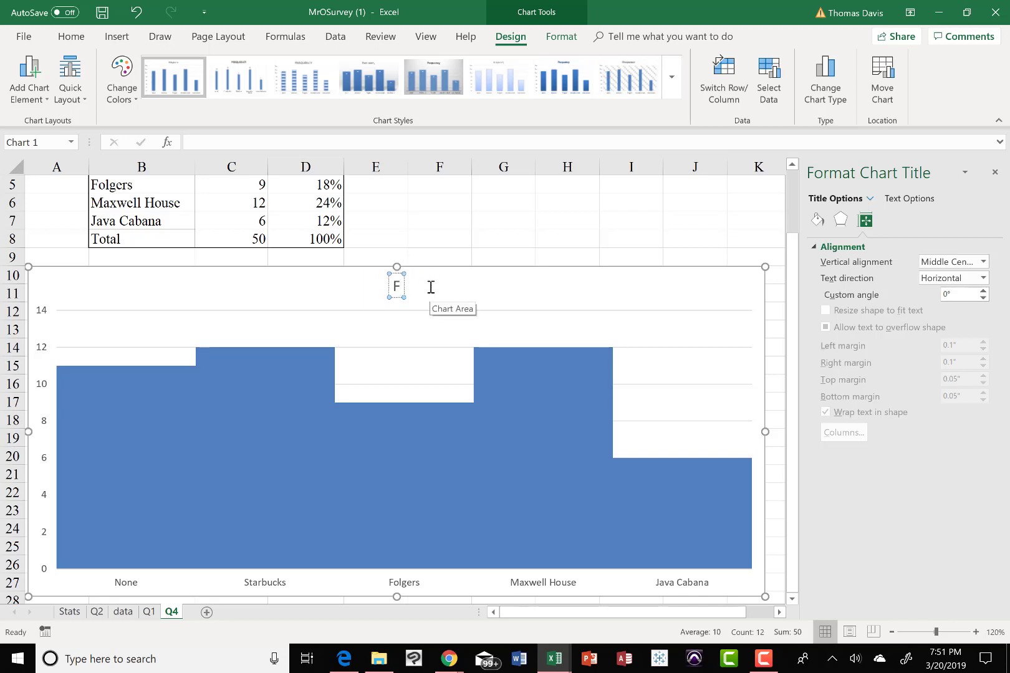
pyautogui.write('Histogram of')
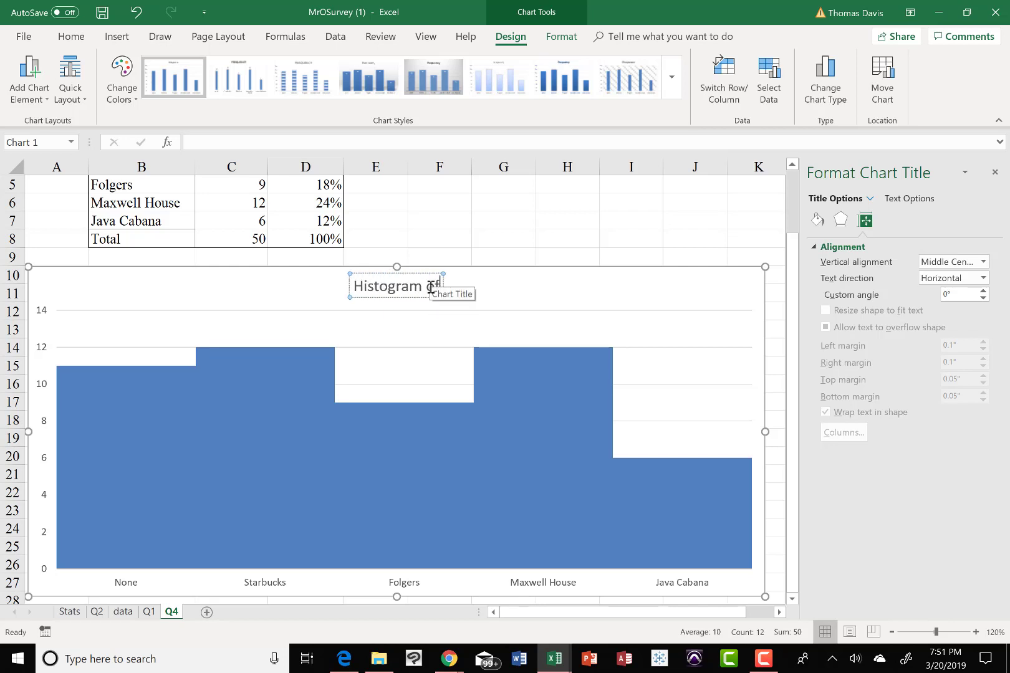
pyautogui.write(' Prefere')
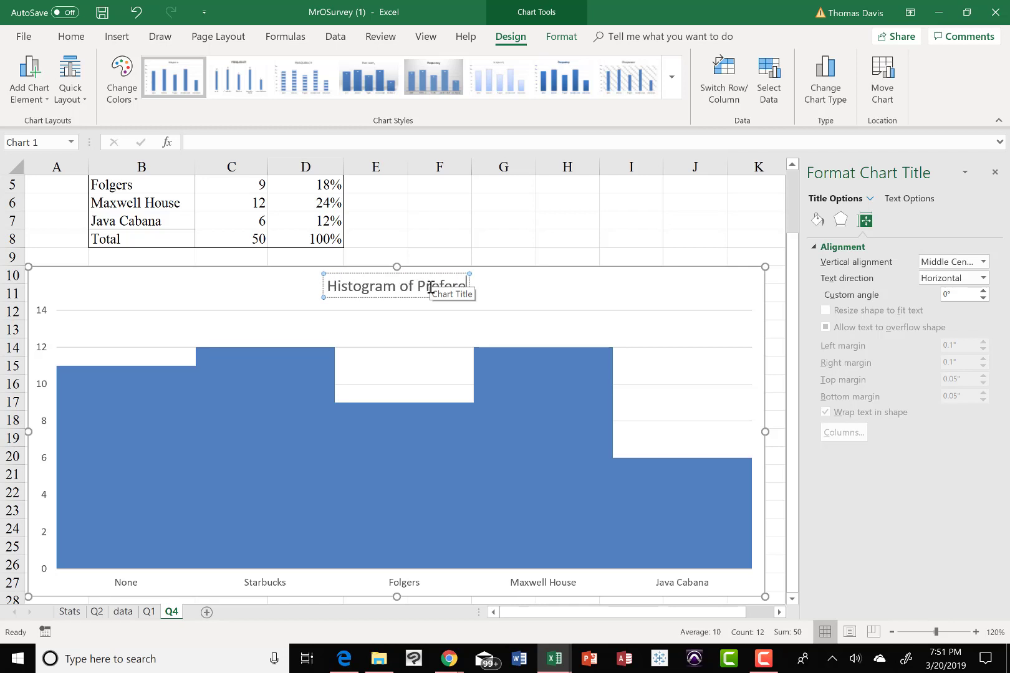
pyautogui.press('BackSpace')
pyautogui.write('red')
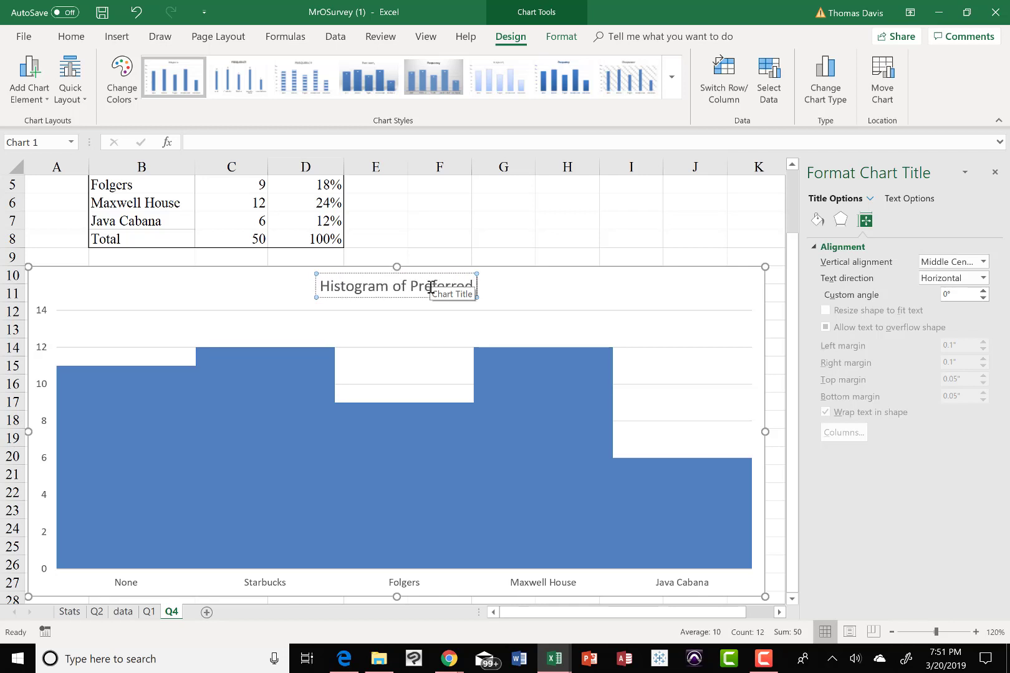
pyautogui.write(' Brand of Co')
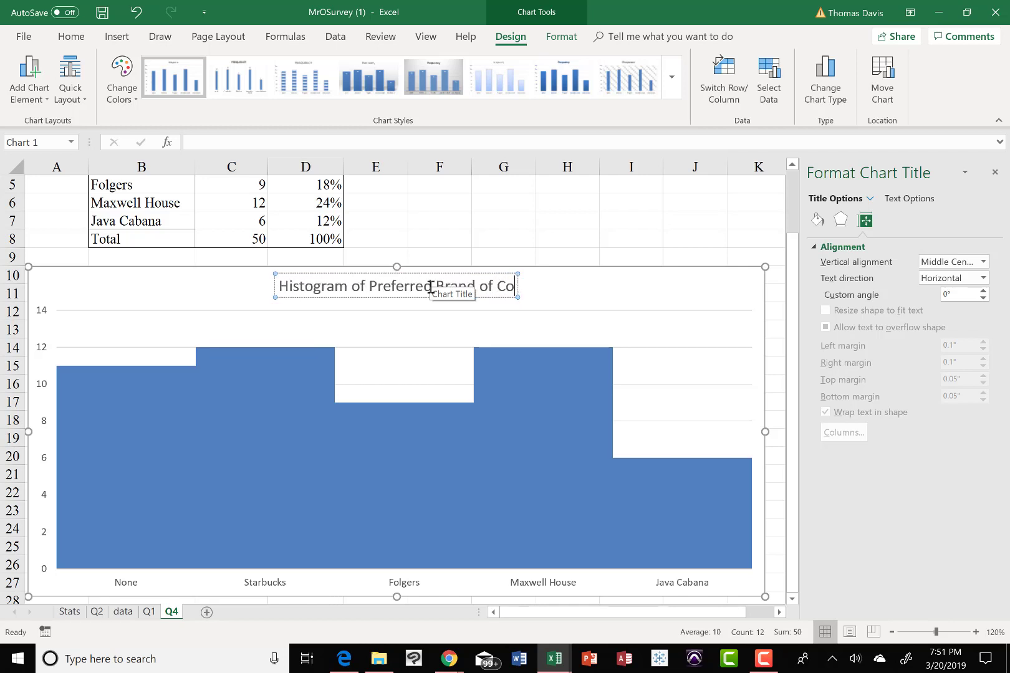
pyautogui.write('ffee')
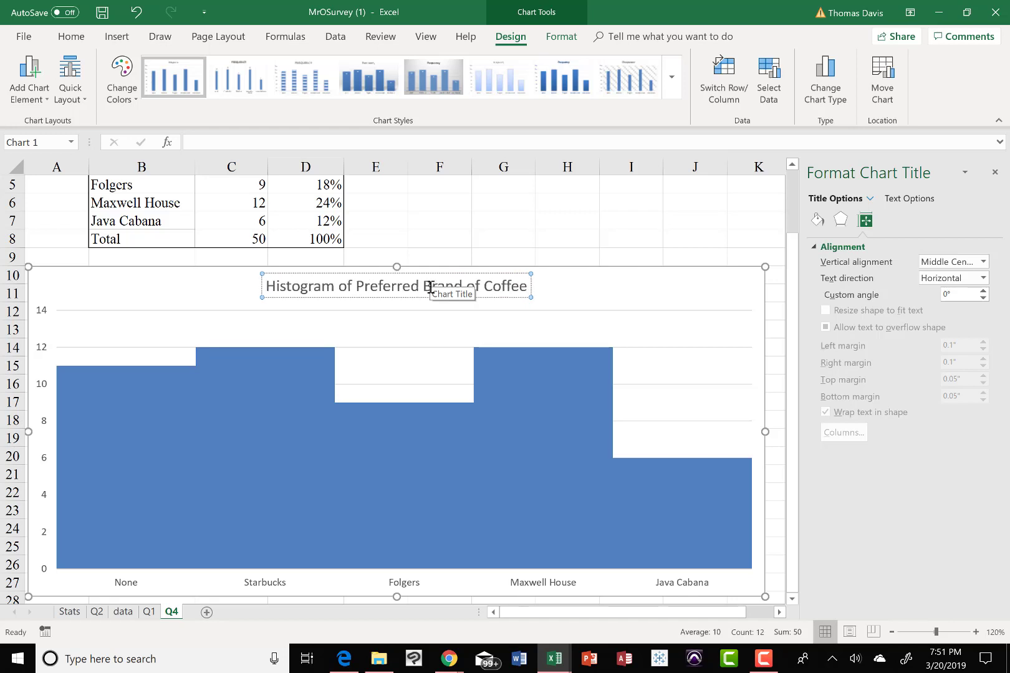
pyautogui.click(396, 298)
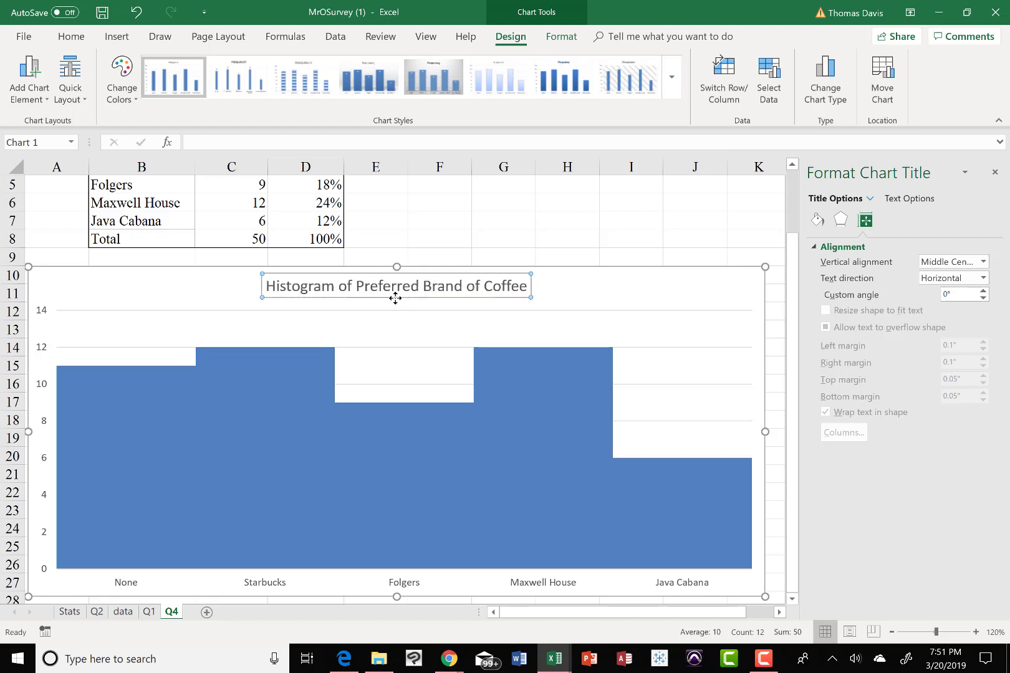
pyautogui.hotkey('ctrl', 'b')
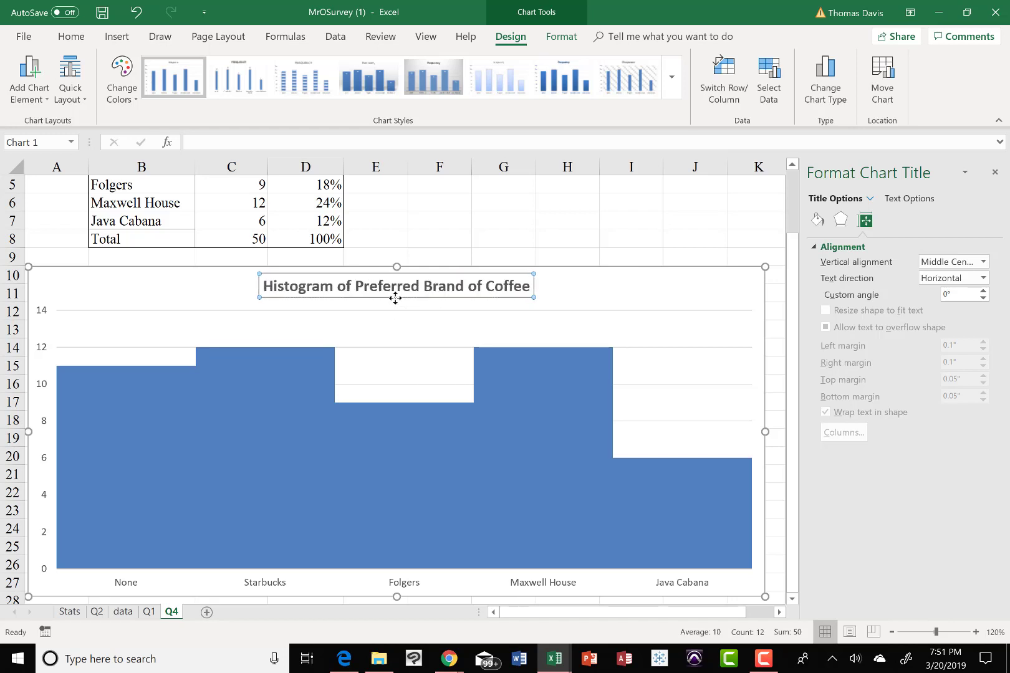
# Remove the major horizontal gridlines from the histogram and deselect the chart.
pyautogui.click(672, 347)
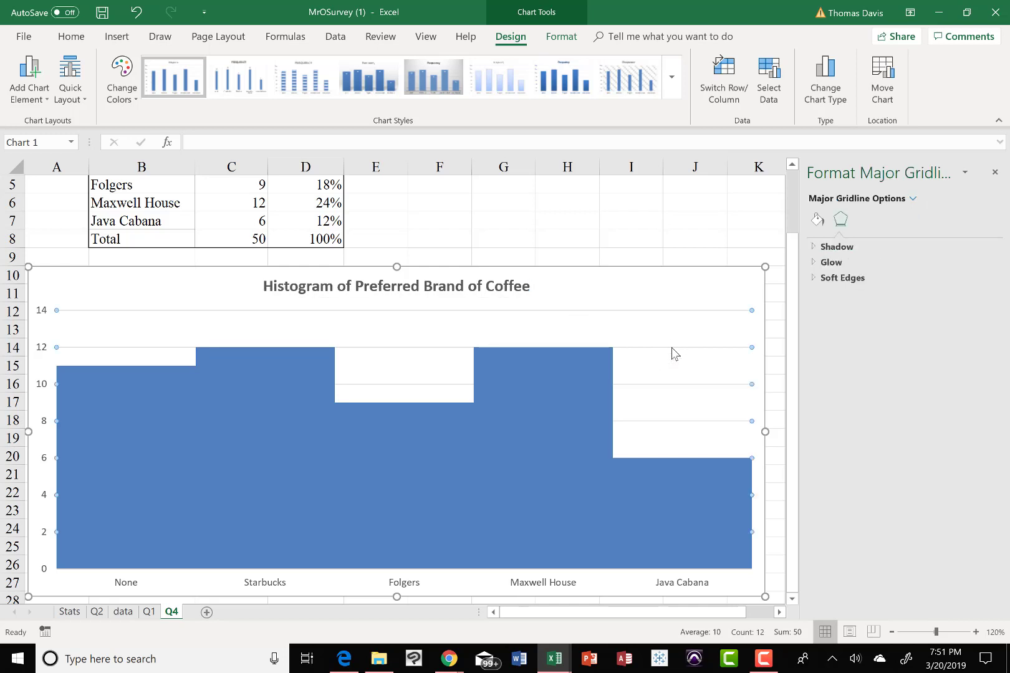
pyautogui.press('Escape')
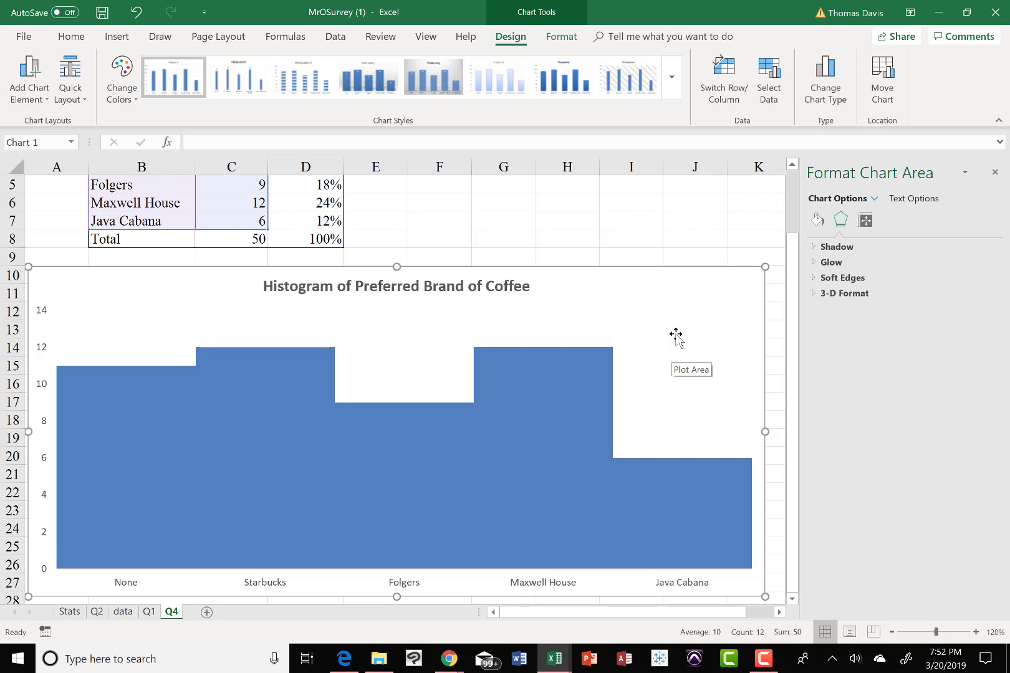
pyautogui.click(666, 242)
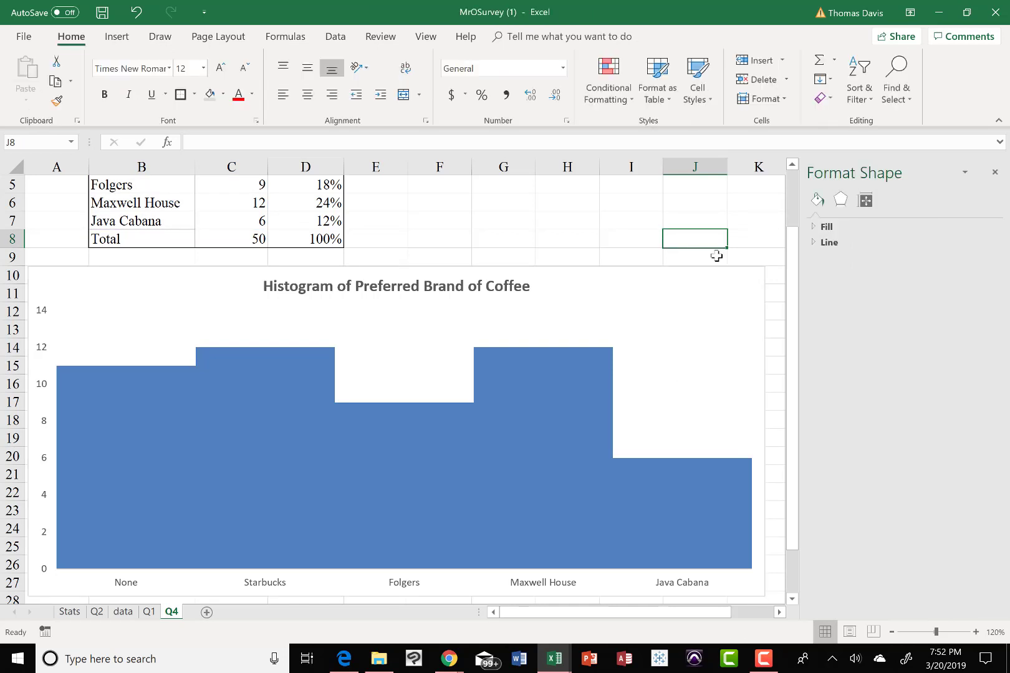
# Add a primary horizontal and a primary vertical axis title to the coffee histogram.
pyautogui.moveTo(798, 320); pyautogui.dragTo(797, 349)
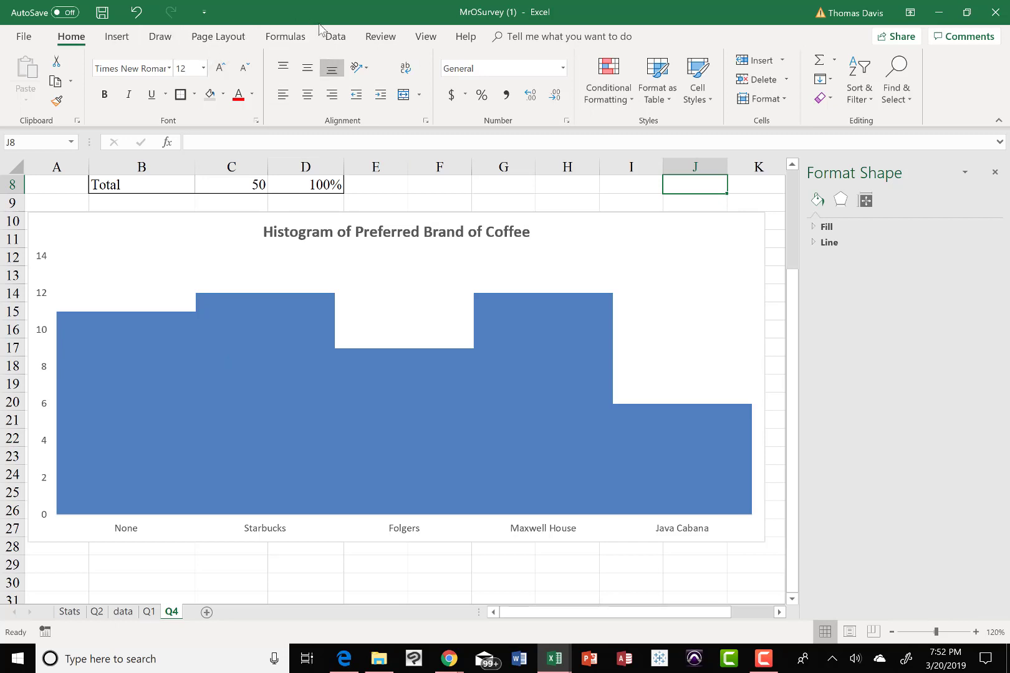
pyautogui.click(212, 265)
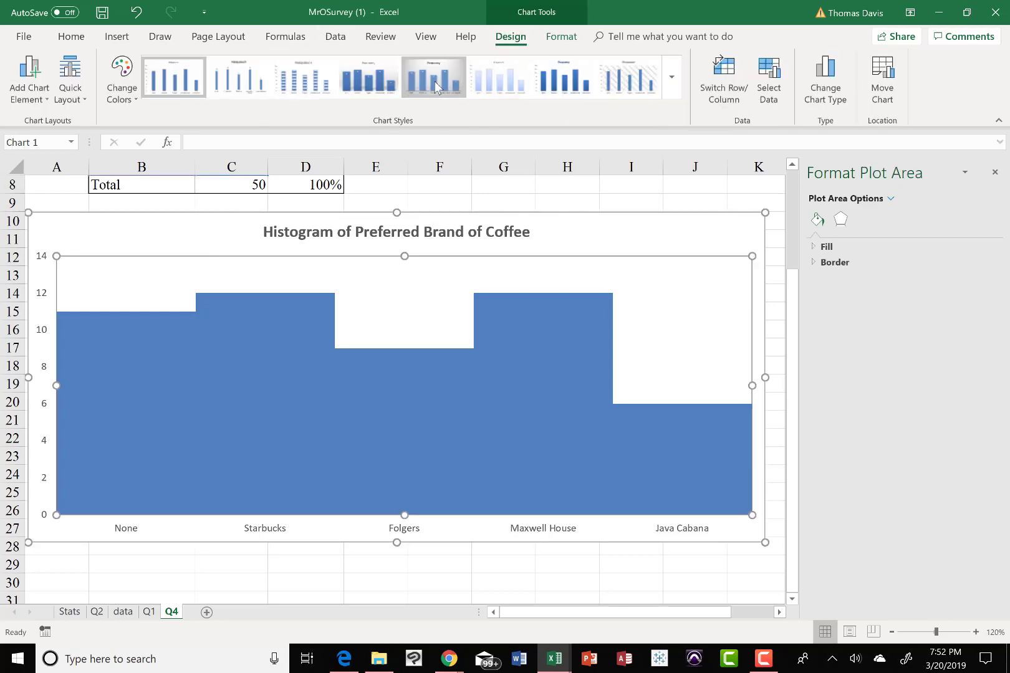
pyautogui.click(29, 78)
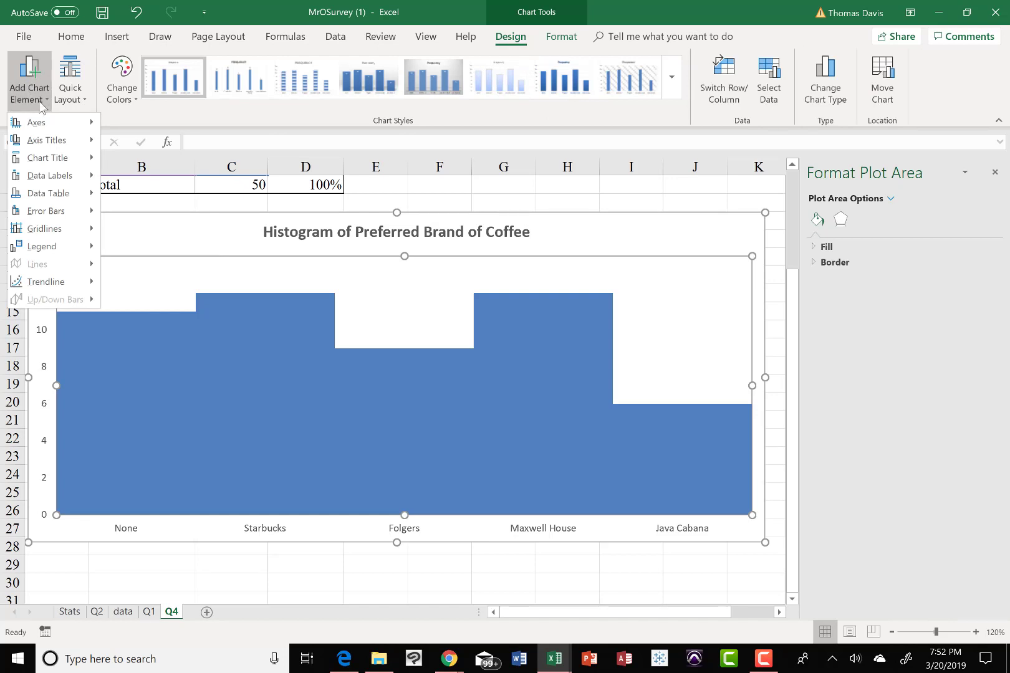
pyautogui.moveTo(63, 143)
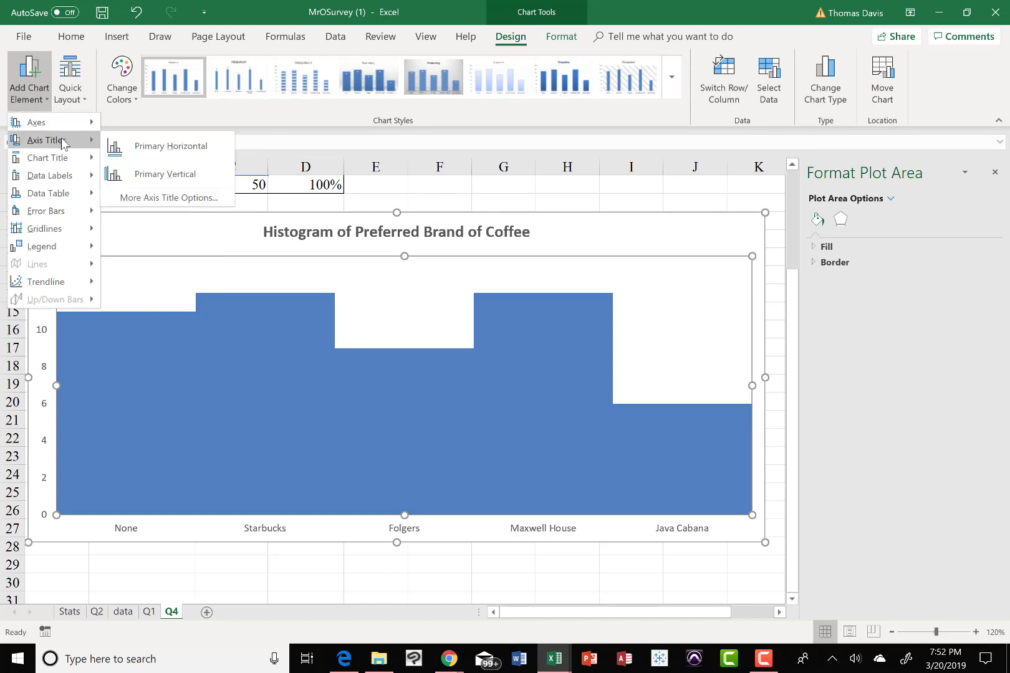
pyautogui.click(143, 145)
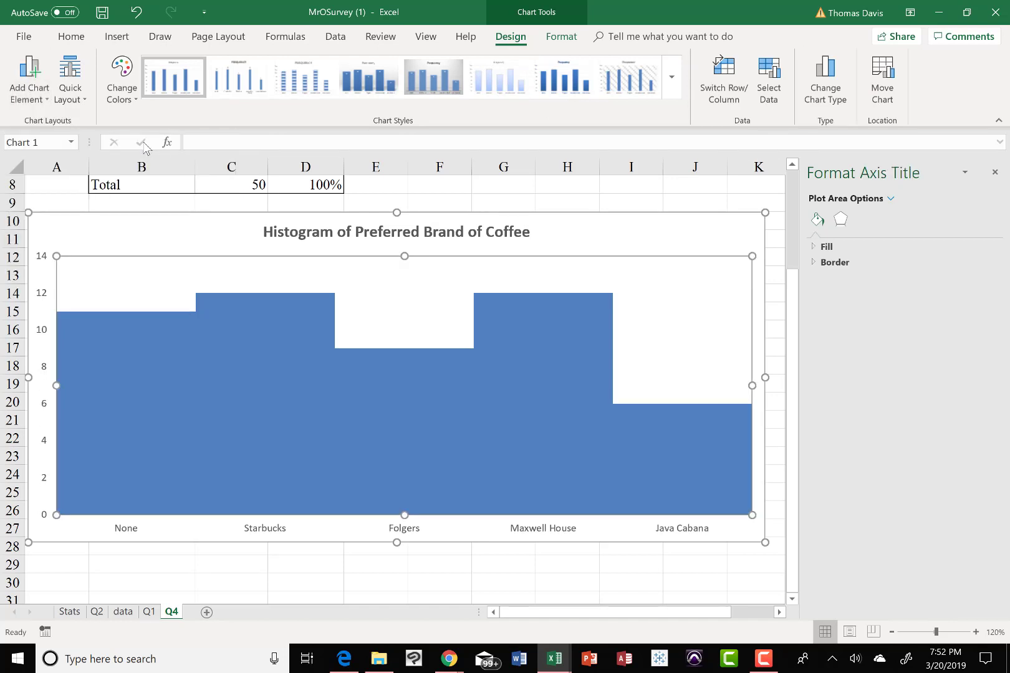
pyautogui.click(23, 90)
pyautogui.moveTo(52, 137)
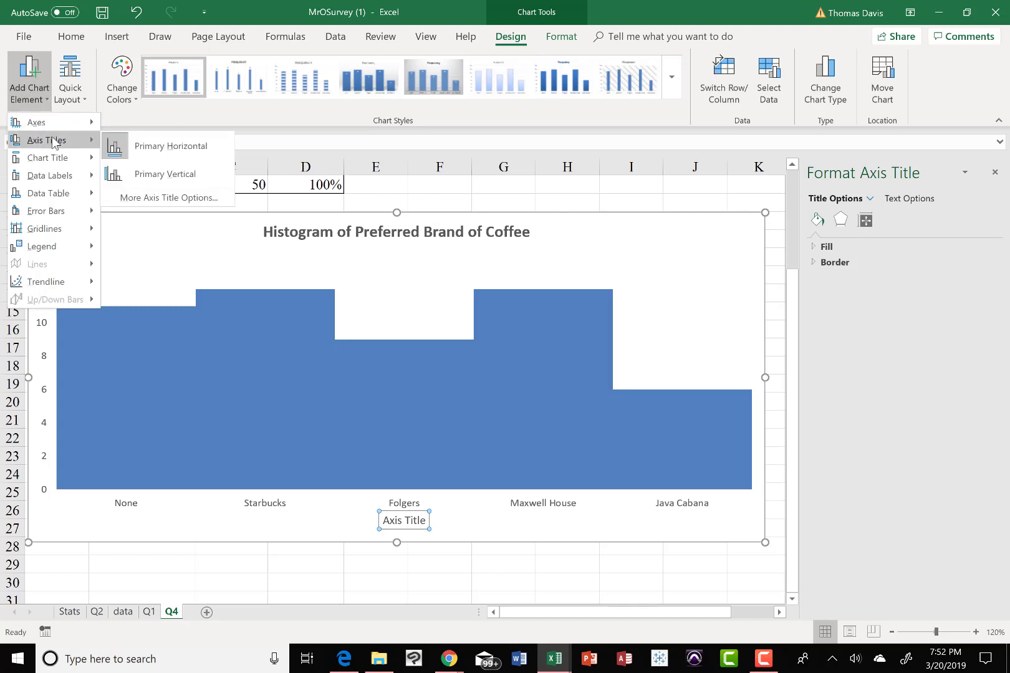
pyautogui.click(137, 173)
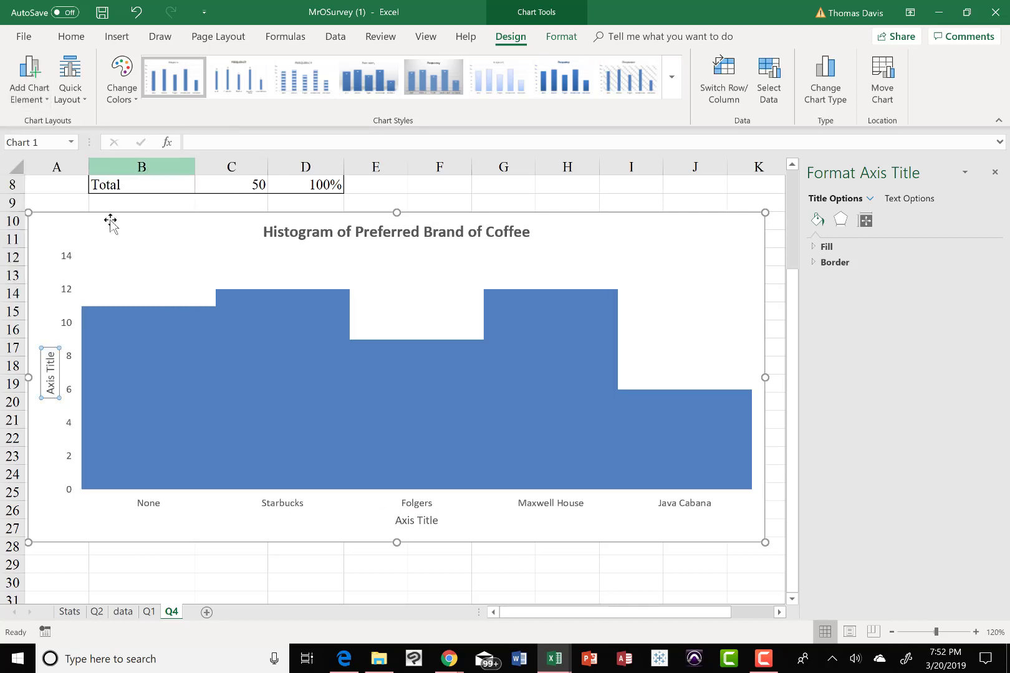
# Replace the vertical axis title's placeholder text with "Frequency" and make it bold.
pyautogui.click(51, 388)
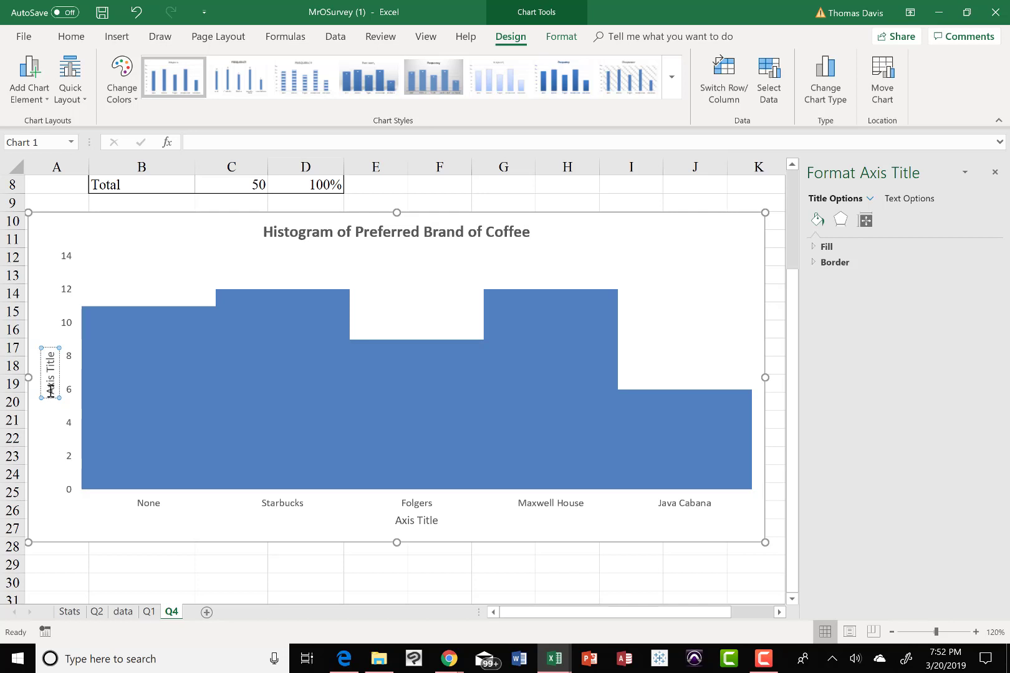
pyautogui.press('Delete')
pyautogui.press('Delete')
pyautogui.press('Delete')
pyautogui.press('Delete')
pyautogui.press('Delete')
pyautogui.press('Delete')
pyautogui.press('Delete')
pyautogui.press('Delete')
pyautogui.press('Delete')
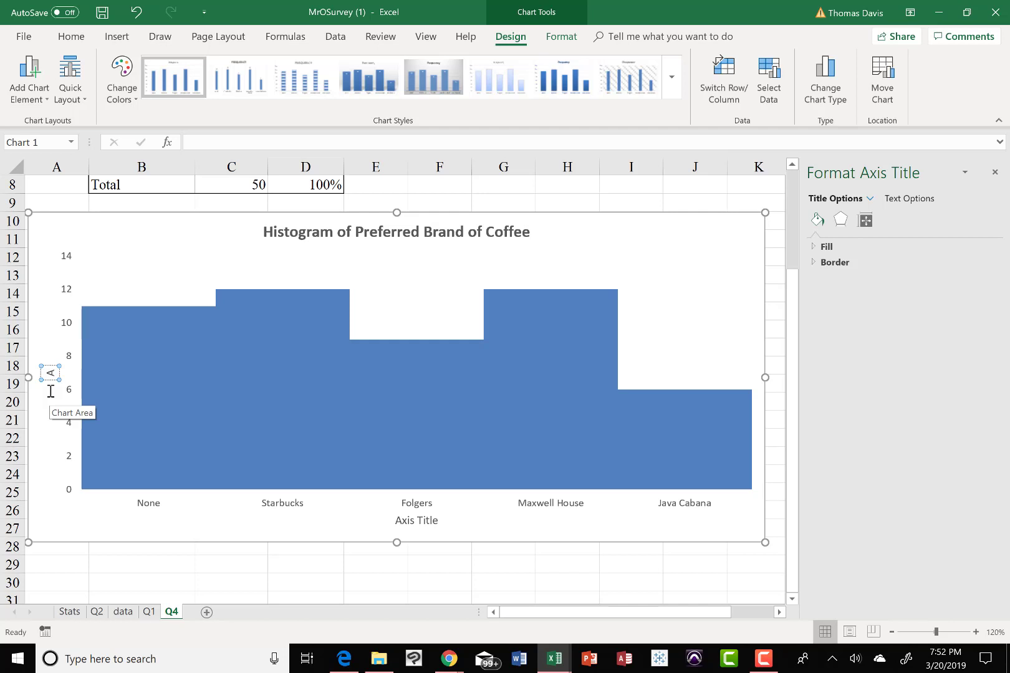
pyautogui.press('BackSpace')
pyautogui.write('Frequency')
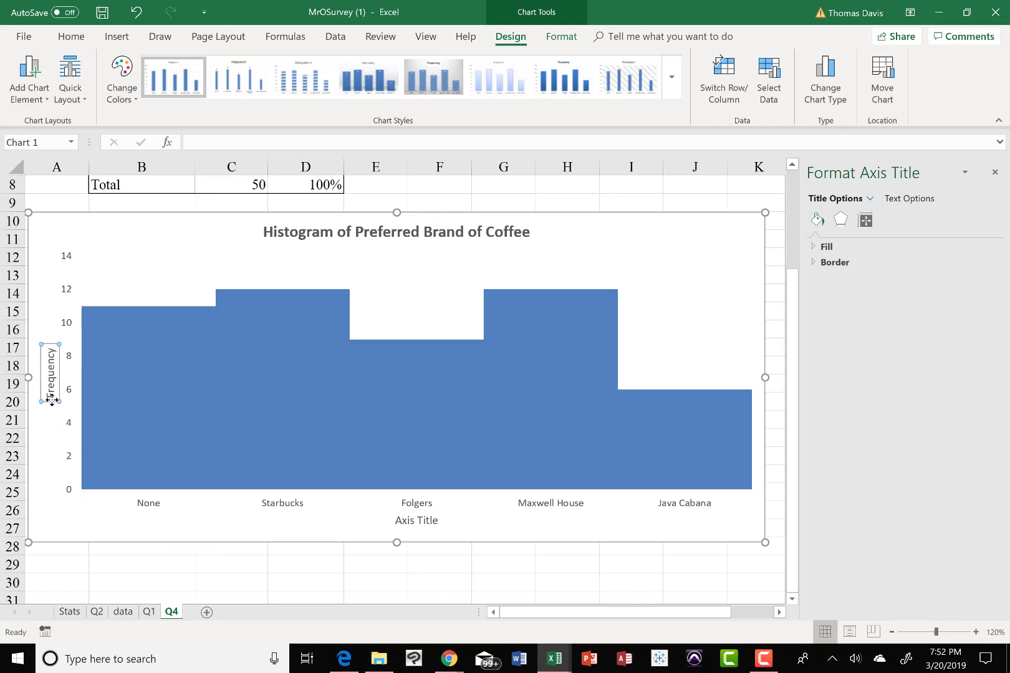
# Replace the horizontal axis title's placeholder text with "Brand of Coffee".
pyautogui.click(406, 522)
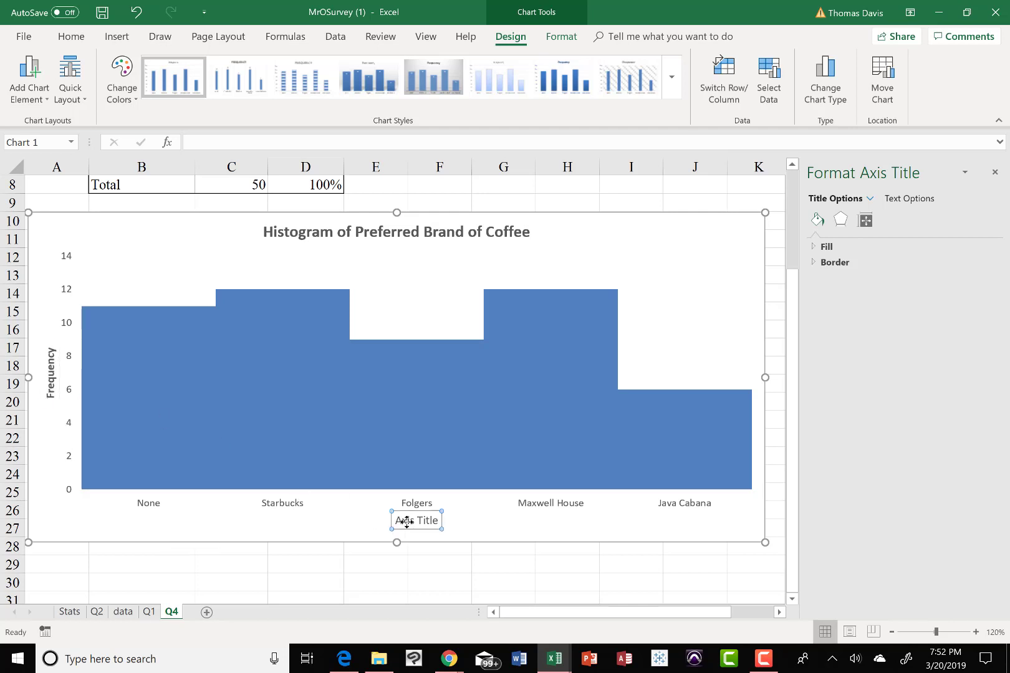
pyautogui.click(406, 523)
pyautogui.click(437, 519)
pyautogui.press('BackSpace')
pyautogui.press('BackSpace')
pyautogui.press('BackSpace')
pyautogui.press('BackSpace')
pyautogui.press('BackSpace')
pyautogui.press('BackSpace')
pyautogui.press('BackSpace')
pyautogui.press('BackSpace')
pyautogui.press('BackSpace')
pyautogui.press('BackSpace')
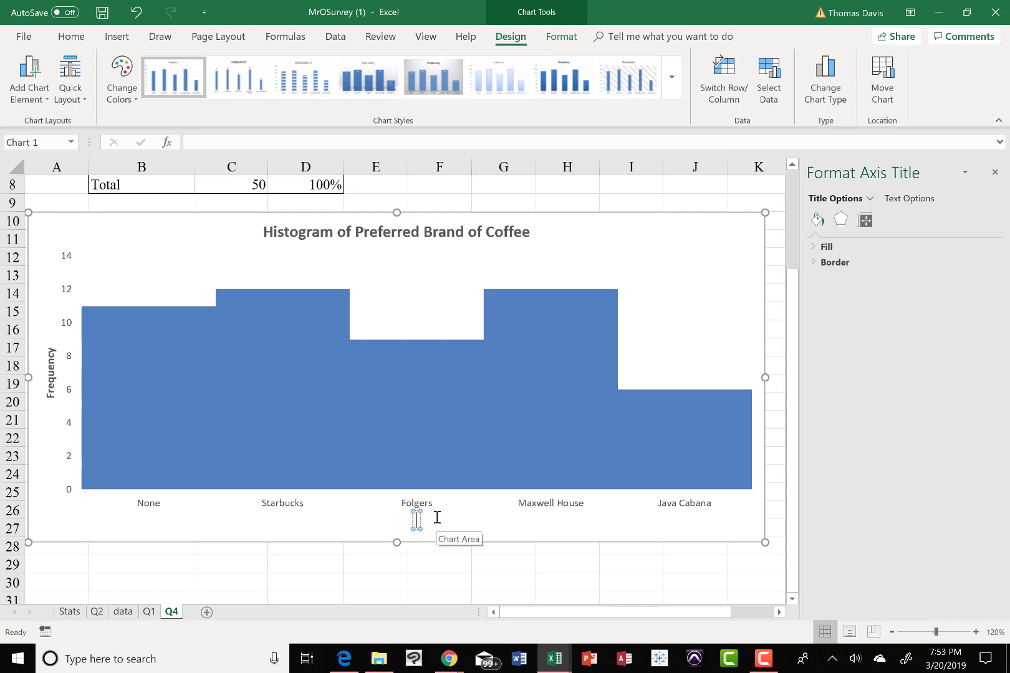
pyautogui.write('Brand of')
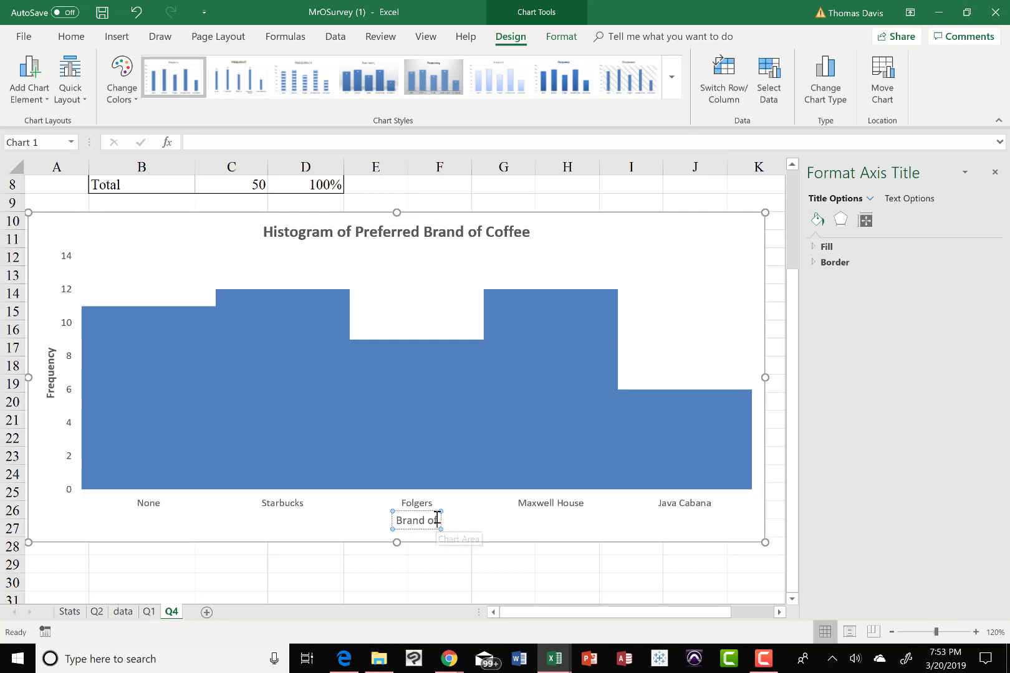
pyautogui.write(' Coffee')
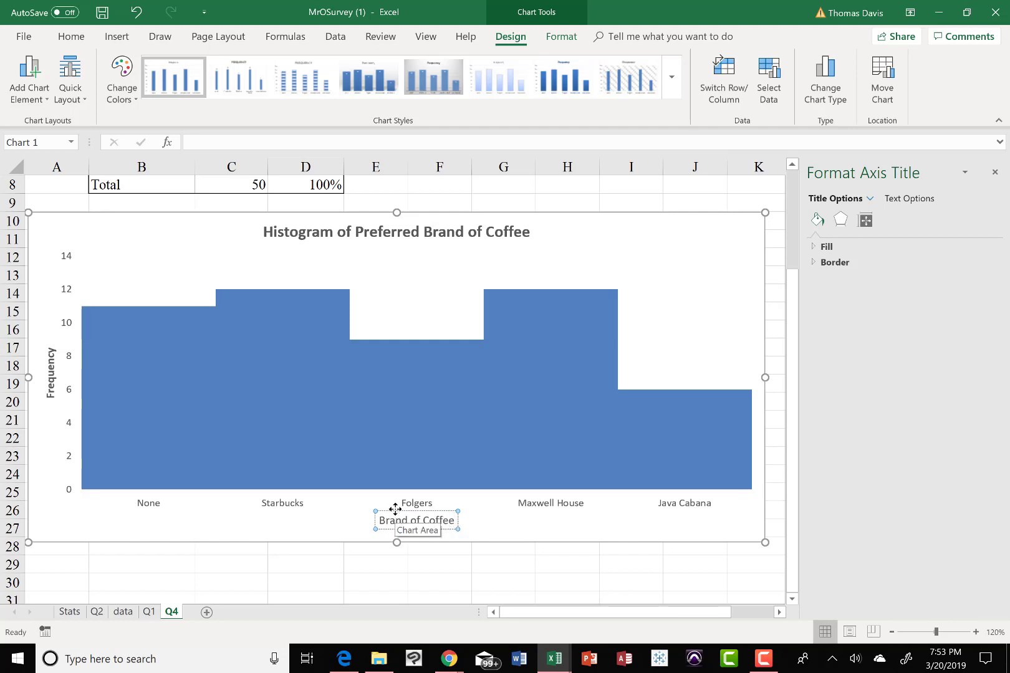
# Make the entire horizontal axis title bold and deselect it.
pyautogui.click(395, 509)
pyautogui.click(393, 519)
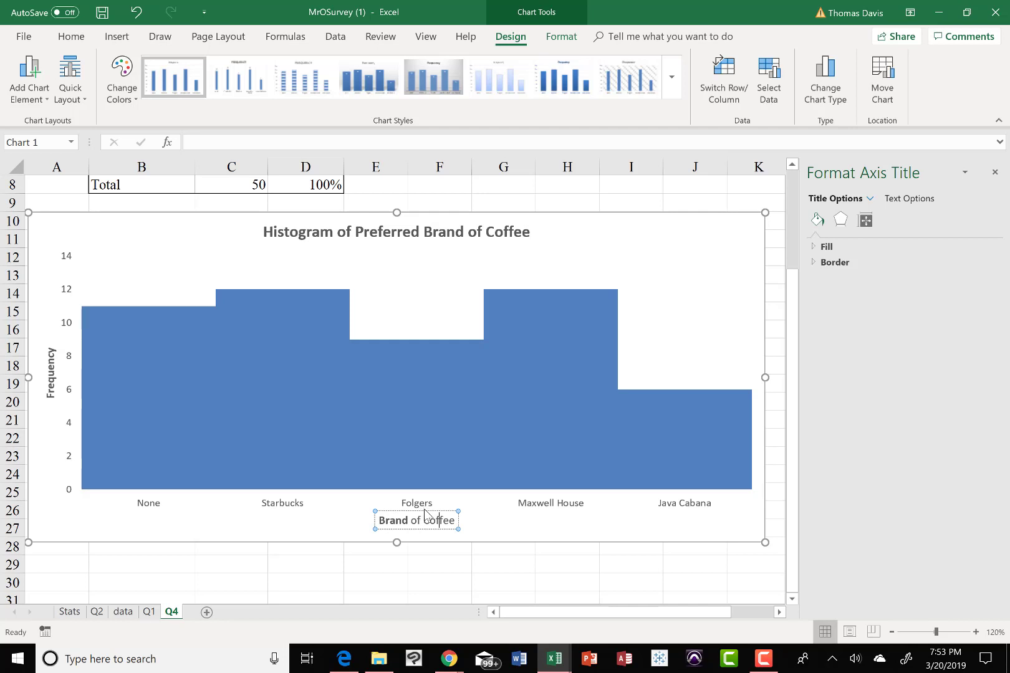
pyautogui.click(425, 512)
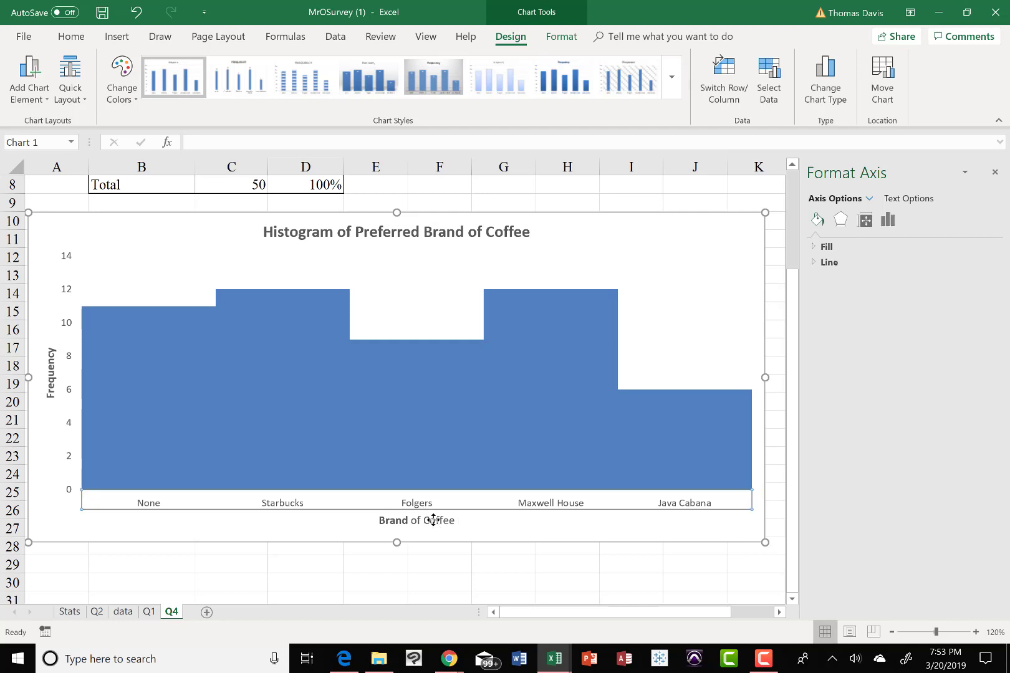
pyautogui.click(434, 519)
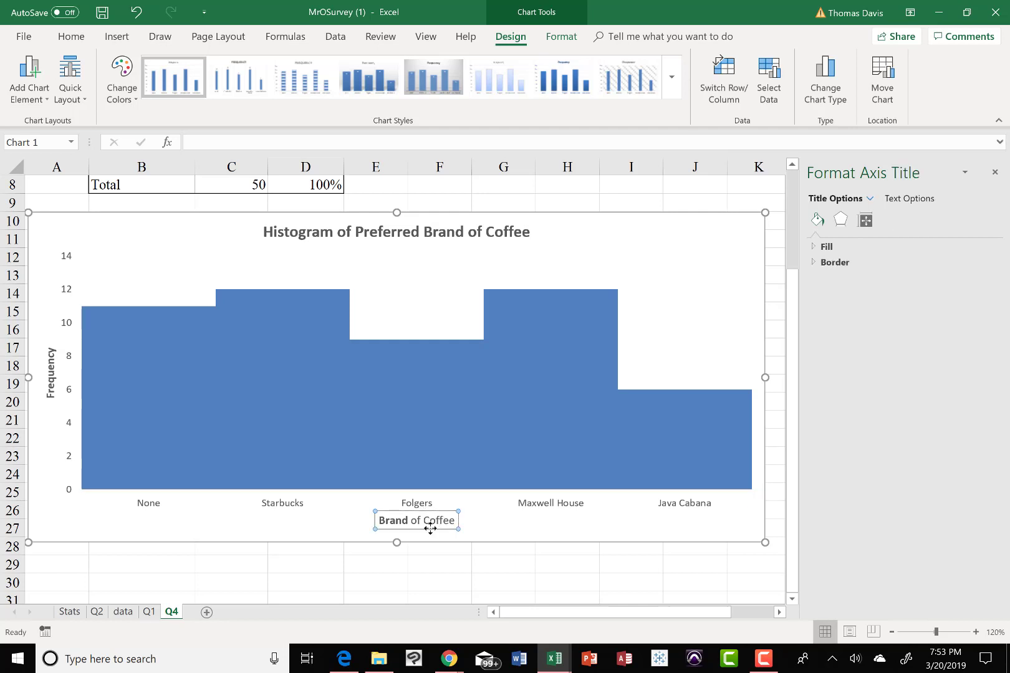
pyautogui.hotkey('ctrl', 'b')
pyautogui.hotkey('ctrl', 'b')
pyautogui.click(484, 524)
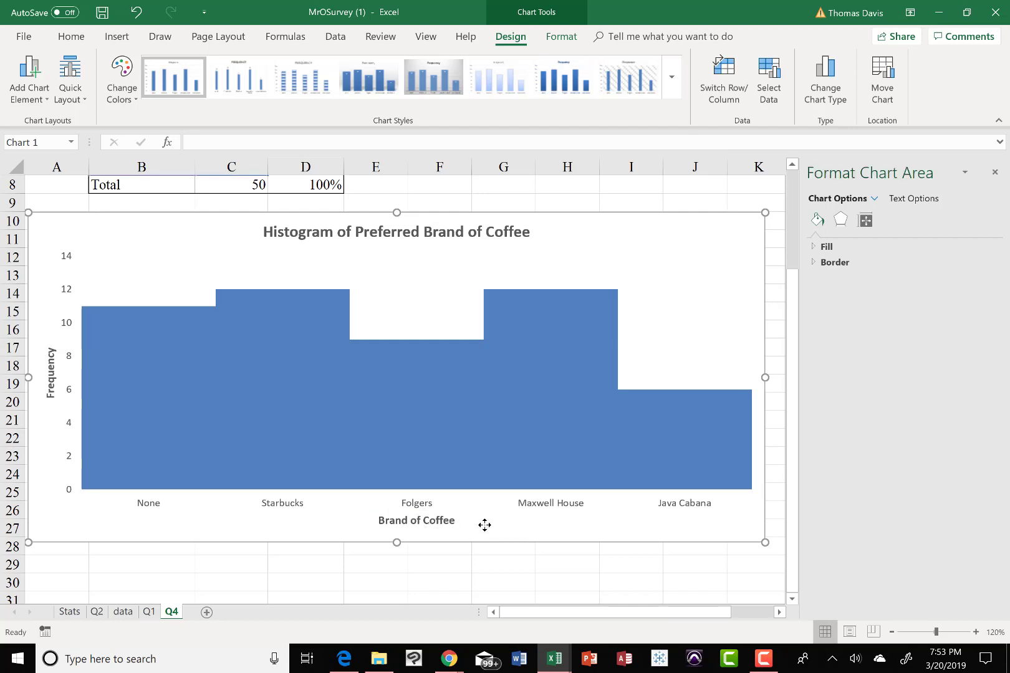